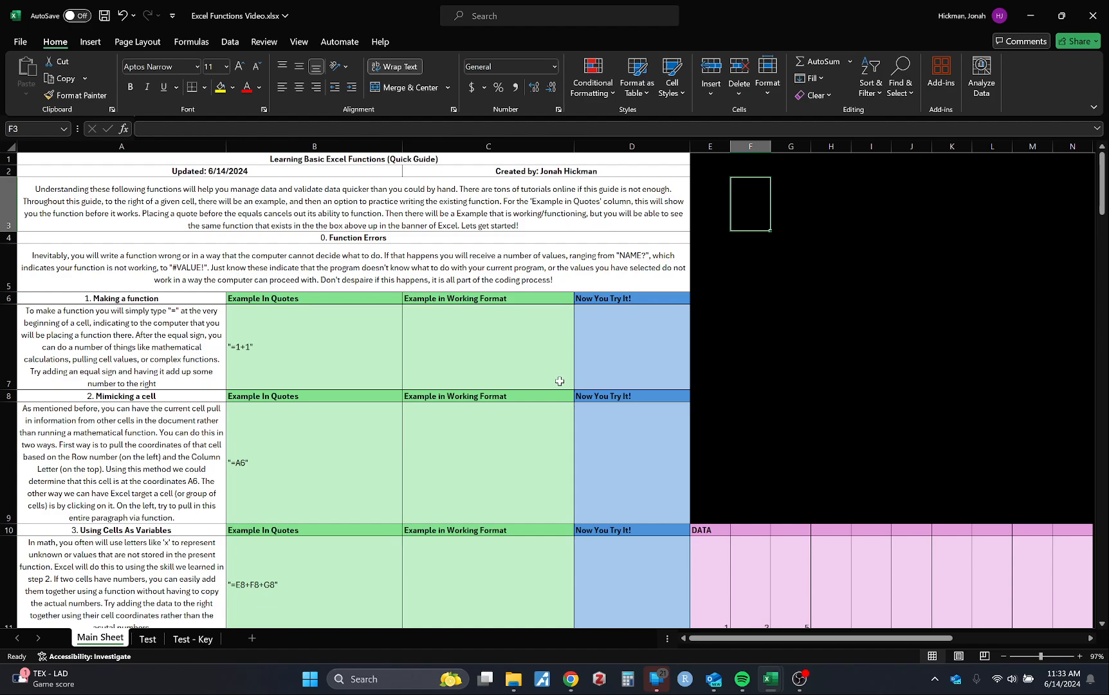
Highlight the NAME? error code in the cell A5 paragraph and enter the incomplete formula =sum in cell C7
{"action": "left_click", "coordinate": [552, 260]}
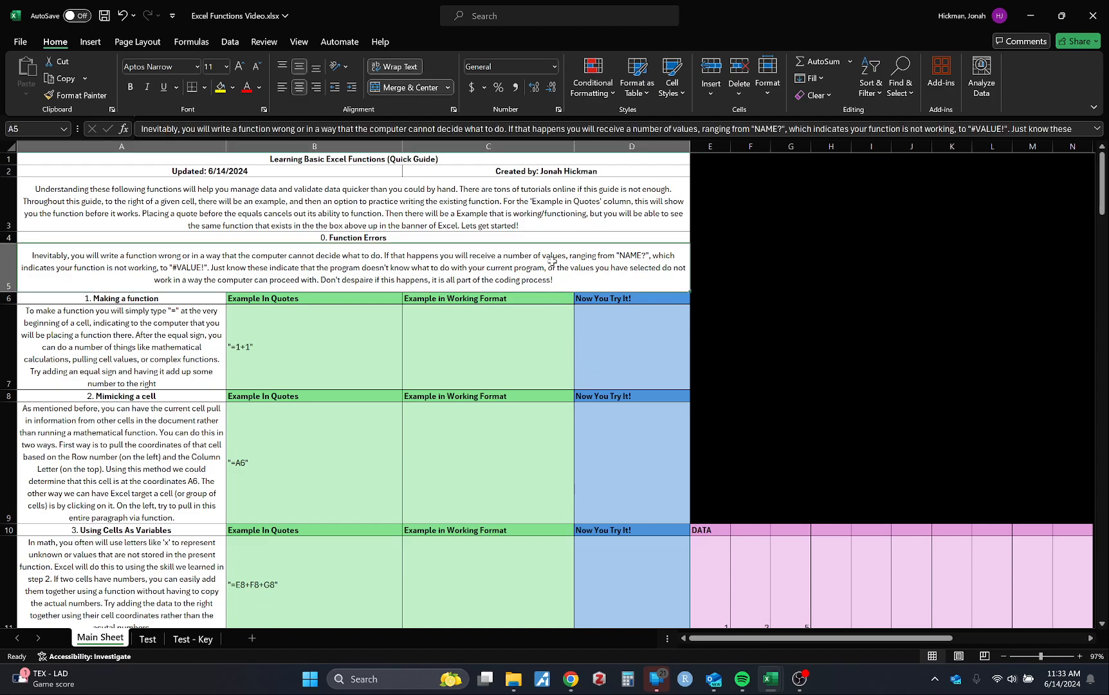
{"action": "double_click", "coordinate": [589, 252]}
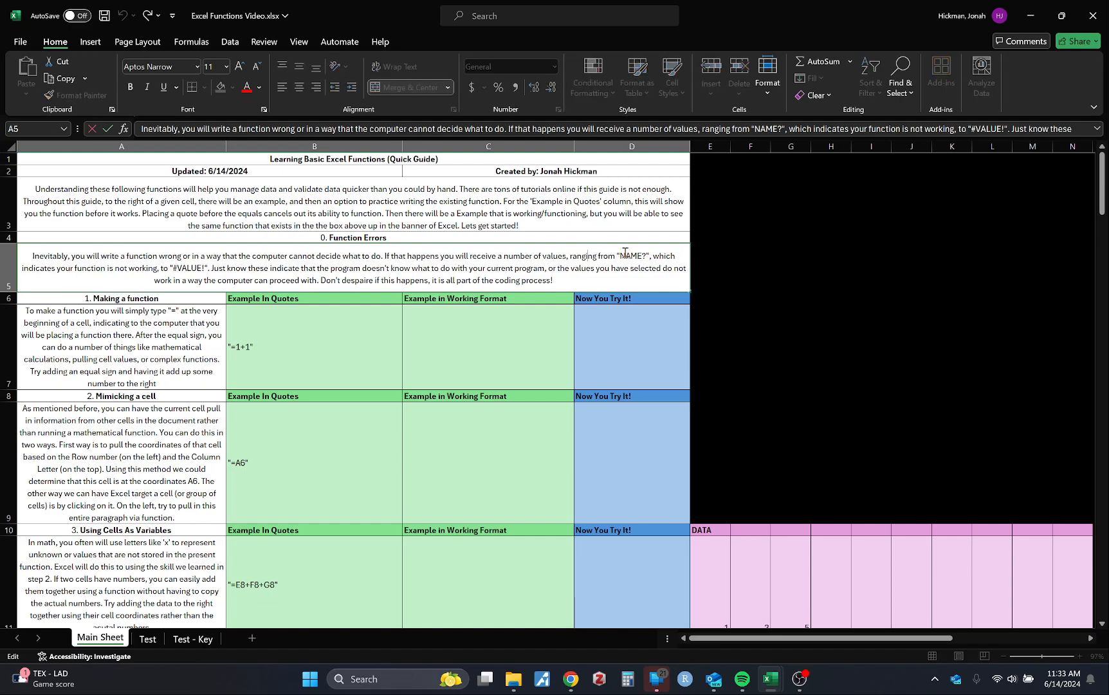
{"action": "left_click_drag", "start_coordinate": [621, 256], "coordinate": [648, 257]}
{"action": "left_click", "coordinate": [500, 350]}
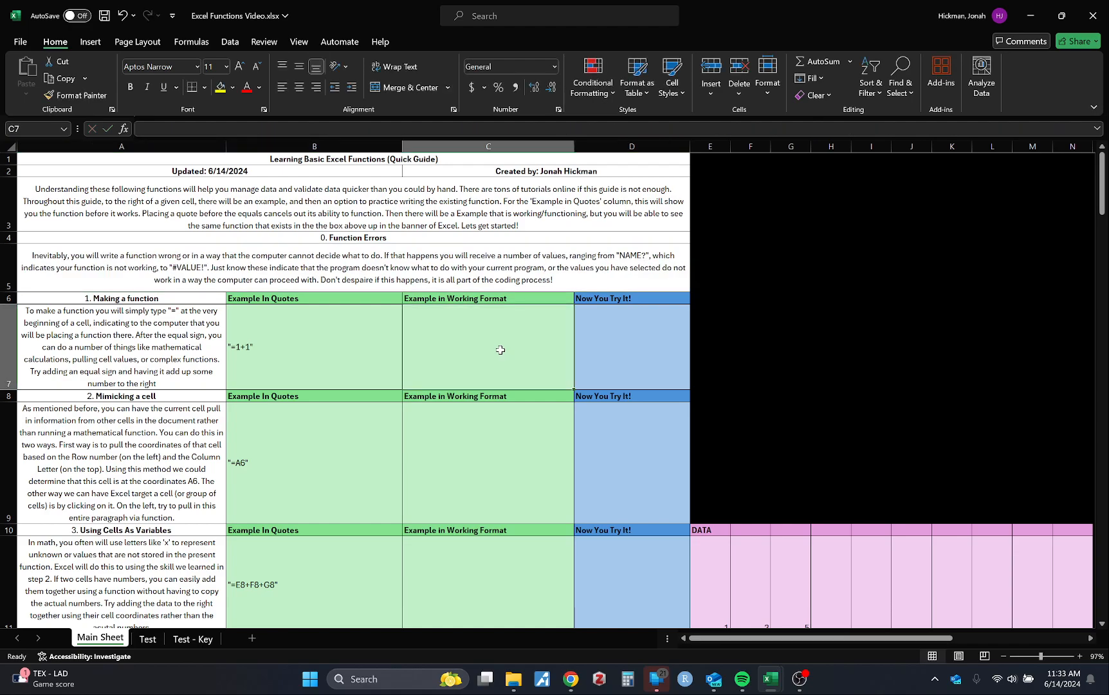
{"action": "type", "text": "=sum"}
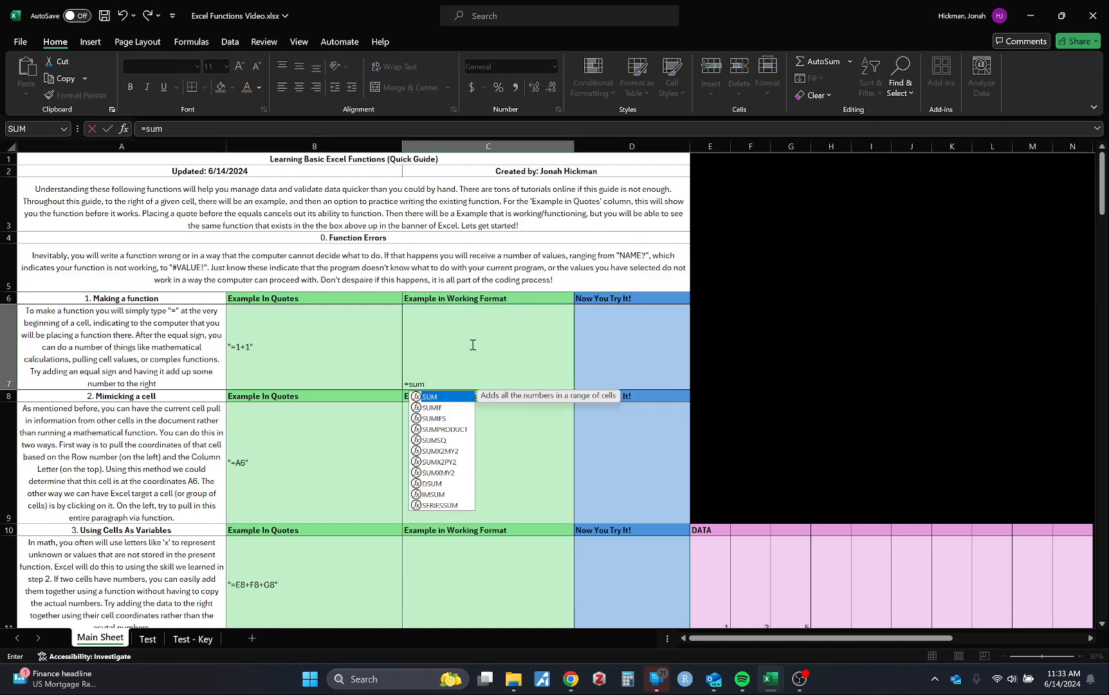
{"action": "key", "text": "Return"}
{"action": "left_click", "coordinate": [502, 358]}
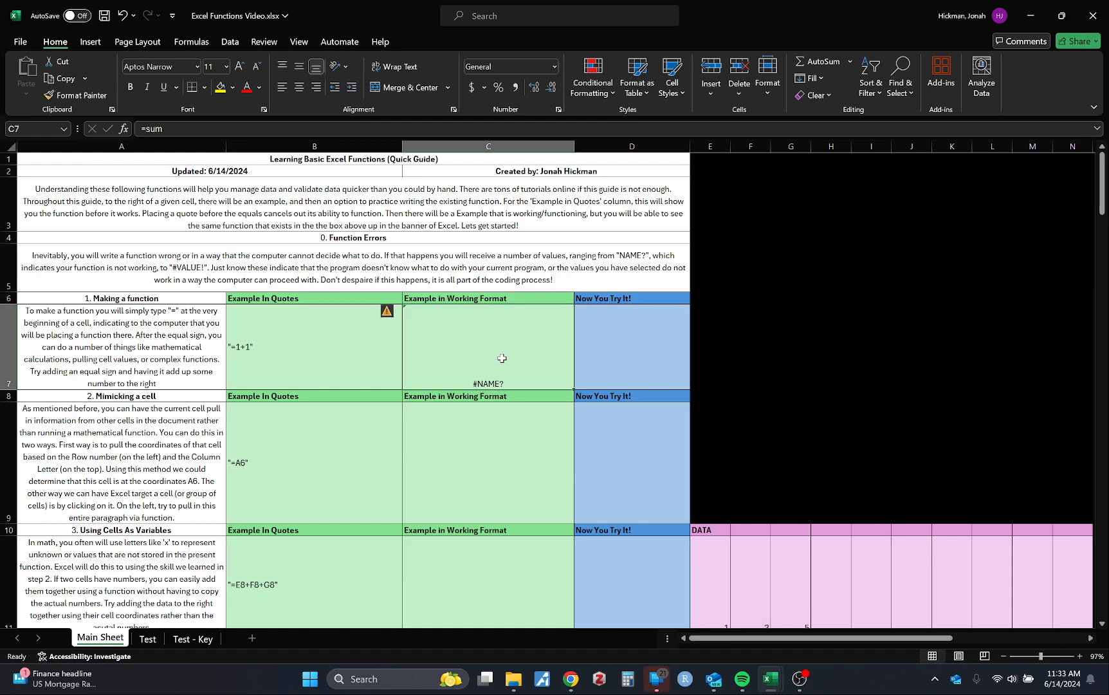
Highlight the #VALUE! error code in the Function Errors paragraph and clear the contents of cell C7
{"action": "left_click", "coordinate": [169, 269]}
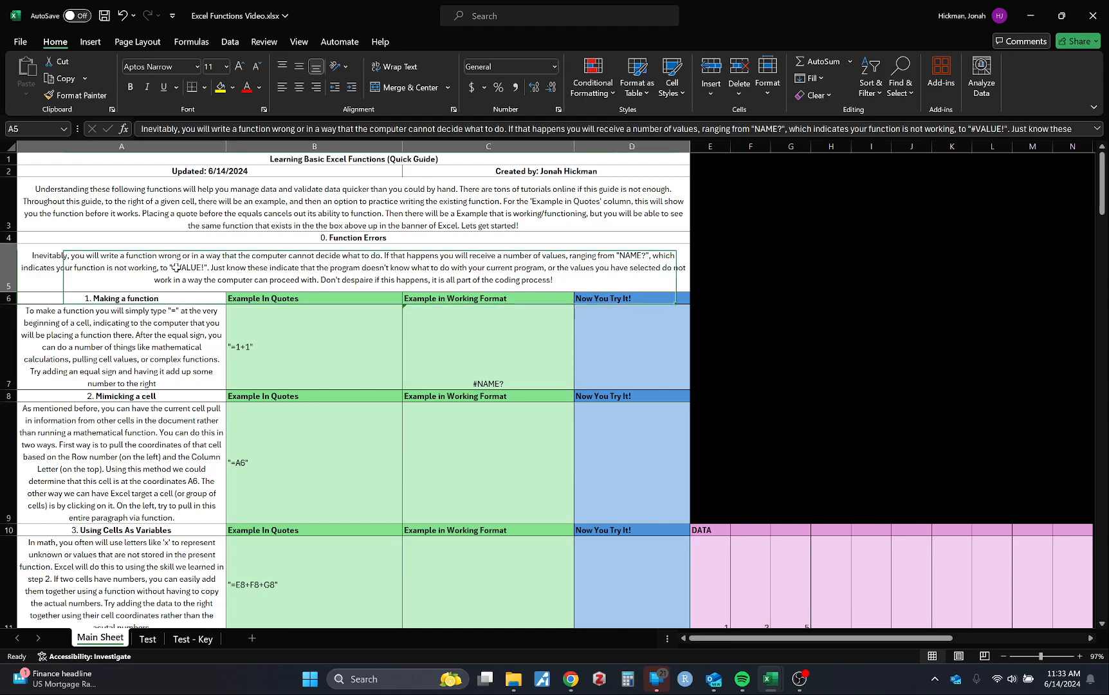
{"action": "double_click", "coordinate": [201, 269]}
{"action": "left_click_drag", "start_coordinate": [172, 269], "coordinate": [206, 271]}
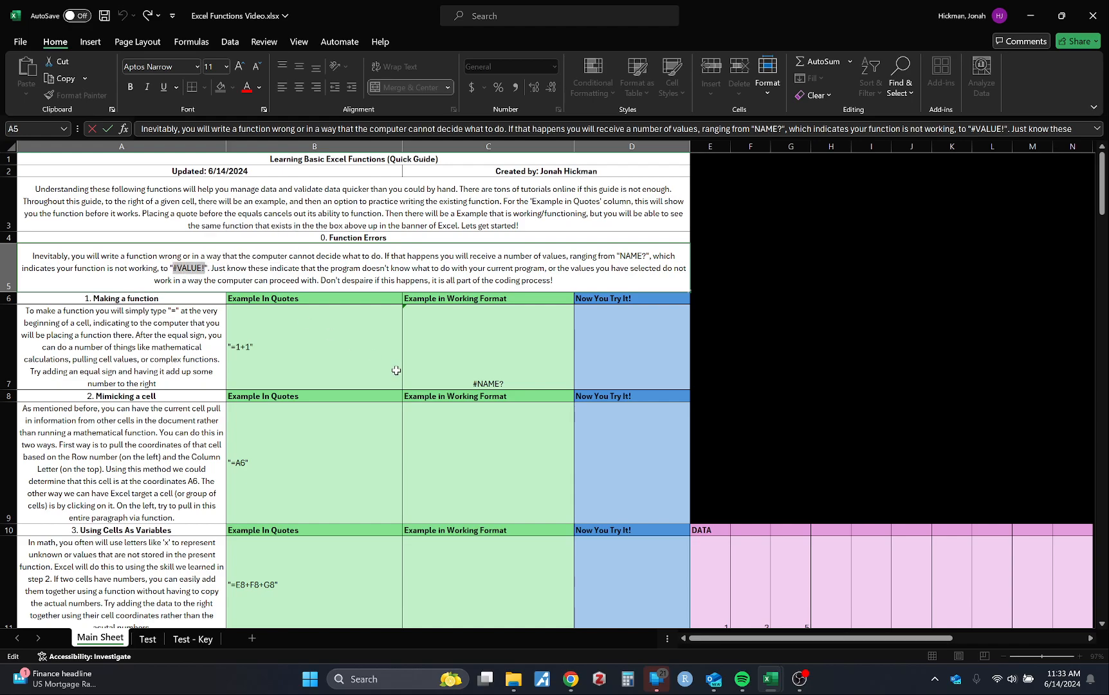
{"action": "left_click", "coordinate": [477, 361]}
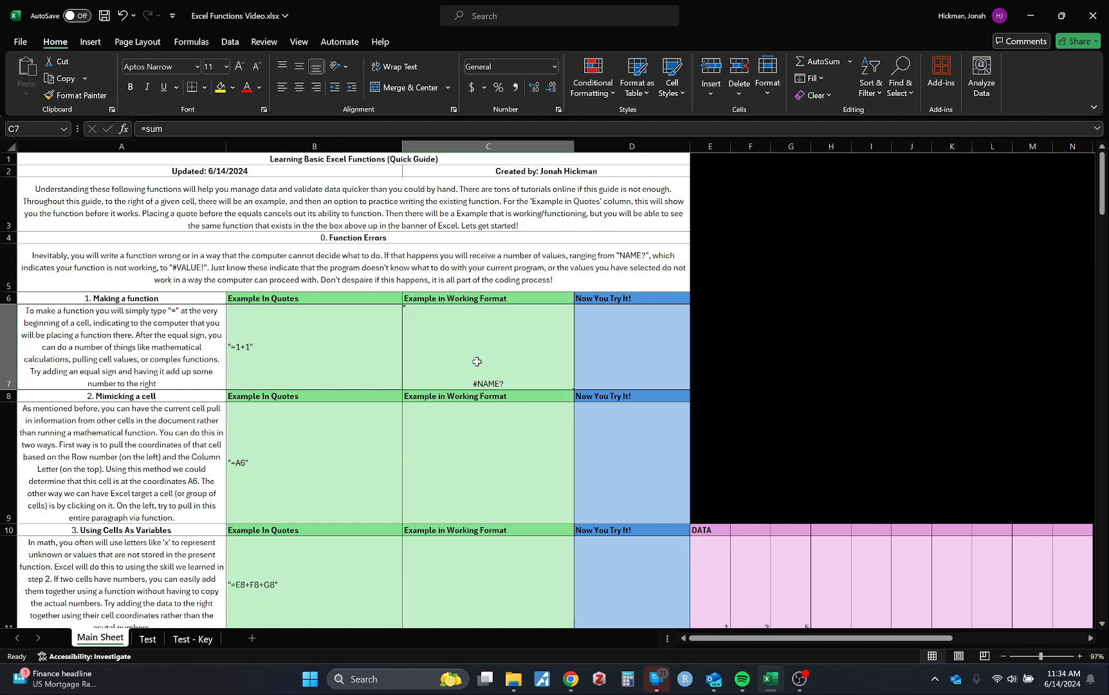
{"action": "key", "text": "Delete"}
{"action": "left_click", "coordinate": [539, 473]}
{"action": "left_click", "coordinate": [525, 360]}
Examine the #VALUE! error code in cell A5 and the "Making a function" instructions in cell A7
{"action": "double_click", "coordinate": [174, 267]}
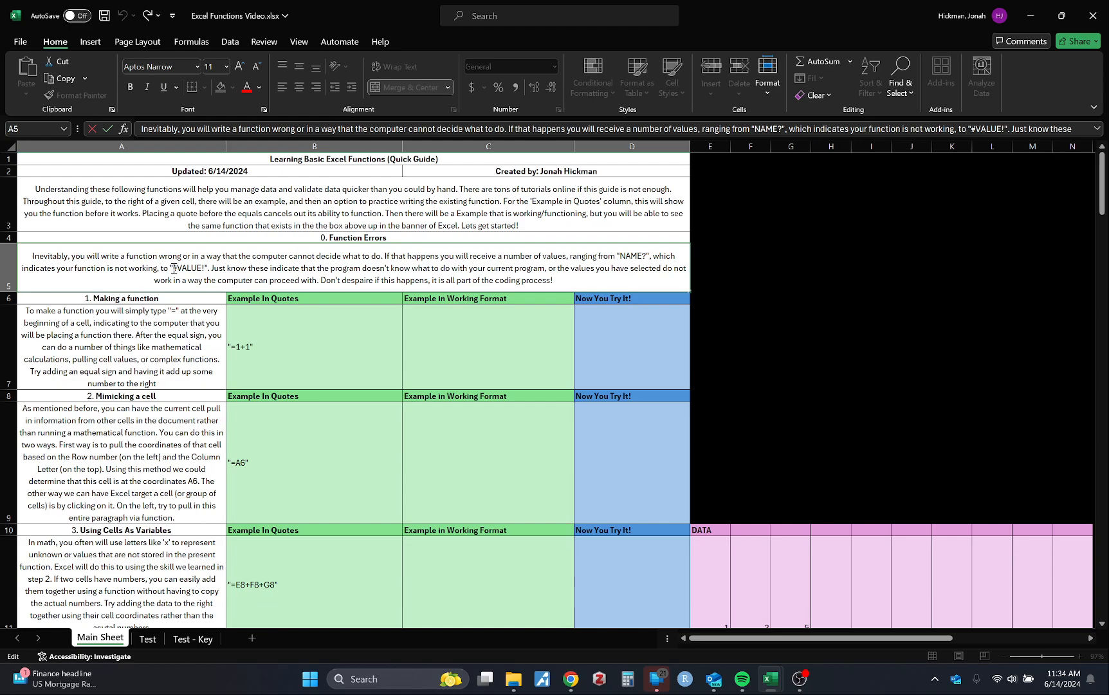
{"action": "left_click_drag", "start_coordinate": [172, 268], "coordinate": [208, 269]}
{"action": "key", "text": "Escape"}
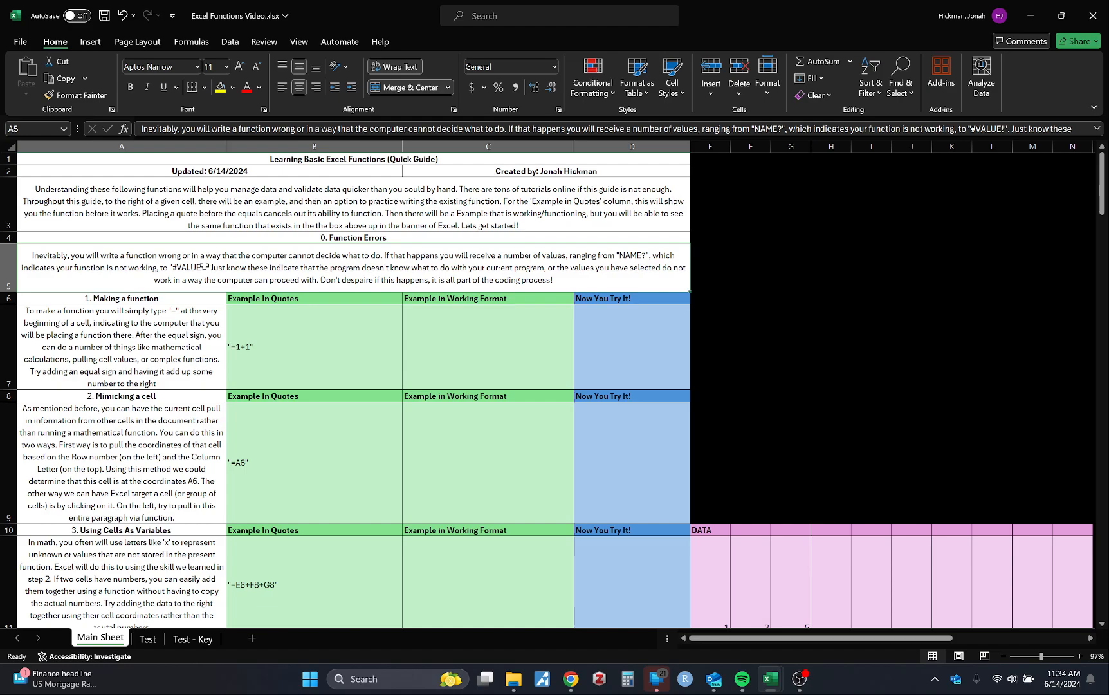
{"action": "double_click", "coordinate": [206, 266]}
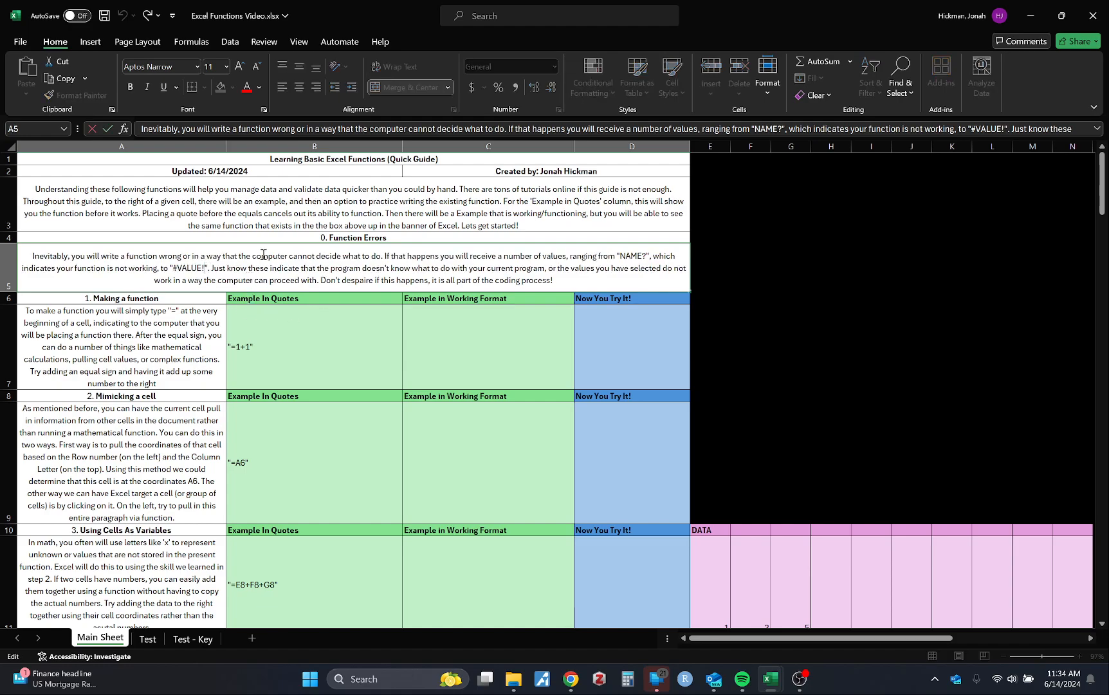
{"action": "left_click", "coordinate": [298, 325]}
{"action": "scroll", "coordinate": [302, 315], "scroll_direction": "down", "scroll_amount": 1}
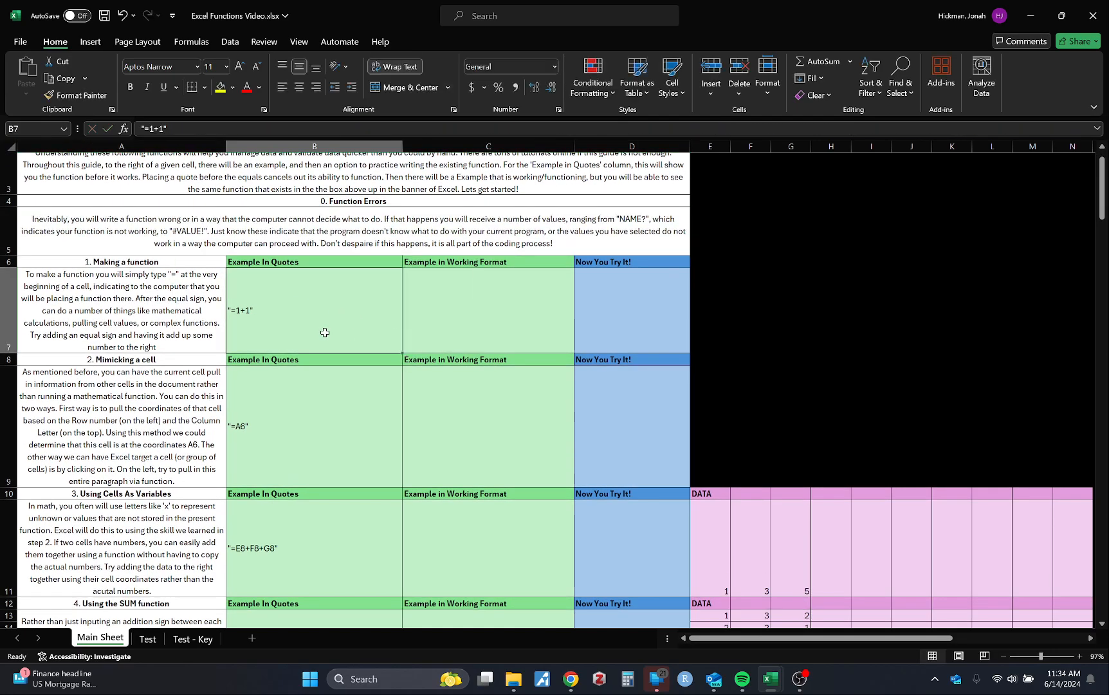
{"action": "left_click", "coordinate": [138, 295]}
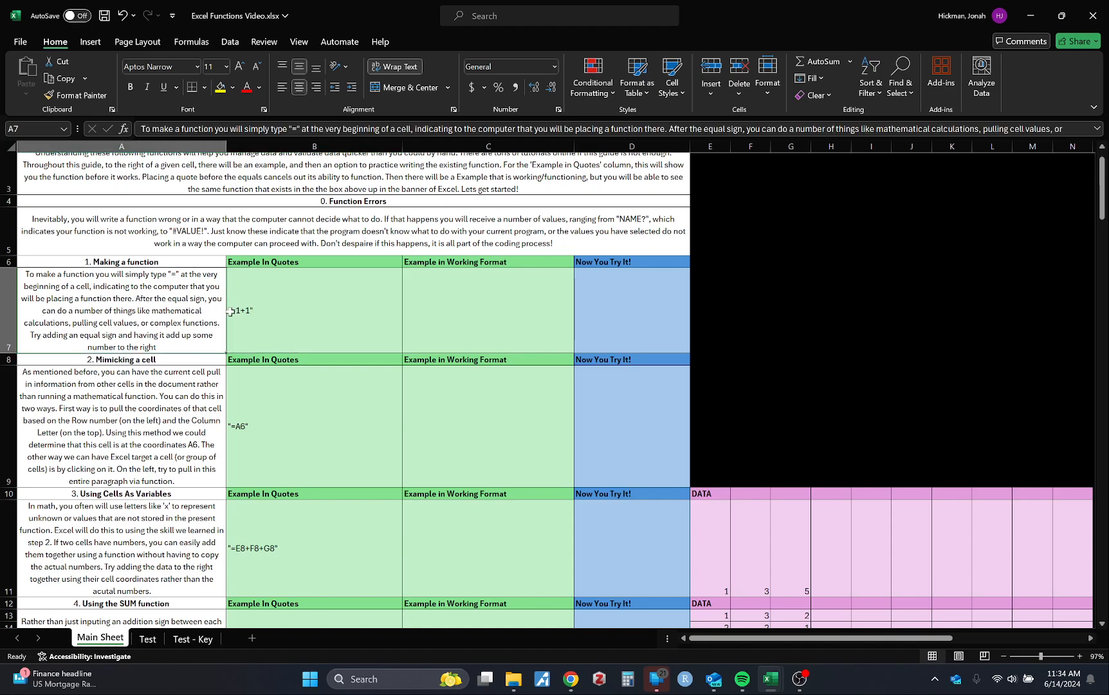
Enter s= in cell C7 to try a formula with a character before the equal sign
{"action": "left_click", "coordinate": [463, 300]}
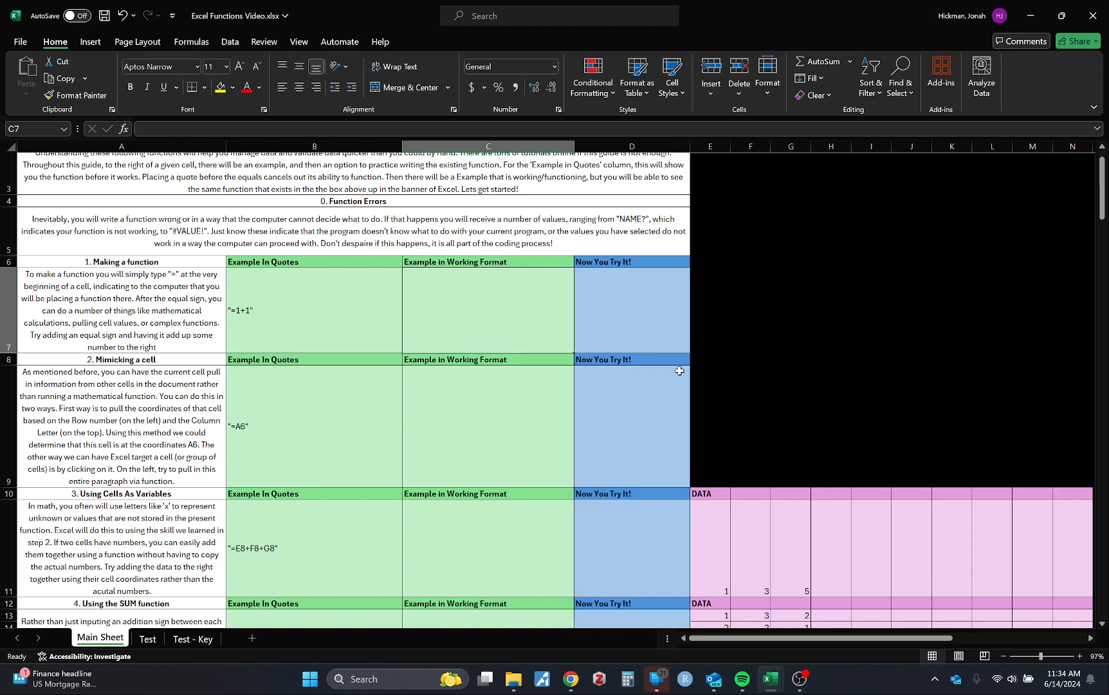
{"action": "type", "text": "s="}
{"action": "left_click", "coordinate": [450, 463]}
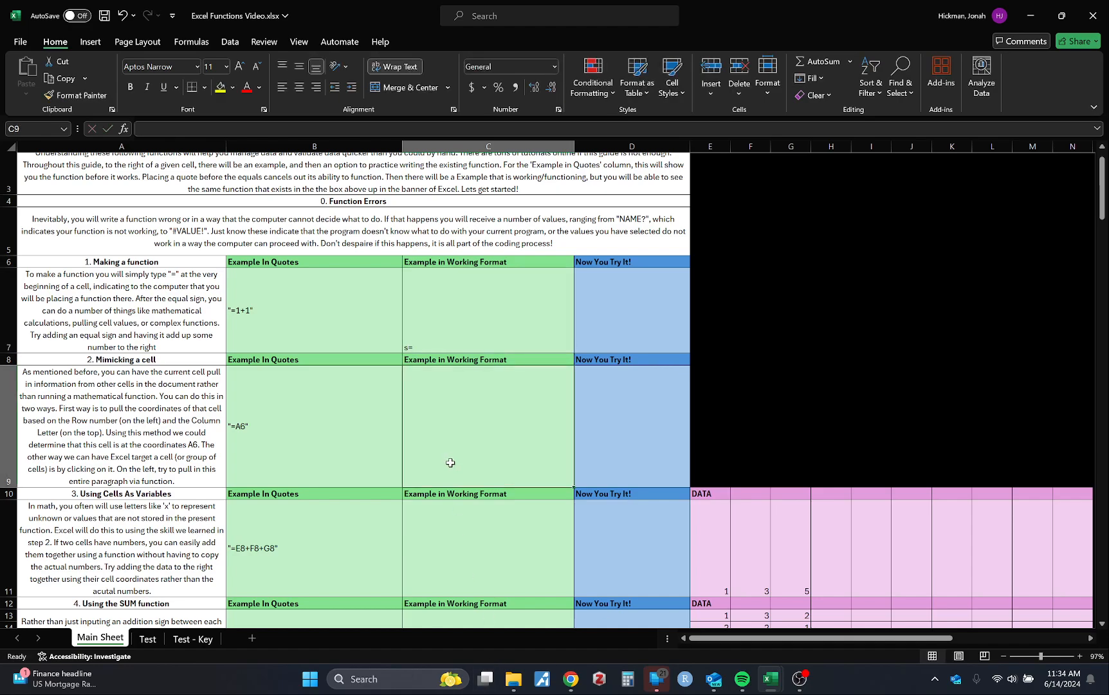
Replace the contents of cell C7 with a lone equal sign
{"action": "left_click", "coordinate": [504, 327]}
{"action": "key", "text": "BackSpace"}
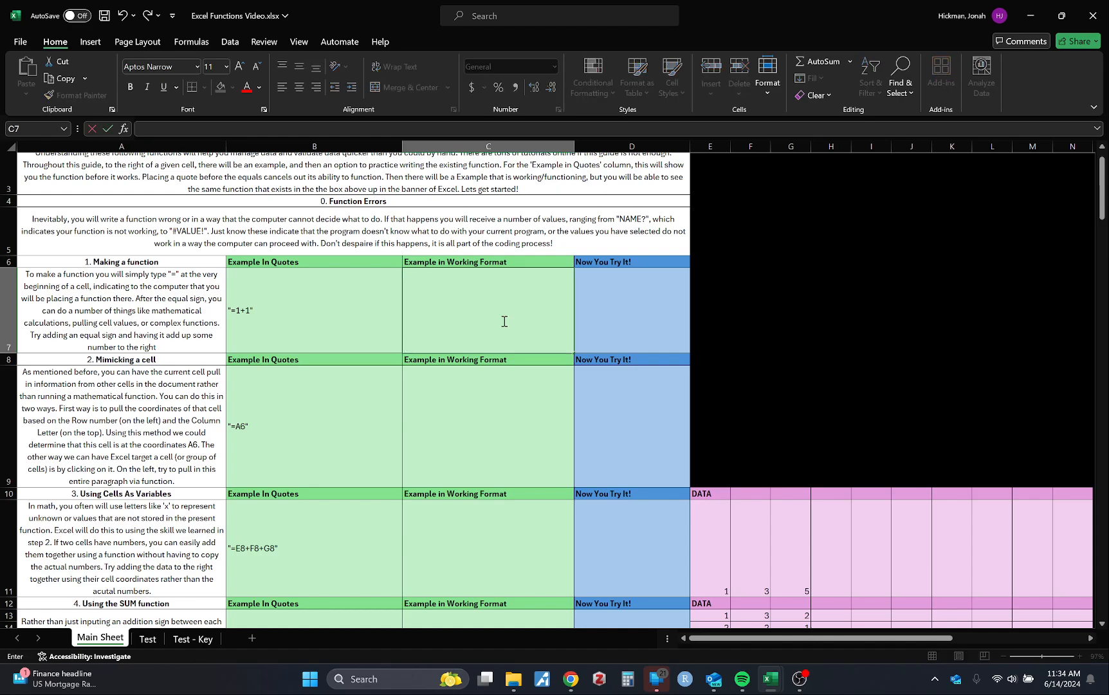
{"action": "type", "text": "="}
{"action": "key", "text": "Return"}
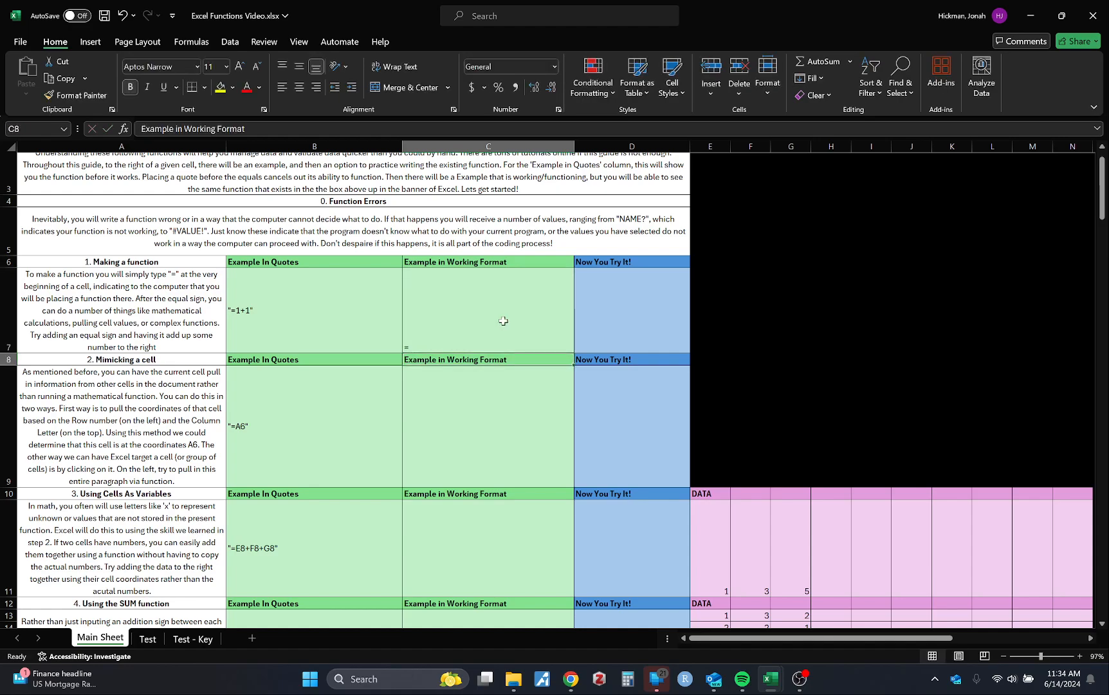
Change the contents of cell C7 to s=1+1
{"action": "left_click", "coordinate": [504, 320]}
{"action": "left_click", "coordinate": [187, 128]}
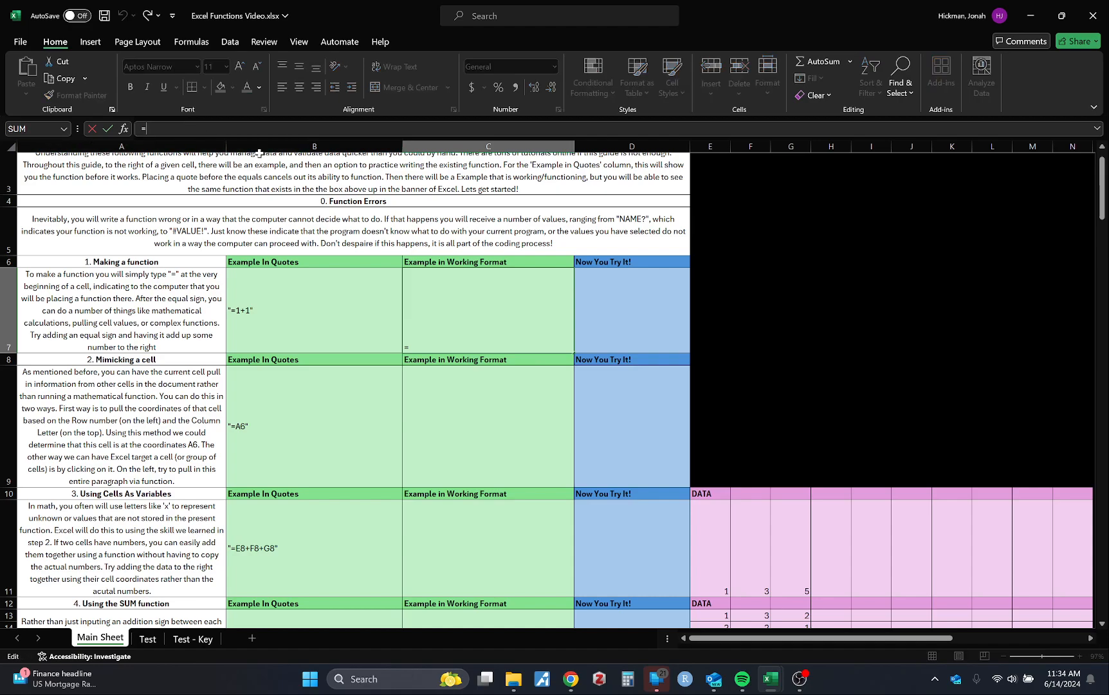
{"action": "key", "text": "BackSpace"}
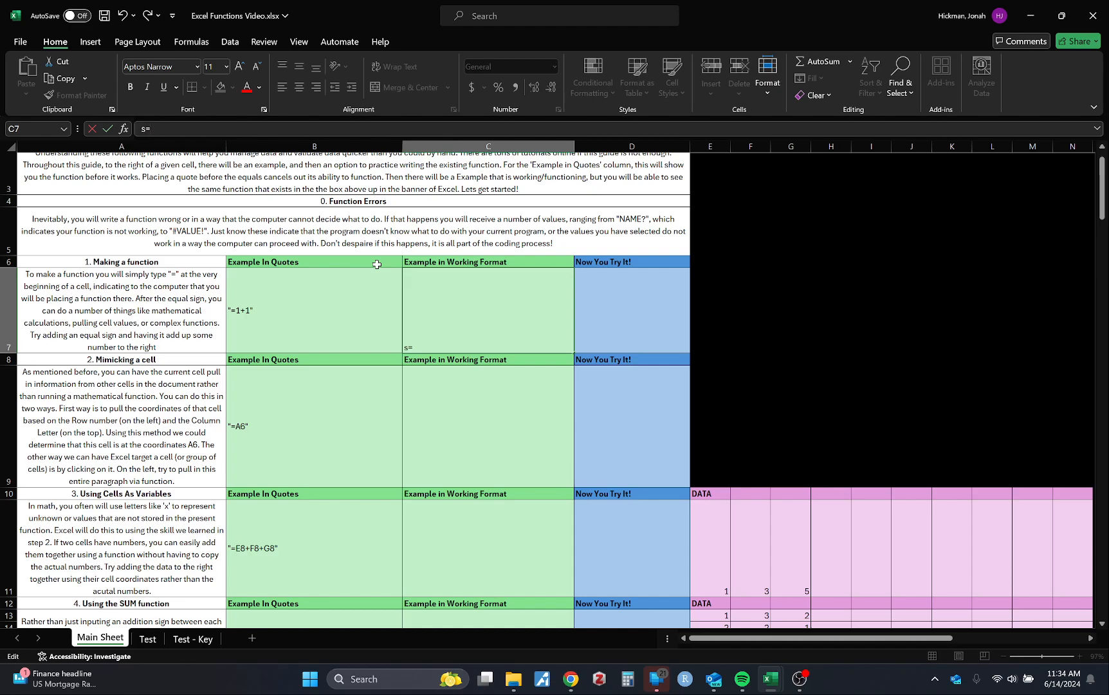
{"action": "key", "text": "Return"}
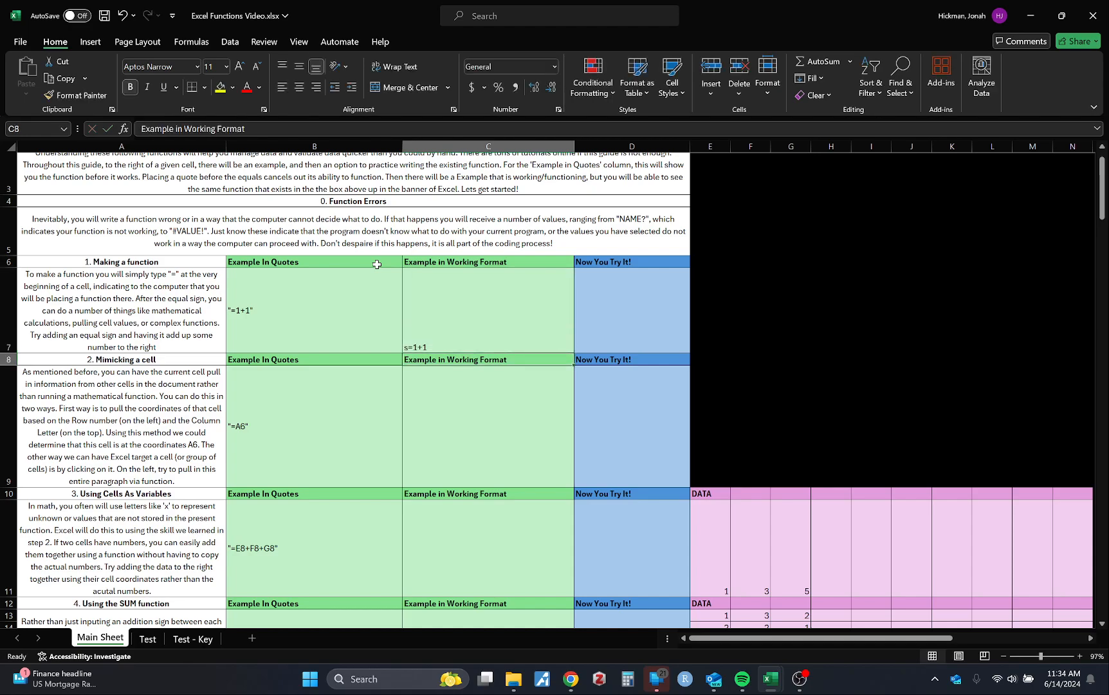
Replace the s=1+1 entry in cell C7 with the formula =1+1
{"action": "left_click", "coordinate": [443, 305]}
{"action": "left_click_drag", "start_coordinate": [206, 128], "coordinate": [141, 130]}
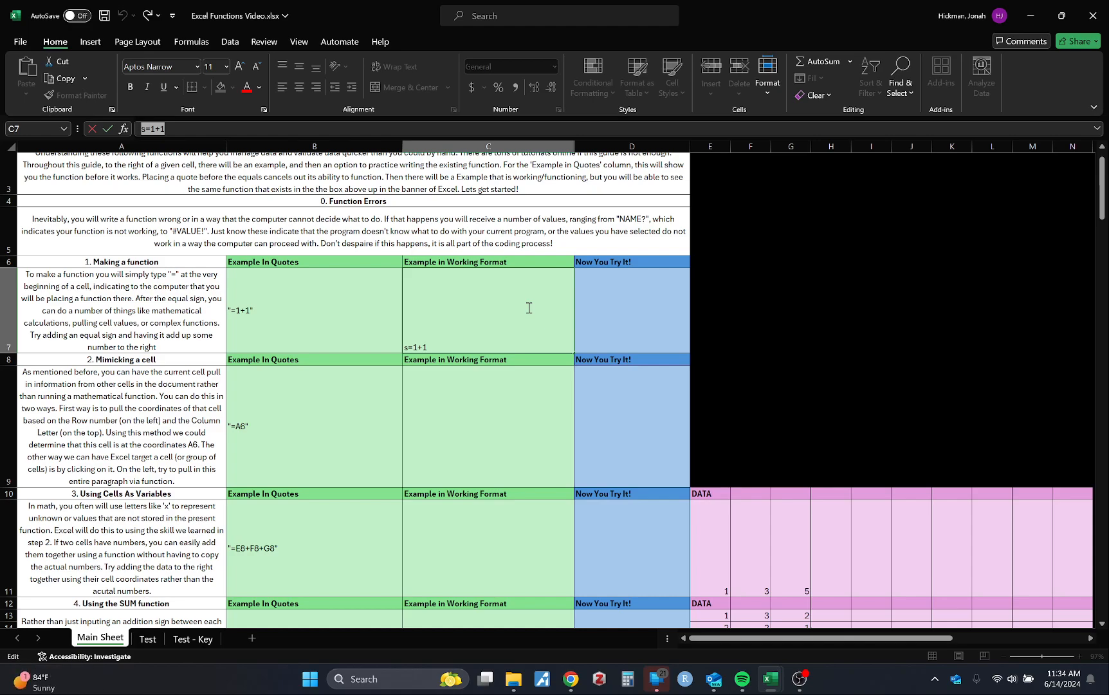
{"action": "type", "text": "=1"}
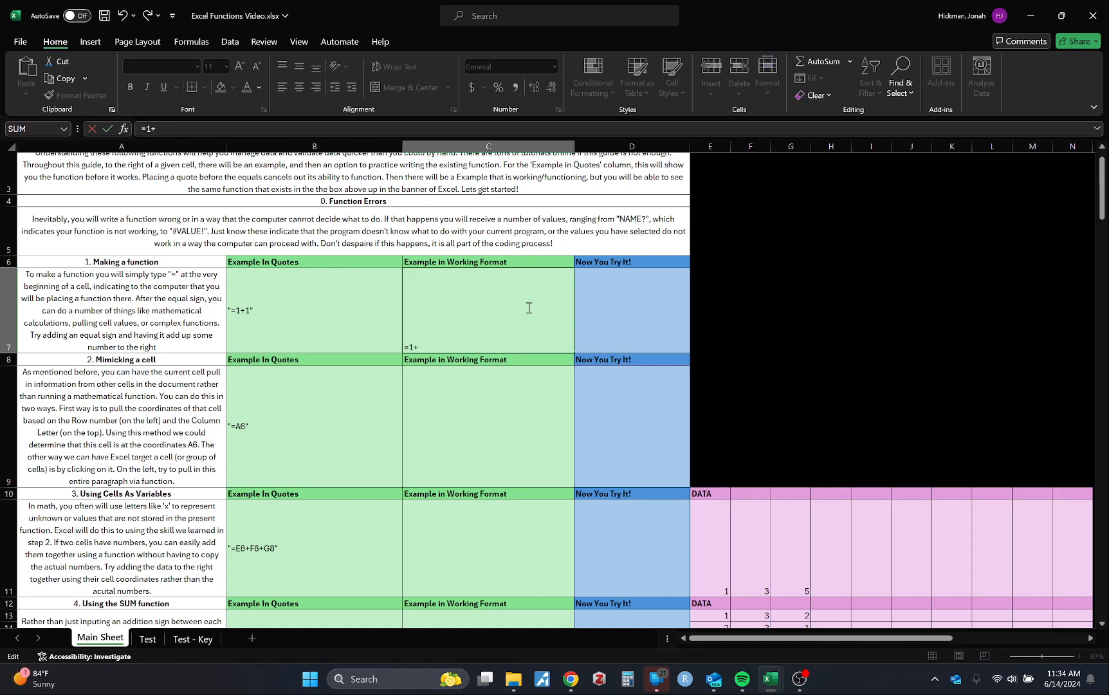
{"action": "key", "text": "Return"}
{"action": "left_click", "coordinate": [522, 305]}
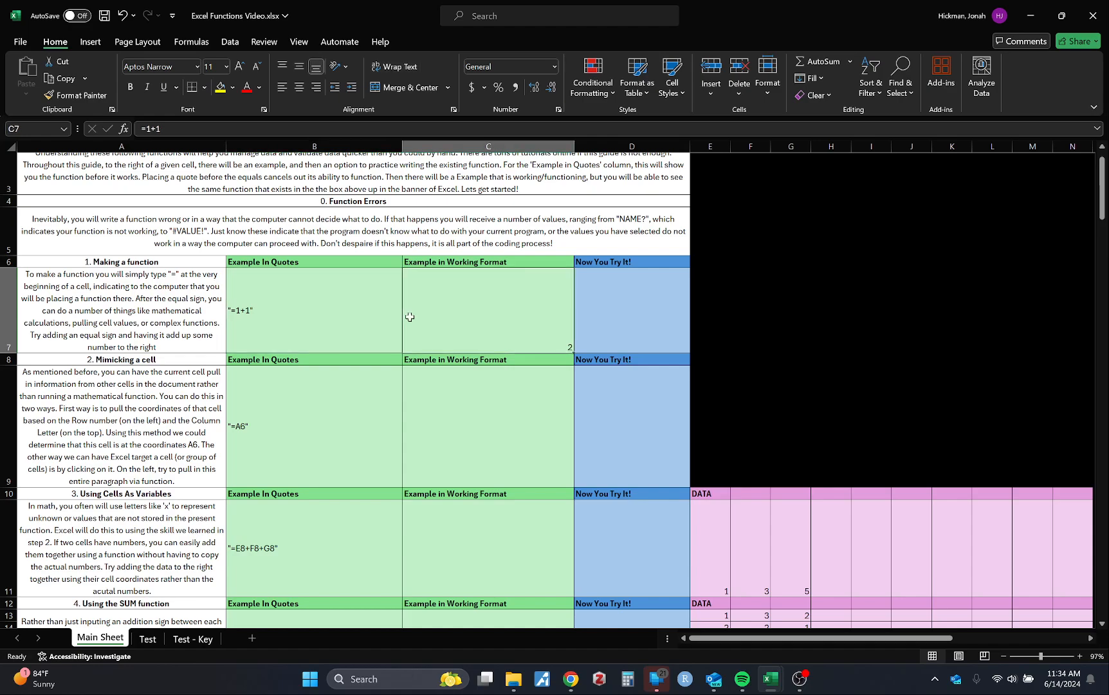
{"action": "left_click_drag", "start_coordinate": [162, 129], "coordinate": [147, 129]}
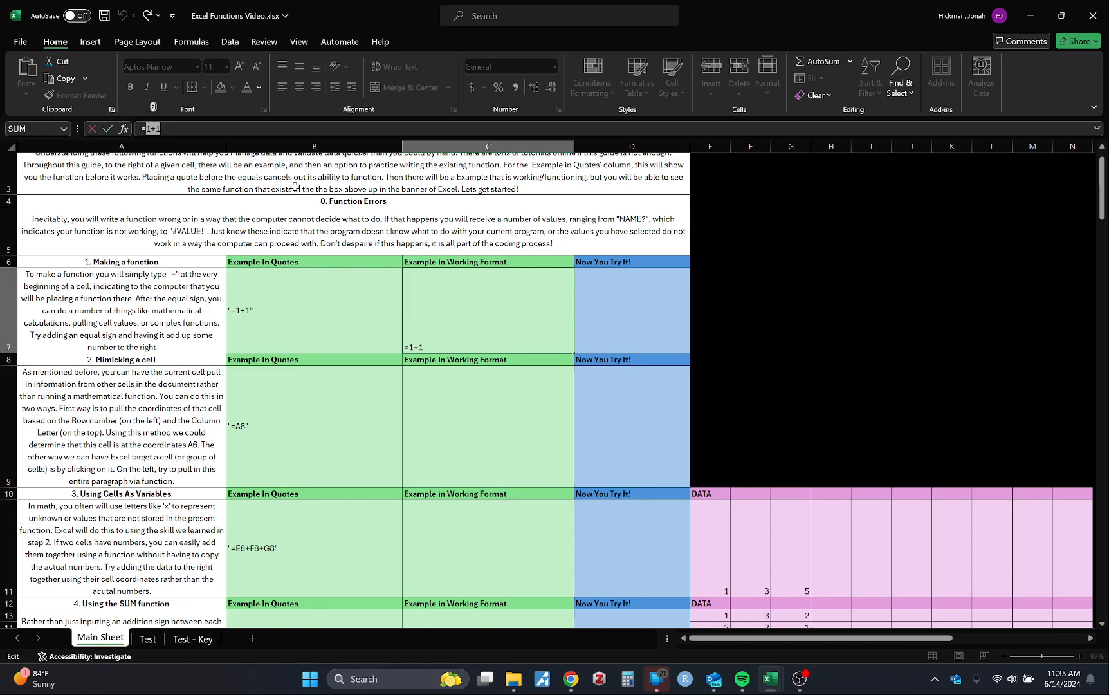
{"action": "type", "text": "123123123123123"}
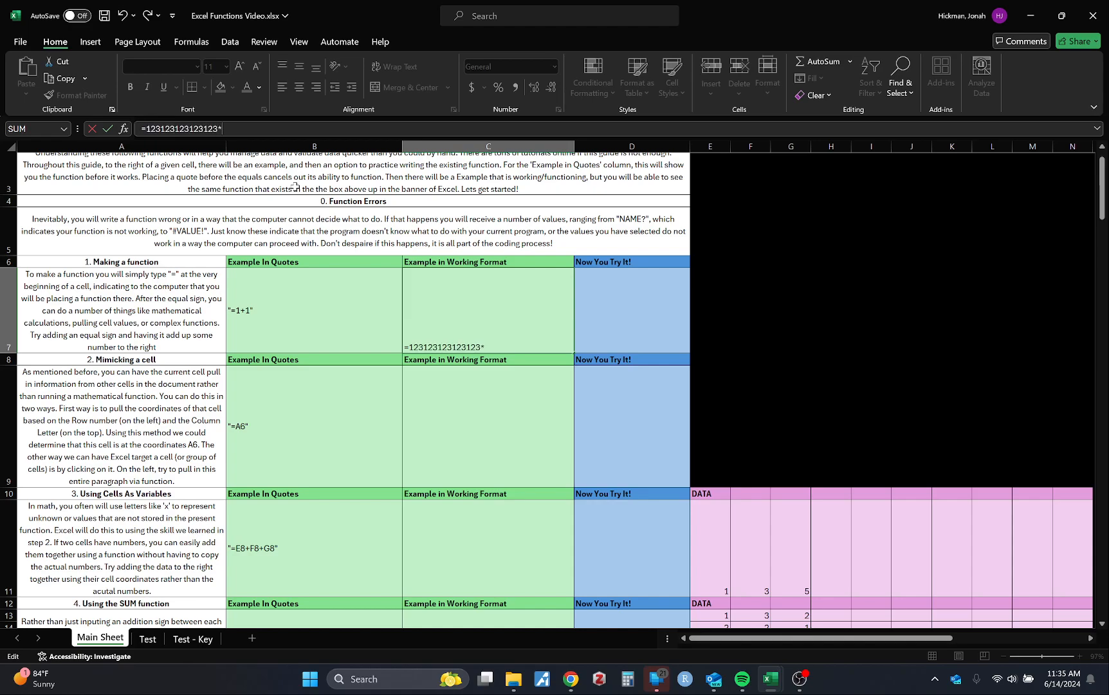
{"action": "type", "text": "*55555555"}
{"action": "key", "text": "Return"}
{"action": "left_click", "coordinate": [532, 331]}
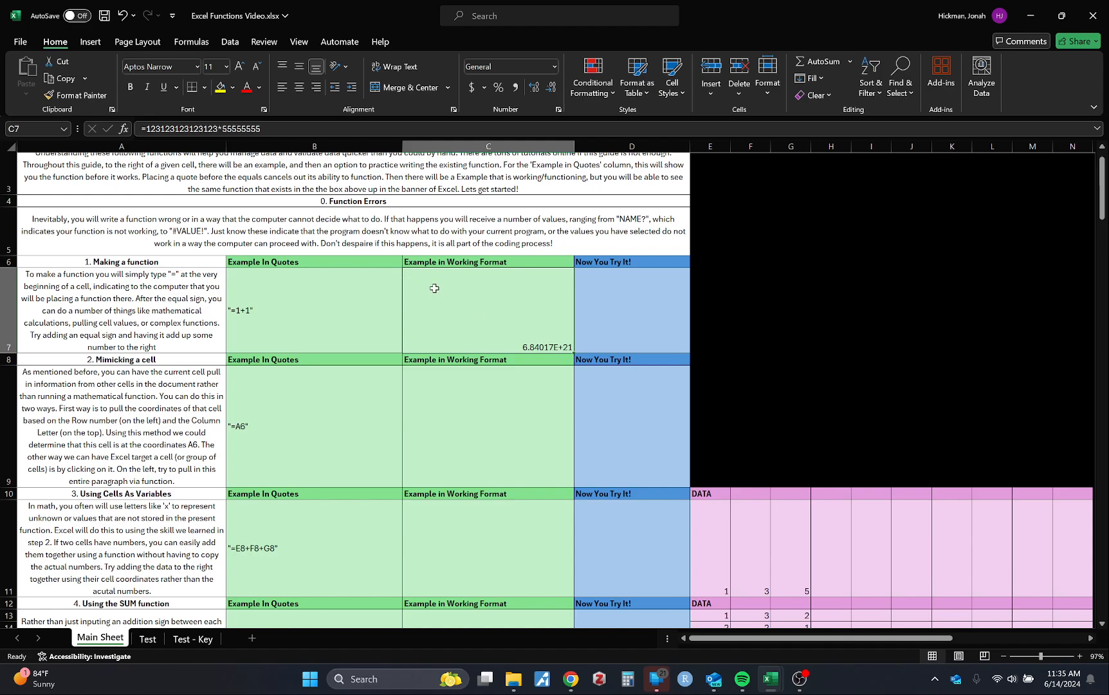
Clear the large multiplication from cell C7 and enter the formula =1+1 there
{"action": "left_click_drag", "start_coordinate": [281, 129], "coordinate": [139, 131]}
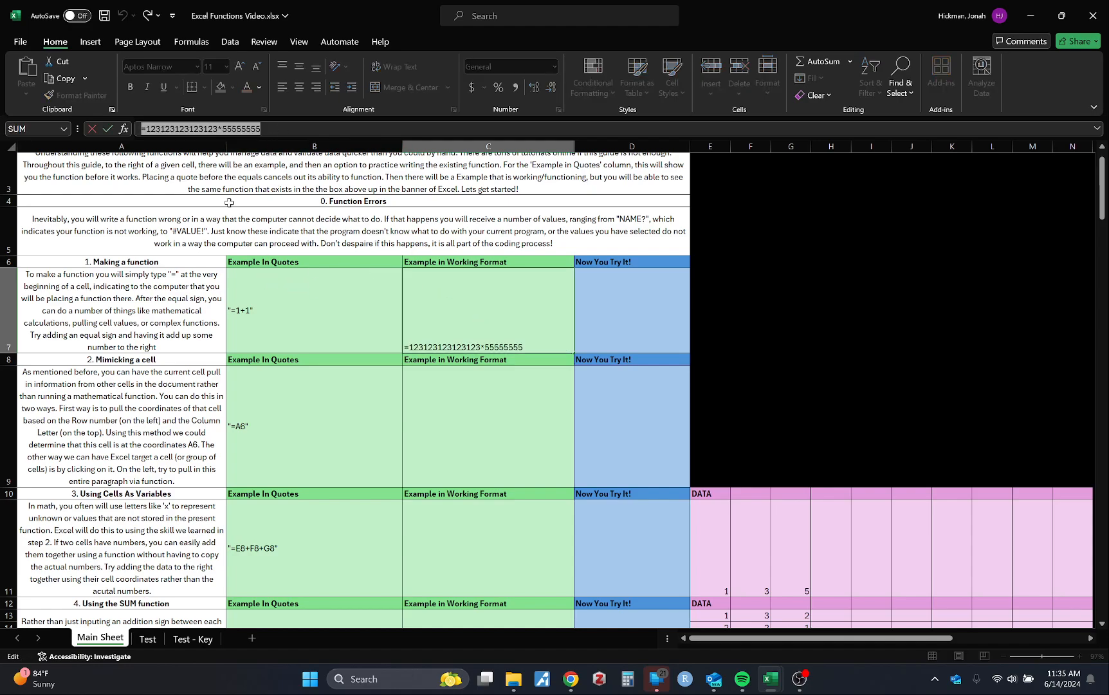
{"action": "key", "text": "BackSpace"}
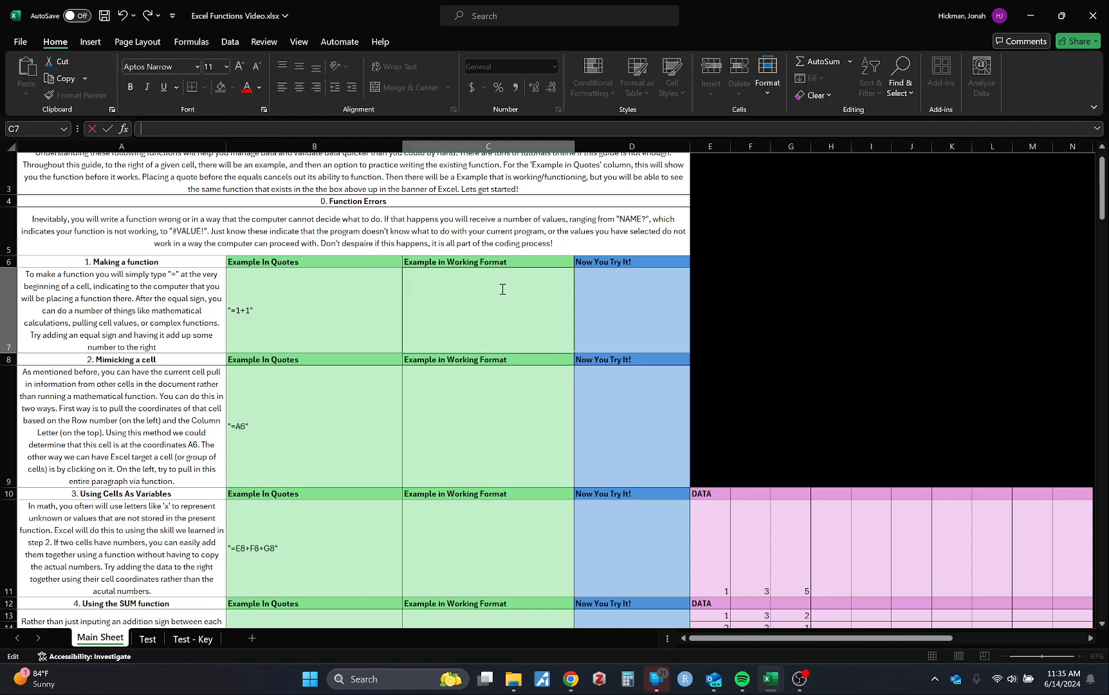
{"action": "left_click", "coordinate": [514, 450]}
{"action": "left_click", "coordinate": [490, 348]}
{"action": "type", "text": "="}
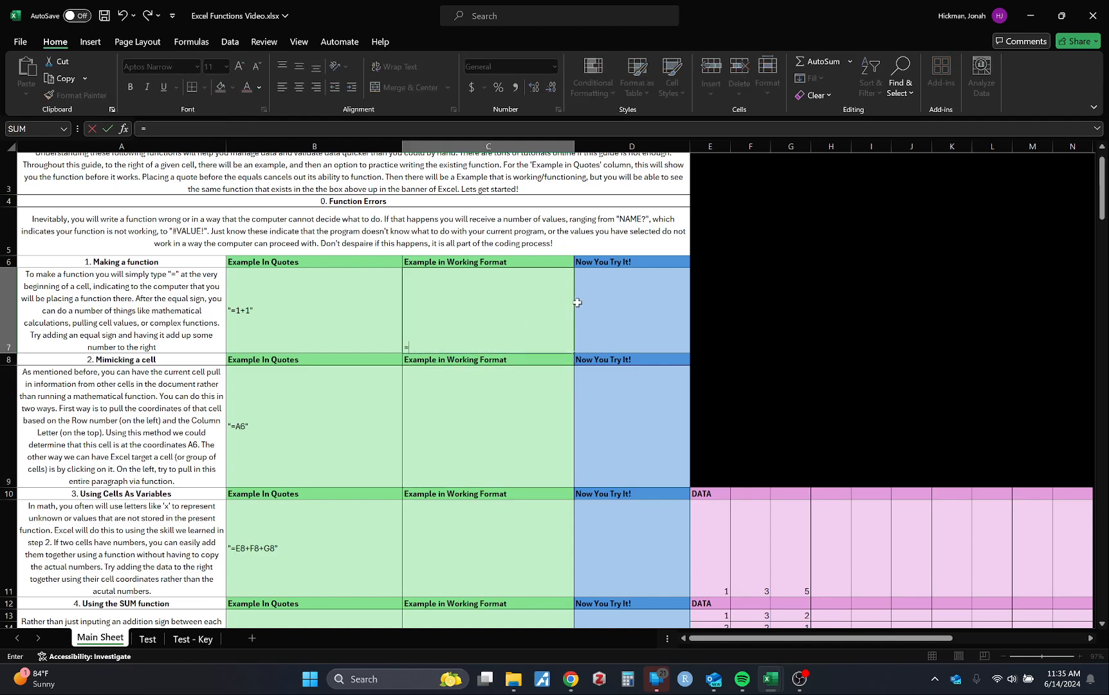
{"action": "type", "text": "1+1"}
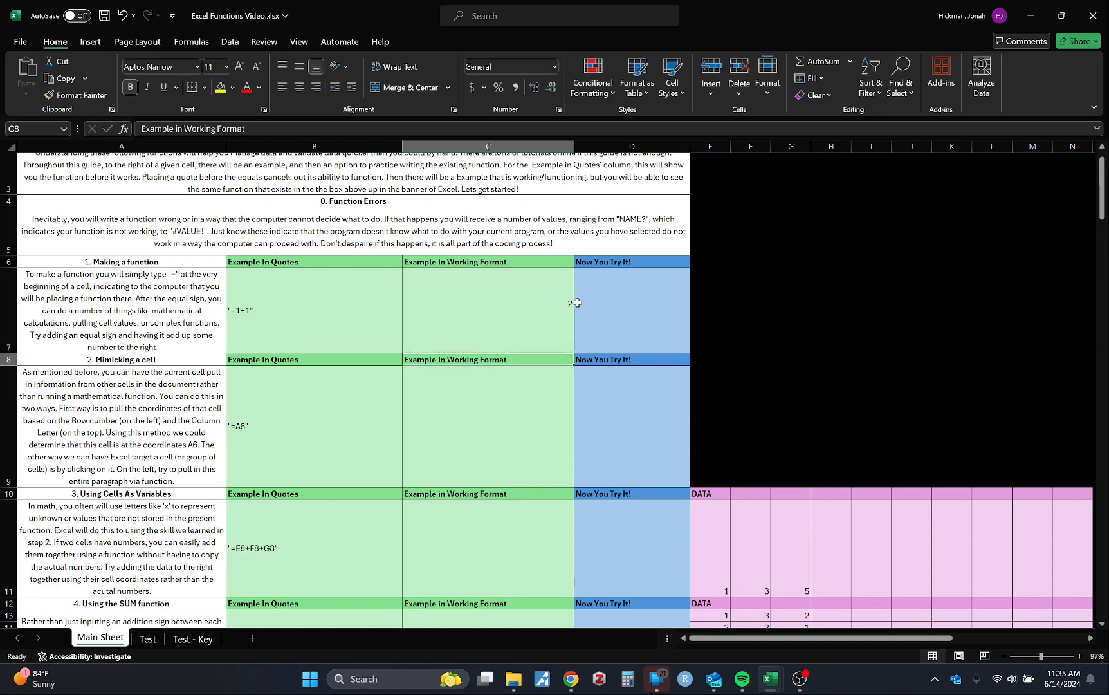
{"action": "key", "text": "Return"}
{"action": "left_click", "coordinate": [533, 327]}
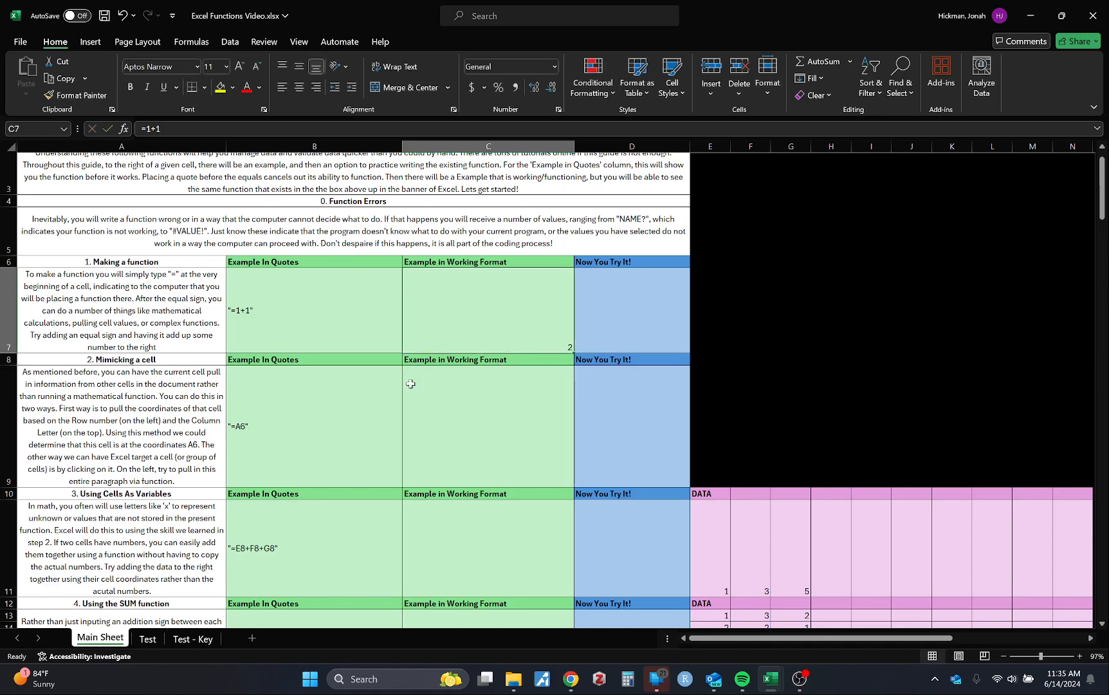
{"action": "scroll", "coordinate": [302, 322], "scroll_direction": "down", "scroll_amount": 1}
{"action": "left_click", "coordinate": [309, 323]}
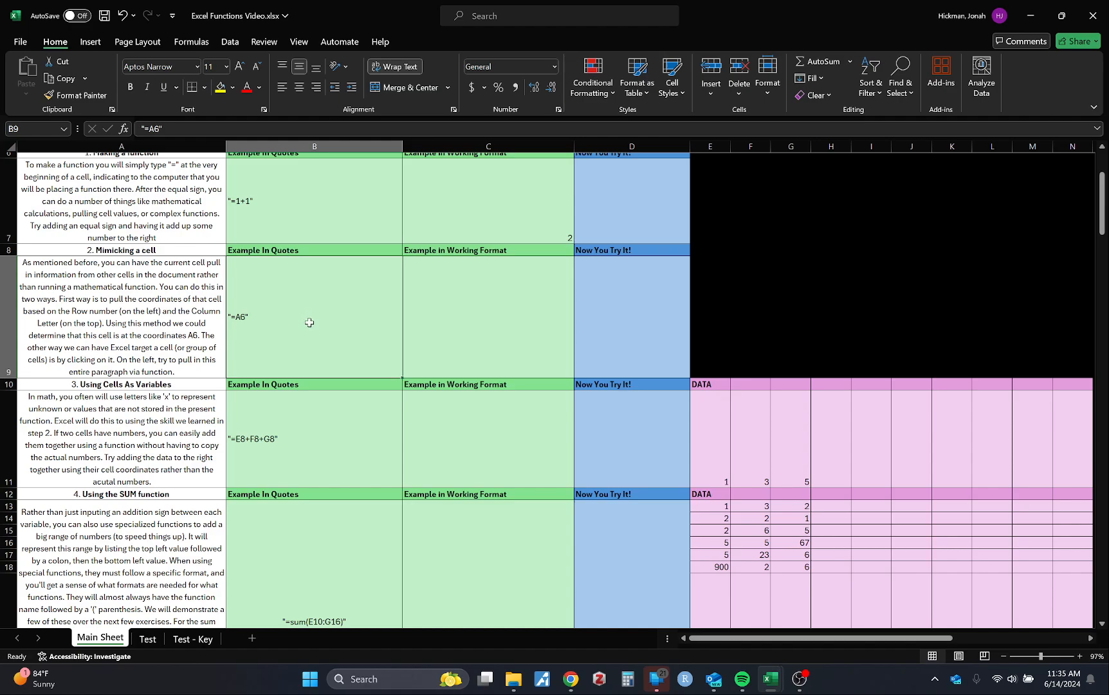
{"action": "left_click", "coordinate": [510, 314]}
{"action": "left_click", "coordinate": [263, 334]}
{"action": "left_click", "coordinate": [462, 316]}
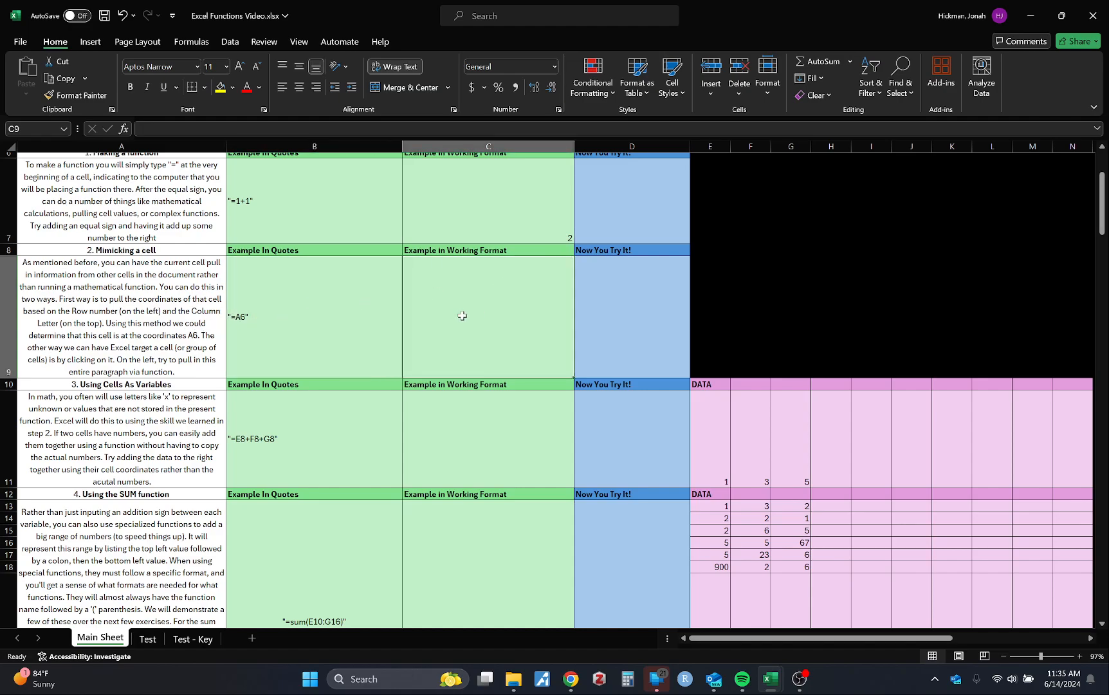
{"action": "type", "text": "="}
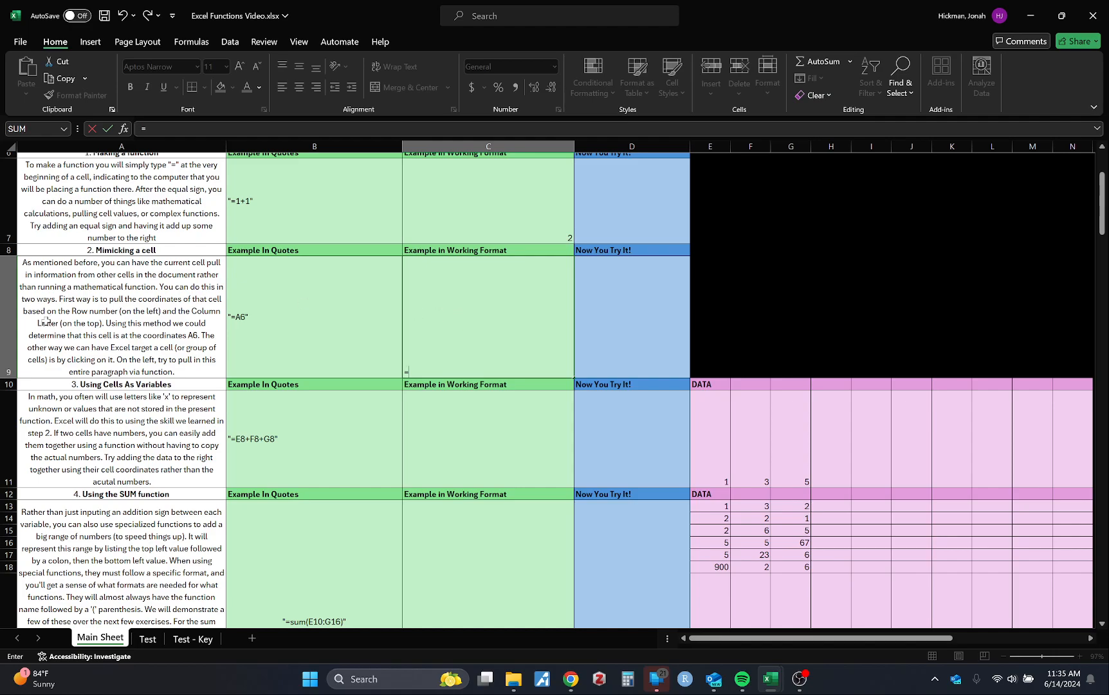
{"action": "left_click", "coordinate": [45, 320]}
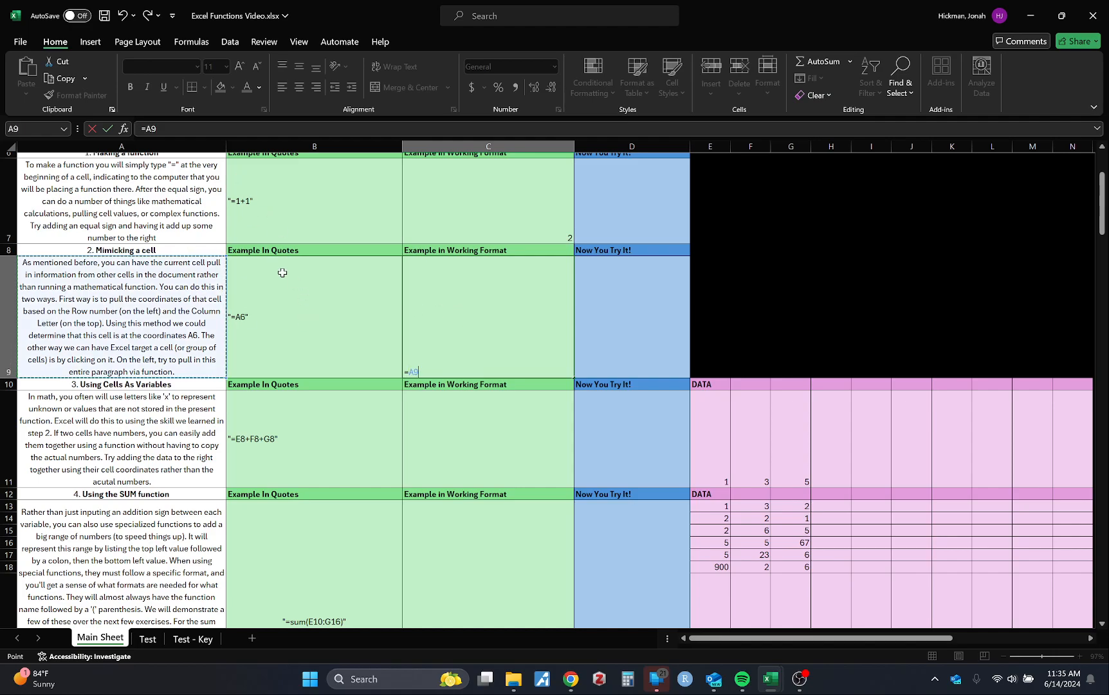
{"action": "scroll", "coordinate": [270, 315], "scroll_direction": "up", "scroll_amount": 2}
{"action": "scroll", "coordinate": [257, 316], "scroll_direction": "down", "scroll_amount": 2}
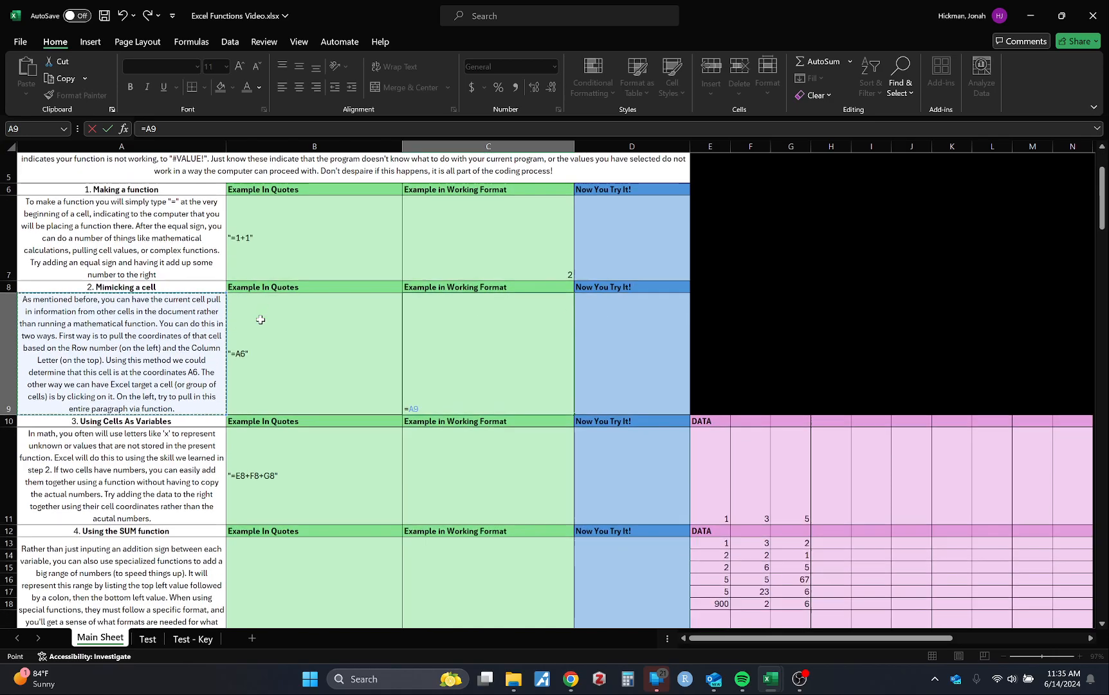
{"action": "scroll", "coordinate": [173, 354], "scroll_direction": "up", "scroll_amount": 3}
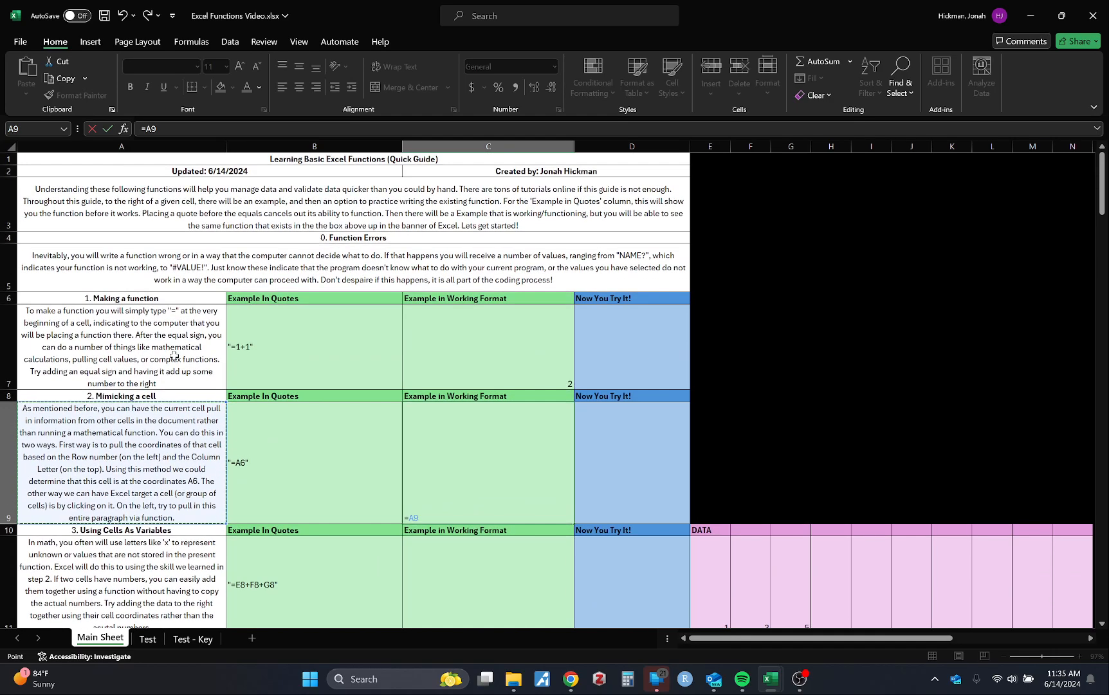
{"action": "scroll", "coordinate": [177, 359], "scroll_direction": "down", "scroll_amount": 2}
{"action": "scroll", "coordinate": [178, 361], "scroll_direction": "up", "scroll_amount": 1}
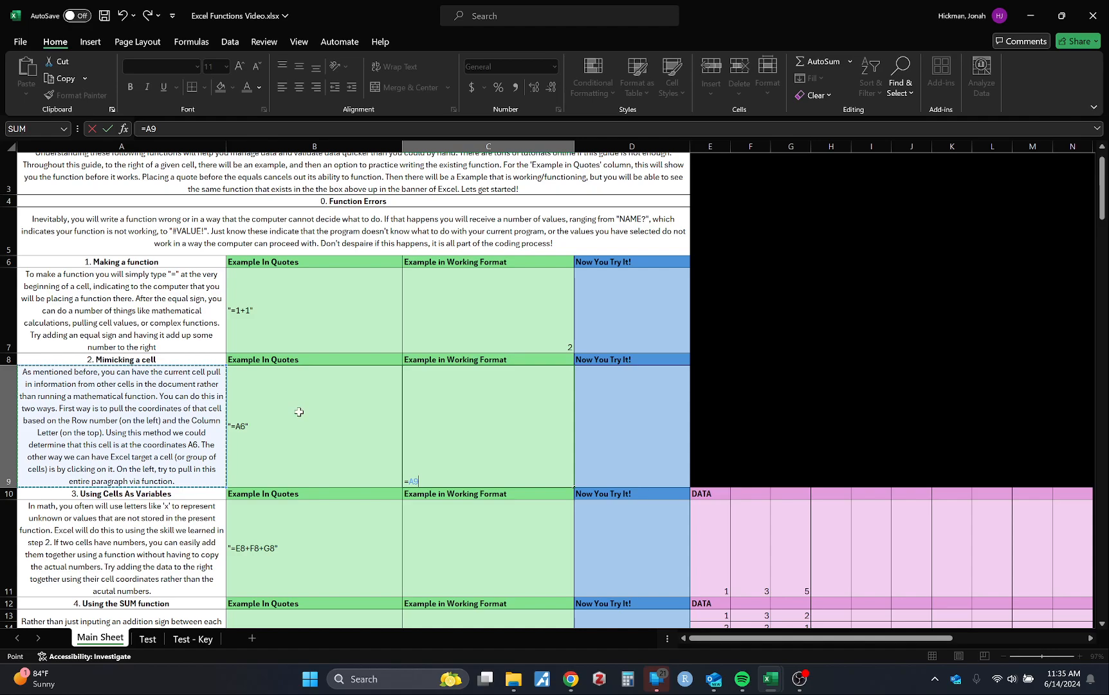
{"action": "left_click", "coordinate": [157, 130]}
{"action": "double_click", "coordinate": [158, 130]}
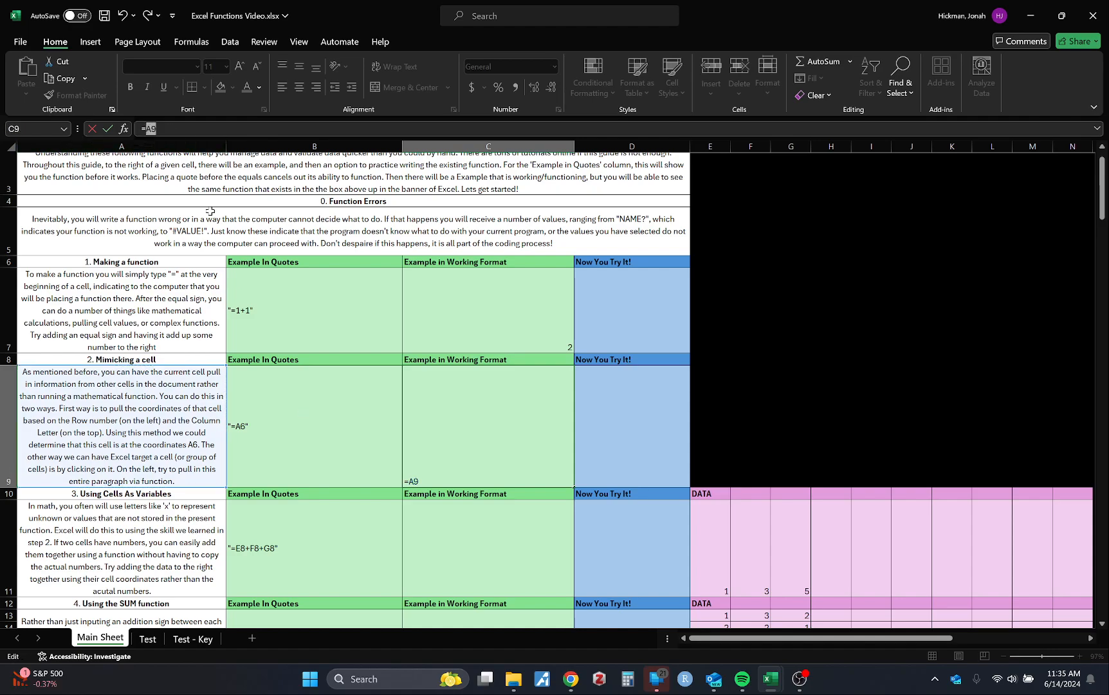
{"action": "left_click", "coordinate": [167, 430]}
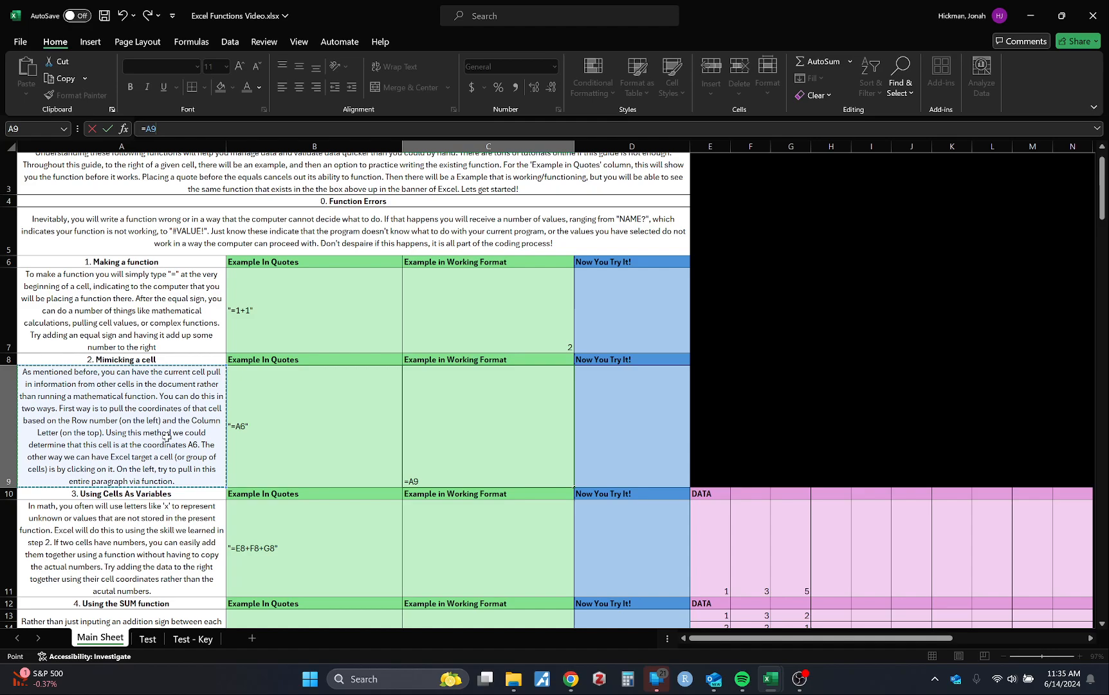
{"action": "left_click", "coordinate": [116, 145]}
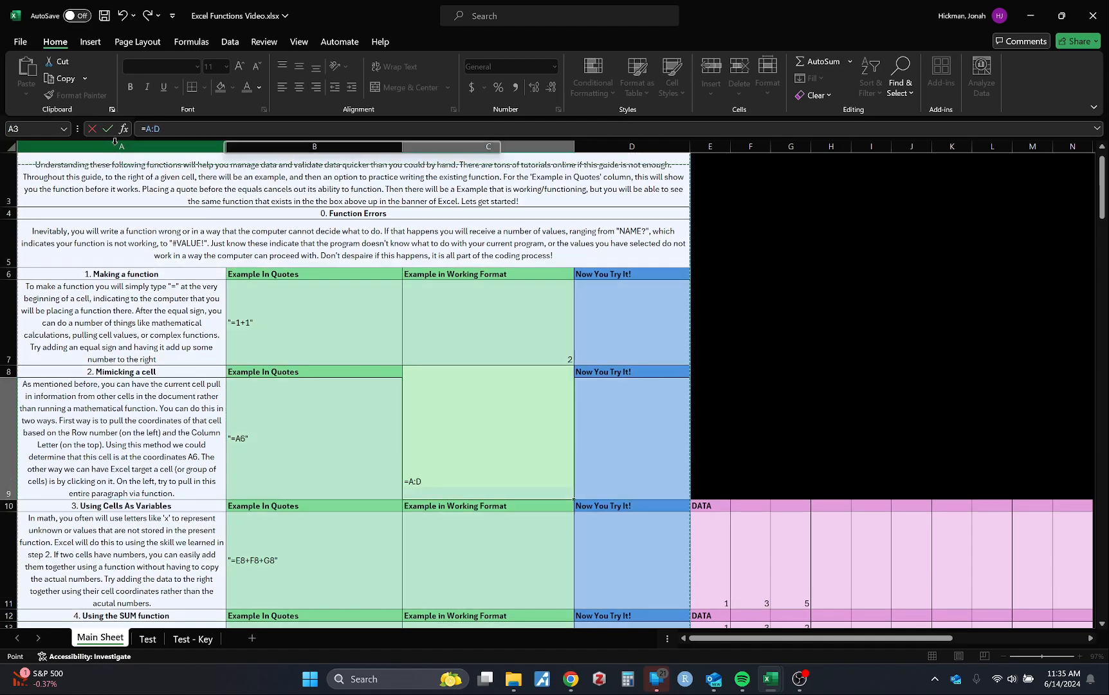
{"action": "key", "text": "Escape"}
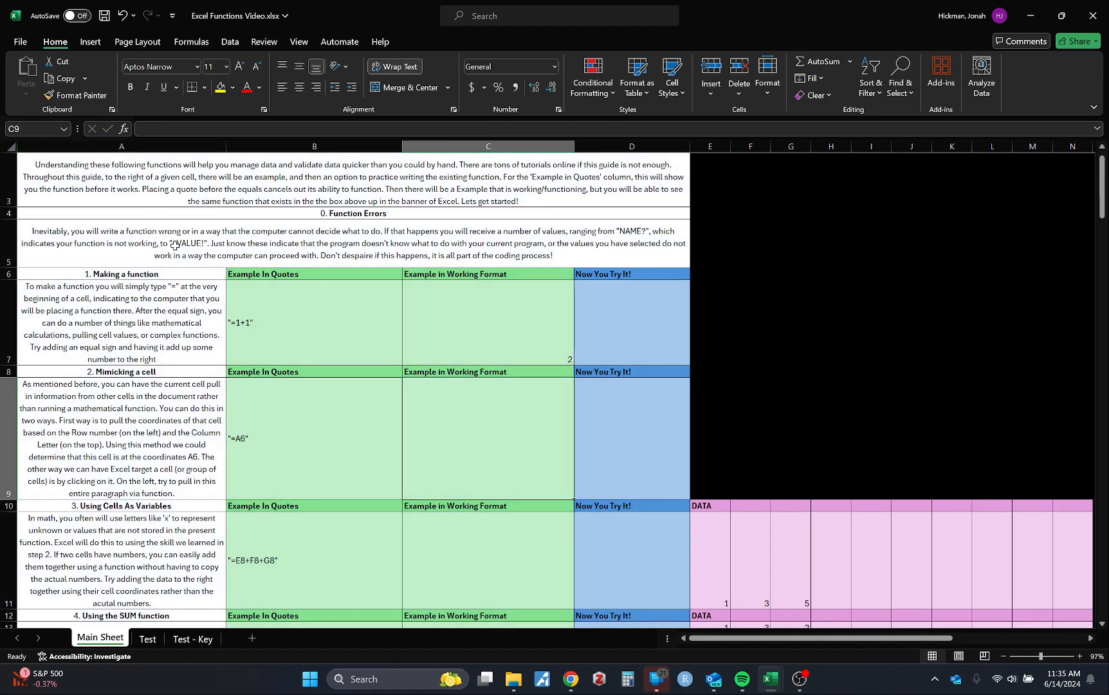
Highlight column A and row 9 to trace the coordinates of the "Mimicking a cell" paragraph
{"action": "left_click", "coordinate": [92, 145]}
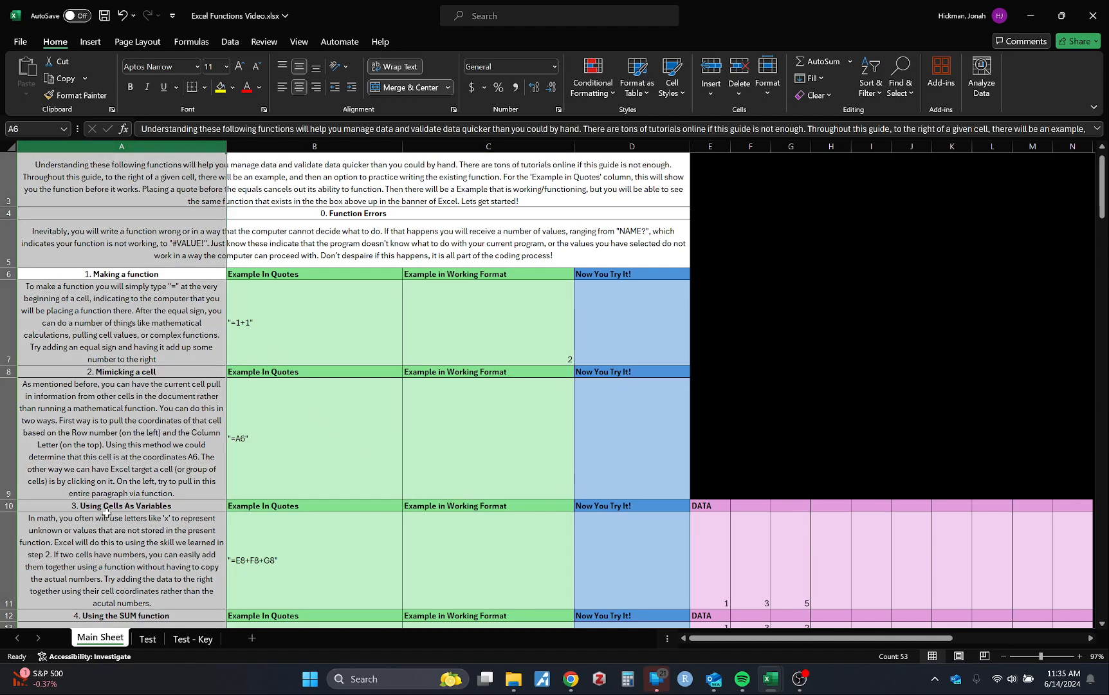
{"action": "left_click", "coordinate": [128, 476]}
{"action": "left_click", "coordinate": [9, 458]}
Enter the formula =A9 in cell C9 as the working example for "Mimicking a cell"
{"action": "scroll", "coordinate": [27, 462], "scroll_direction": "down", "scroll_amount": 2}
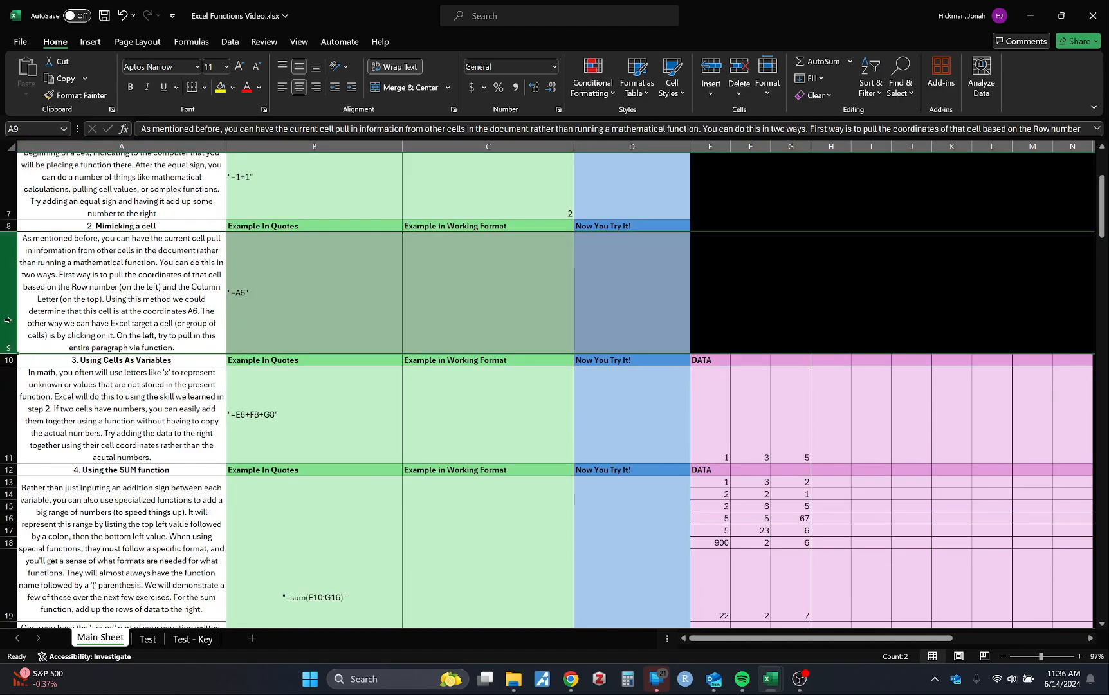
{"action": "left_click", "coordinate": [478, 288]}
{"action": "type", "text": "="}
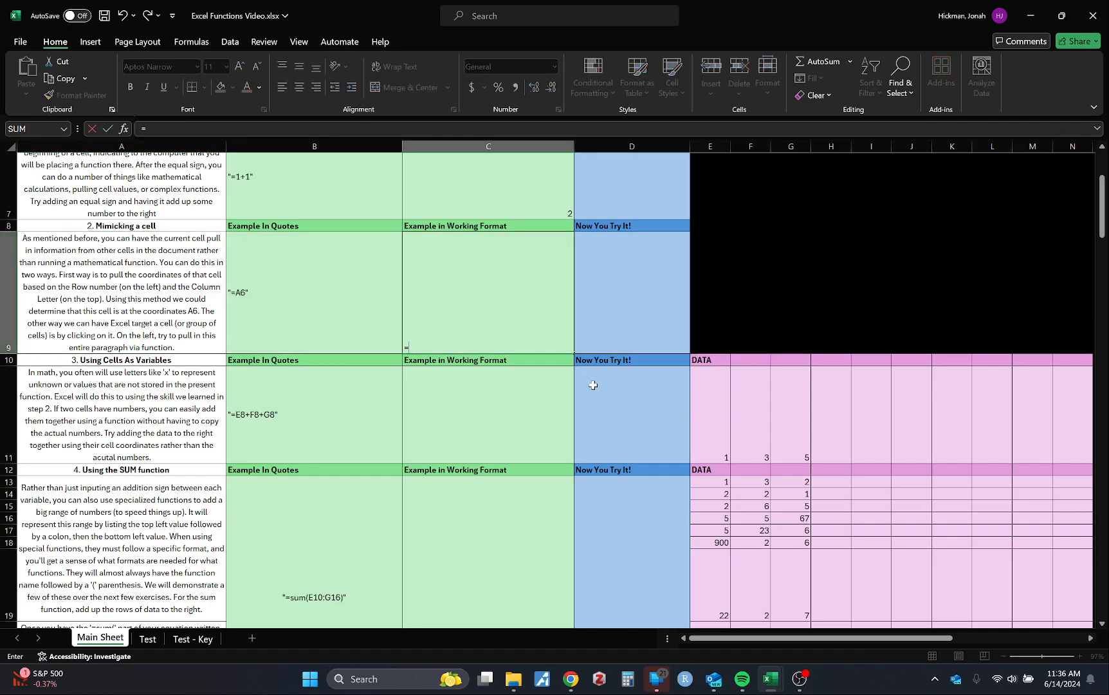
{"action": "type", "text": "A9"}
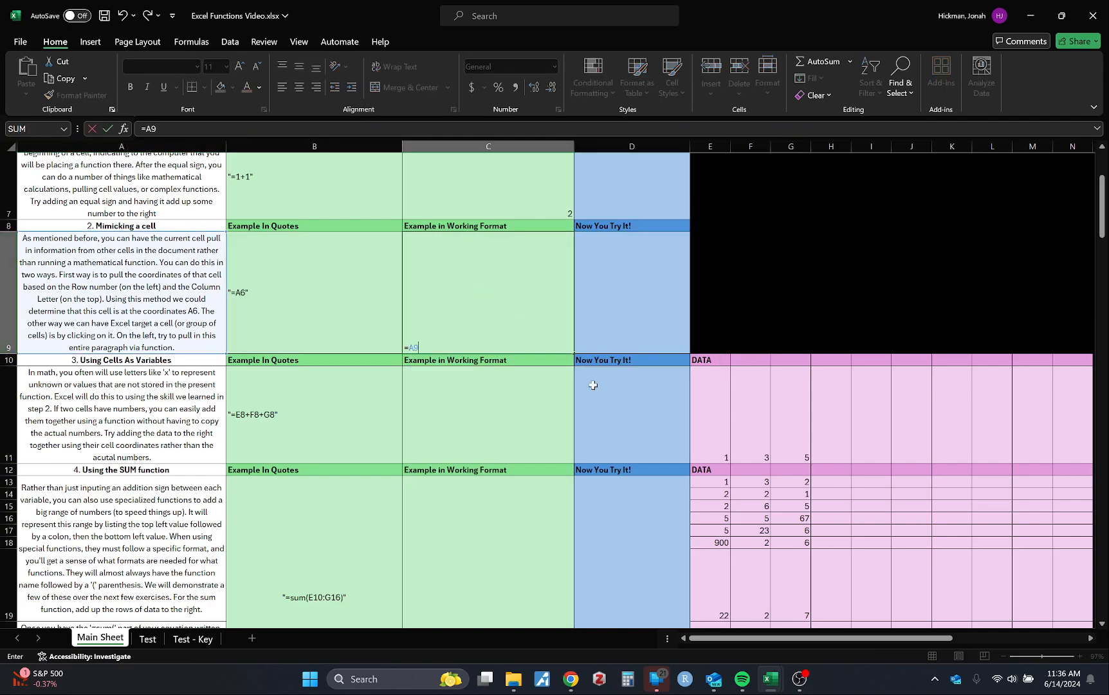
{"action": "key", "text": "Return"}
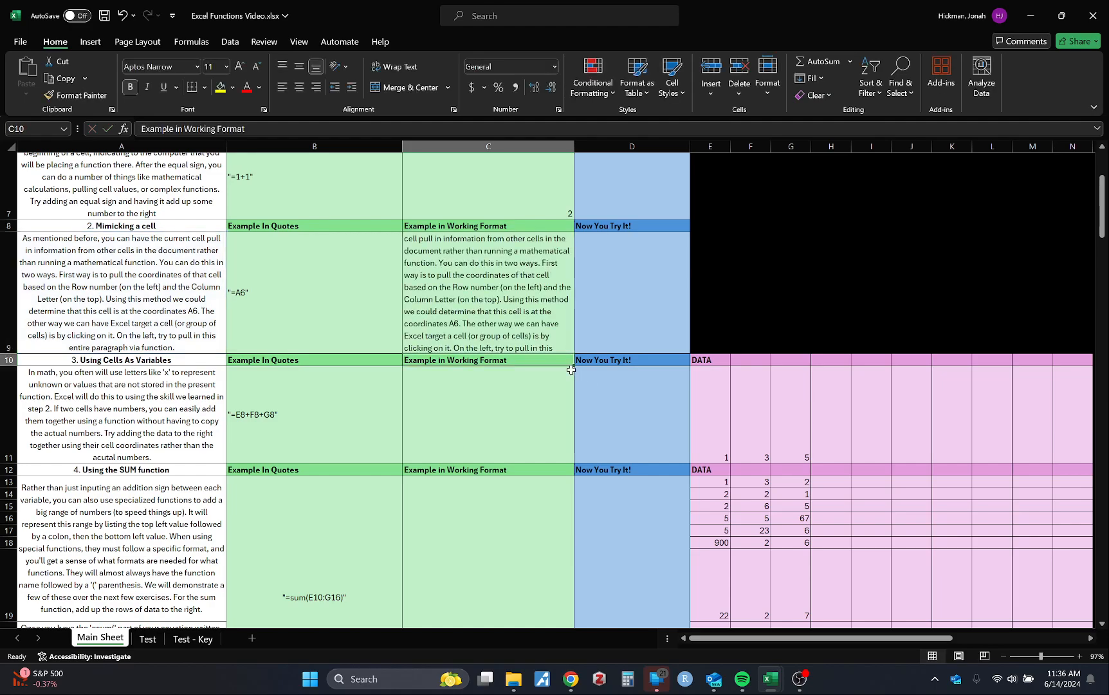
Redo the reference in cell C9's formula by picking cell A9 directly on the sheet
{"action": "left_click", "coordinate": [520, 298]}
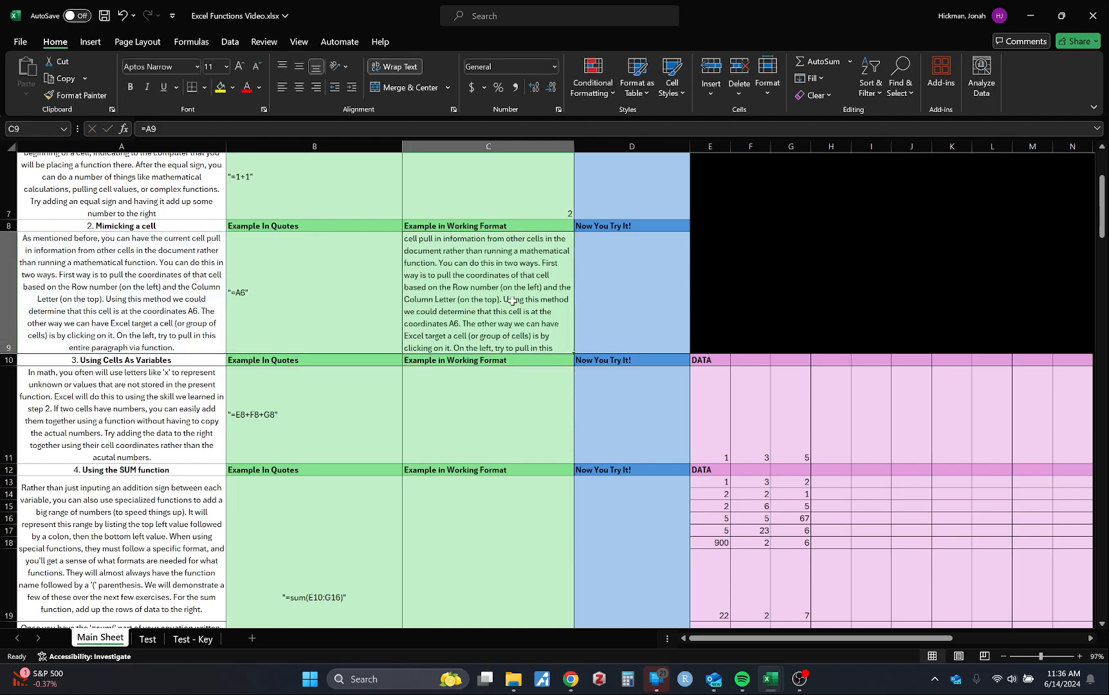
{"action": "double_click", "coordinate": [513, 300]}
{"action": "left_click", "coordinate": [54, 309]}
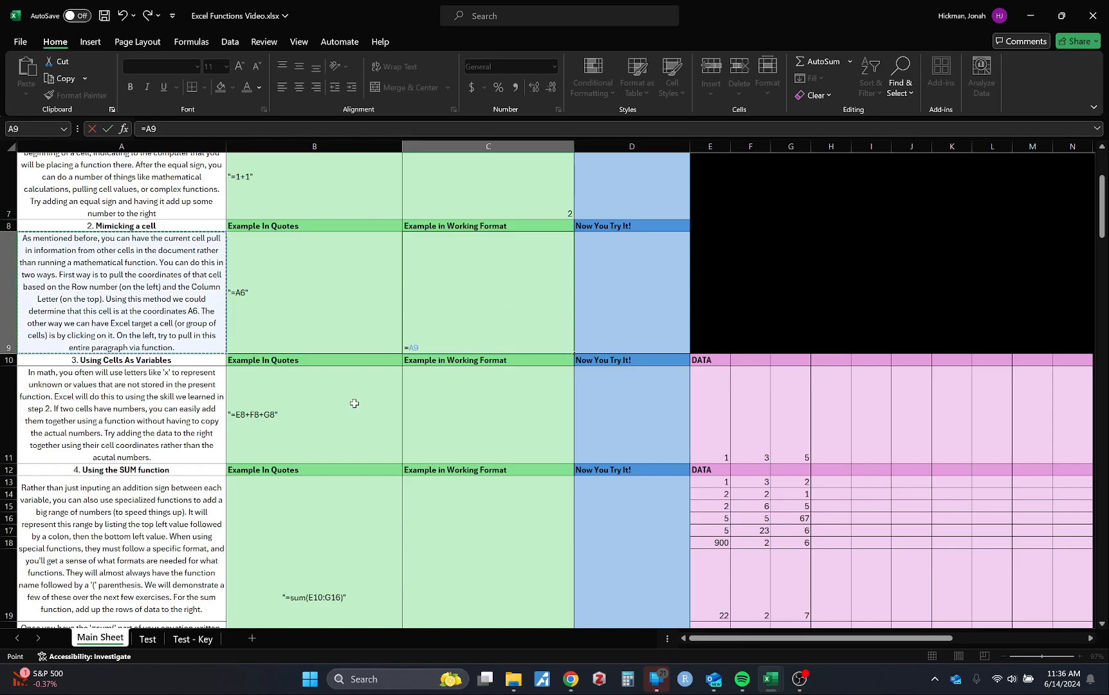
{"action": "key", "text": "Return"}
Examine the "Using Cells As Variables" section, including the quoted example in B11 and the data cells E11 to G11
{"action": "scroll", "coordinate": [376, 417], "scroll_direction": "up", "scroll_amount": 1}
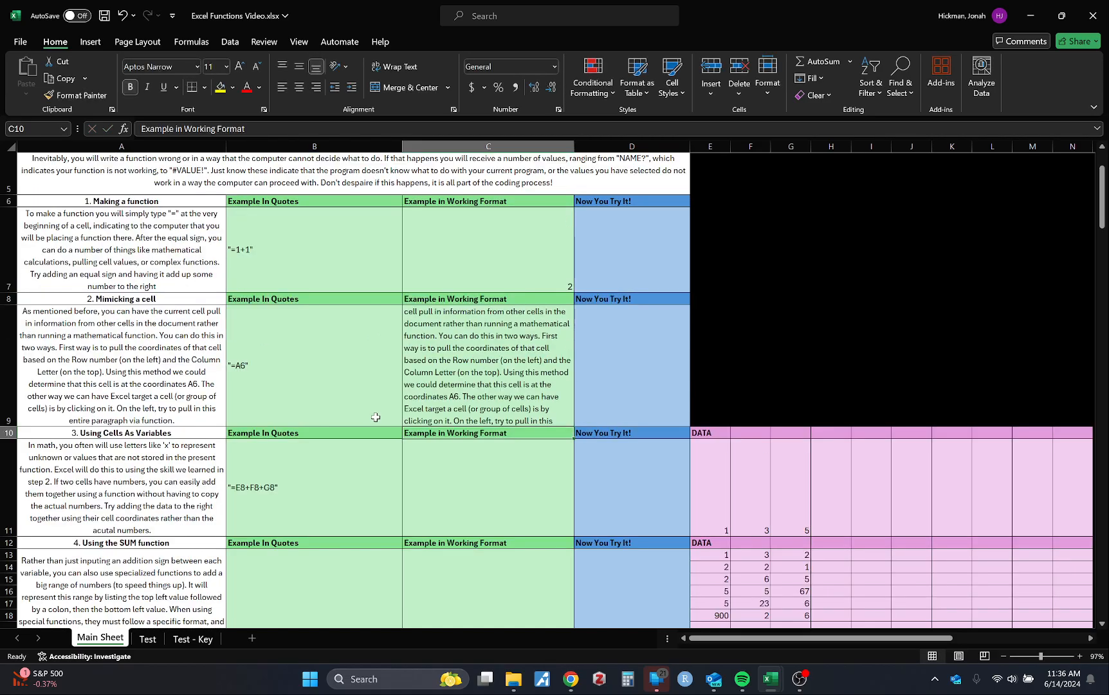
{"action": "scroll", "coordinate": [376, 416], "scroll_direction": "down", "scroll_amount": 3}
{"action": "left_click", "coordinate": [408, 390]}
{"action": "scroll", "coordinate": [407, 403], "scroll_direction": "down", "scroll_amount": 3}
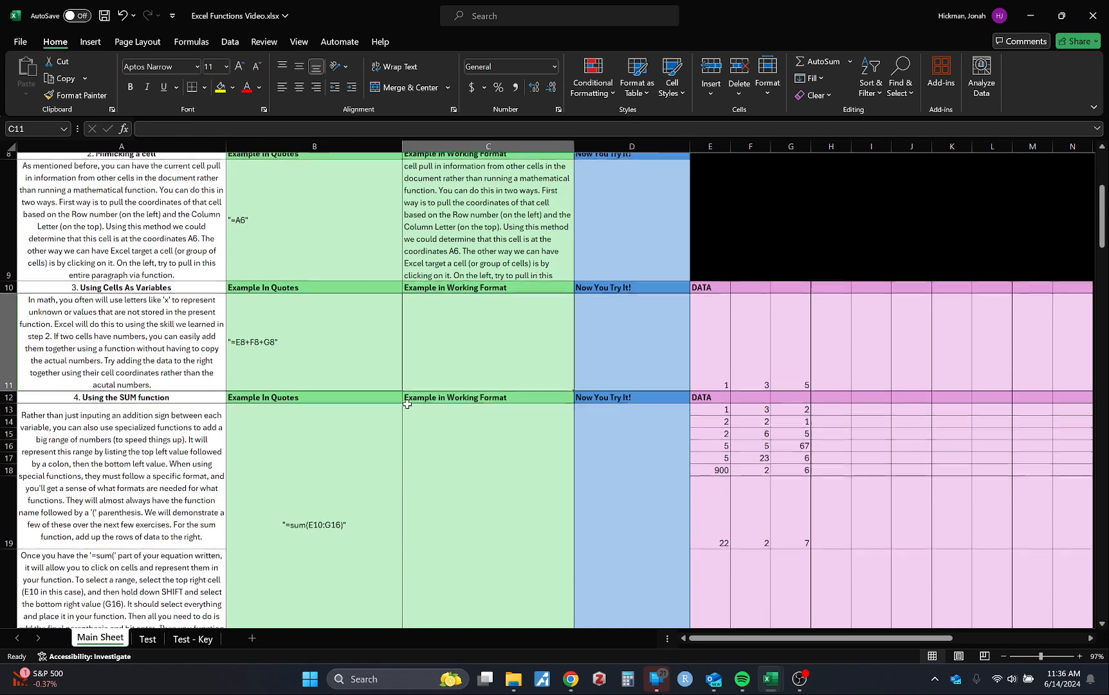
{"action": "left_click", "coordinate": [349, 365]}
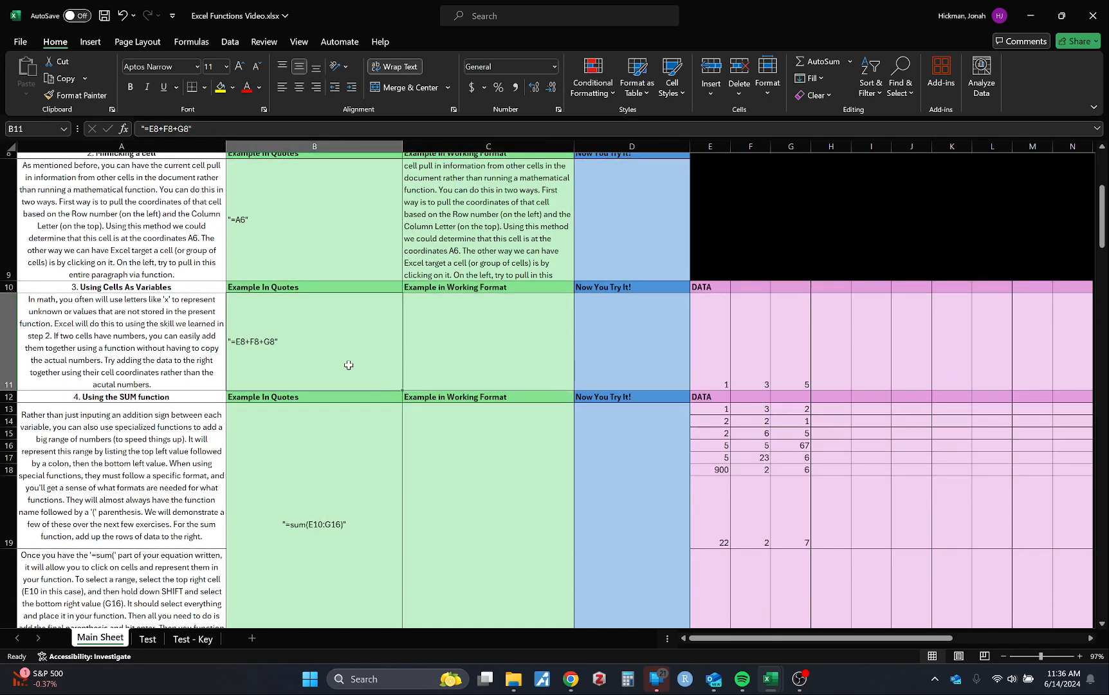
{"action": "scroll", "coordinate": [348, 364], "scroll_direction": "up", "scroll_amount": 1}
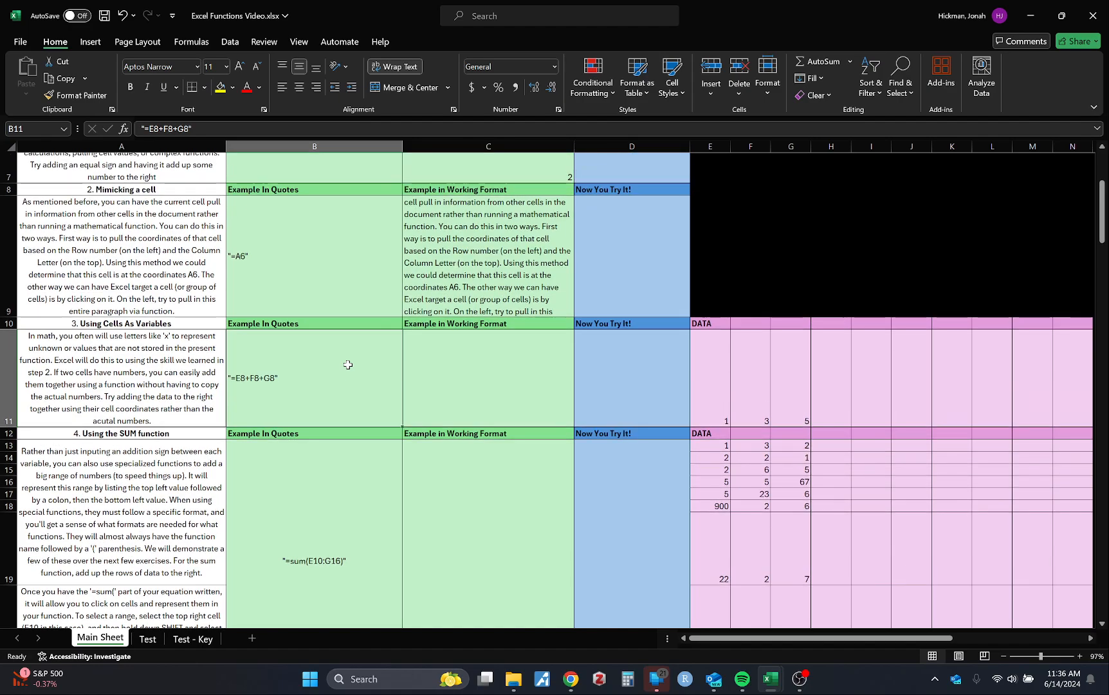
{"action": "left_click_drag", "start_coordinate": [713, 385], "coordinate": [809, 383]}
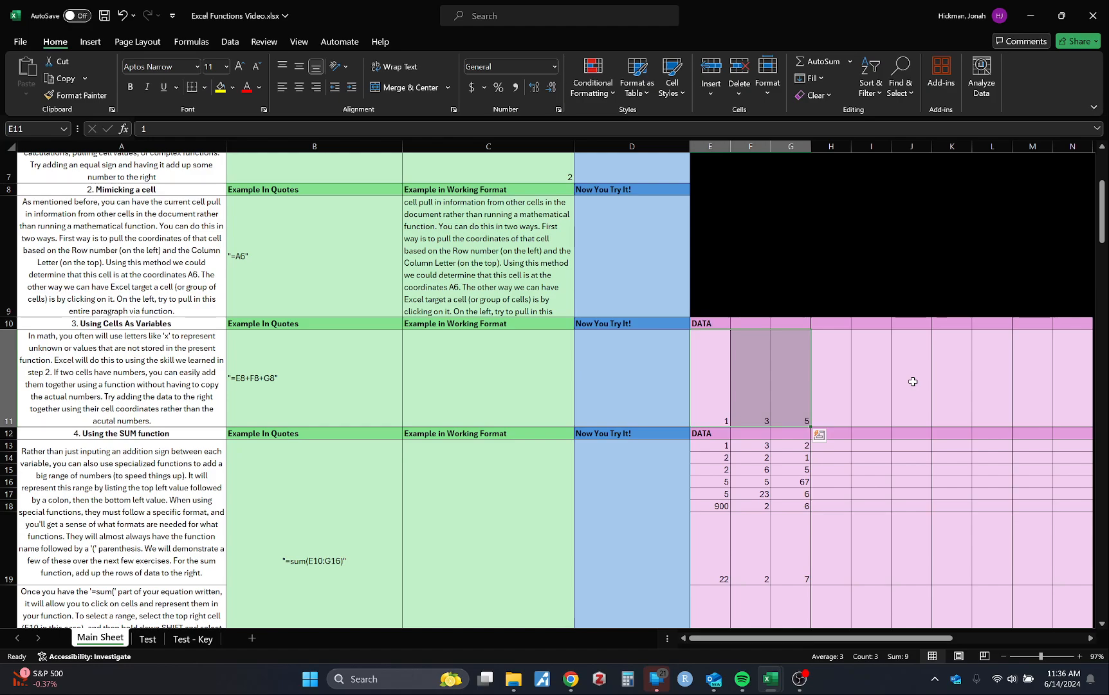
{"action": "scroll", "coordinate": [384, 433], "scroll_direction": "up", "scroll_amount": 2}
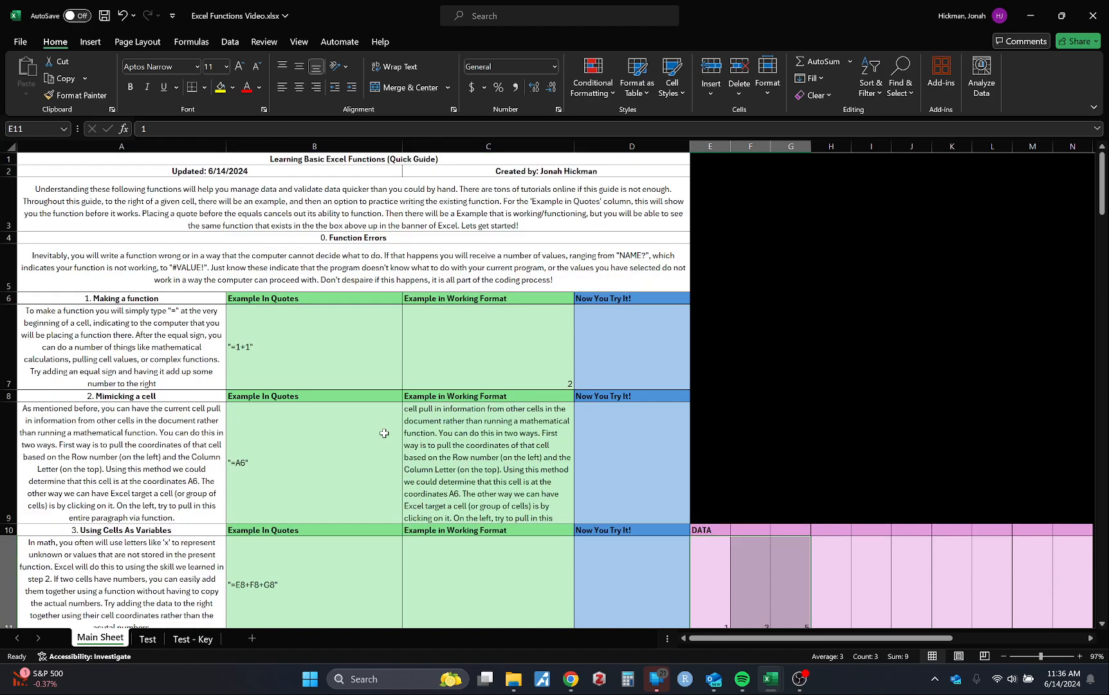
{"action": "scroll", "coordinate": [369, 437], "scroll_direction": "down", "scroll_amount": 2}
{"action": "left_click", "coordinate": [285, 406]}
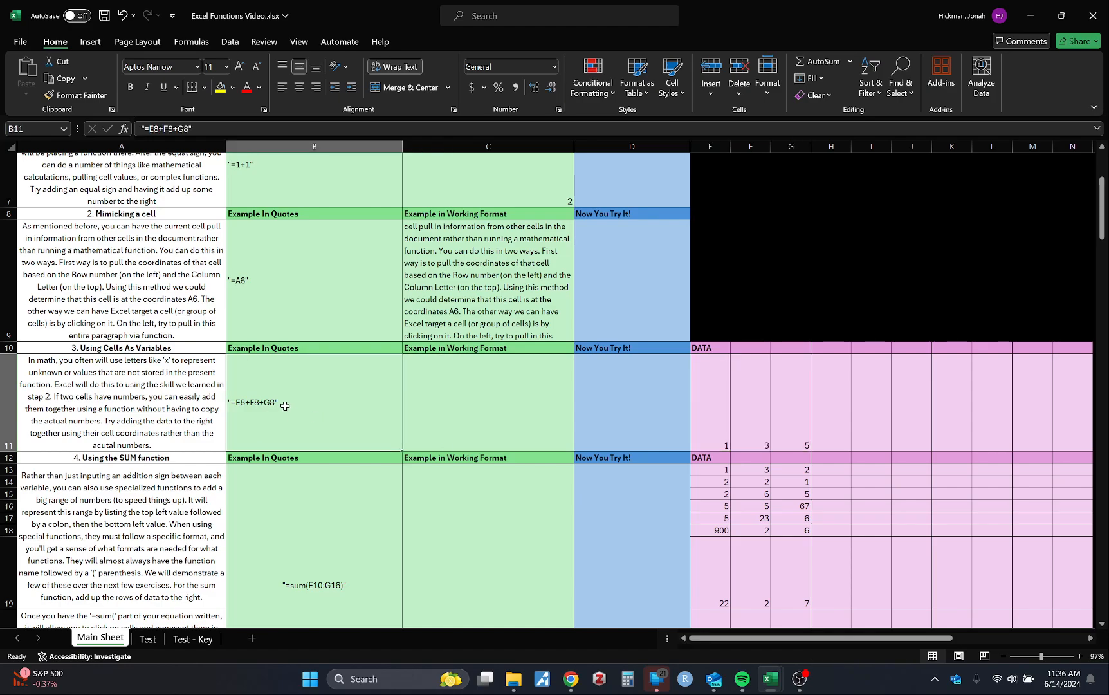
{"action": "left_click", "coordinate": [460, 387]}
{"action": "left_click", "coordinate": [185, 414]}
{"action": "left_click", "coordinate": [295, 400]}
{"action": "left_click", "coordinate": [479, 396]}
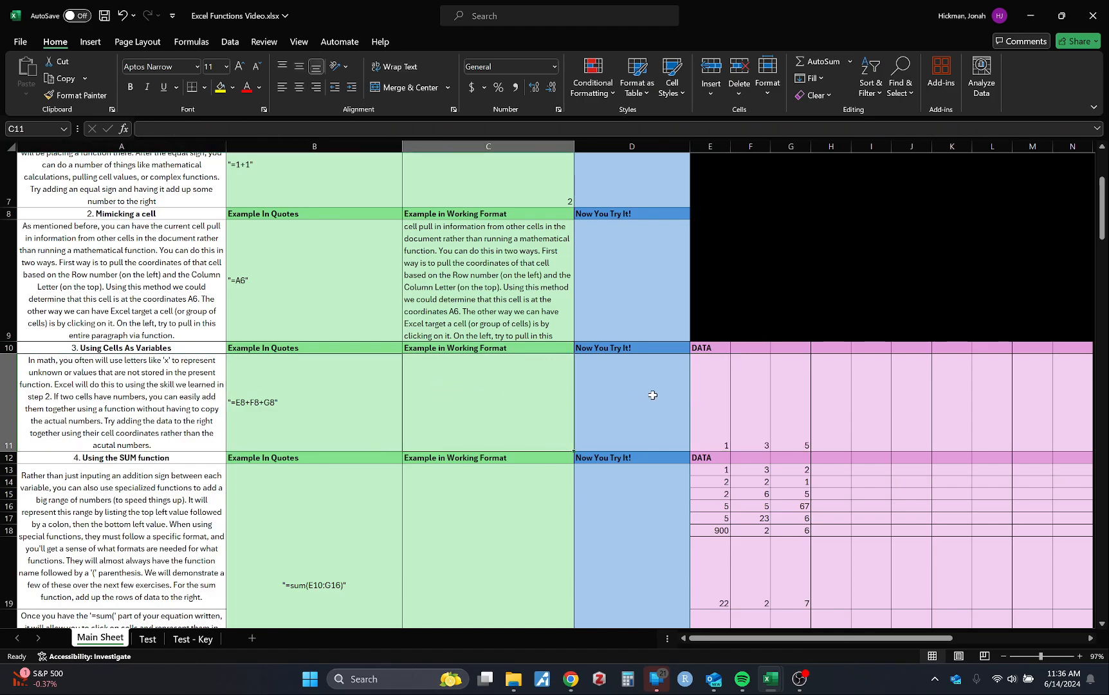
{"action": "left_click", "coordinate": [652, 395]}
{"action": "left_click_drag", "start_coordinate": [801, 397], "coordinate": [805, 397]}
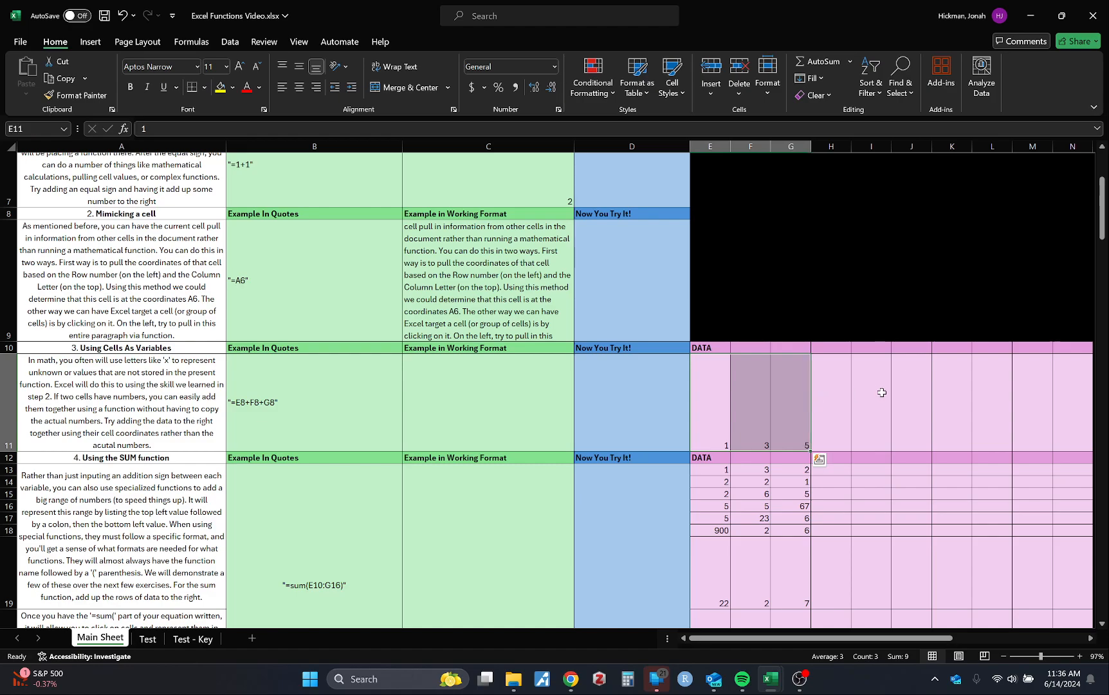
{"action": "left_click", "coordinate": [875, 397]}
{"action": "left_click_drag", "start_coordinate": [685, 413], "coordinate": [788, 412]}
Enter the formula =E11+F11+G11 in cell C11, picking the three data cells as references
{"action": "left_click", "coordinate": [471, 420]}
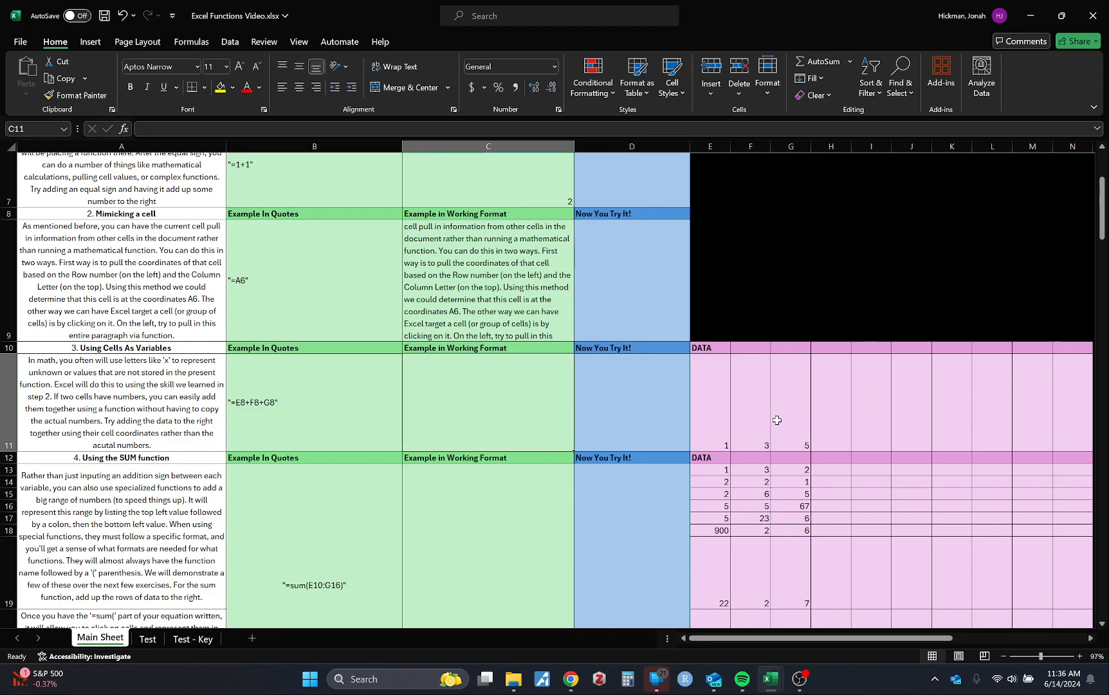
{"action": "type", "text": "="}
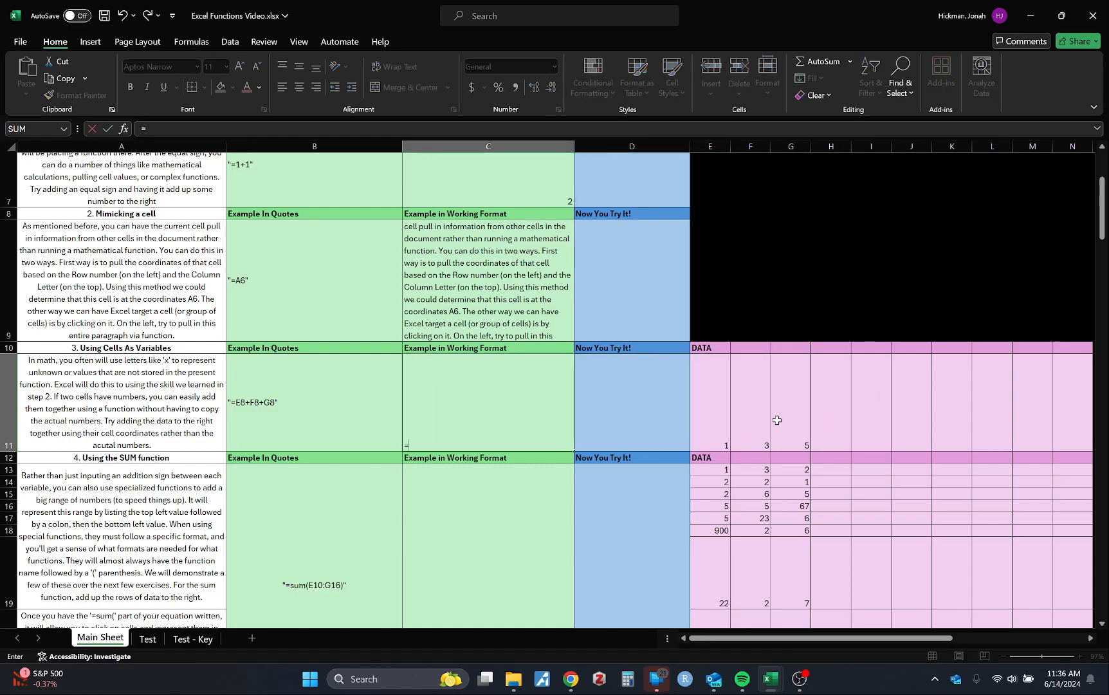
{"action": "left_click", "coordinate": [711, 423]}
{"action": "type", "text": "+"}
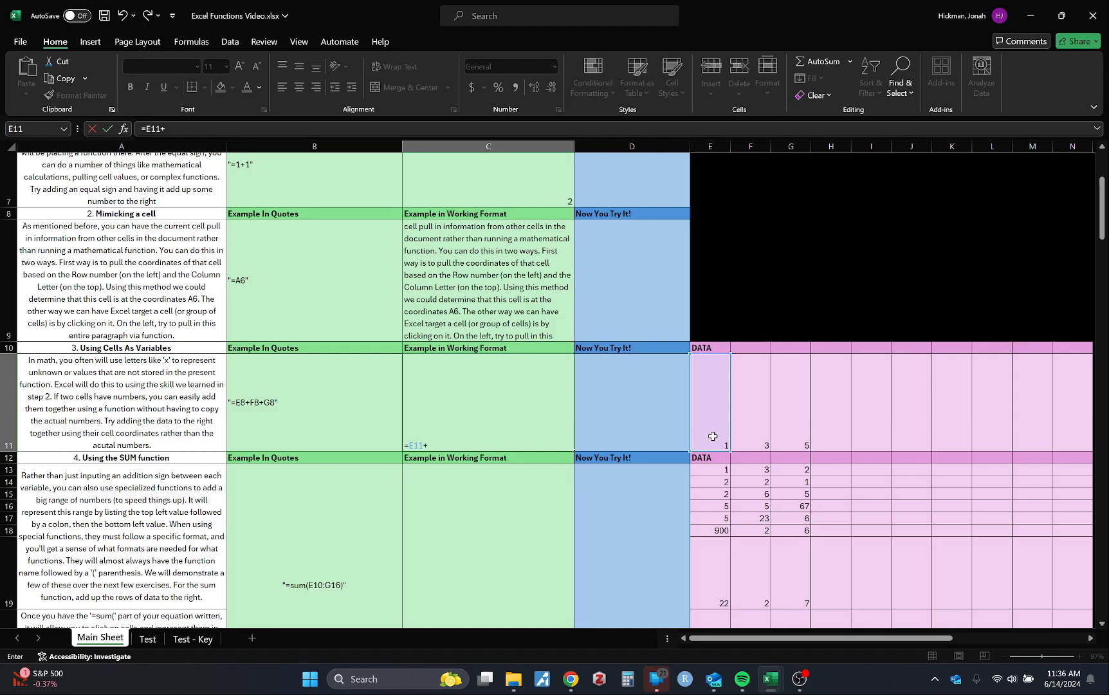
{"action": "left_click", "coordinate": [751, 426]}
{"action": "type", "text": "+"}
{"action": "left_click", "coordinate": [803, 412]}
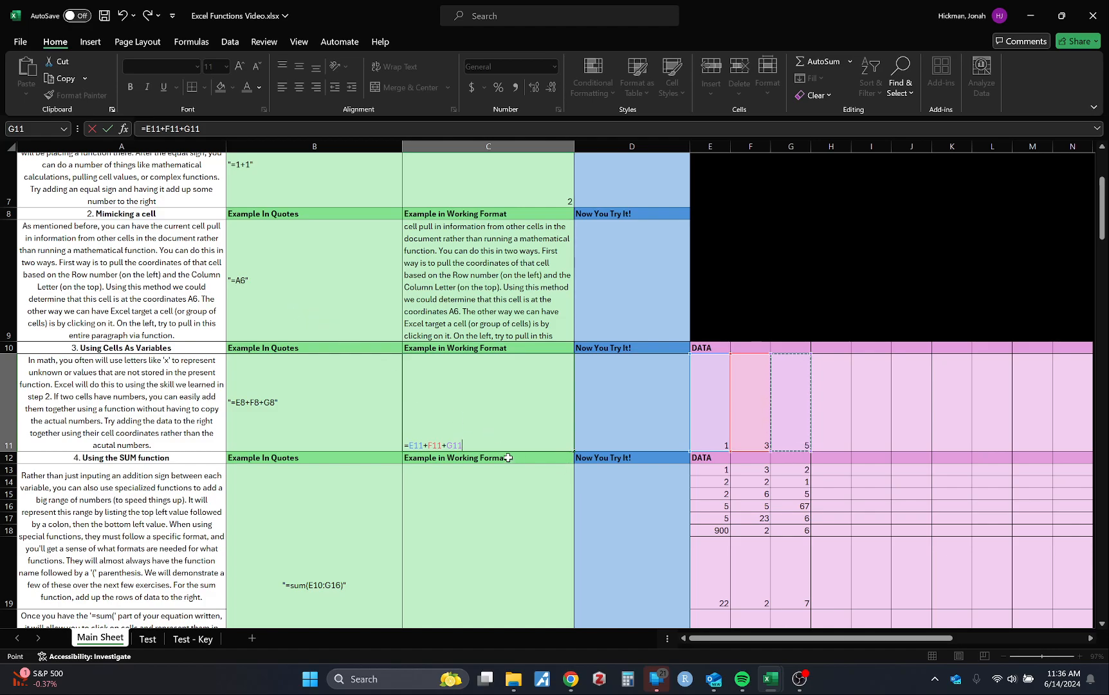
{"action": "key", "text": "Return"}
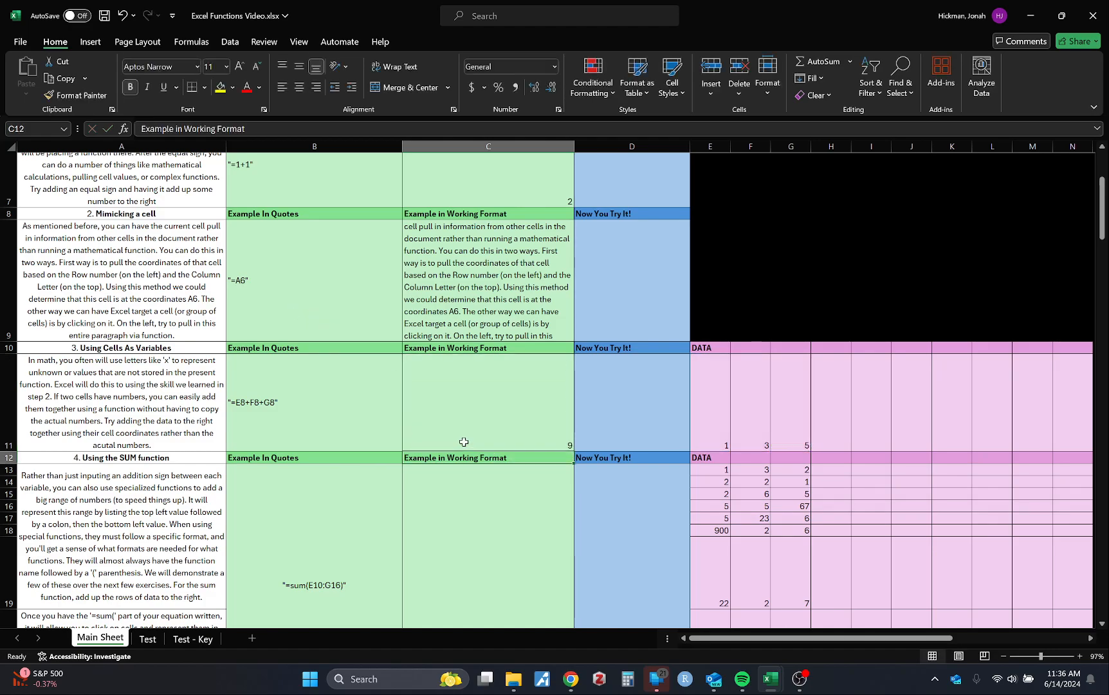
Re-enter the second and third references in cell C11's formula by hand so it reads =E11+F11+G11
{"action": "left_click", "coordinate": [494, 444]}
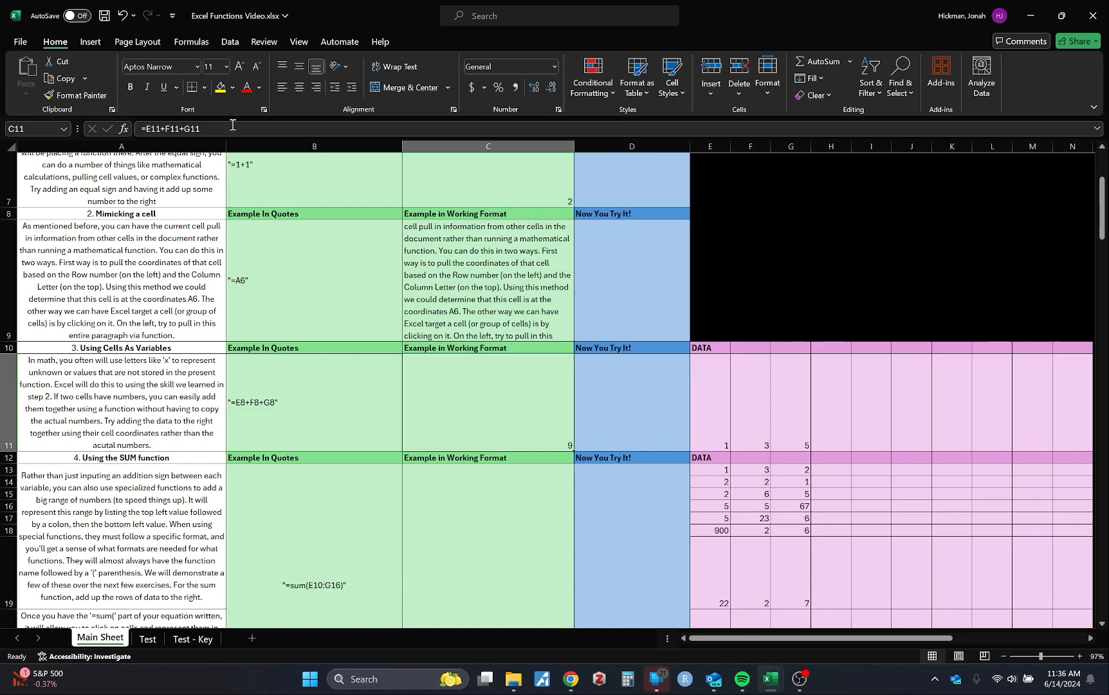
{"action": "scroll", "coordinate": [352, 476], "scroll_direction": "down", "scroll_amount": 1}
{"action": "scroll", "coordinate": [360, 482], "scroll_direction": "up", "scroll_amount": 1}
{"action": "left_click", "coordinate": [189, 128]}
{"action": "left_click_drag", "start_coordinate": [190, 127], "coordinate": [161, 128]}
{"action": "key", "text": "BackSpace"}
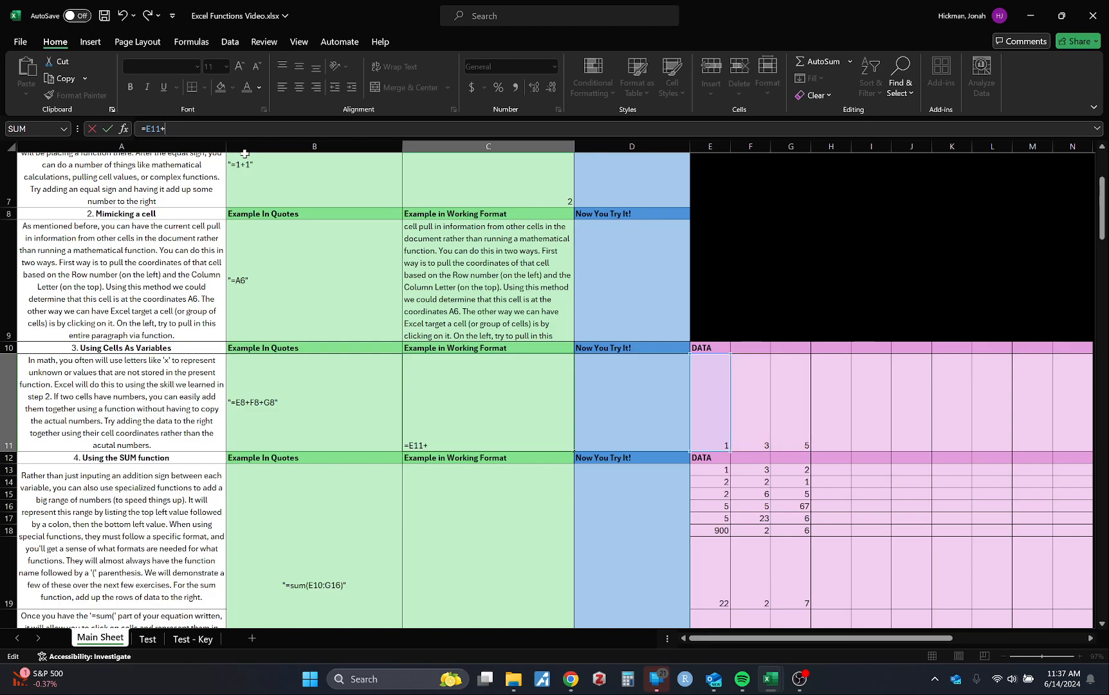
{"action": "type", "text": "+F11"}
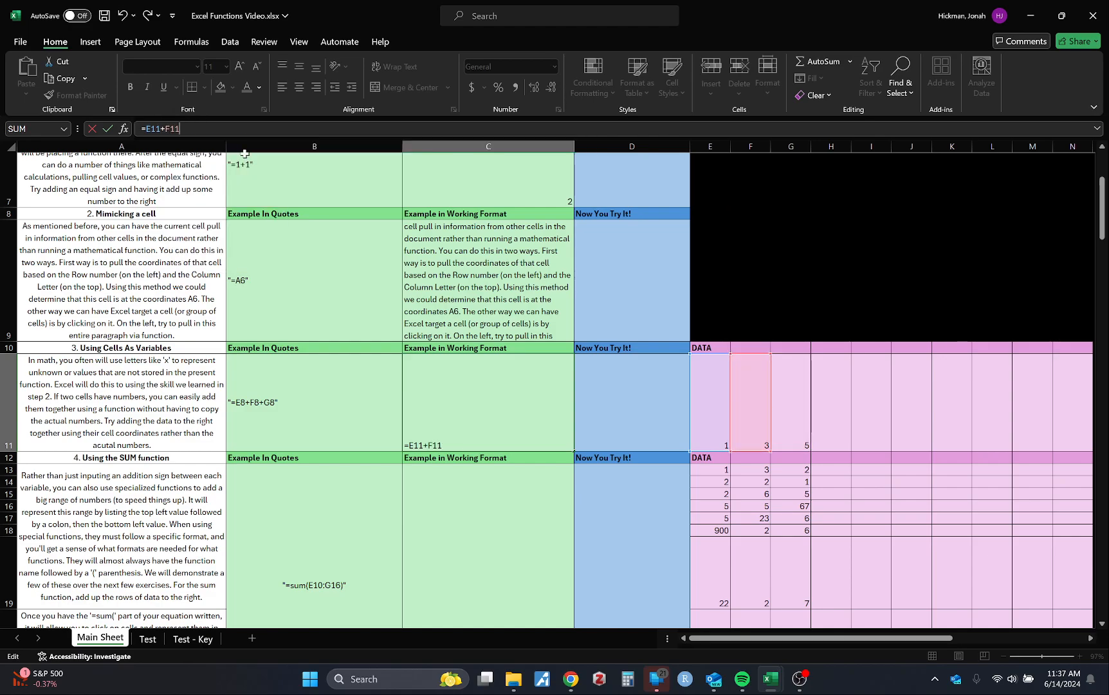
{"action": "type", "text": "+G11"}
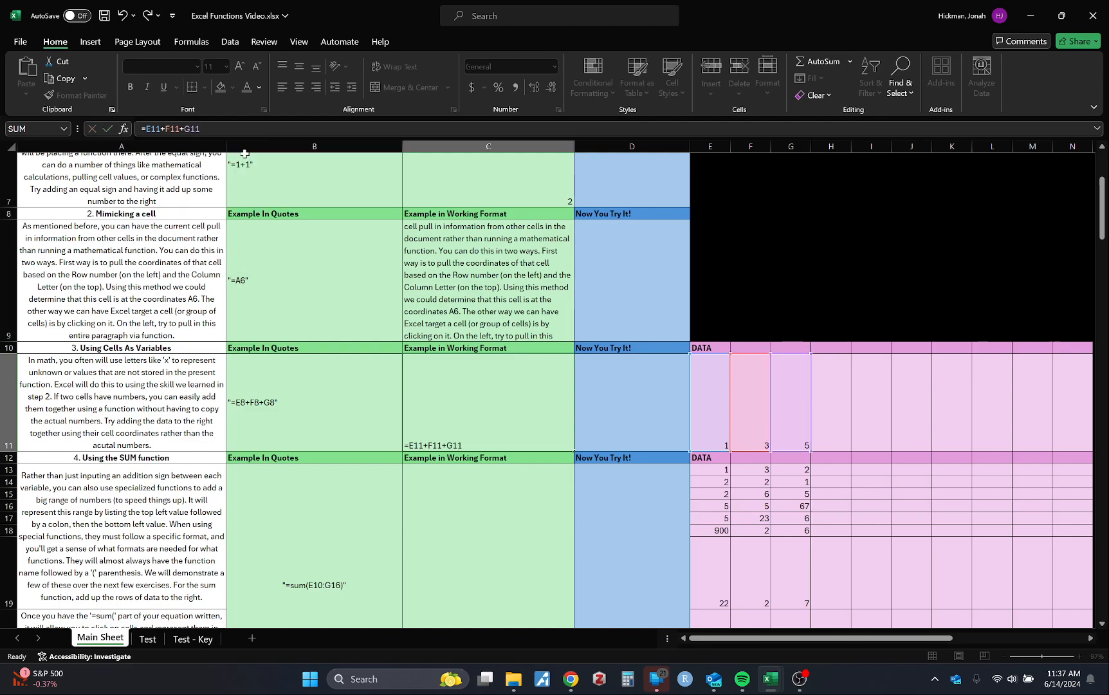
{"action": "key", "text": "Return"}
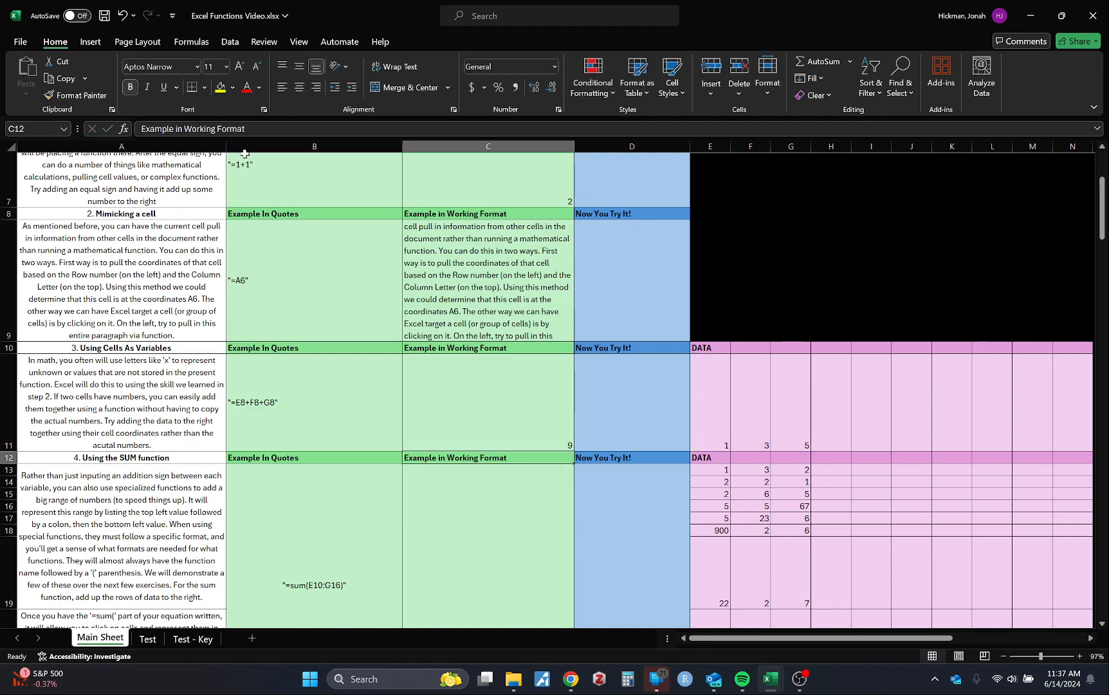
Begin a formula with the suggested SUM function in working-example cell C13 of the "Using the SUM function" section
{"action": "left_click", "coordinate": [715, 419]}
{"action": "scroll", "coordinate": [559, 462], "scroll_direction": "down", "scroll_amount": 1}
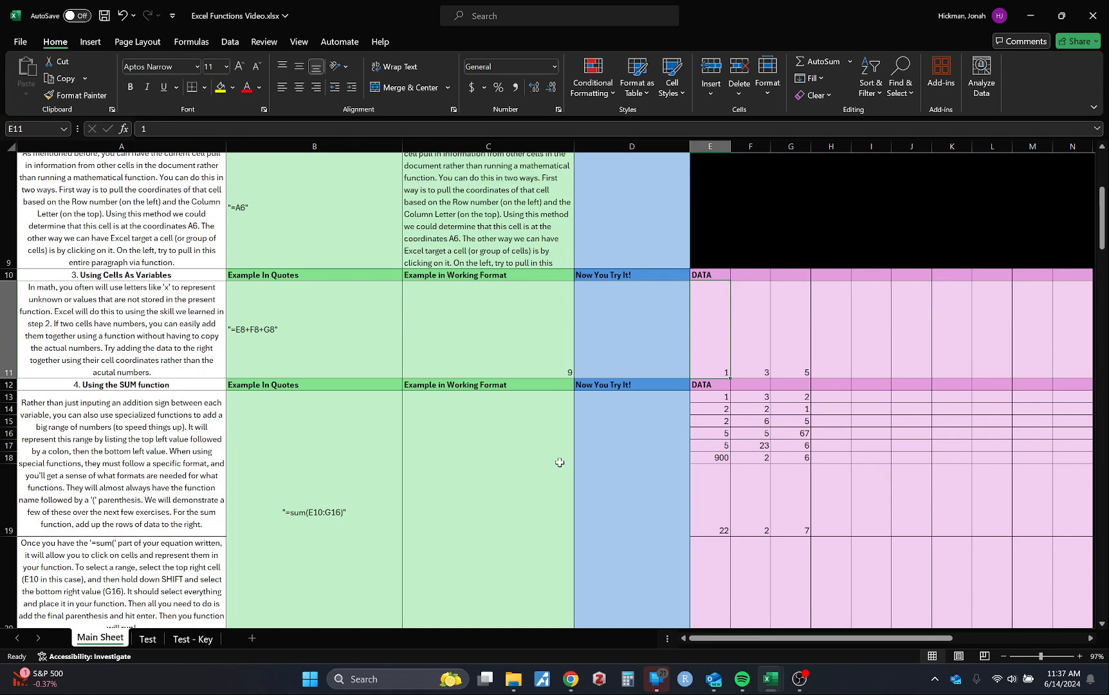
{"action": "scroll", "coordinate": [560, 462], "scroll_direction": "down", "scroll_amount": 2}
{"action": "left_click", "coordinate": [517, 391]}
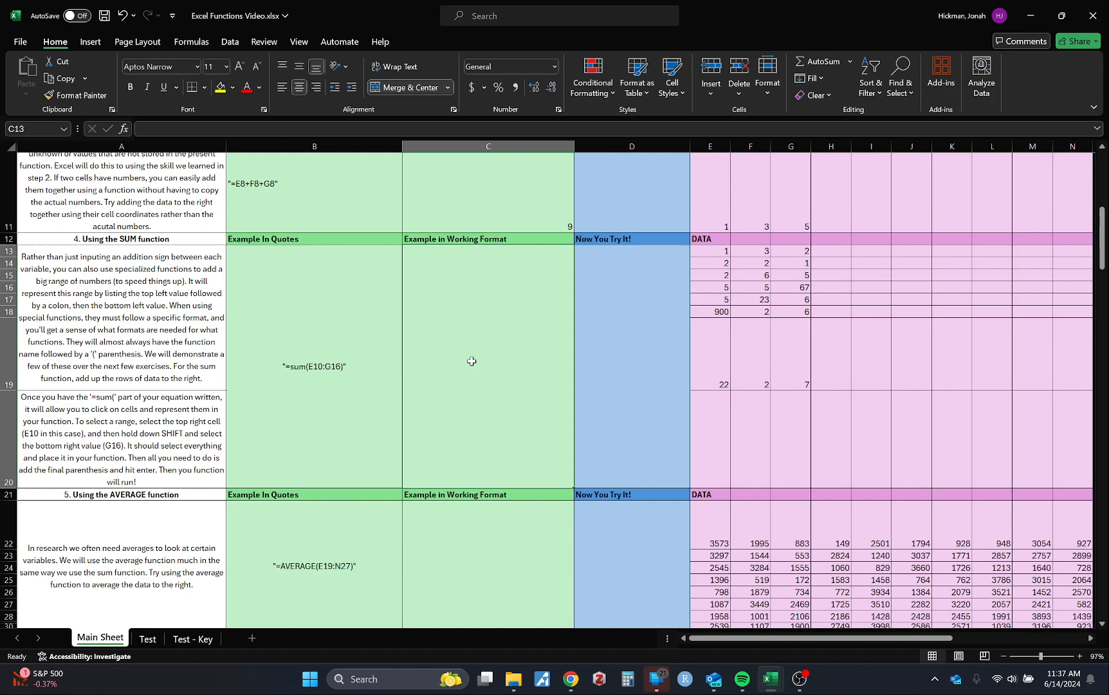
{"action": "type", "text": "="}
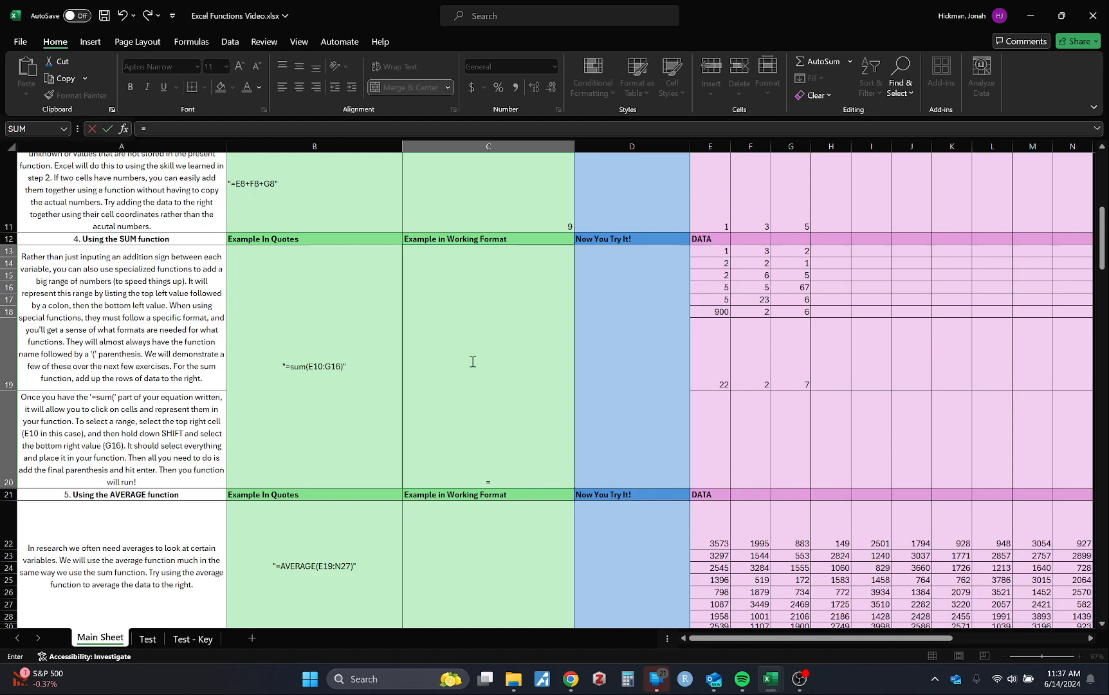
{"action": "type", "text": "sum"}
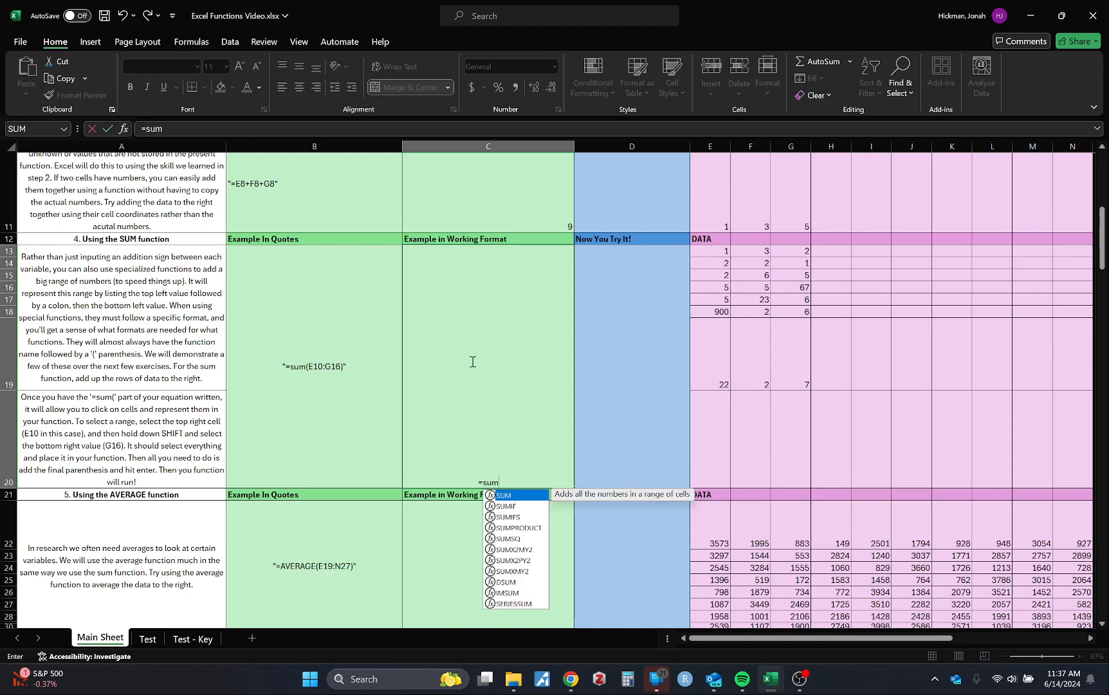
{"action": "key", "text": "Tab"}
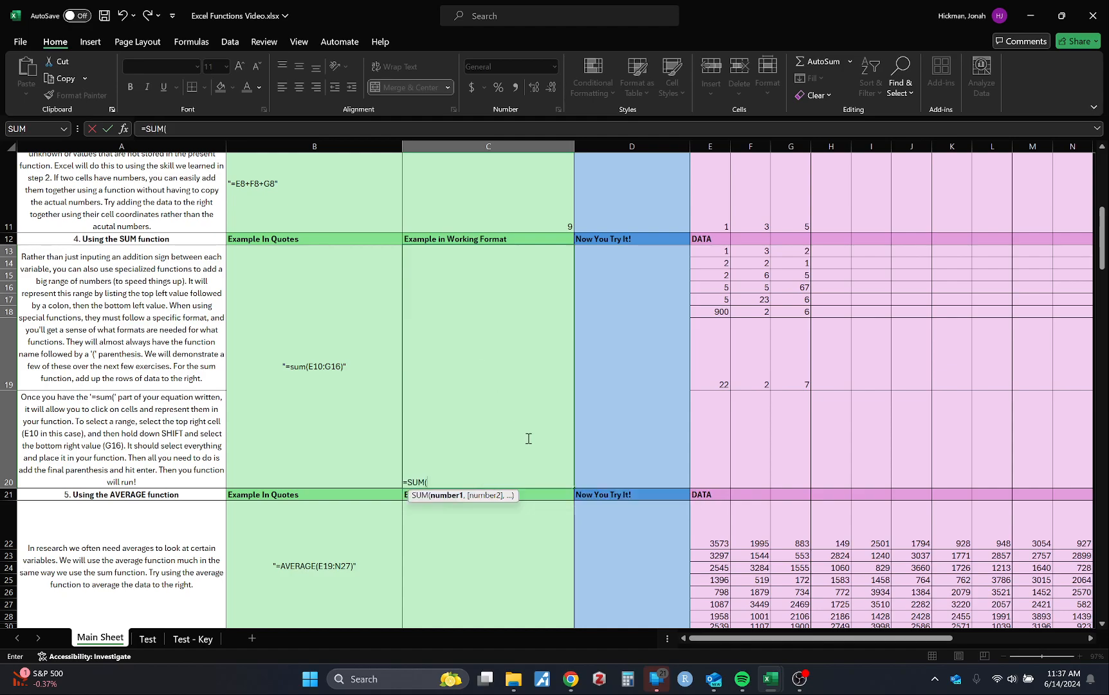
{"action": "left_click", "coordinate": [799, 679]}
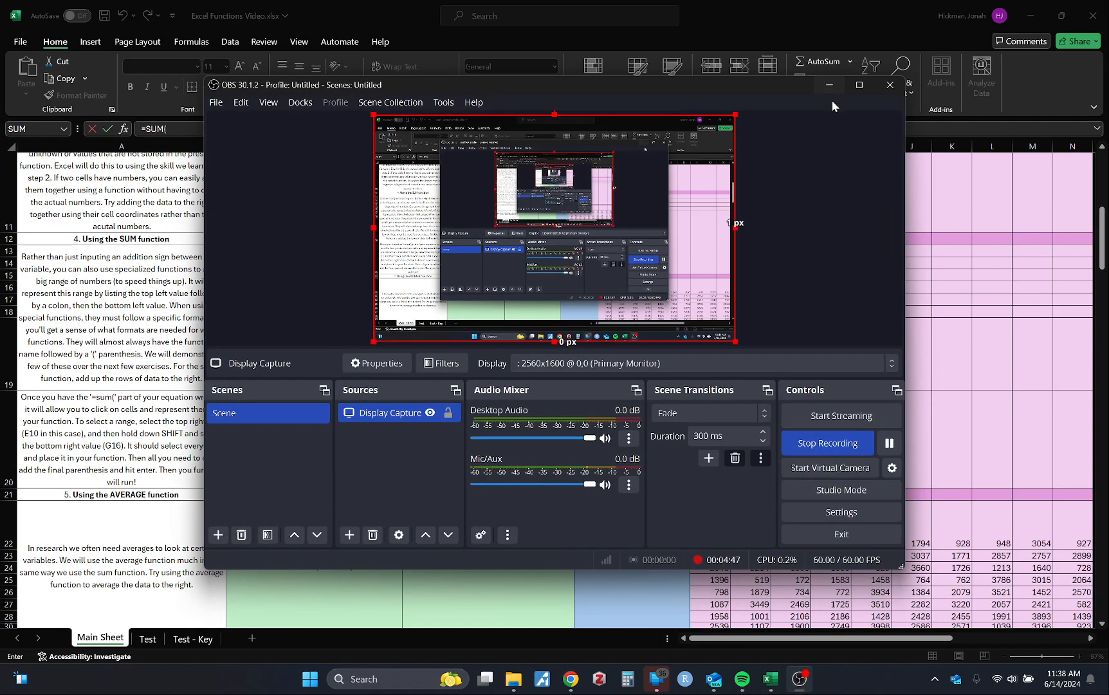
{"action": "left_click", "coordinate": [830, 85]}
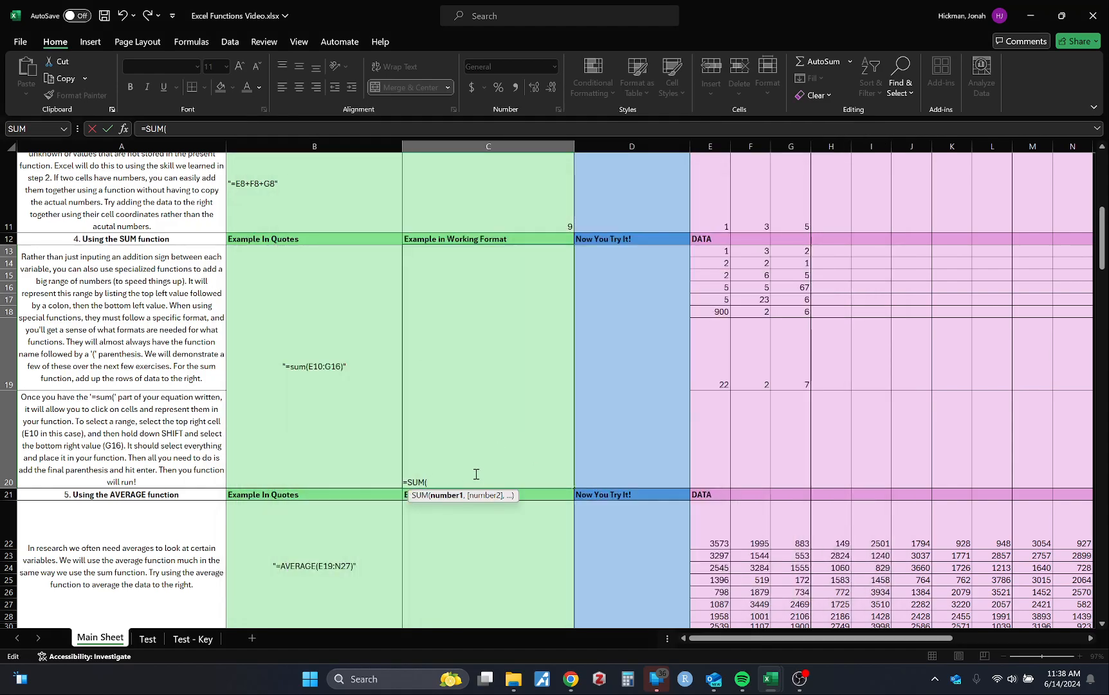
Retype the function name and its opening parenthesis in cell C13's formula as =sum(
{"action": "key", "text": "BackSpace"}
{"action": "key", "text": "BackSpace"}
{"action": "key", "text": "BackSpace"}
{"action": "key", "text": "BackSpace"}
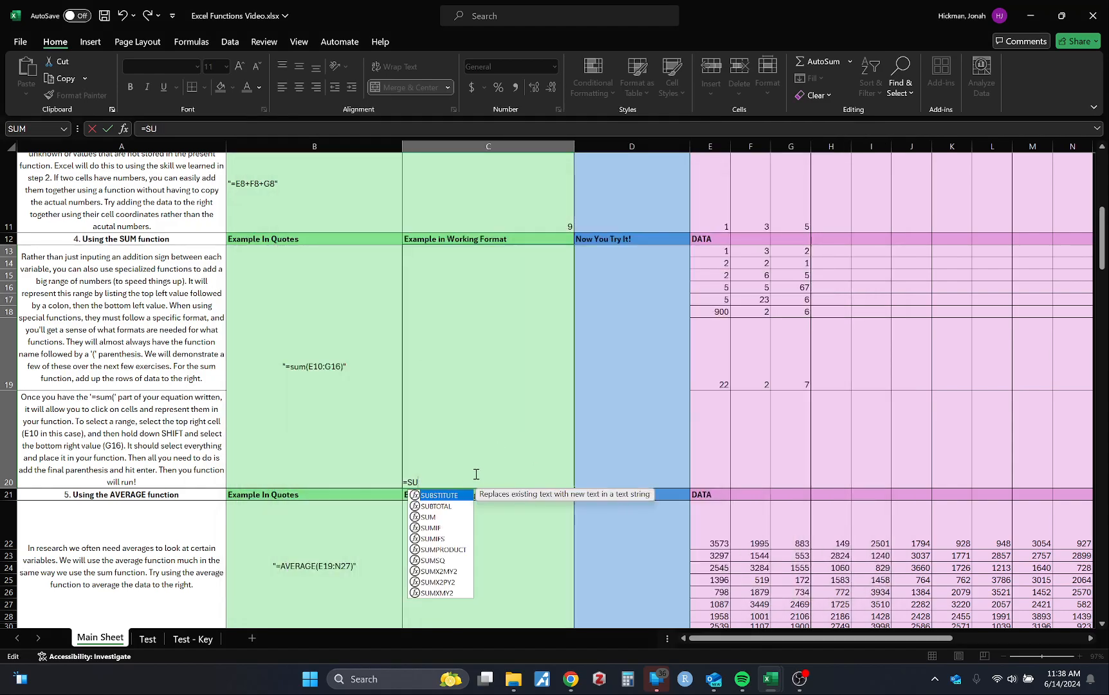
{"action": "type", "text": "sum"}
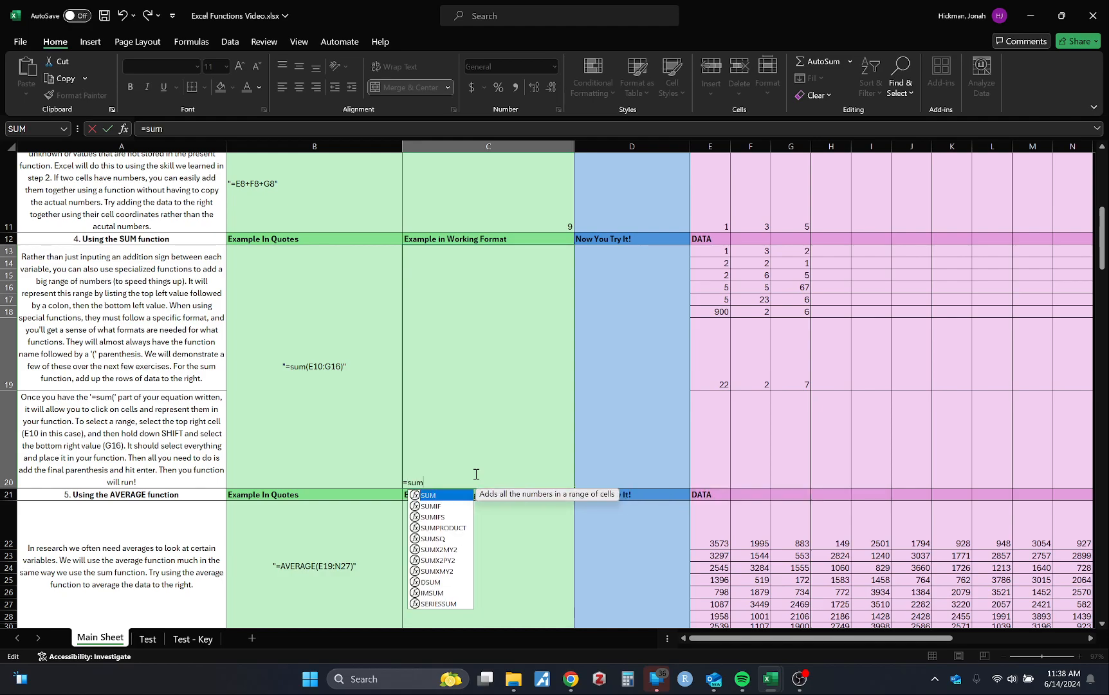
{"action": "type", "text": "("}
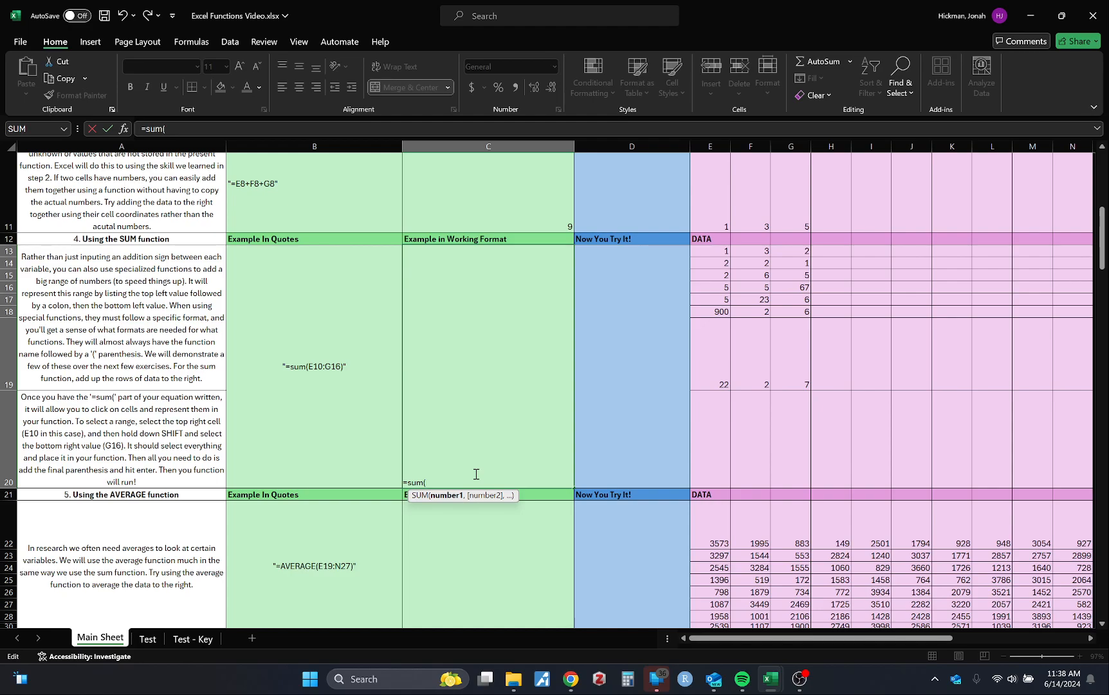
Try an IF function with its opening parenthesis in place of SUM in cell C13, then clear it back to the equals sign
{"action": "key", "text": "BackSpace"}
{"action": "key", "text": "BackSpace"}
{"action": "key", "text": "BackSpace"}
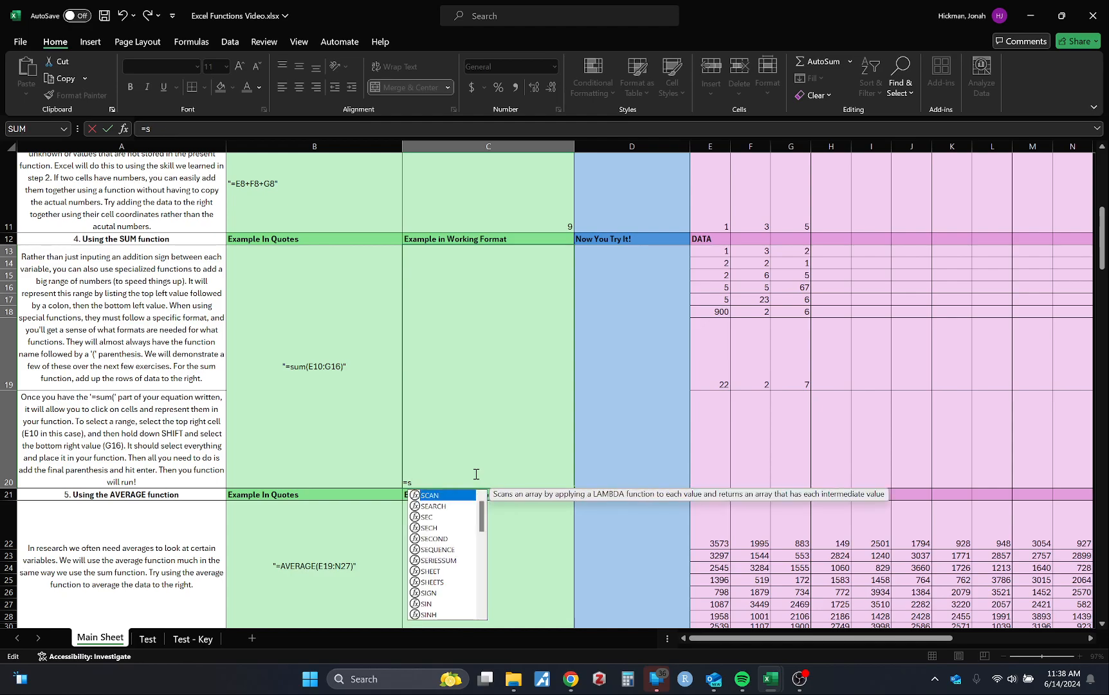
{"action": "key", "text": "BackSpace"}
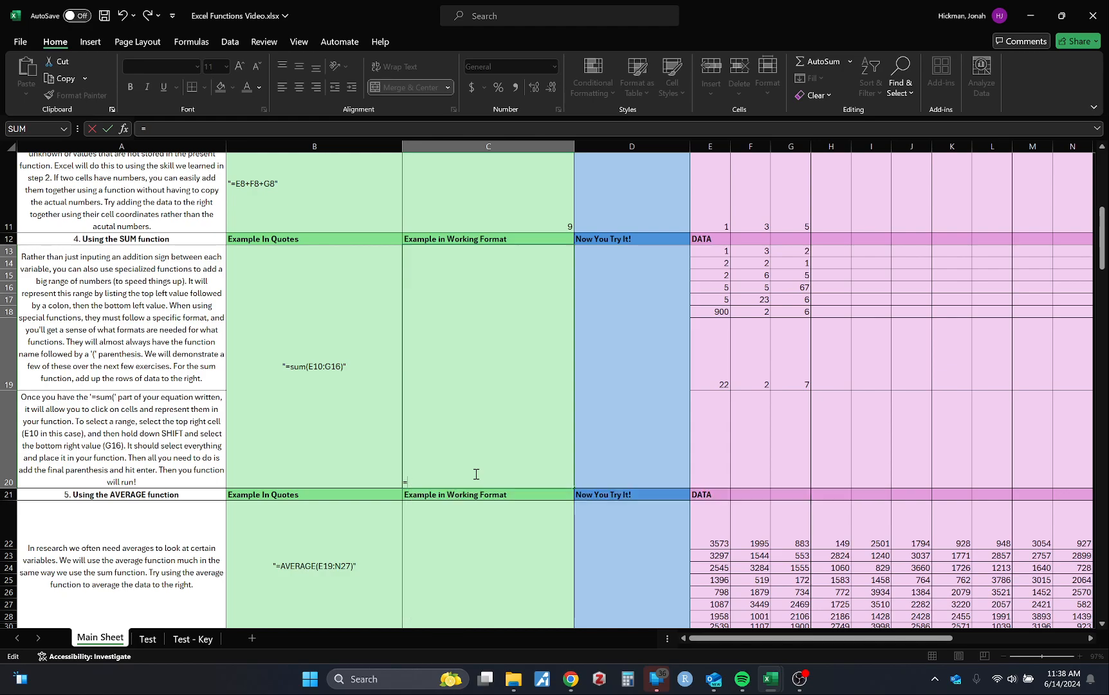
{"action": "type", "text": "fi"}
{"action": "key", "text": "BackSpace"}
{"action": "key", "text": "BackSpace"}
{"action": "type", "text": "if"}
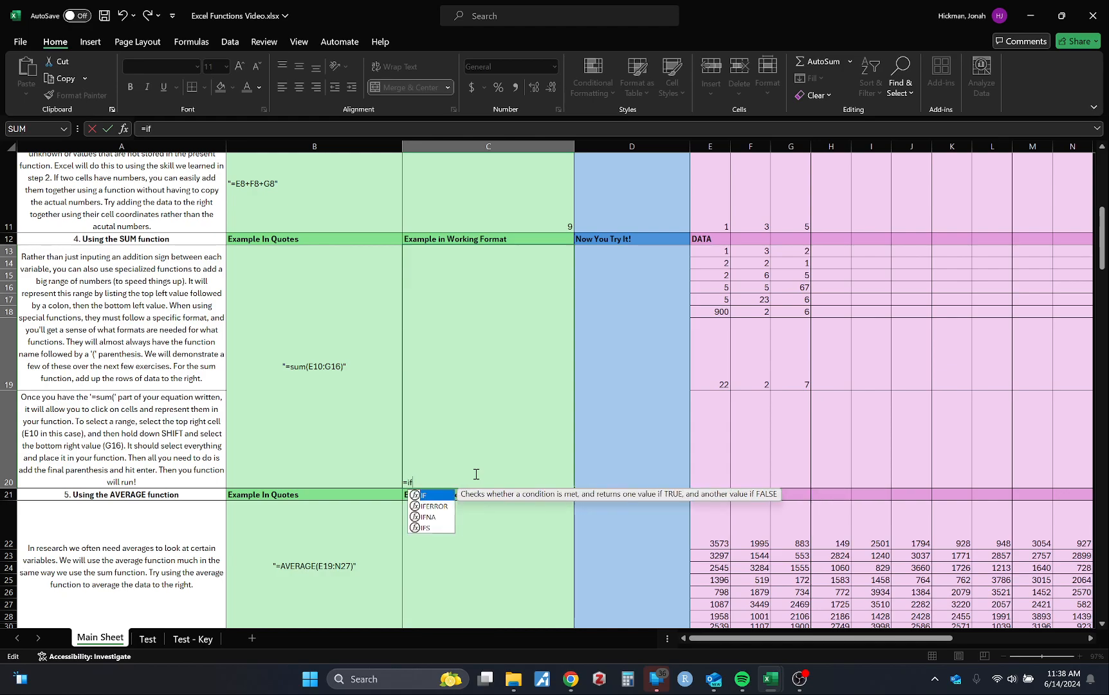
{"action": "type", "text": "("}
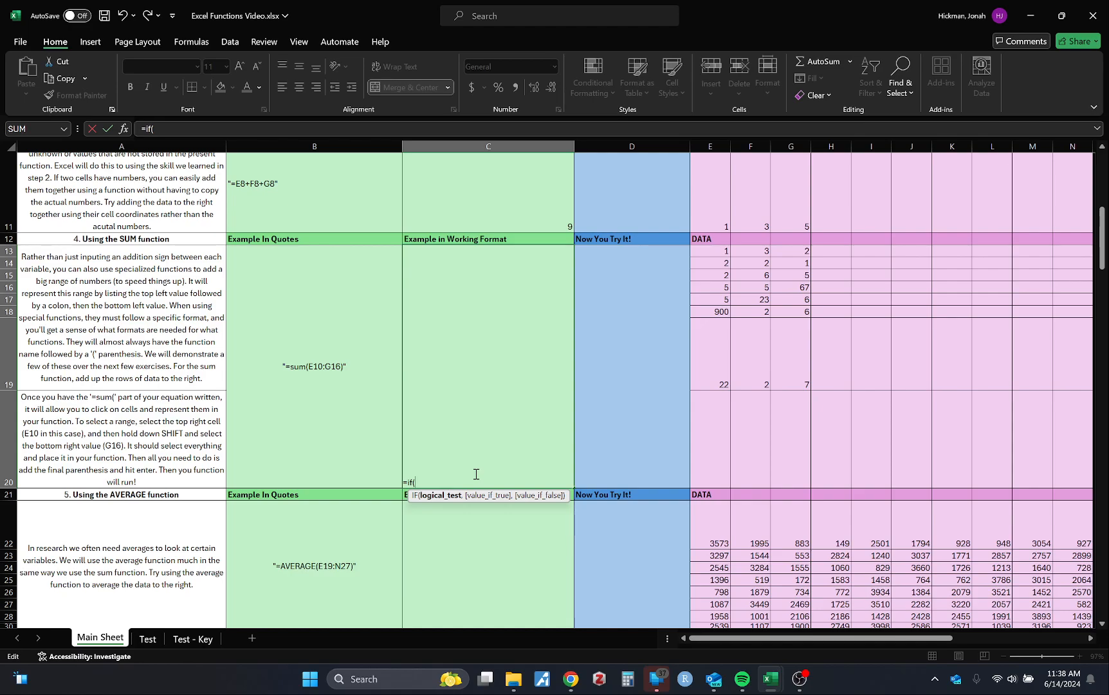
{"action": "key", "text": "BackSpace"}
{"action": "key", "text": "BackSpace"}
{"action": "key", "text": "BackSpace"}
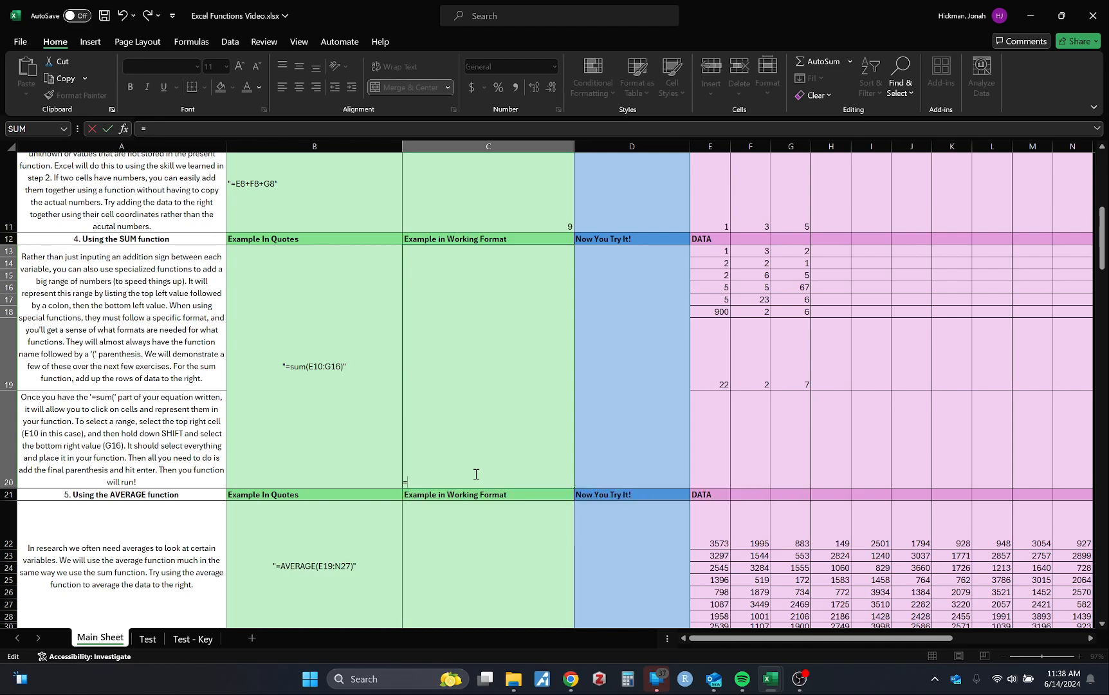
Complete cell C13's formula as =SUM(E13,F13,G13), picking the three data cells individually as comma-separated arguments
{"action": "type", "text": "sum("}
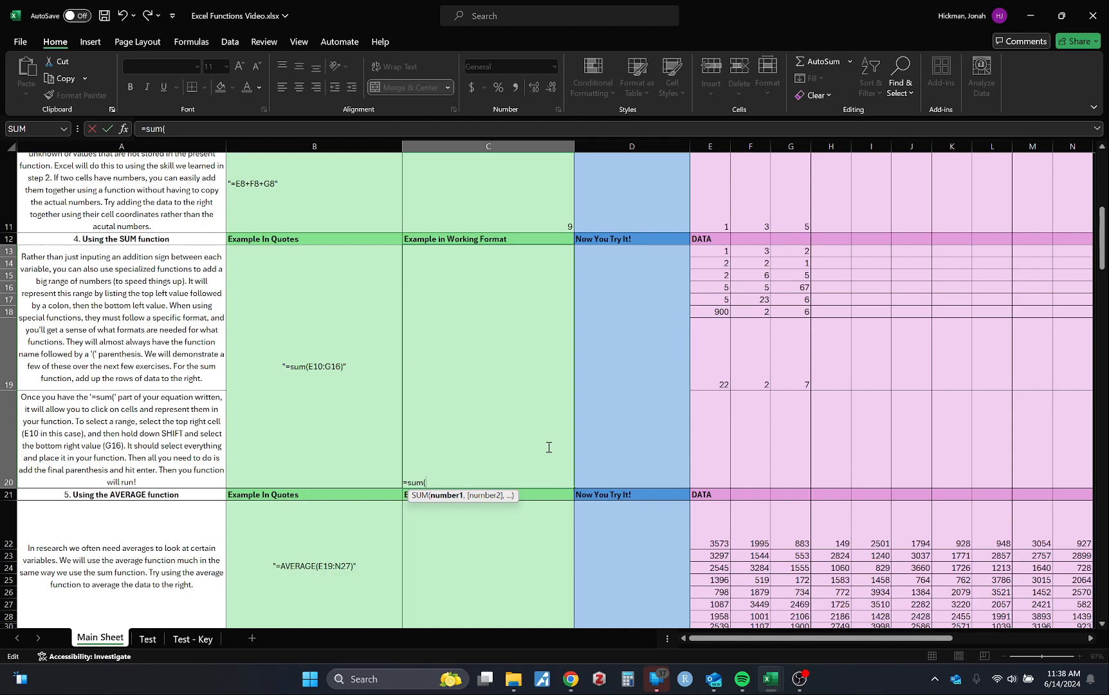
{"action": "left_click", "coordinate": [723, 252]}
{"action": "type", "text": ","}
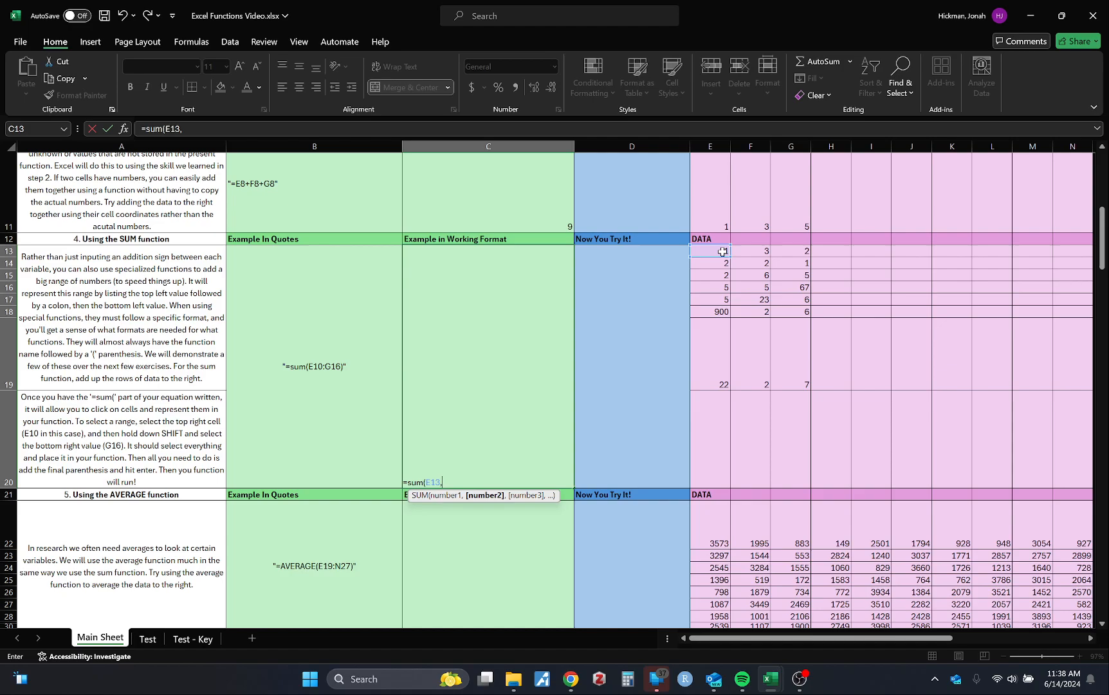
{"action": "left_click", "coordinate": [747, 250]}
{"action": "type", "text": ","}
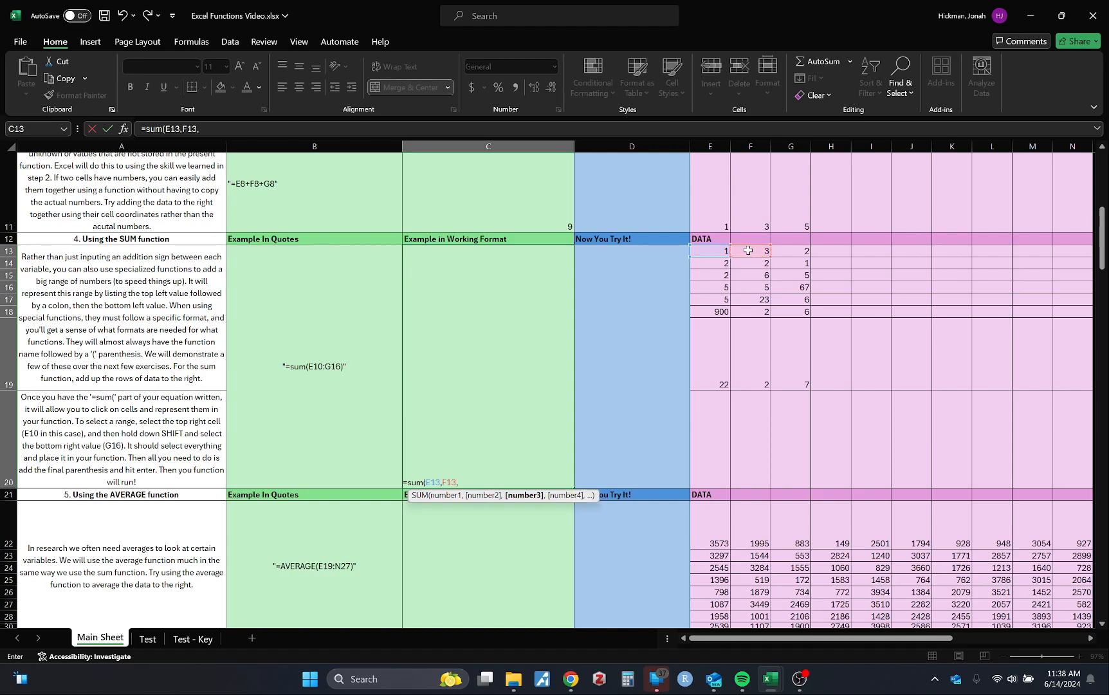
{"action": "left_click", "coordinate": [792, 258]}
{"action": "key", "text": "Return"}
Replace the separate arguments in cell C13's SUM formula with the range E13:G19, picking its first and last corner cells
{"action": "left_click", "coordinate": [465, 438]}
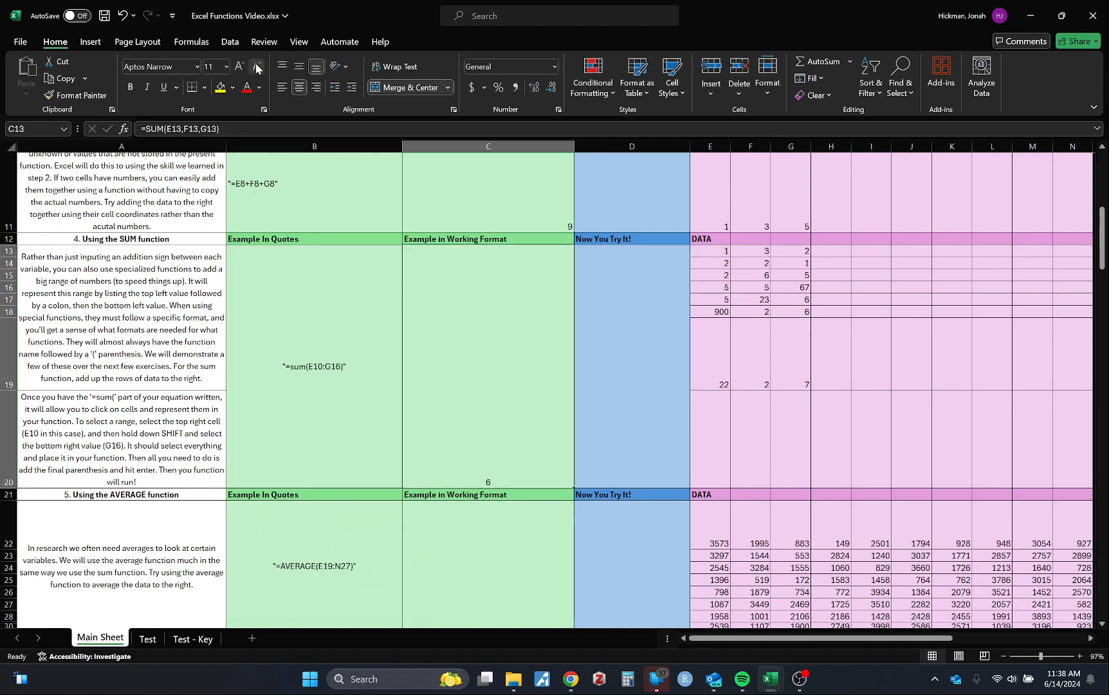
{"action": "left_click", "coordinate": [218, 128]}
{"action": "left_click_drag", "start_coordinate": [233, 130], "coordinate": [169, 134]}
{"action": "key", "text": "BackSpace"}
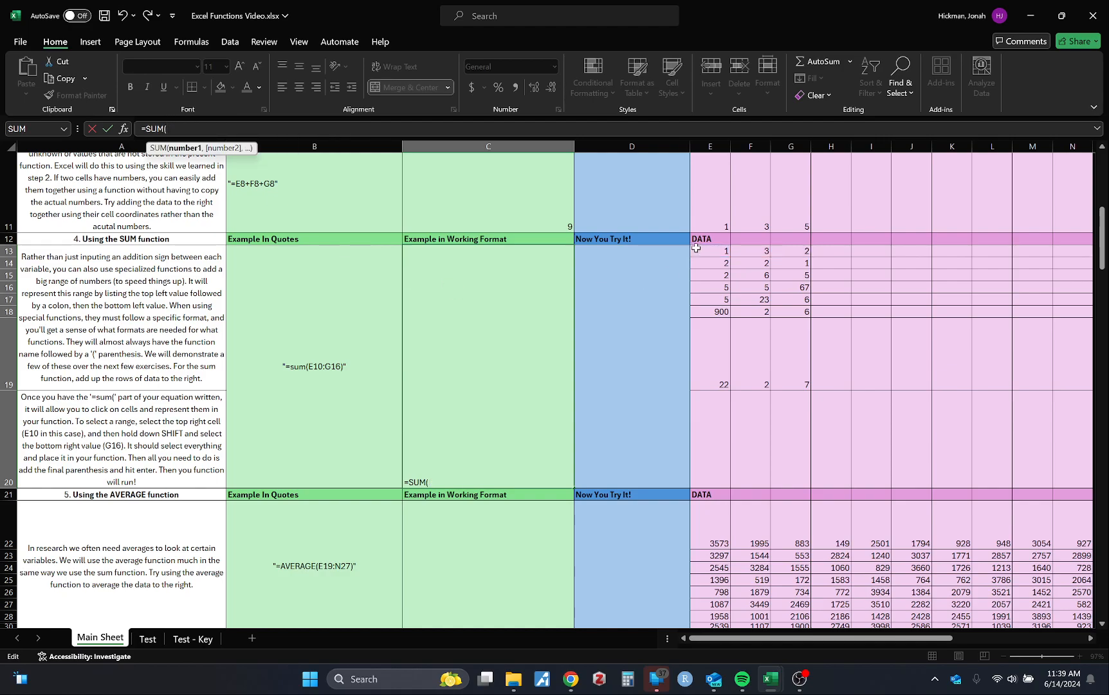
{"action": "left_click", "coordinate": [716, 252]}
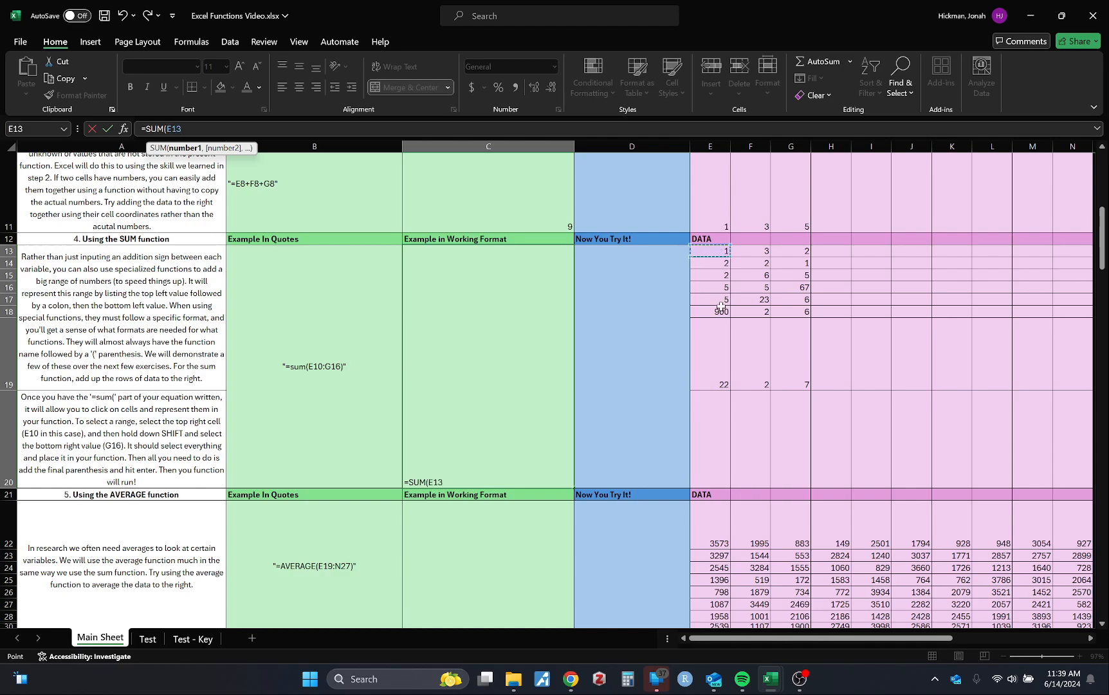
{"action": "key", "text": "F8"}
{"action": "left_click", "coordinate": [798, 375]}
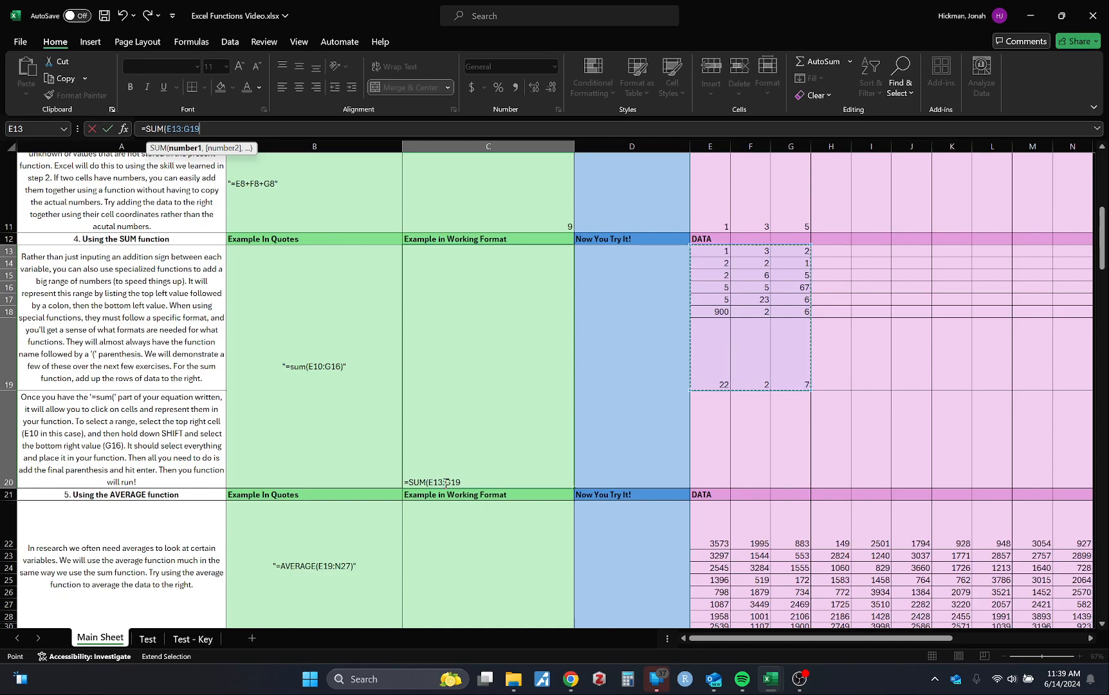
{"action": "left_click", "coordinate": [494, 476]}
{"action": "key", "text": "Return"}
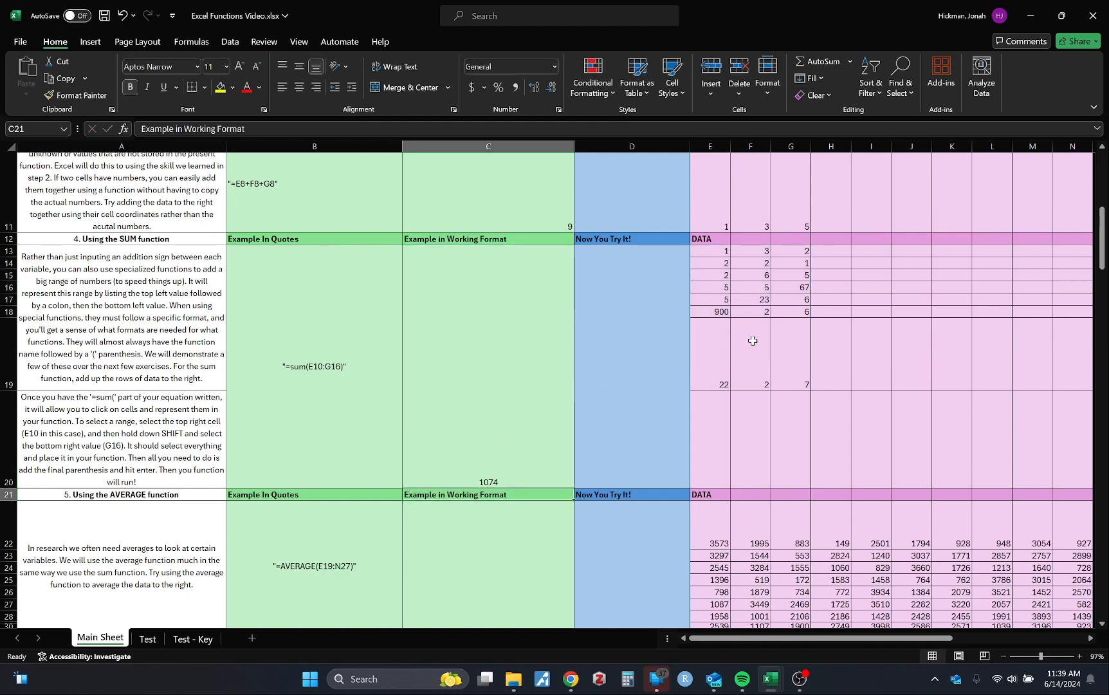
Redo the range in cell C13's SUM formula by sweeping across E13:G19 in one selection, closing the parenthesis, and reselect the cell
{"action": "left_click", "coordinate": [516, 437]}
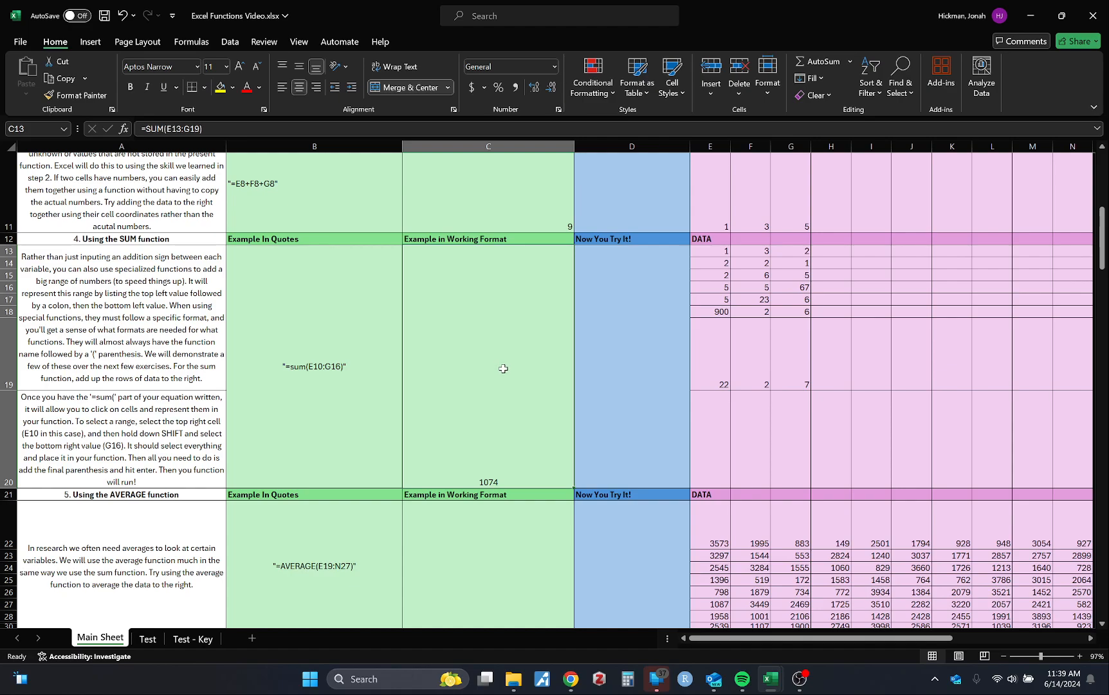
{"action": "left_click", "coordinate": [251, 128]}
{"action": "left_click_drag", "start_coordinate": [251, 129], "coordinate": [169, 131]}
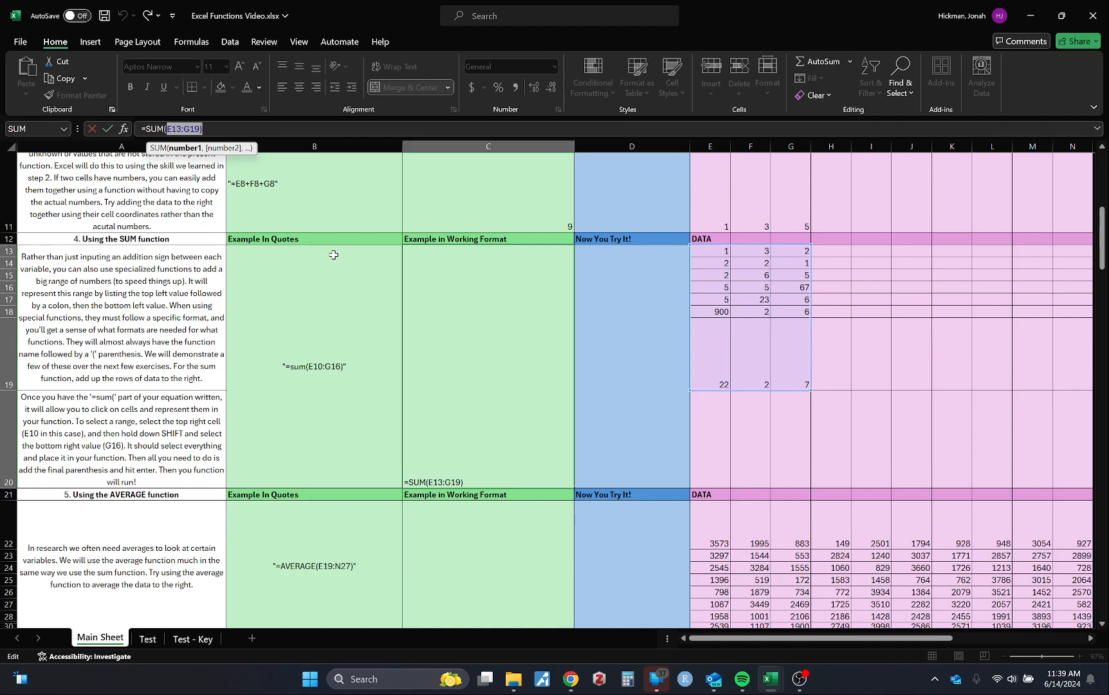
{"action": "key", "text": "BackSpace"}
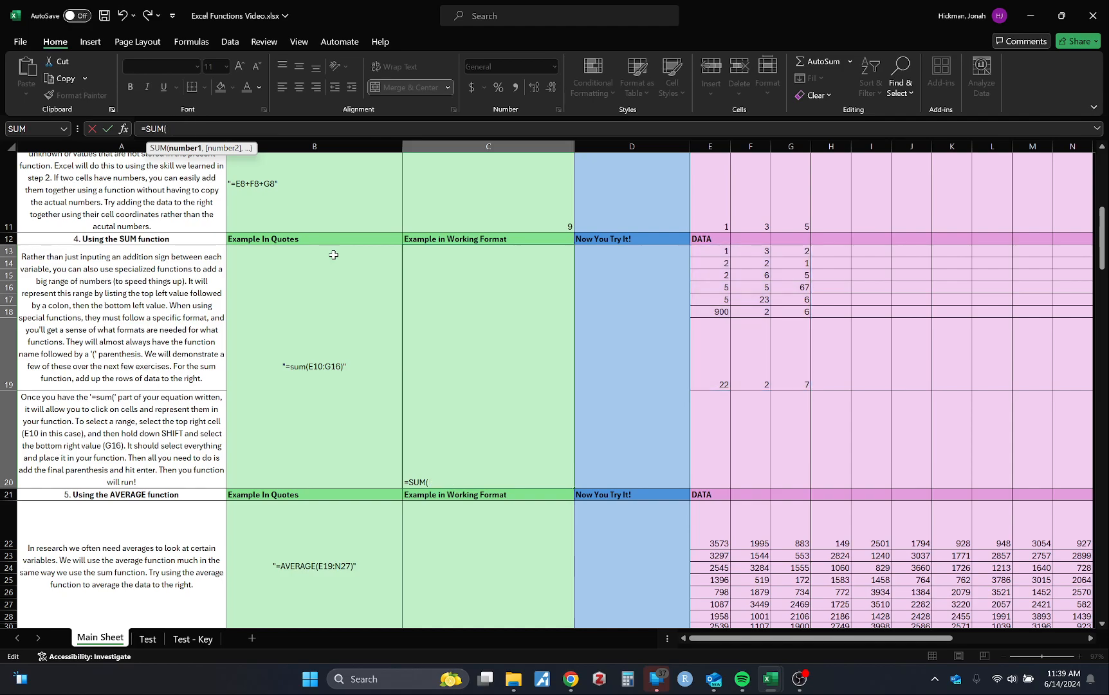
{"action": "left_click_drag", "start_coordinate": [712, 251], "coordinate": [791, 372]}
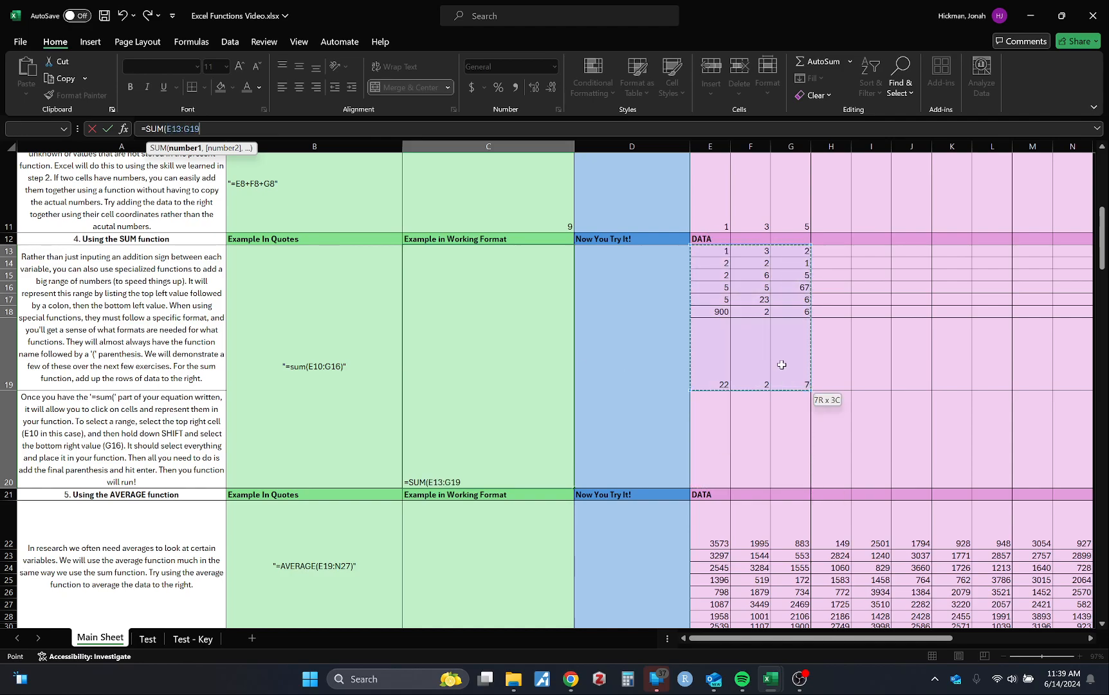
{"action": "type", "text": ")"}
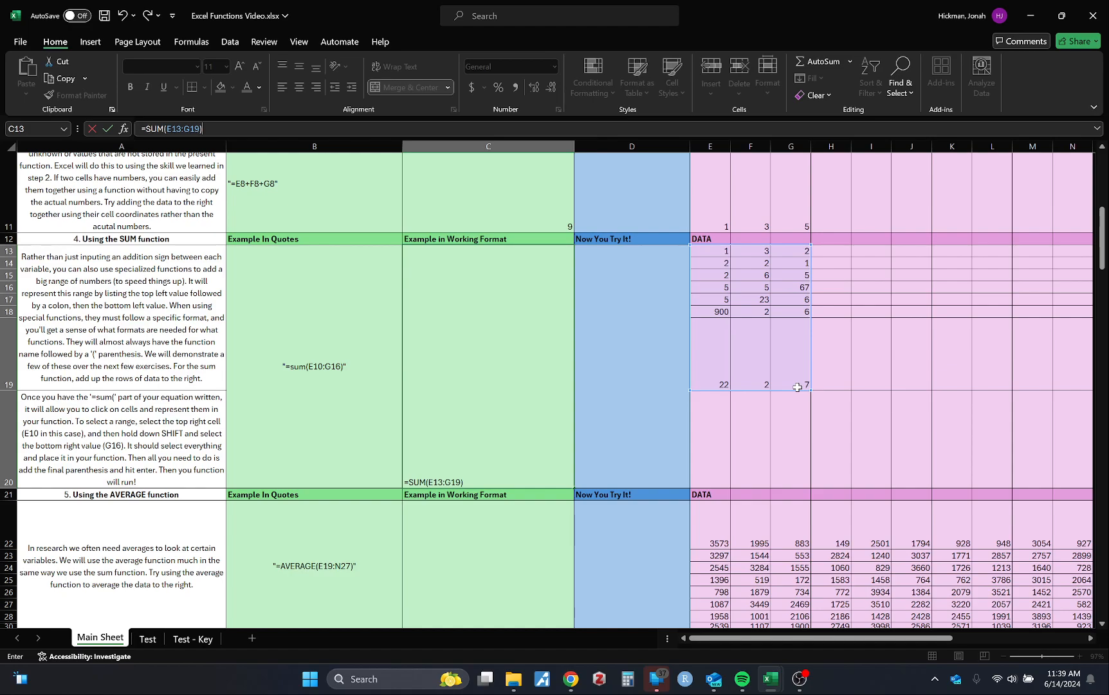
{"action": "key", "text": "Return"}
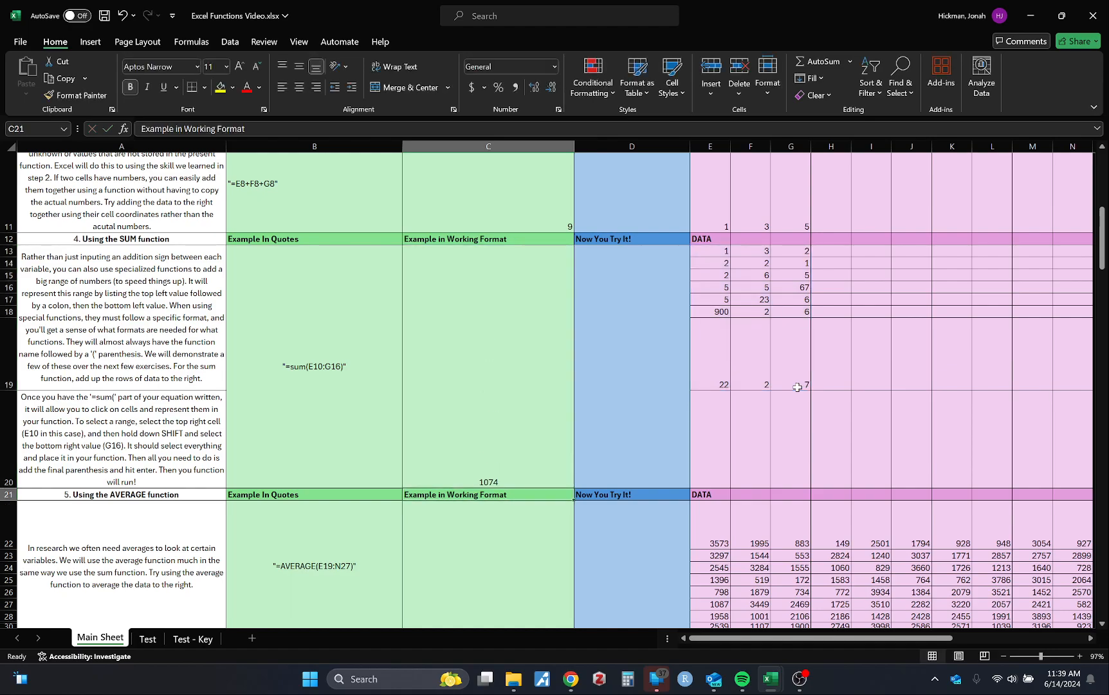
{"action": "key", "text": "Up"}
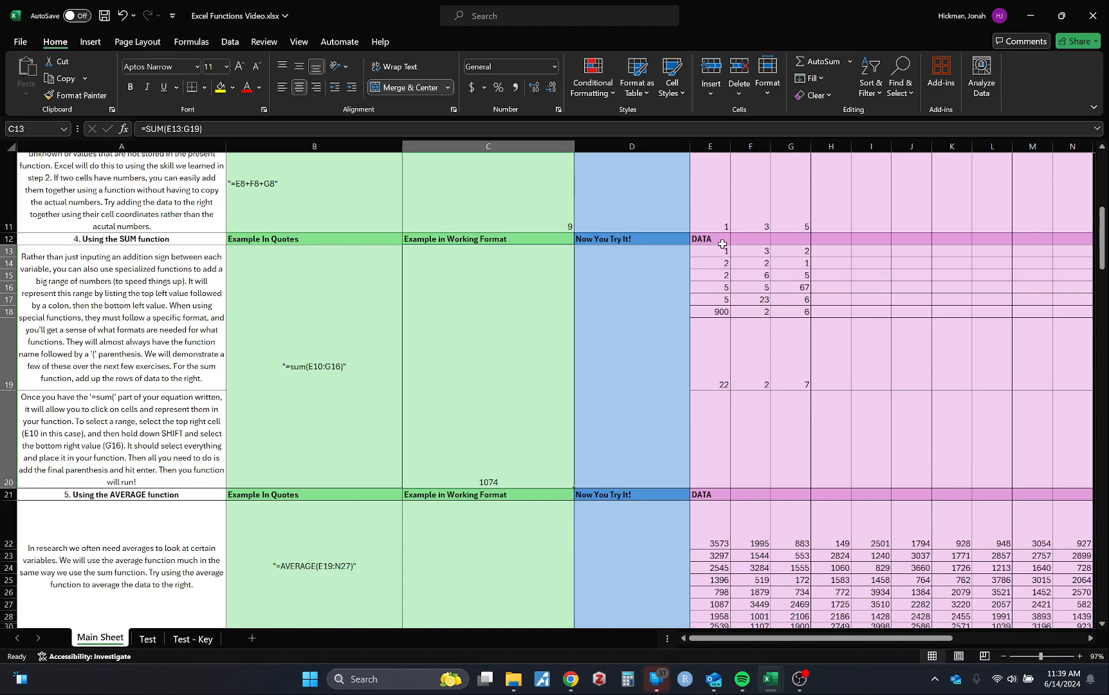
Add the empty range I13:K19 as a second, comma-separated argument in cell C13's SUM formula
{"action": "left_click_drag", "start_coordinate": [723, 250], "coordinate": [792, 368]}
{"action": "left_click", "coordinate": [515, 450]}
{"action": "left_click", "coordinate": [181, 130]}
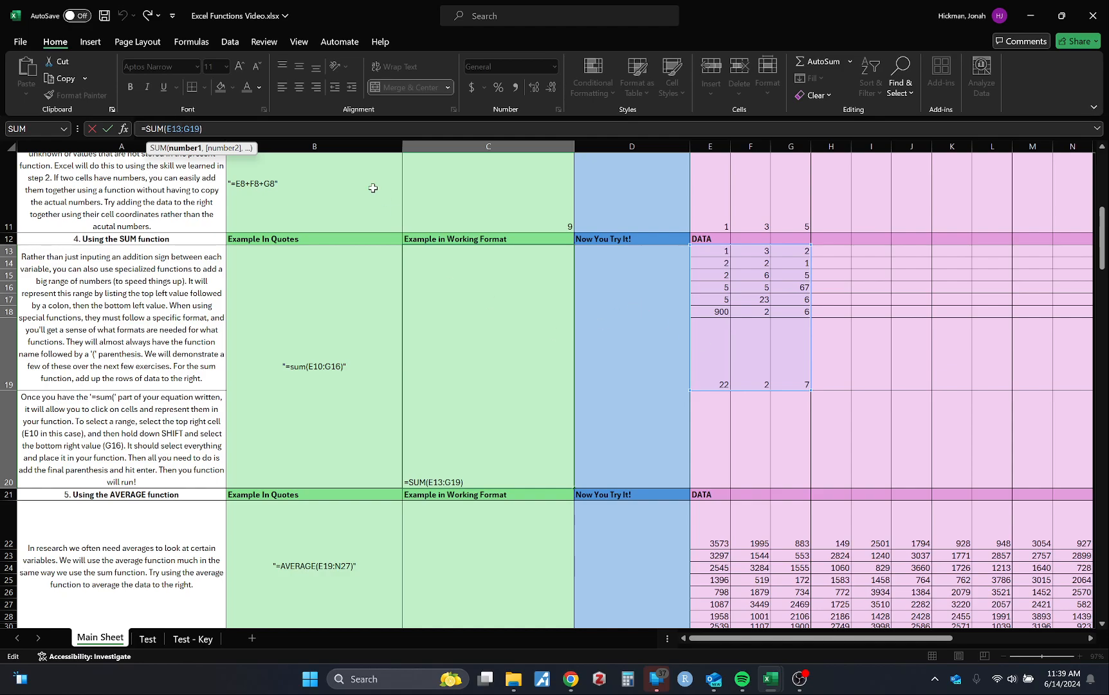
{"action": "left_click", "coordinate": [200, 128]}
{"action": "type", "text": ","}
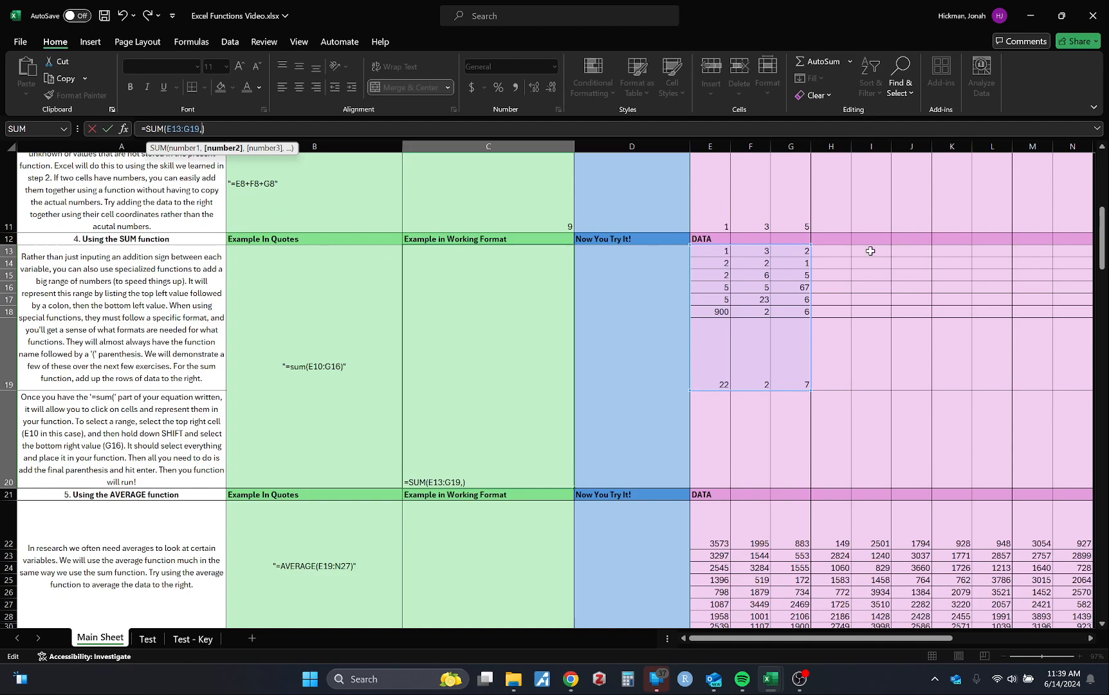
{"action": "left_click_drag", "start_coordinate": [871, 251], "coordinate": [969, 364]}
{"action": "key", "text": "Return"}
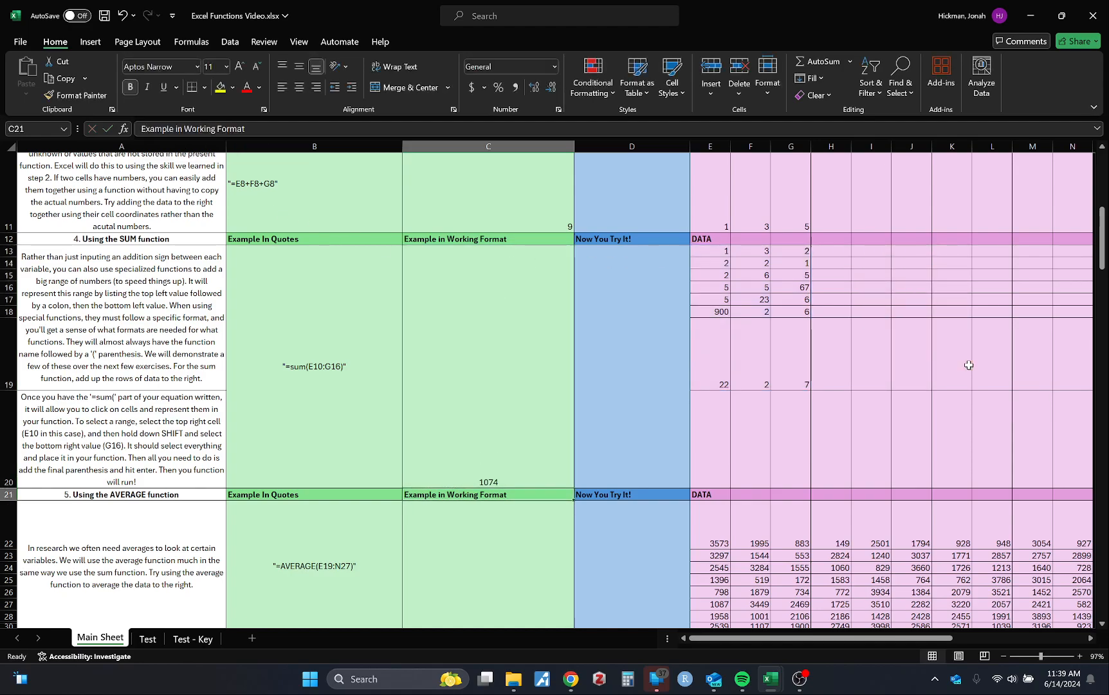
Remove the second range from cell C13's SUM formula, restoring it to =SUM(E13:G19)
{"action": "left_click", "coordinate": [476, 421]}
{"action": "left_click", "coordinate": [219, 129]}
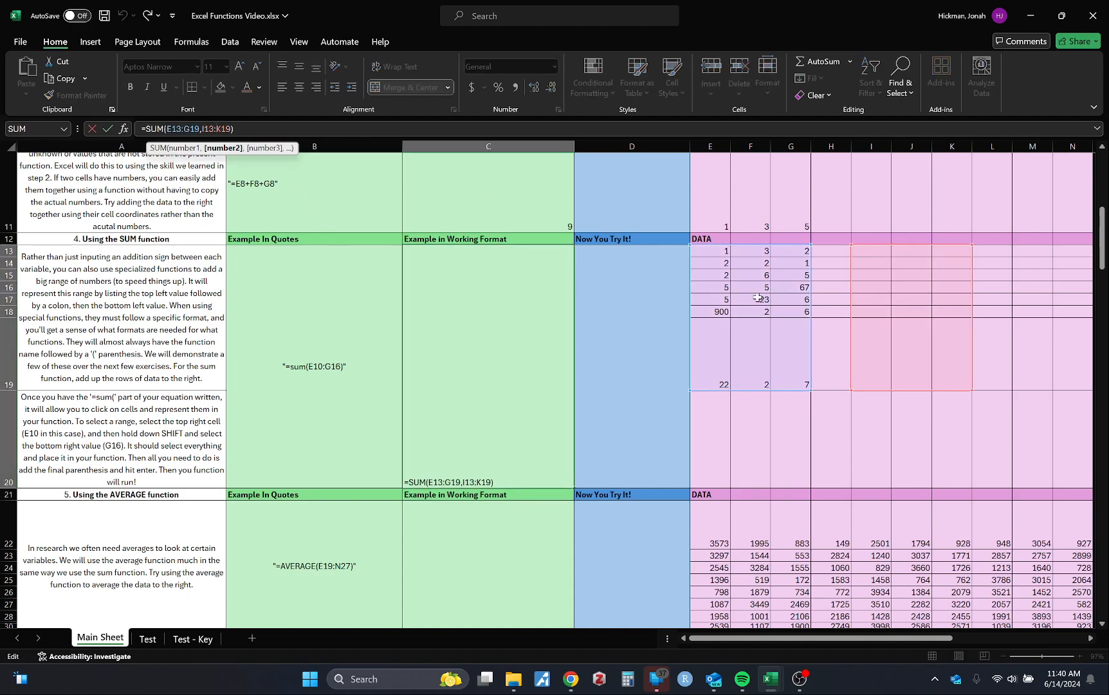
{"action": "left_click_drag", "start_coordinate": [234, 129], "coordinate": [201, 129]}
{"action": "key", "text": "BackSpace"}
{"action": "key", "text": "BackSpace"}
{"action": "type", "text": ")"}
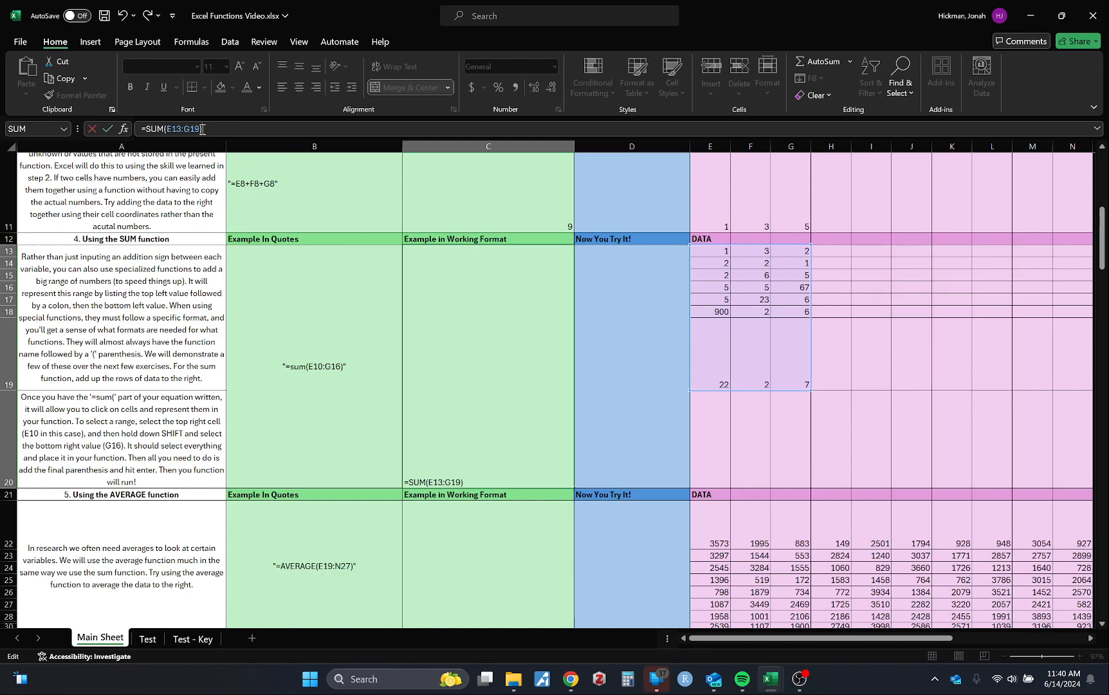
{"action": "key", "text": "Return"}
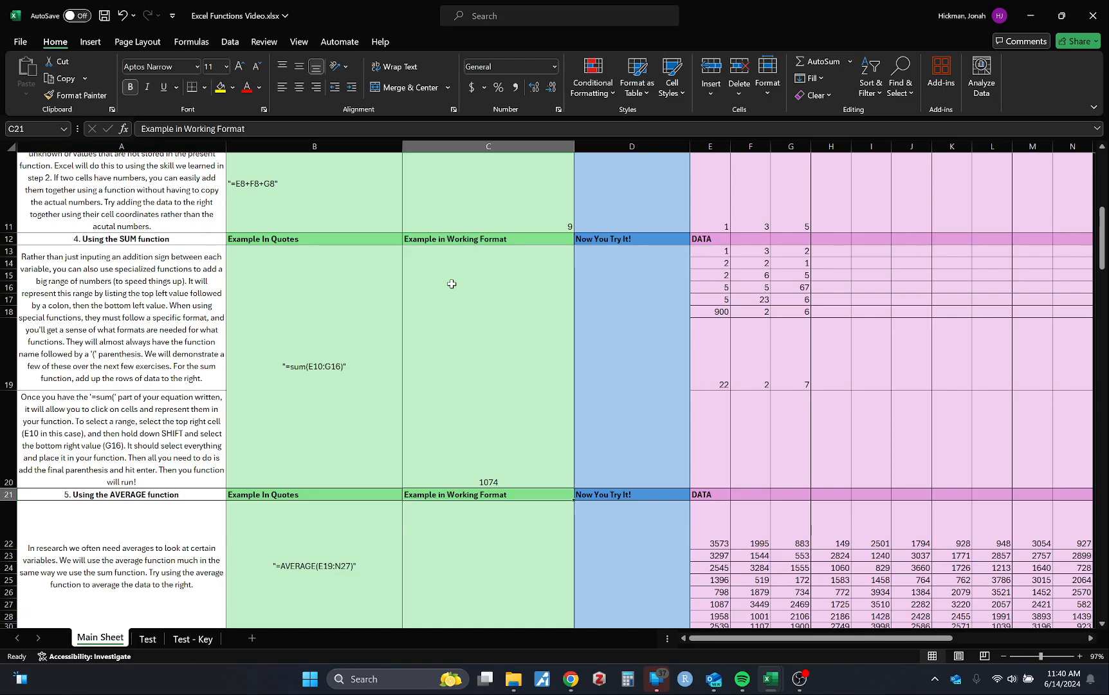
Start an AVERAGE function in cell C22 of the AVERAGE example, up to its opening parenthesis
{"action": "scroll", "coordinate": [452, 284], "scroll_direction": "down", "scroll_amount": 3}
{"action": "left_click", "coordinate": [508, 284]}
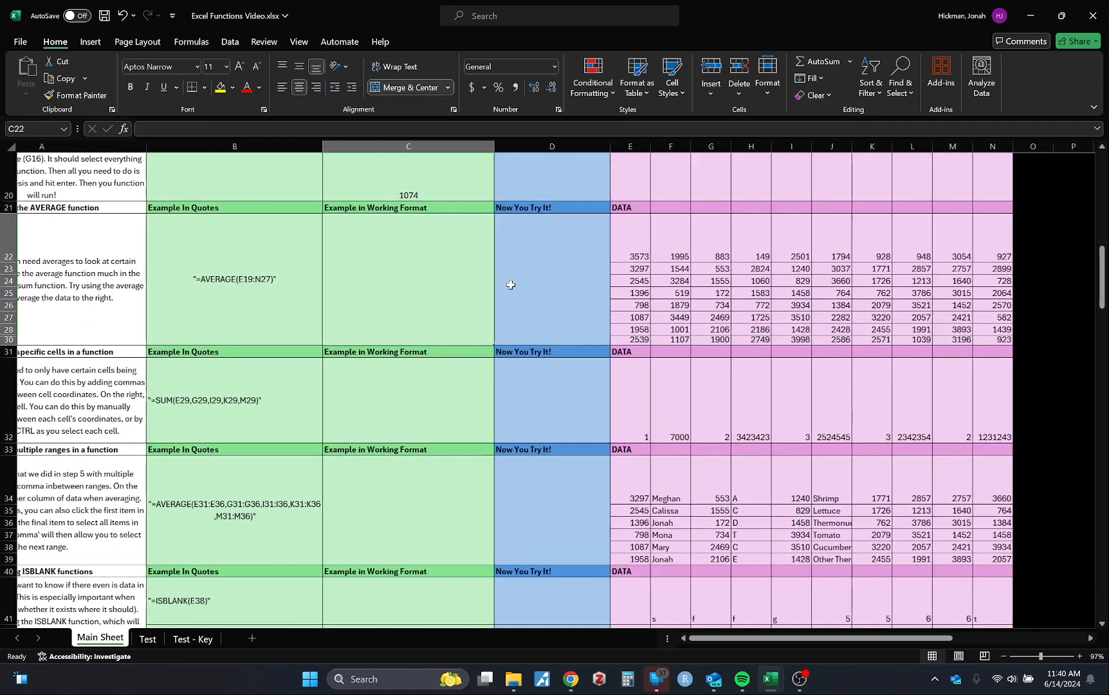
{"action": "scroll", "coordinate": [511, 284], "scroll_direction": "up", "scroll_amount": 1}
{"action": "type", "text": "="}
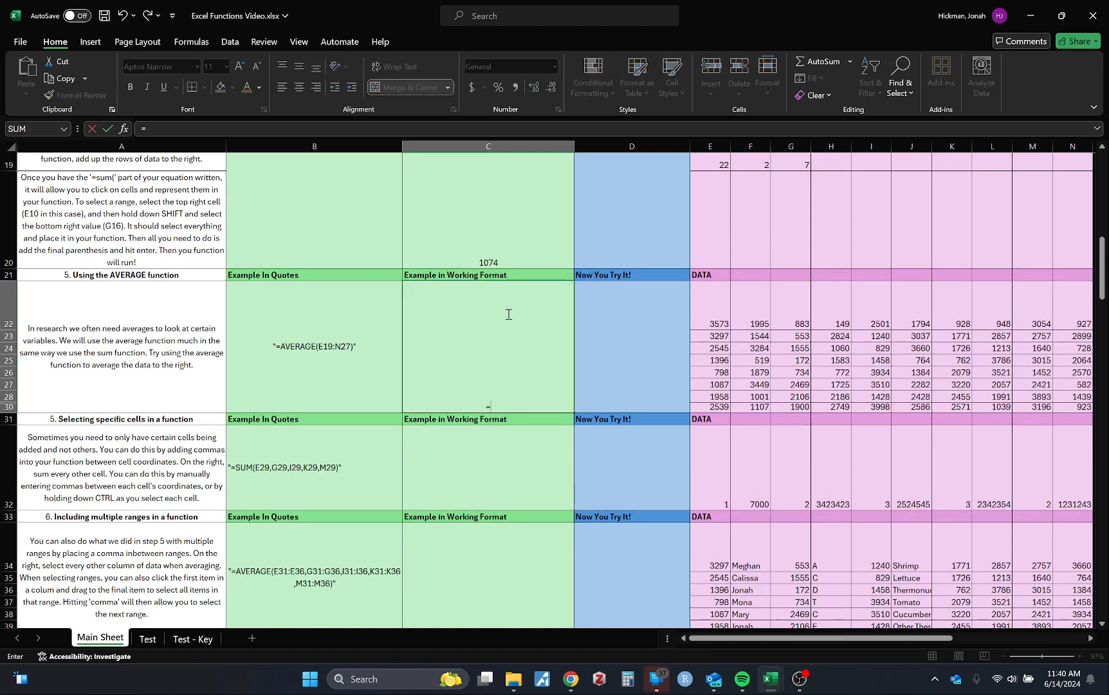
{"action": "type", "text": "aver"}
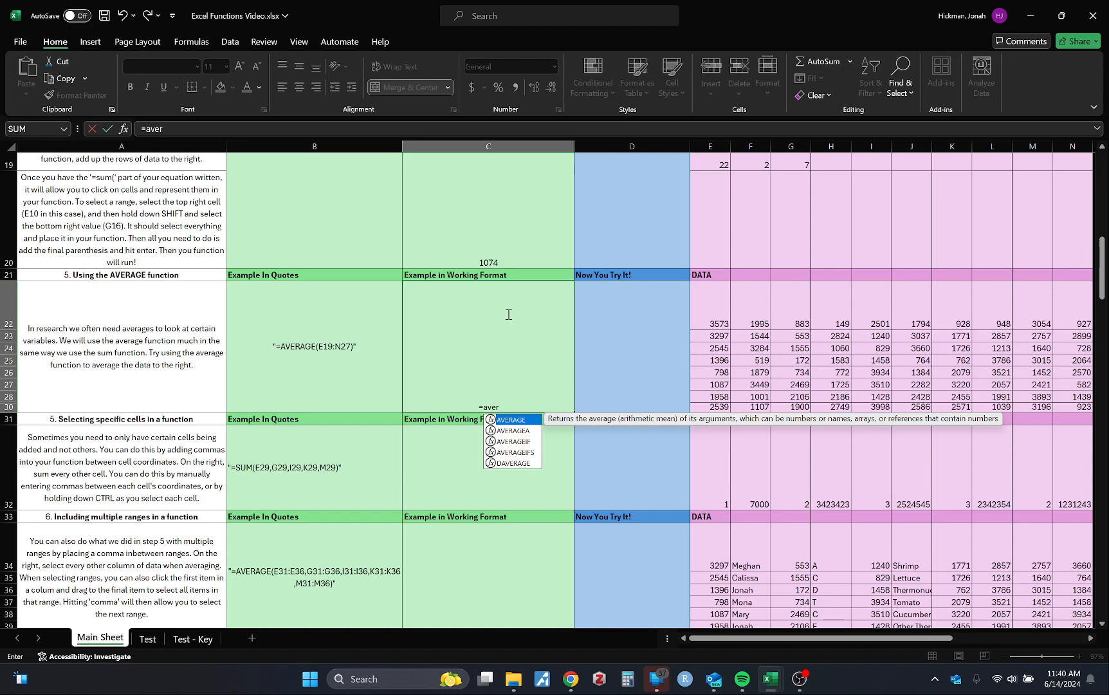
{"action": "key", "text": "Tab"}
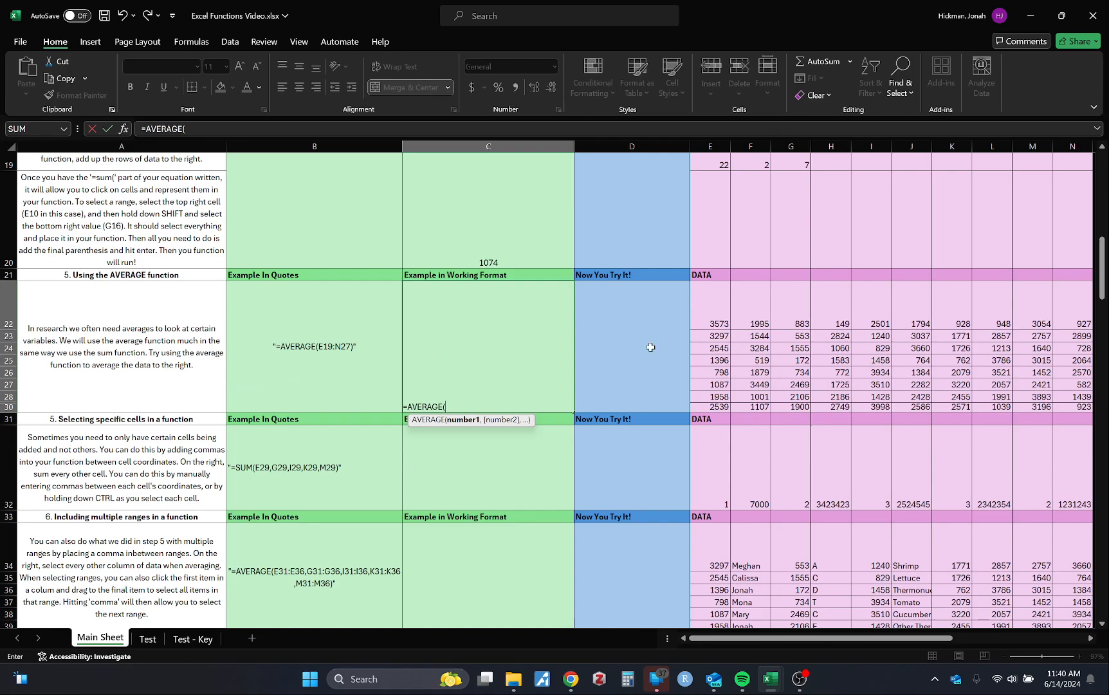
Set the AVERAGE argument in cell C22 to the data block E22:N30 with one sweeping selection
{"action": "scroll", "coordinate": [648, 346], "scroll_direction": "right", "scroll_amount": 5}
{"action": "scroll", "coordinate": [649, 347], "scroll_direction": "left", "scroll_amount": 3}
{"action": "scroll", "coordinate": [651, 348], "scroll_direction": "up", "scroll_amount": 3}
{"action": "scroll", "coordinate": [651, 347], "scroll_direction": "down", "scroll_amount": 2}
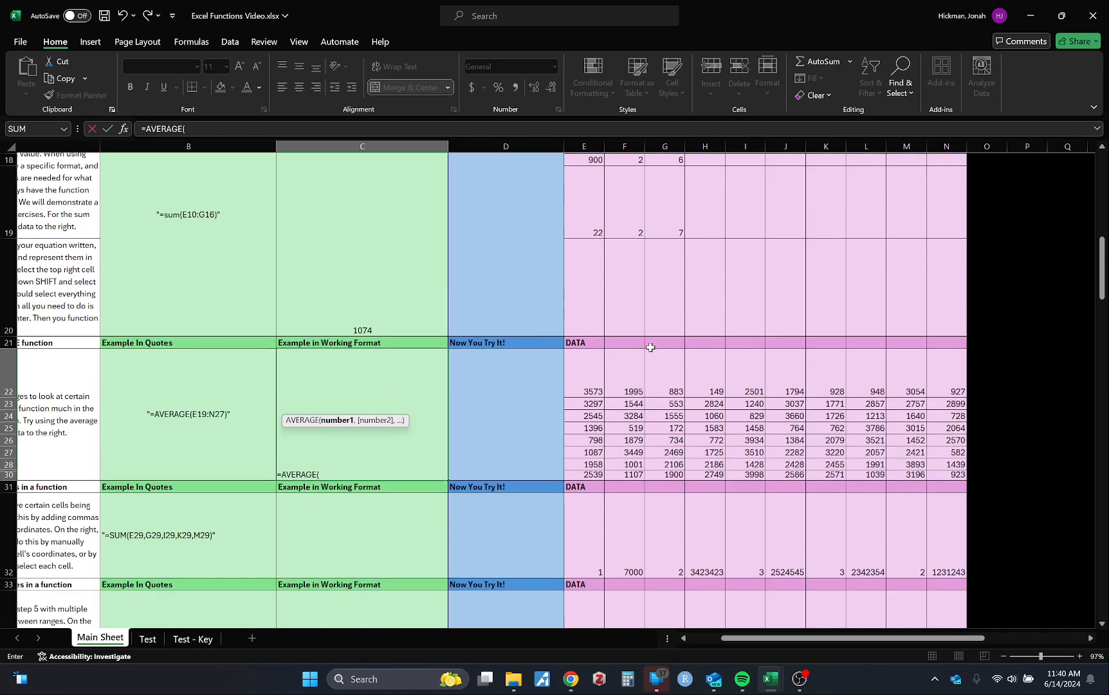
{"action": "scroll", "coordinate": [651, 348], "scroll_direction": "up", "scroll_amount": 2}
{"action": "scroll", "coordinate": [651, 347], "scroll_direction": "down", "scroll_amount": 3}
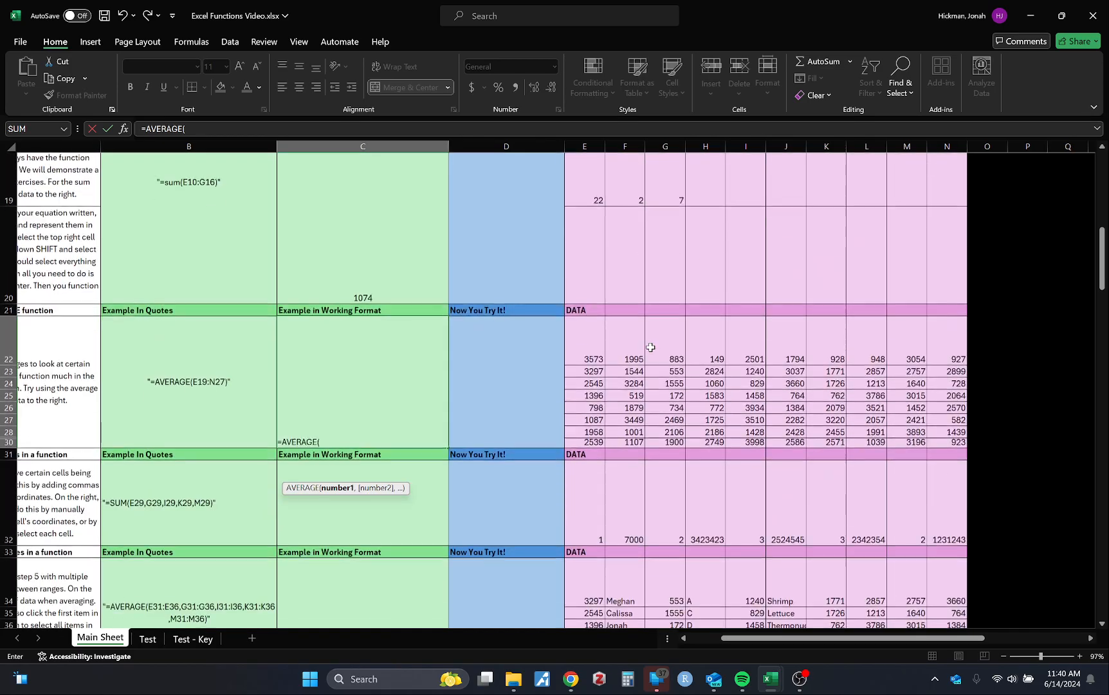
{"action": "scroll", "coordinate": [599, 356], "scroll_direction": "left", "scroll_amount": 1}
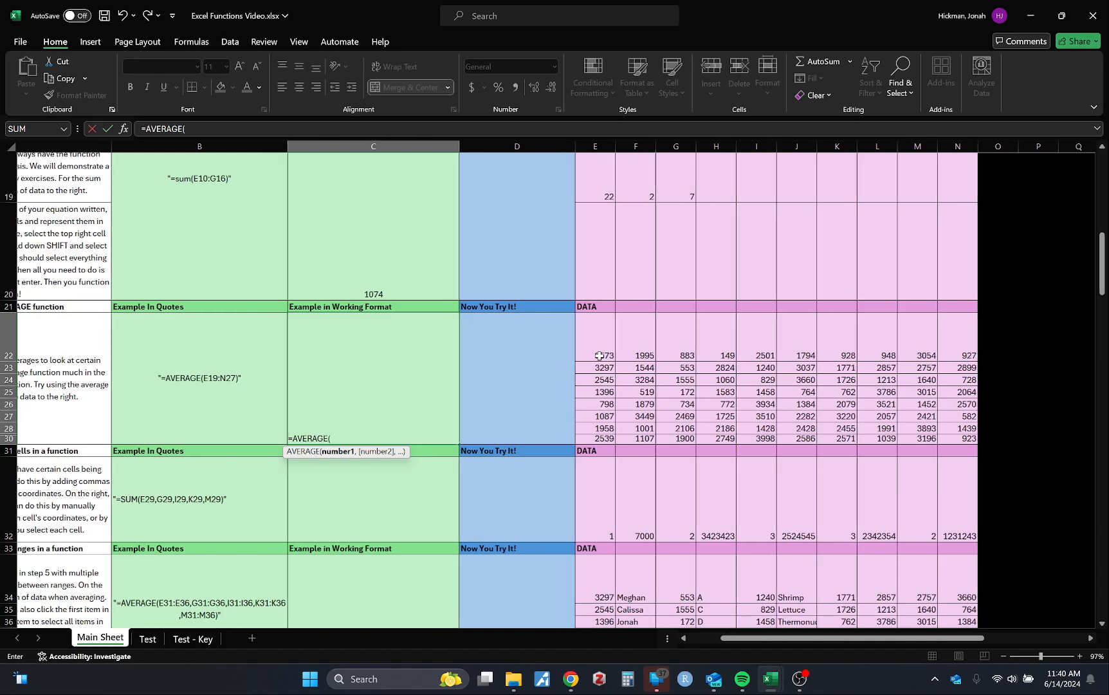
{"action": "left_click_drag", "start_coordinate": [603, 344], "coordinate": [950, 437]}
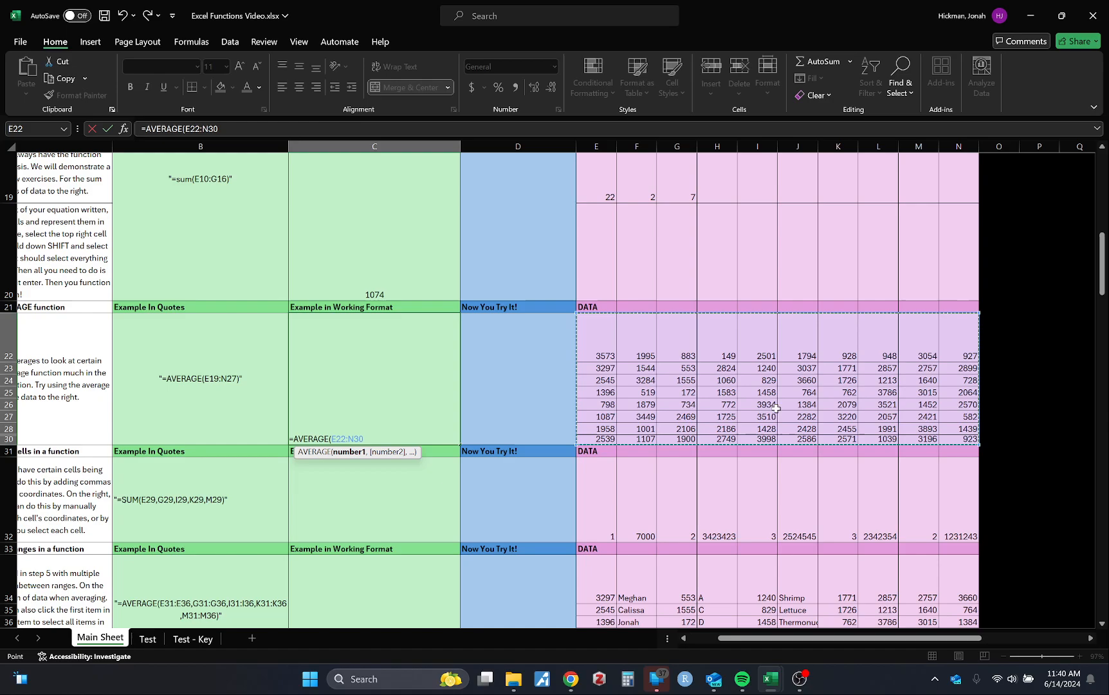
Reselect the AVERAGE range in C22 from its first to last corner cell and complete the formula as =AVERAGE(E22:N30)
{"action": "left_click", "coordinate": [580, 335]}
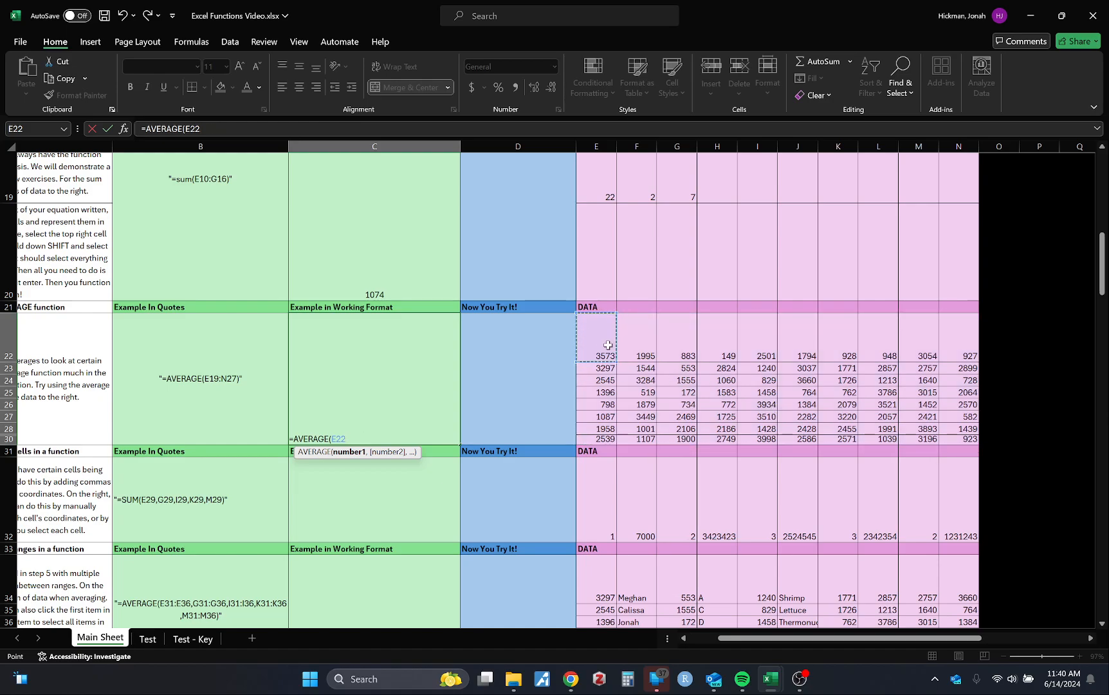
{"action": "left_click_drag", "start_coordinate": [984, 447], "coordinate": [972, 446]}
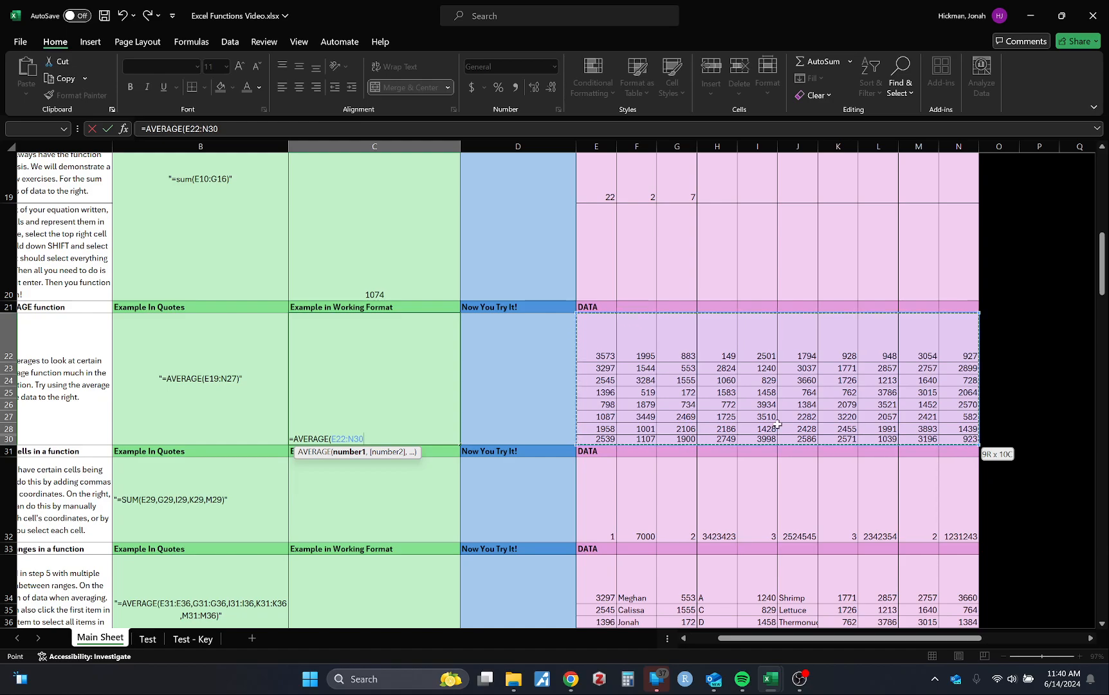
{"action": "type", "text": ")"}
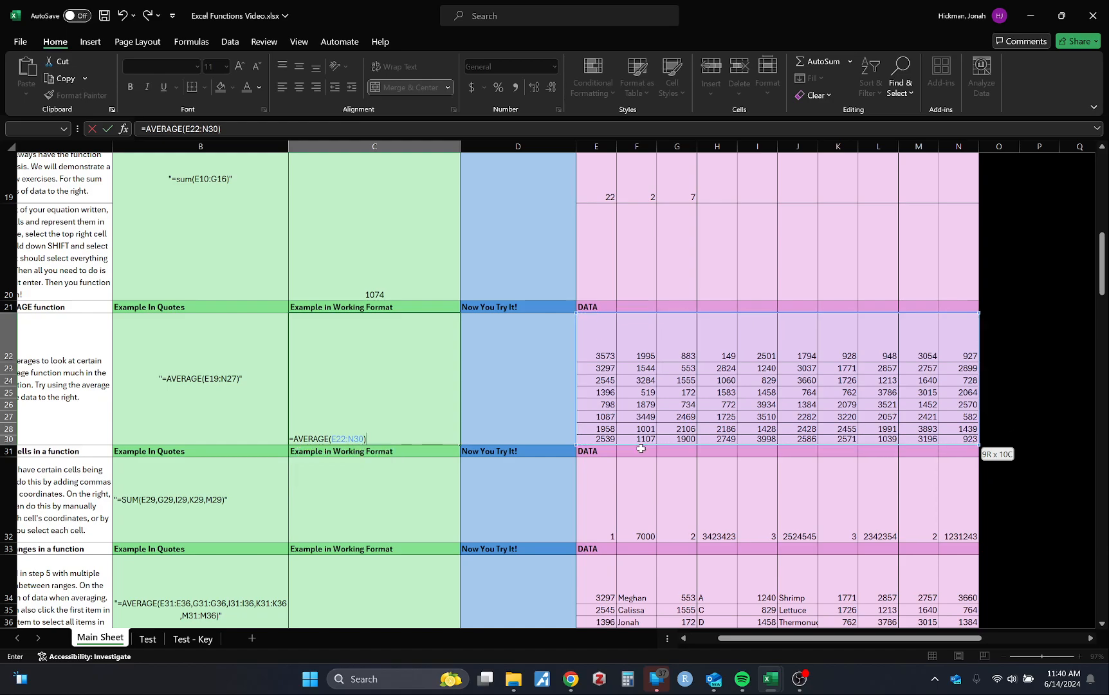
{"action": "key", "text": "Return"}
{"action": "scroll", "coordinate": [224, 372], "scroll_direction": "left", "scroll_amount": 2}
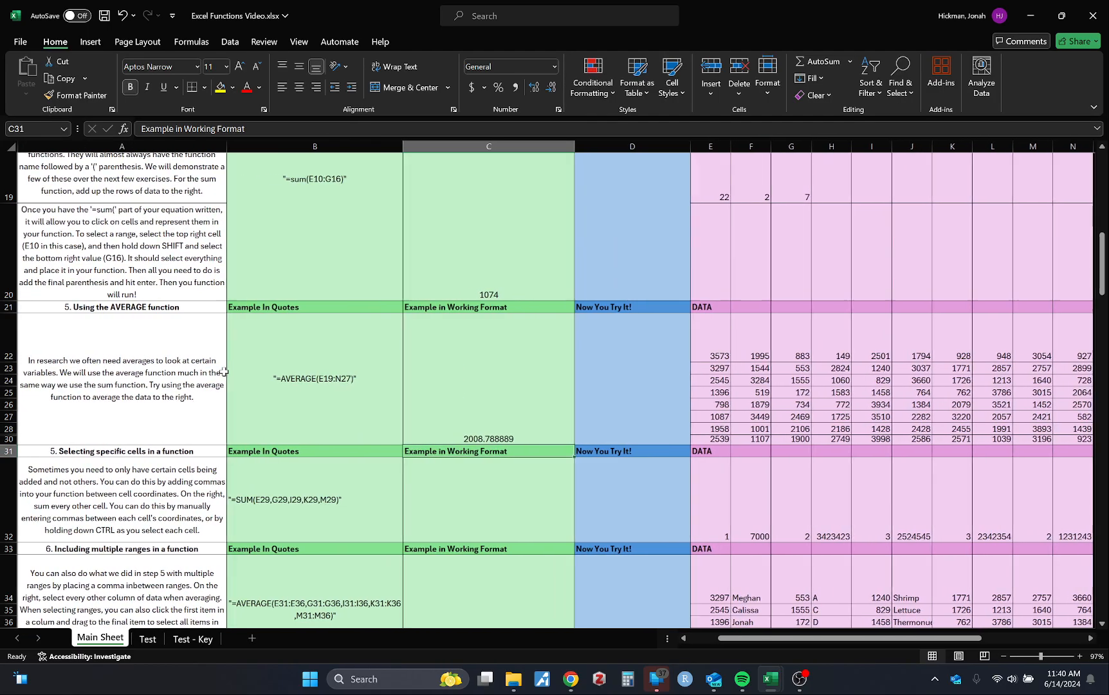
Start a SUM function with its opening parenthesis in cell C32, the working example for selecting specific cells
{"action": "scroll", "coordinate": [224, 372], "scroll_direction": "down", "scroll_amount": 3}
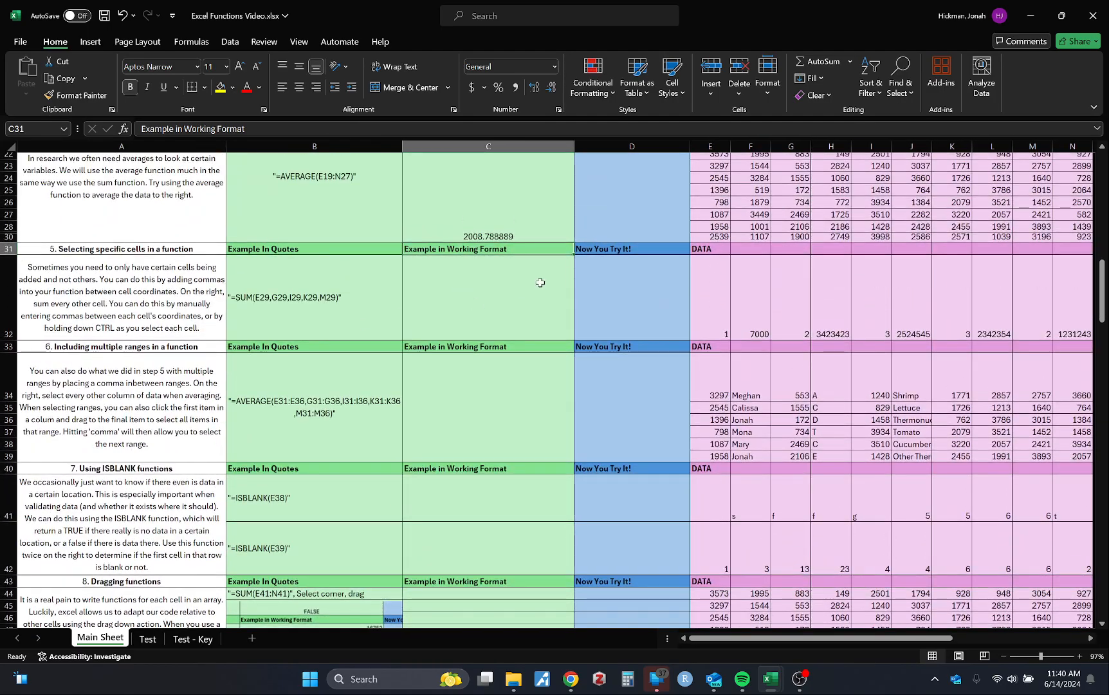
{"action": "left_click", "coordinate": [540, 283]}
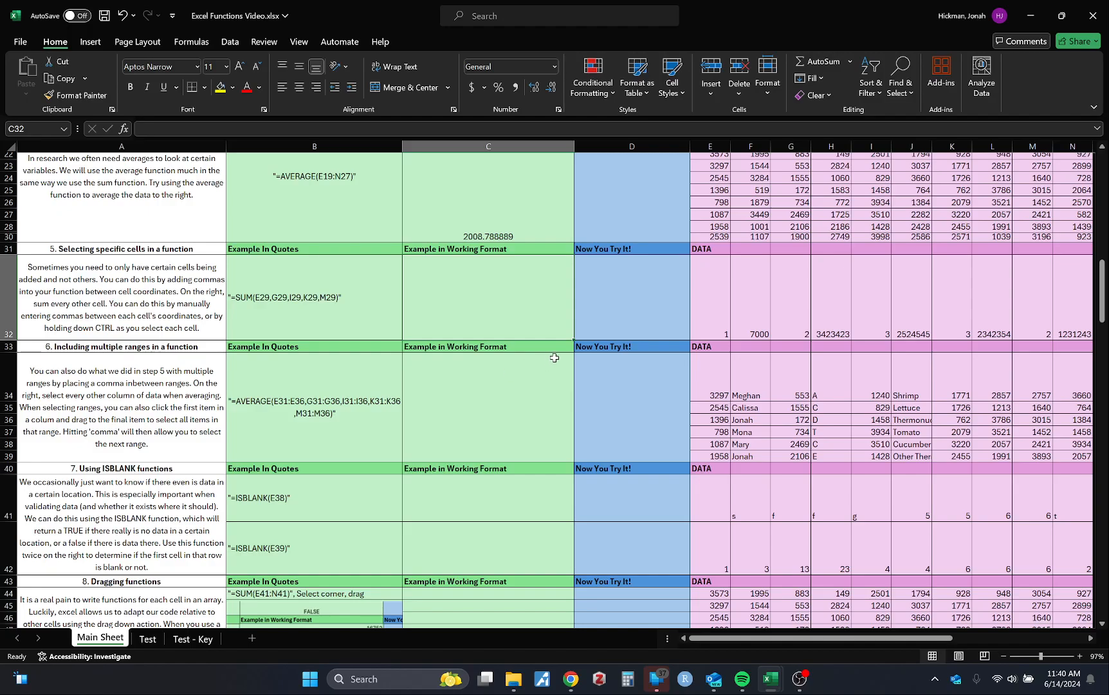
{"action": "scroll", "coordinate": [554, 357], "scroll_direction": "right", "scroll_amount": 3}
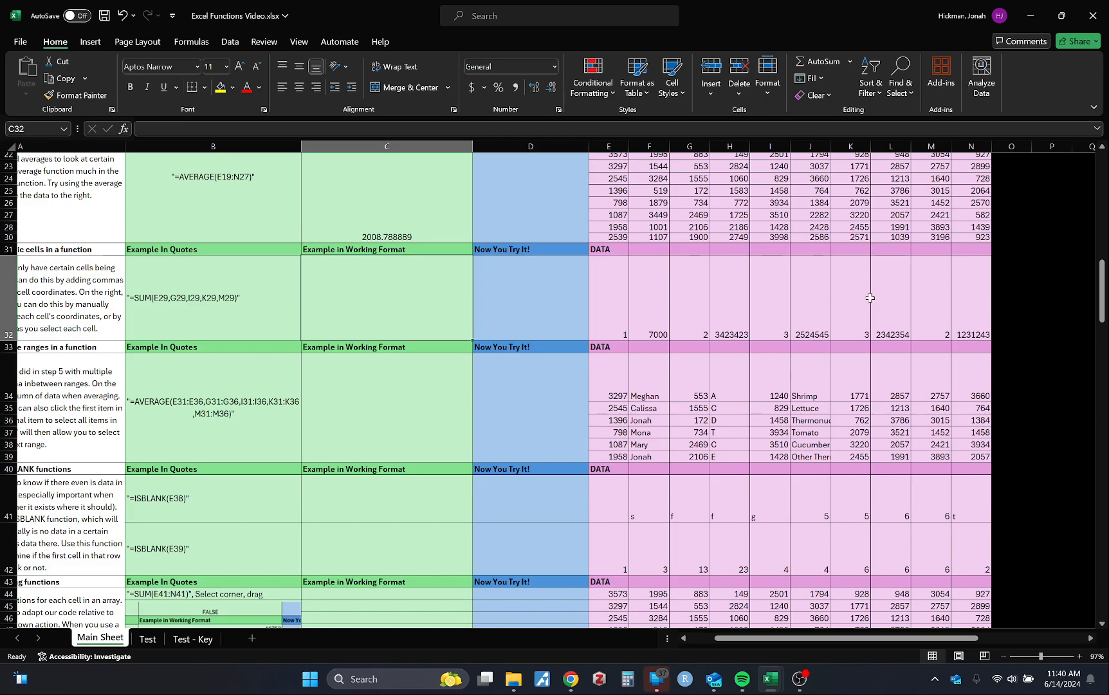
{"action": "scroll", "coordinate": [404, 368], "scroll_direction": "left", "scroll_amount": 2}
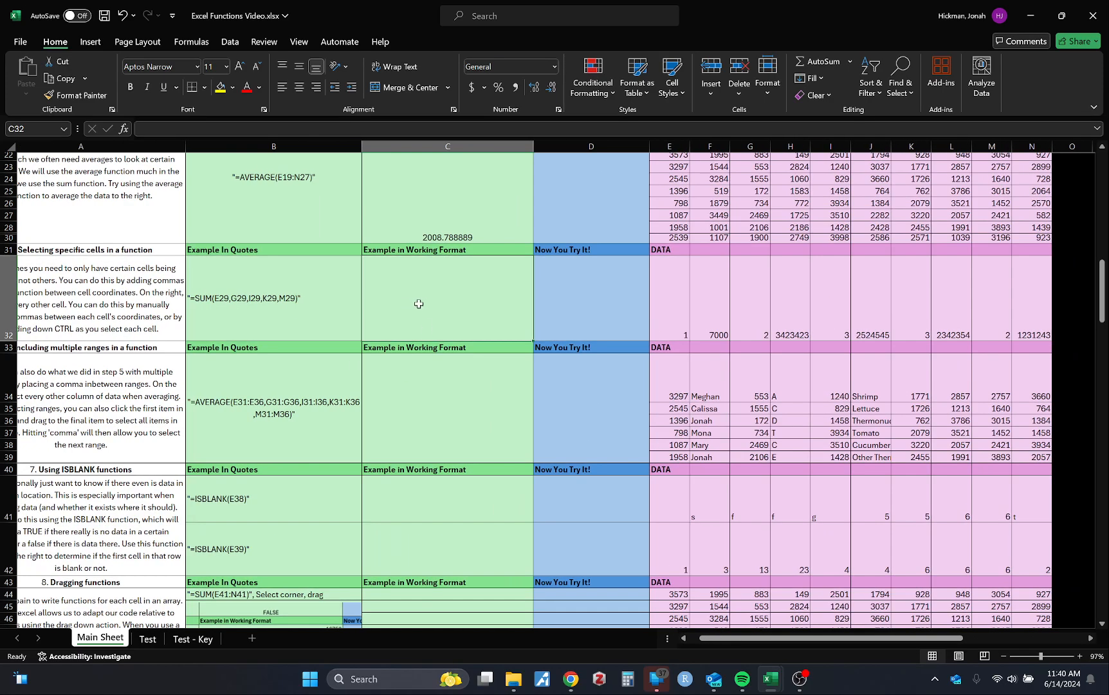
{"action": "scroll", "coordinate": [434, 301], "scroll_direction": "left", "scroll_amount": 1}
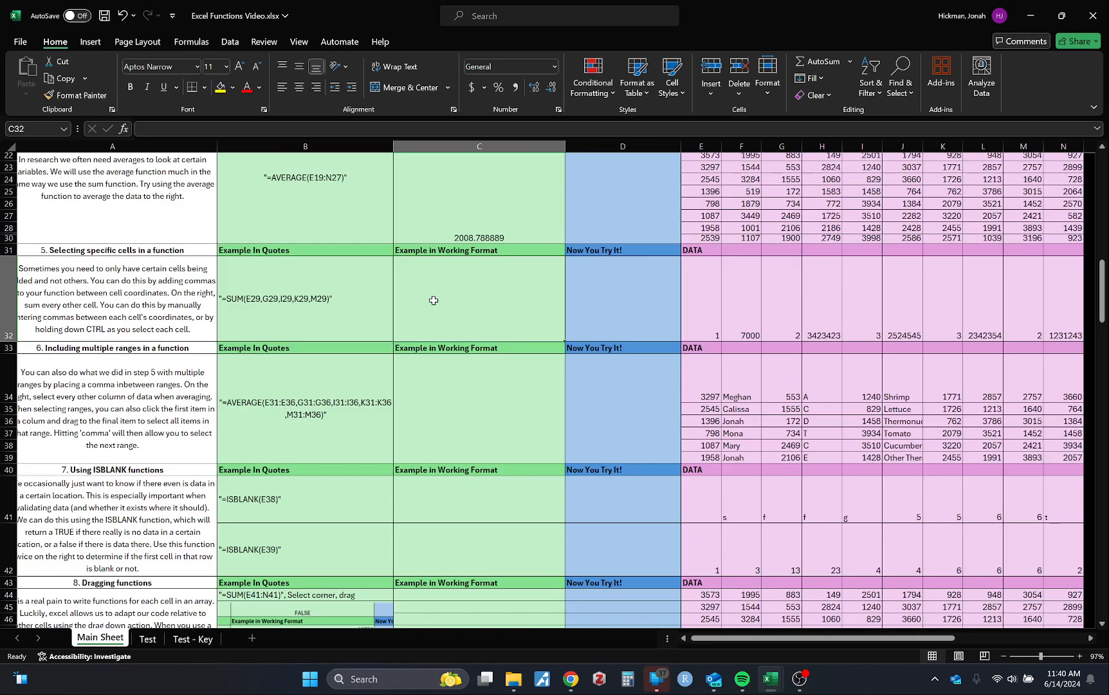
{"action": "type", "text": "=SUM("}
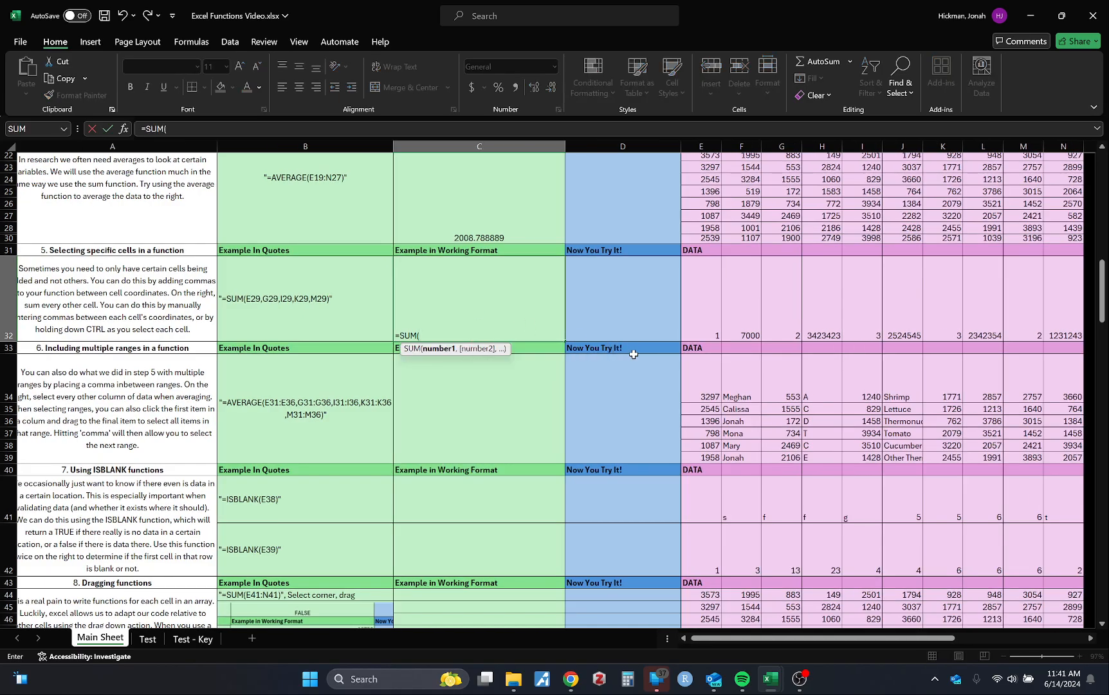
Add cells E32, G32 and I32 to C32's SUM formula as separate arguments with manually entered commas
{"action": "scroll", "coordinate": [634, 354], "scroll_direction": "right", "scroll_amount": 3}
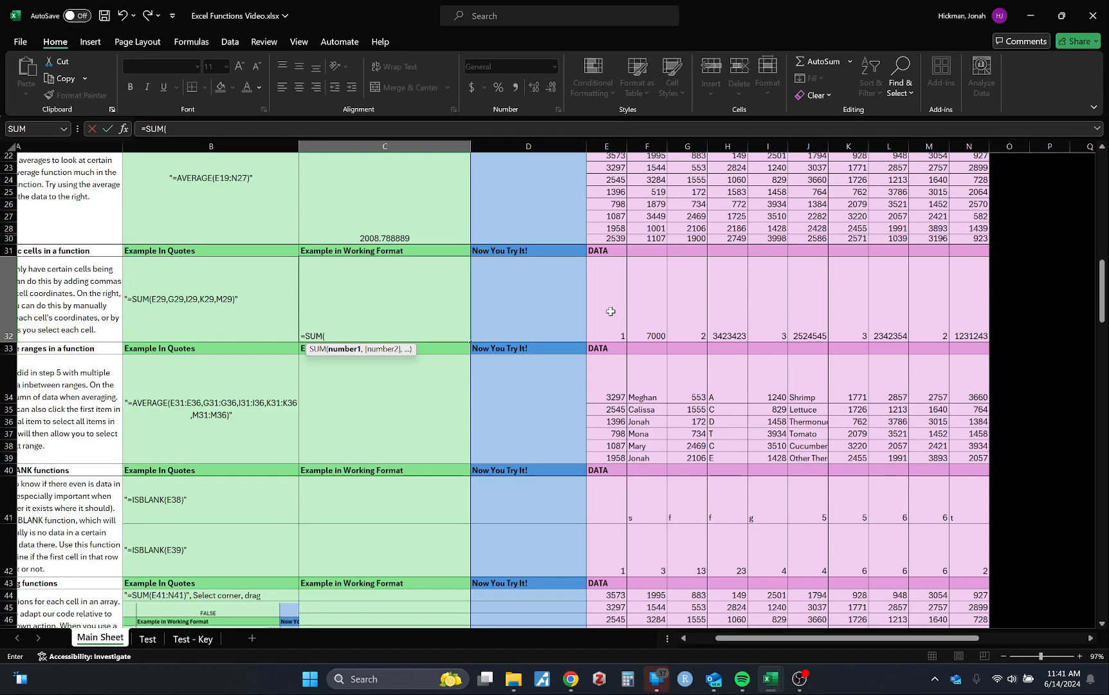
{"action": "left_click", "coordinate": [610, 311]}
{"action": "type", "text": ","}
{"action": "left_click", "coordinate": [689, 314]}
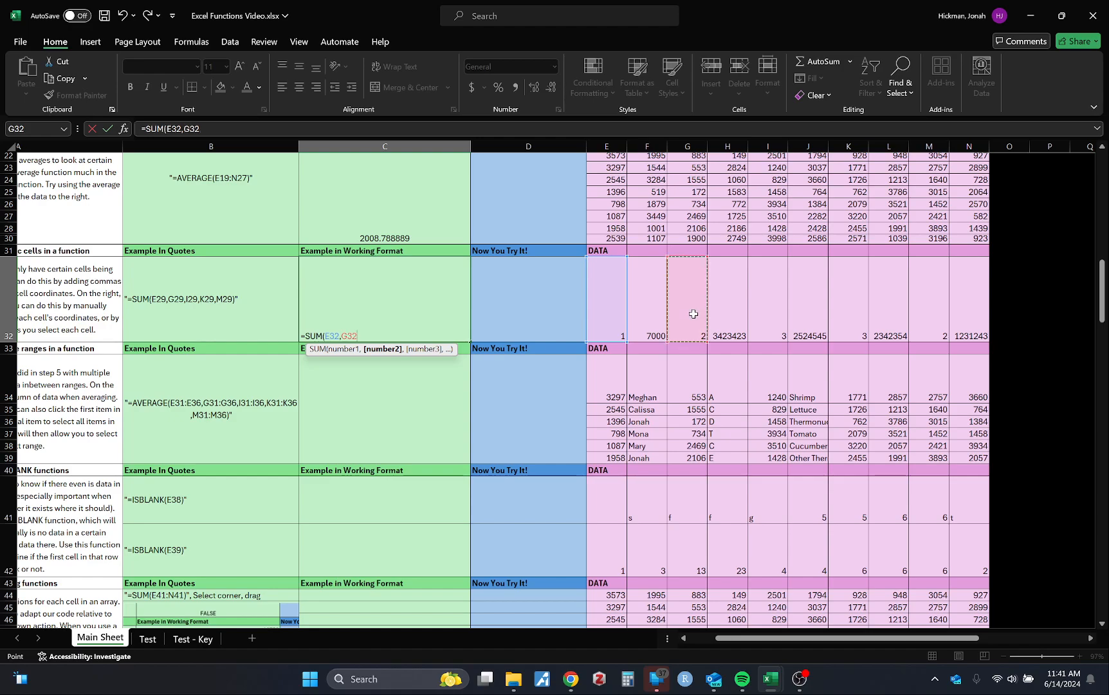
{"action": "type", "text": ","}
{"action": "left_click", "coordinate": [770, 315]}
{"action": "type", "text": ","}
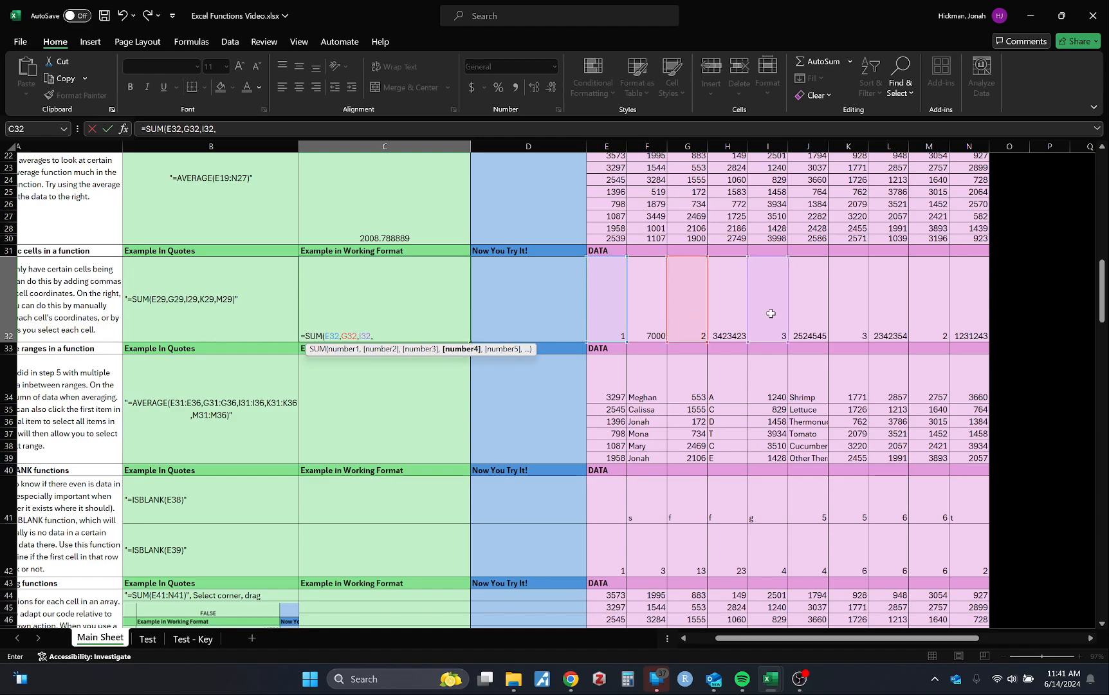
Add cells K32 and M32 as the last arguments, completing C32's formula as =SUM(E32,G32,I32,K32,M32)
{"action": "left_click", "coordinate": [869, 305]}
{"action": "key", "text": "BackSpace"}
{"action": "left_click", "coordinate": [848, 294]}
{"action": "type", "text": ","}
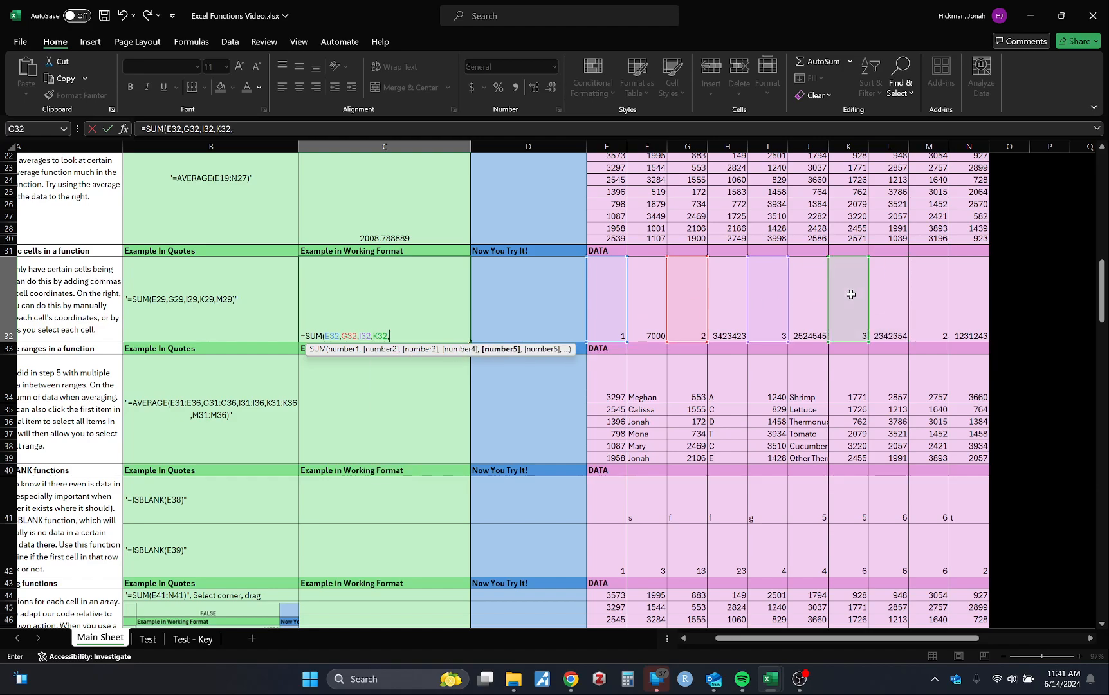
{"action": "left_click", "coordinate": [943, 295]}
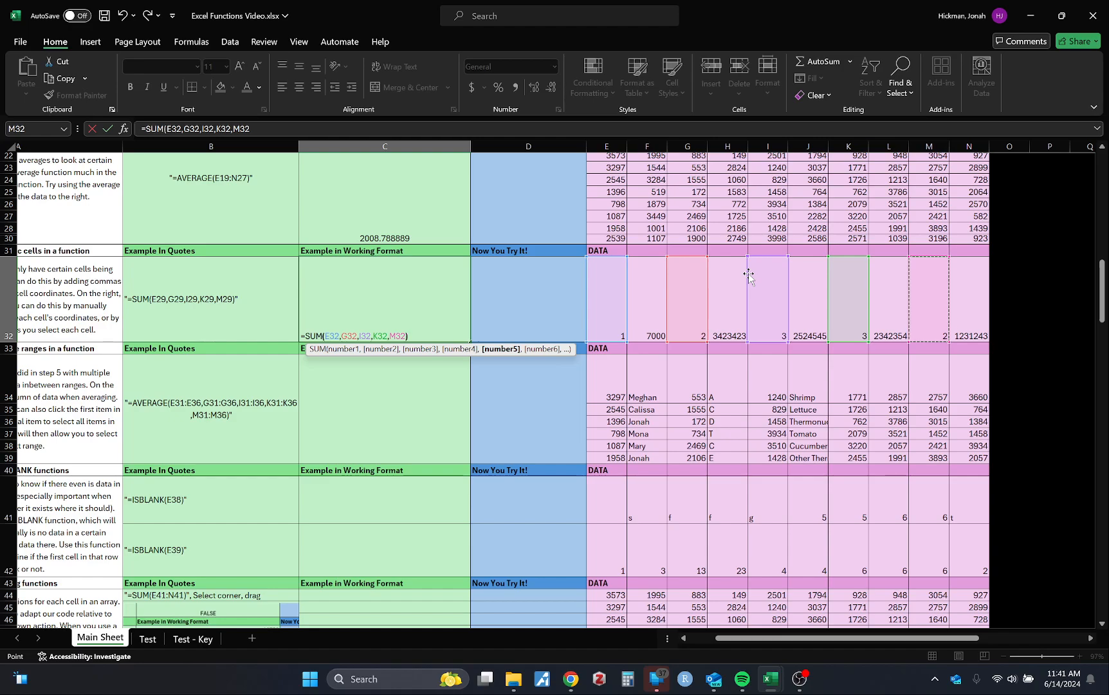
{"action": "type", "text": ")"}
{"action": "key", "text": "Return"}
Rebuild the SUM formula in C32 as =SUM(E32,G32,I32,K32,M32) by multi-selecting the individual data cells instead of entering commas
{"action": "left_click", "coordinate": [413, 321]}
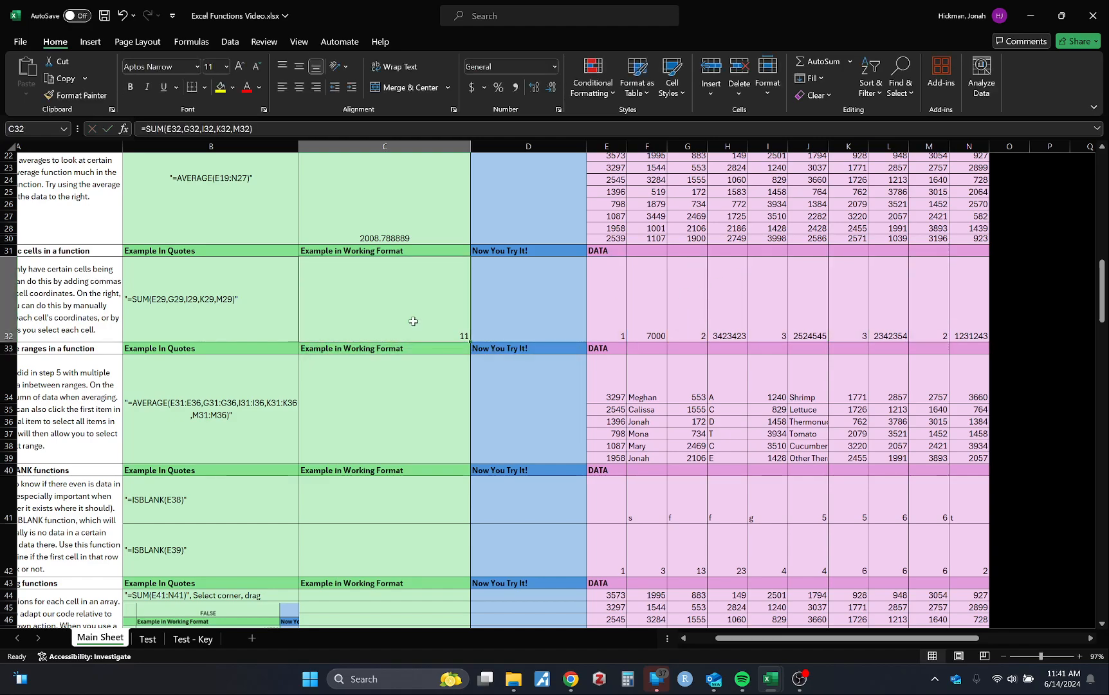
{"action": "type", "text": "="}
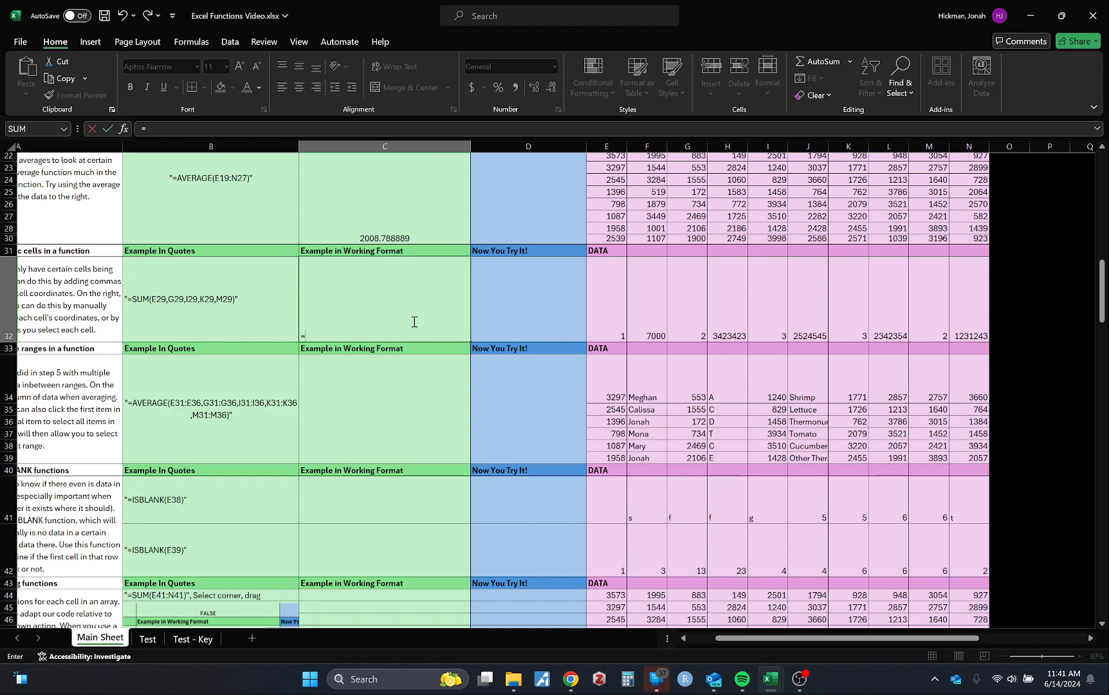
{"action": "type", "text": "SUM("}
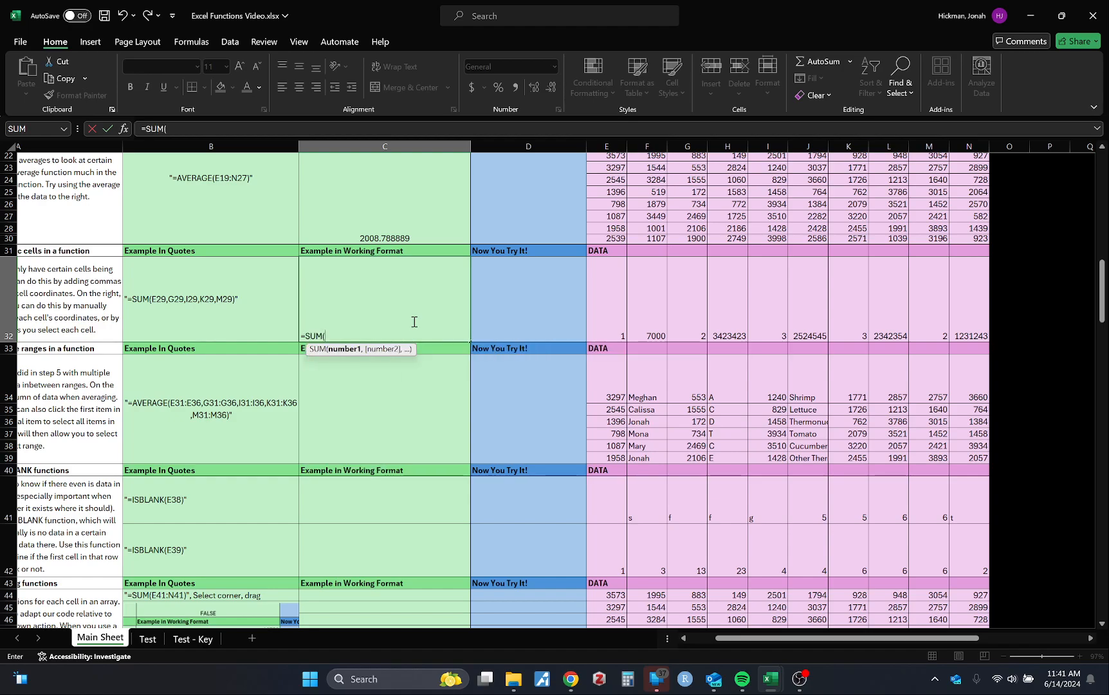
{"action": "left_click", "coordinate": [612, 314]}
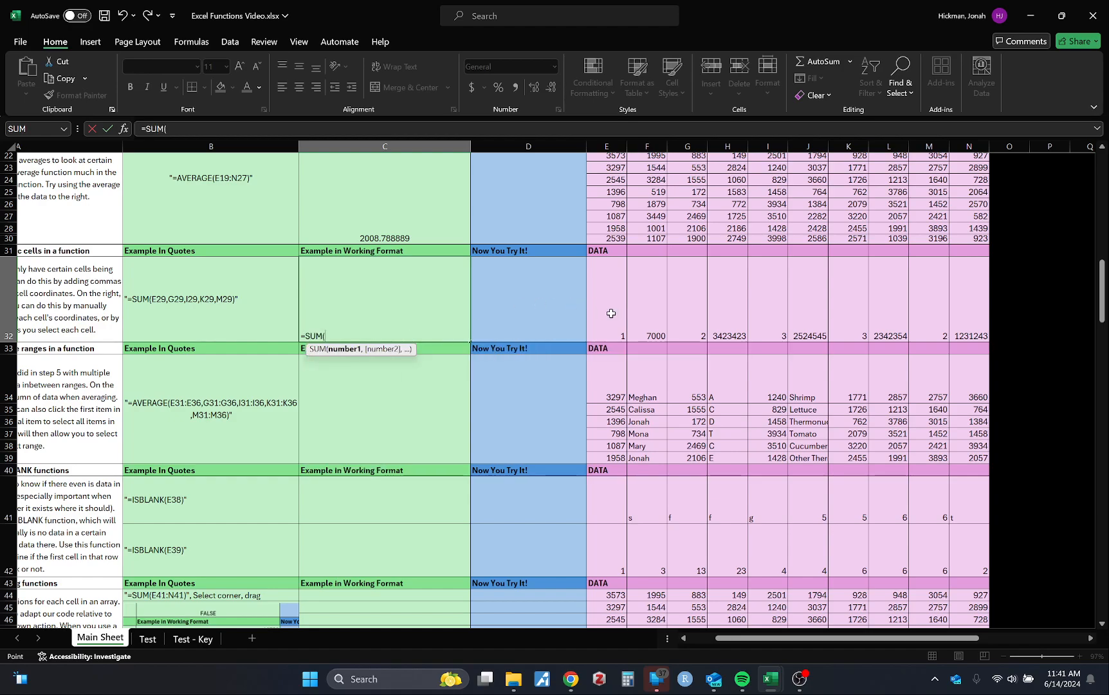
{"action": "left_click", "coordinate": [686, 306], "text": "ctrl"}
{"action": "left_click", "coordinate": [764, 298], "text": "ctrl"}
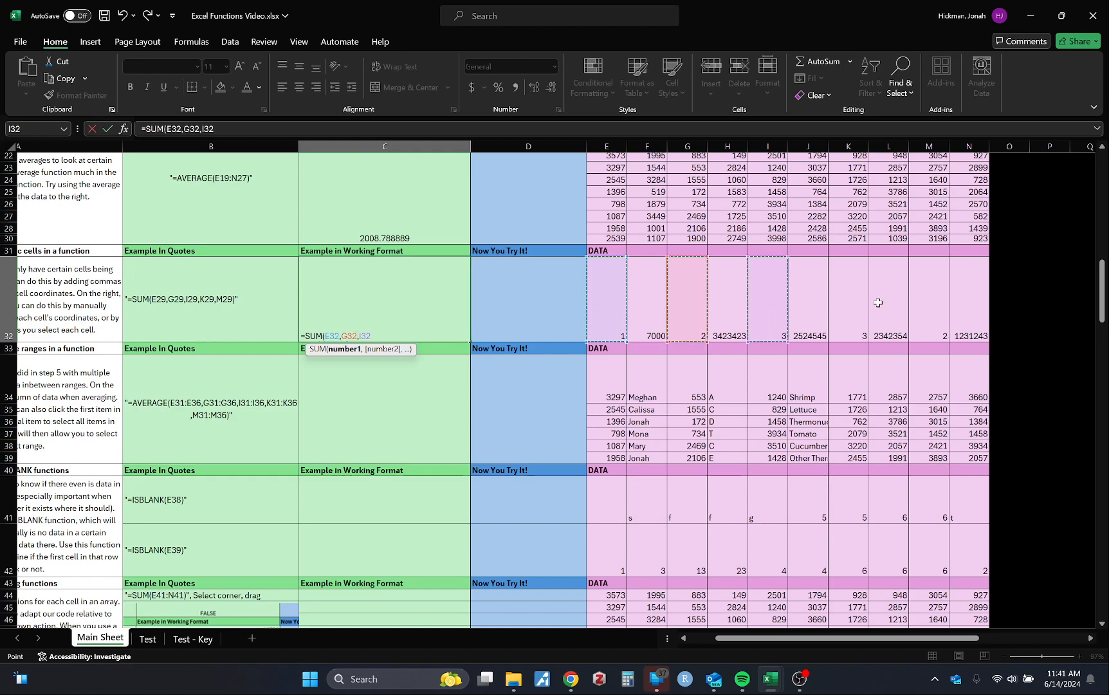
{"action": "left_click", "coordinate": [859, 303], "text": "ctrl"}
{"action": "left_click", "coordinate": [925, 304], "text": "ctrl"}
{"action": "key", "text": "Return"}
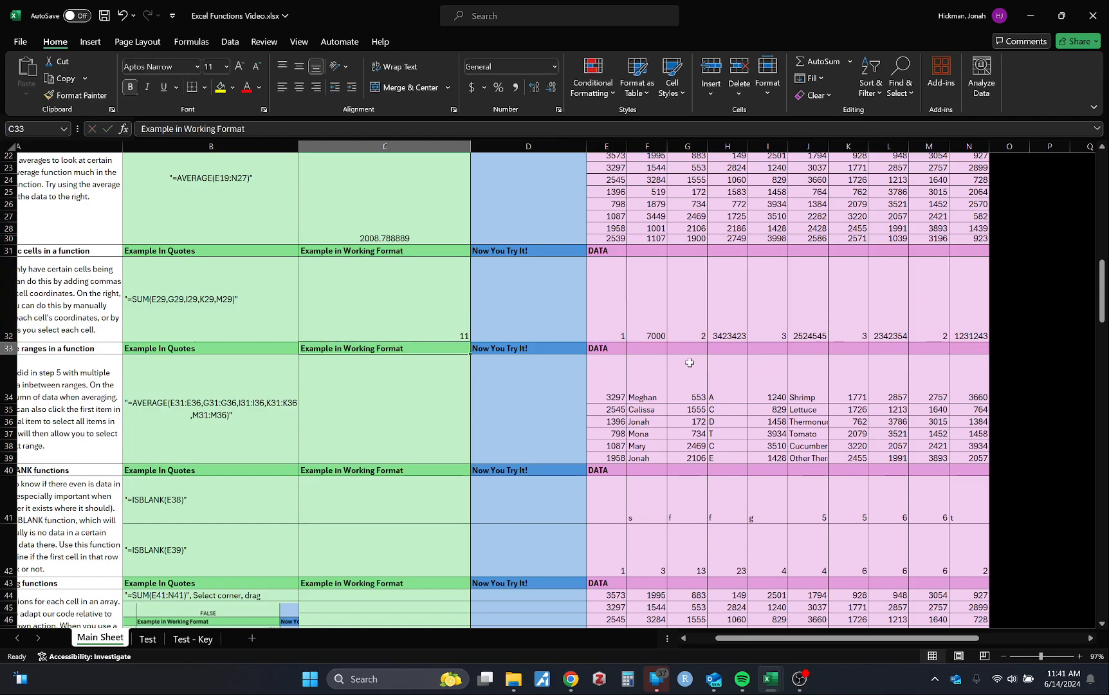
{"action": "scroll", "coordinate": [428, 396], "scroll_direction": "left", "scroll_amount": 2}
{"action": "key", "text": "Up"}
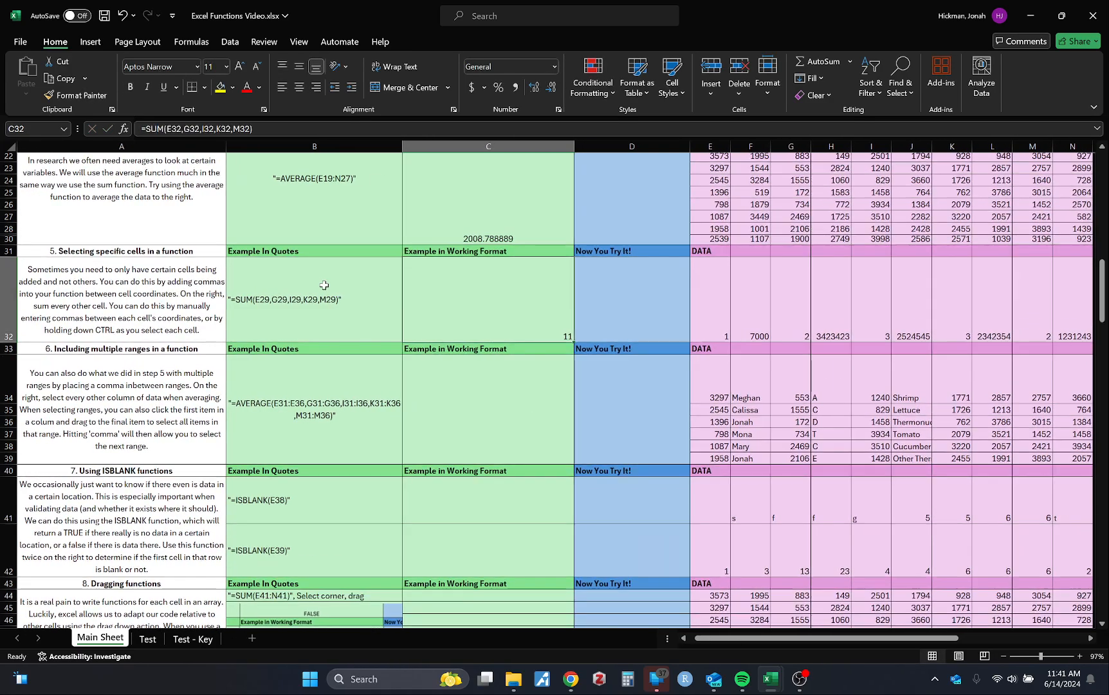
Start an AVERAGE function in C34, the working example for including multiple ranges, with E34:E39 as its first range followed by a comma
{"action": "scroll", "coordinate": [324, 285], "scroll_direction": "down", "scroll_amount": 3}
{"action": "left_click", "coordinate": [481, 314]}
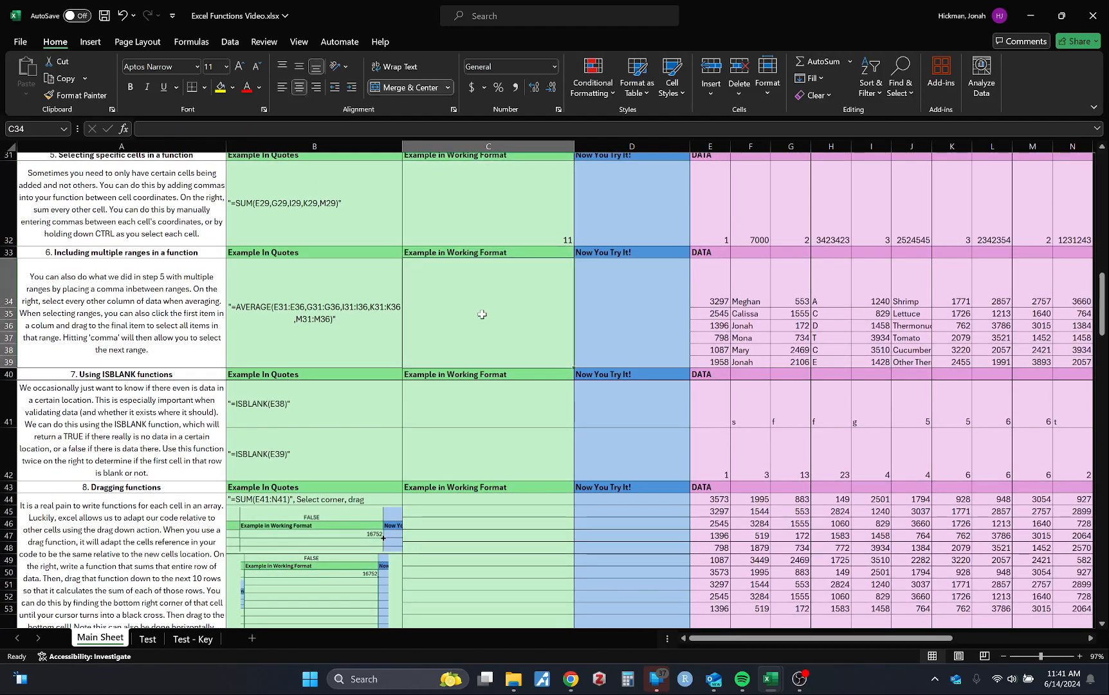
{"action": "scroll", "coordinate": [482, 314], "scroll_direction": "up", "scroll_amount": 2}
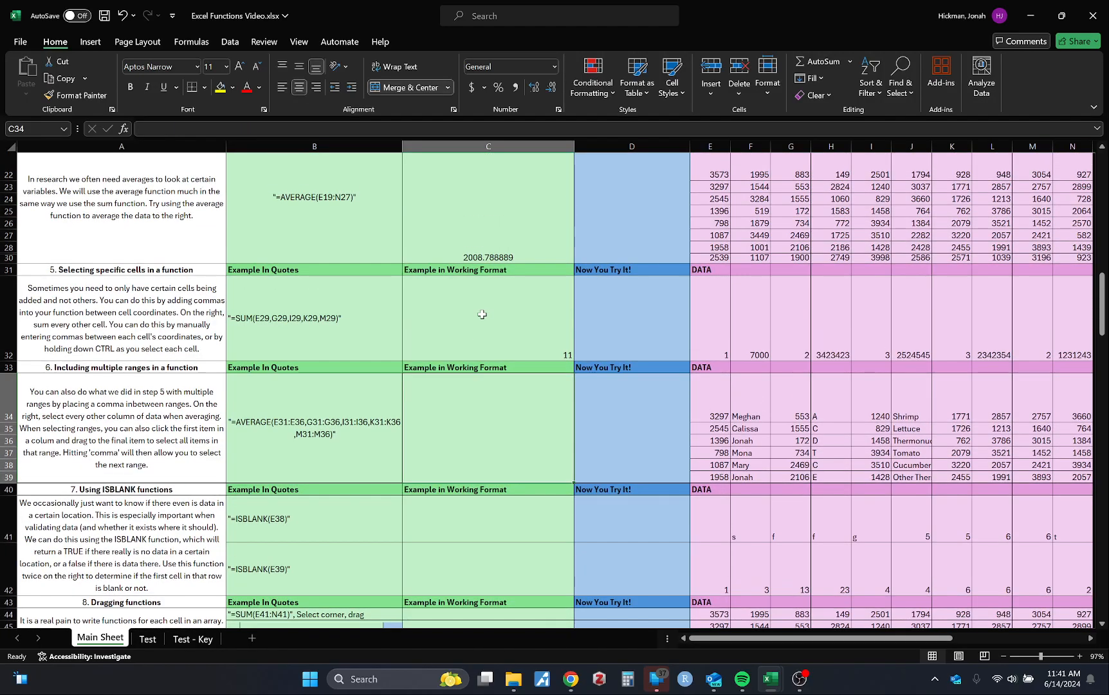
{"action": "scroll", "coordinate": [482, 313], "scroll_direction": "down", "scroll_amount": 1}
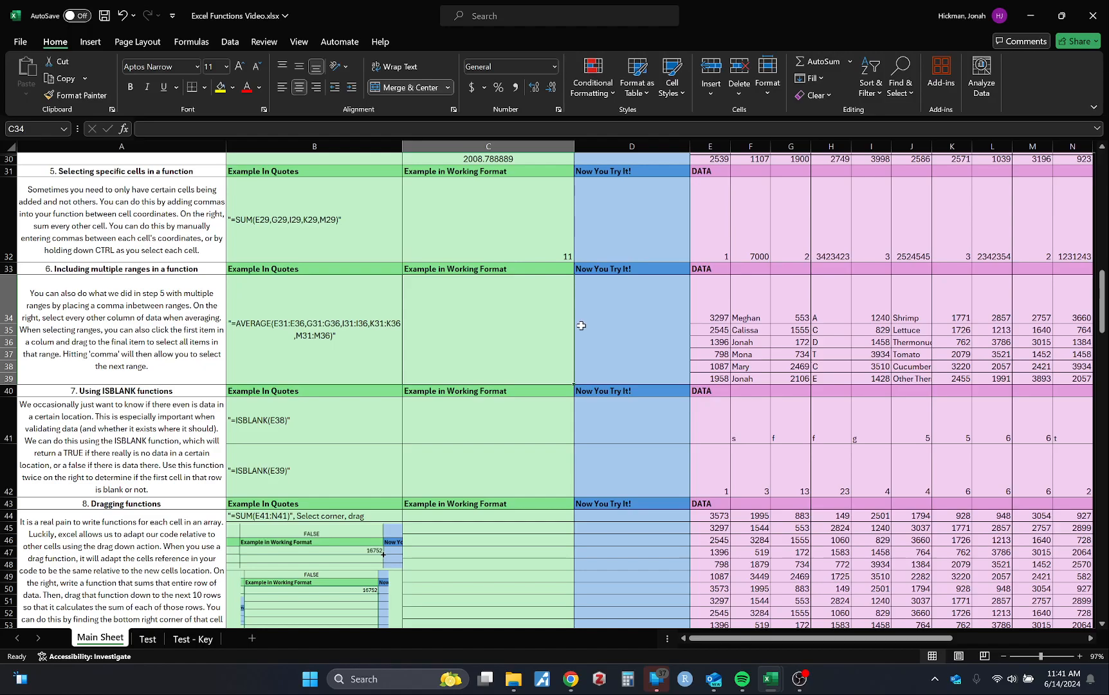
{"action": "scroll", "coordinate": [581, 325], "scroll_direction": "right", "scroll_amount": 2}
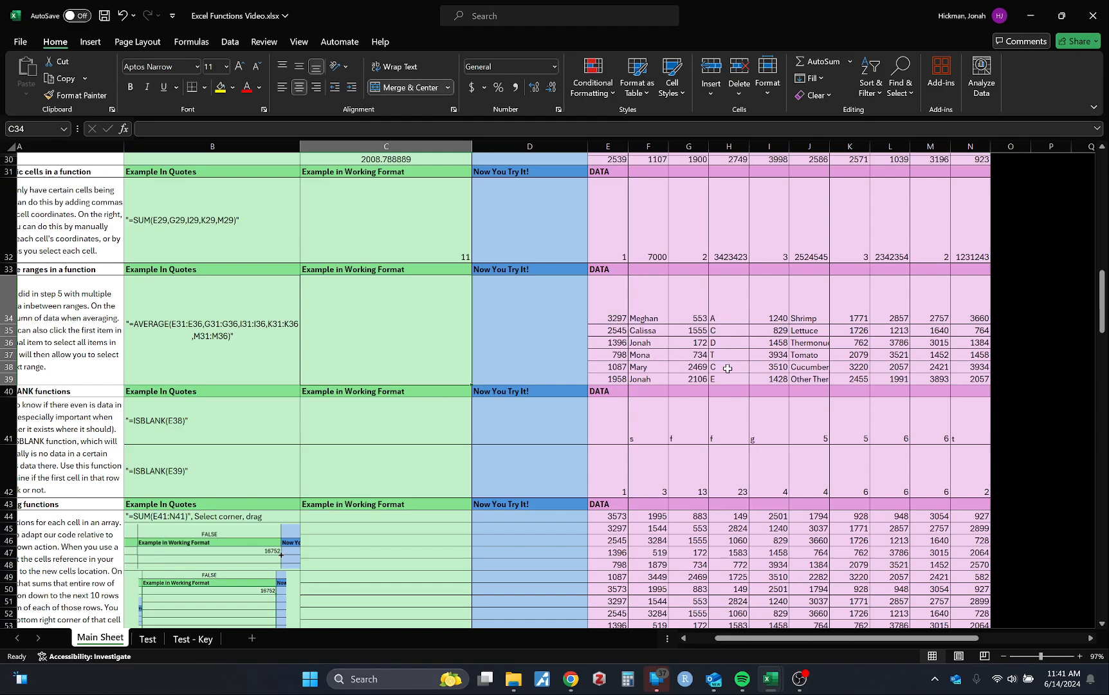
{"action": "scroll", "coordinate": [728, 368], "scroll_direction": "left", "scroll_amount": 1}
{"action": "scroll", "coordinate": [728, 368], "scroll_direction": "right", "scroll_amount": 5}
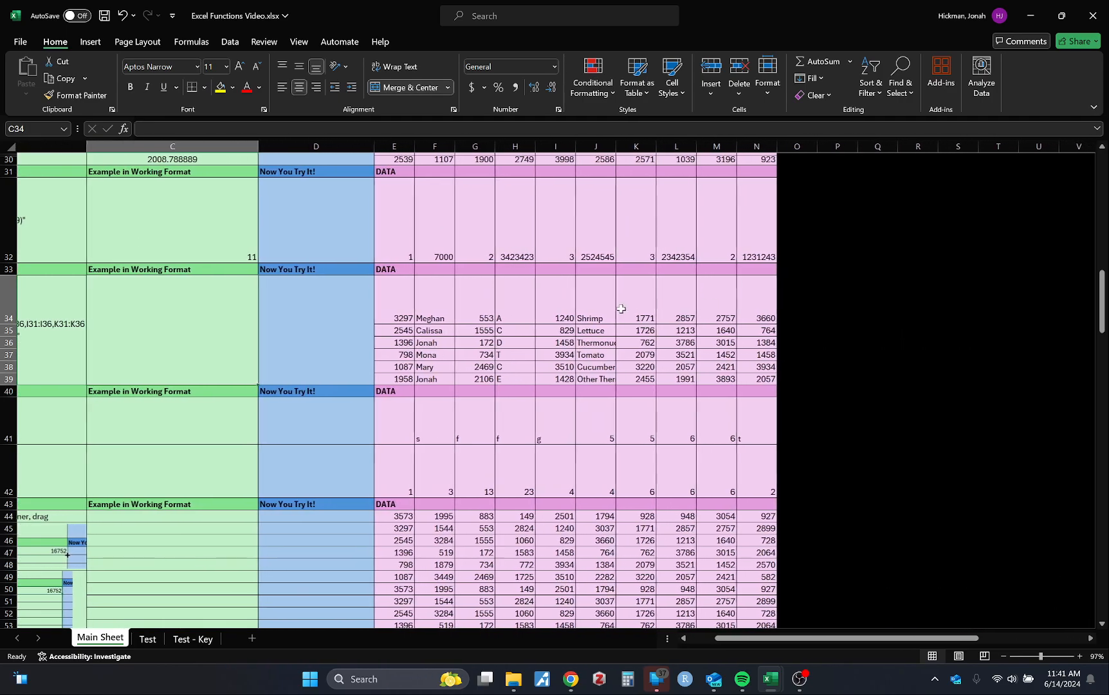
{"action": "scroll", "coordinate": [621, 309], "scroll_direction": "left", "scroll_amount": 6}
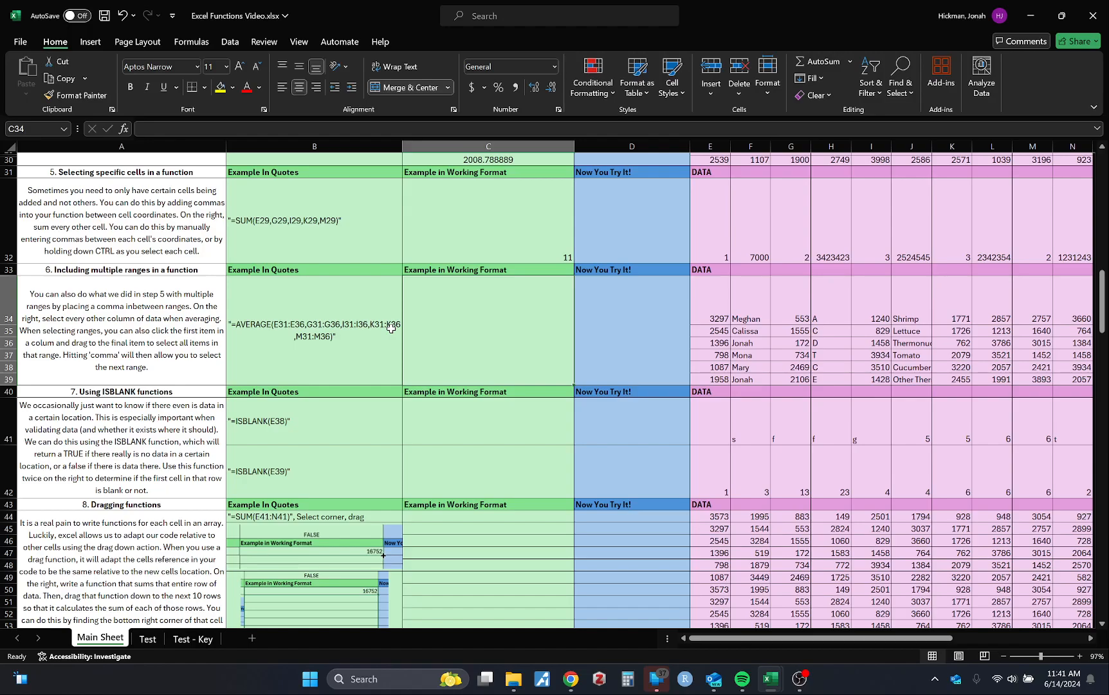
{"action": "type", "text": "=AVERAGE("}
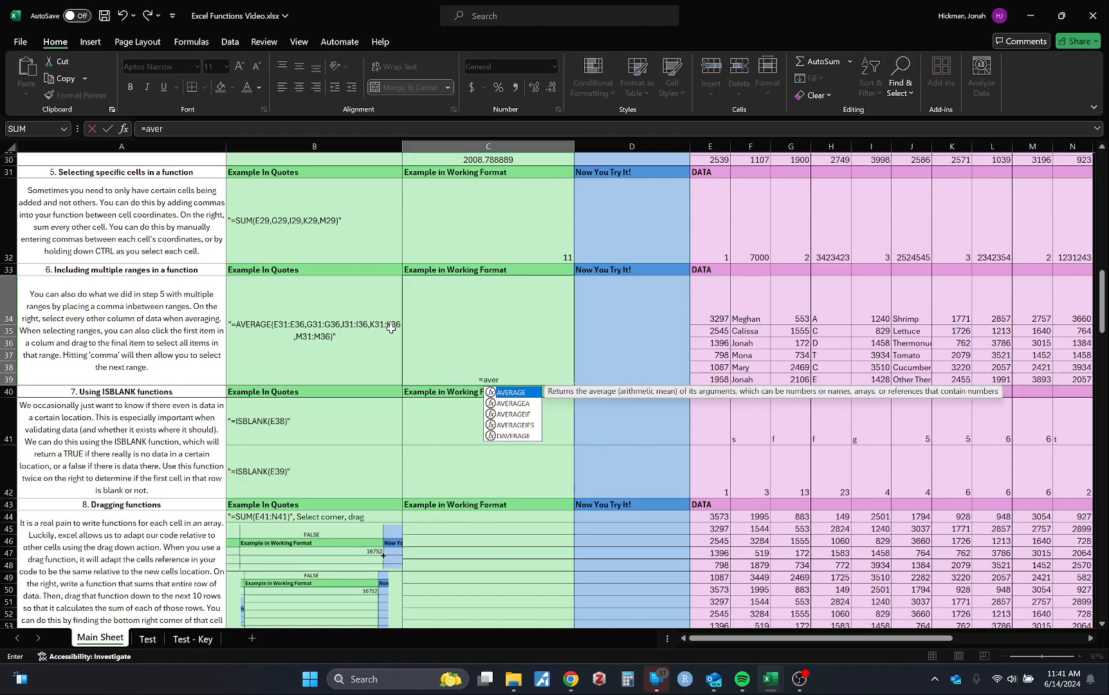
{"action": "scroll", "coordinate": [620, 345], "scroll_direction": "right", "scroll_amount": 2}
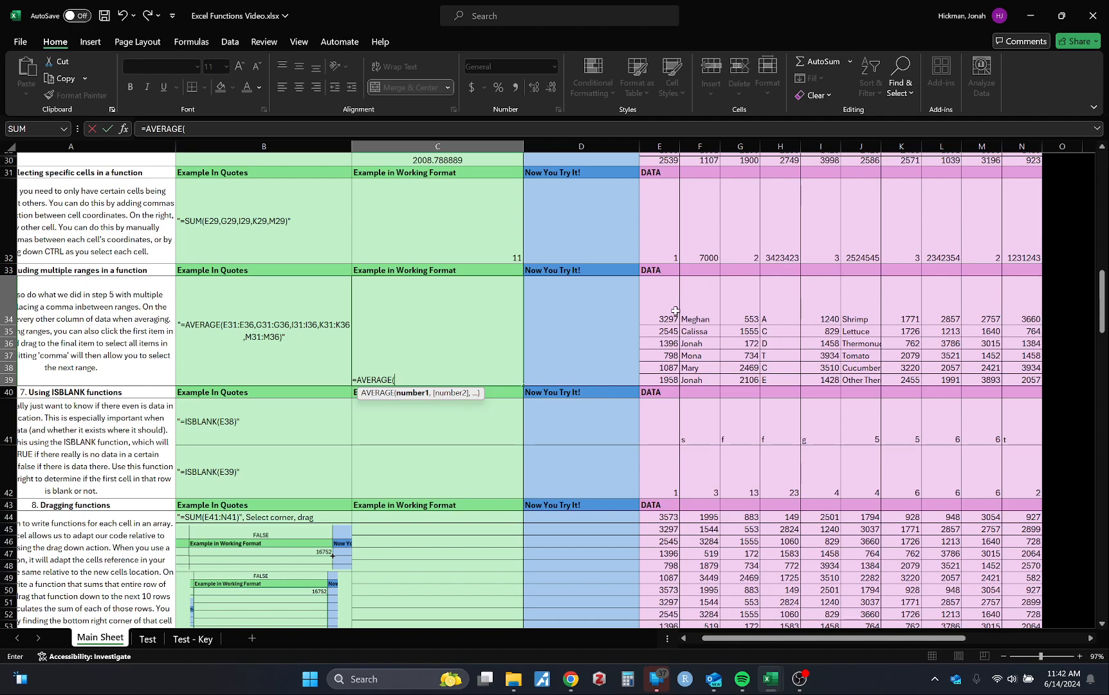
{"action": "left_click_drag", "start_coordinate": [663, 302], "coordinate": [658, 381]}
{"action": "type", "text": ","}
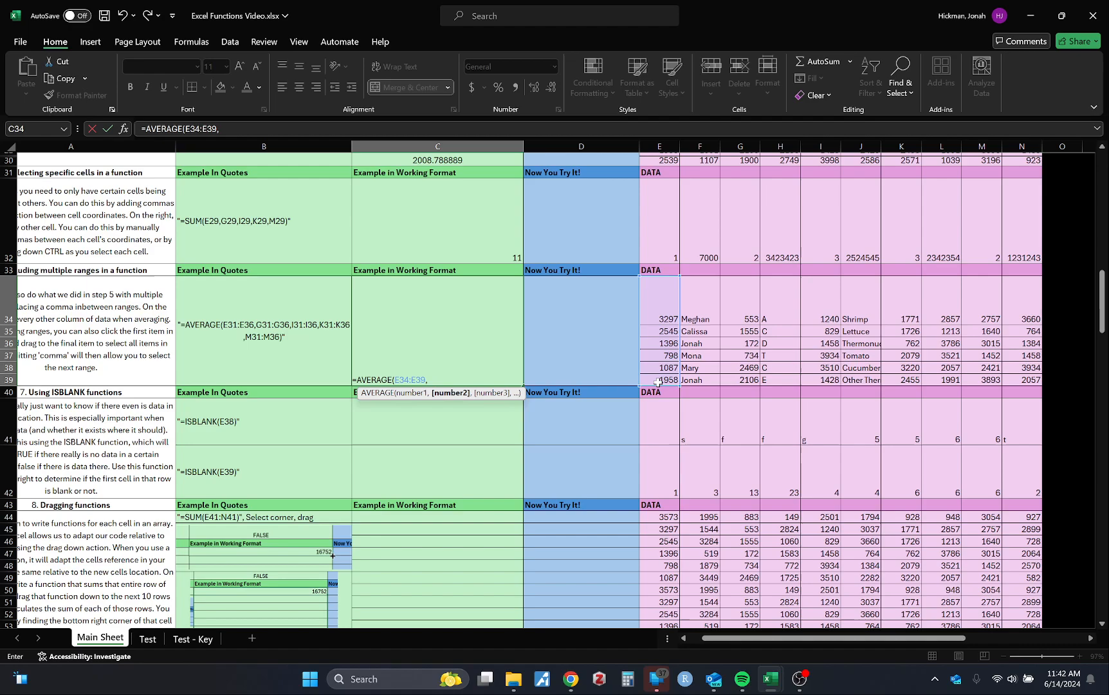
Add the comma-separated ranges G34:G39, I34:I39, K34:K39 and M34:M39 to C34's AVERAGE formula and complete it
{"action": "left_click_drag", "start_coordinate": [739, 316], "coordinate": [749, 377]}
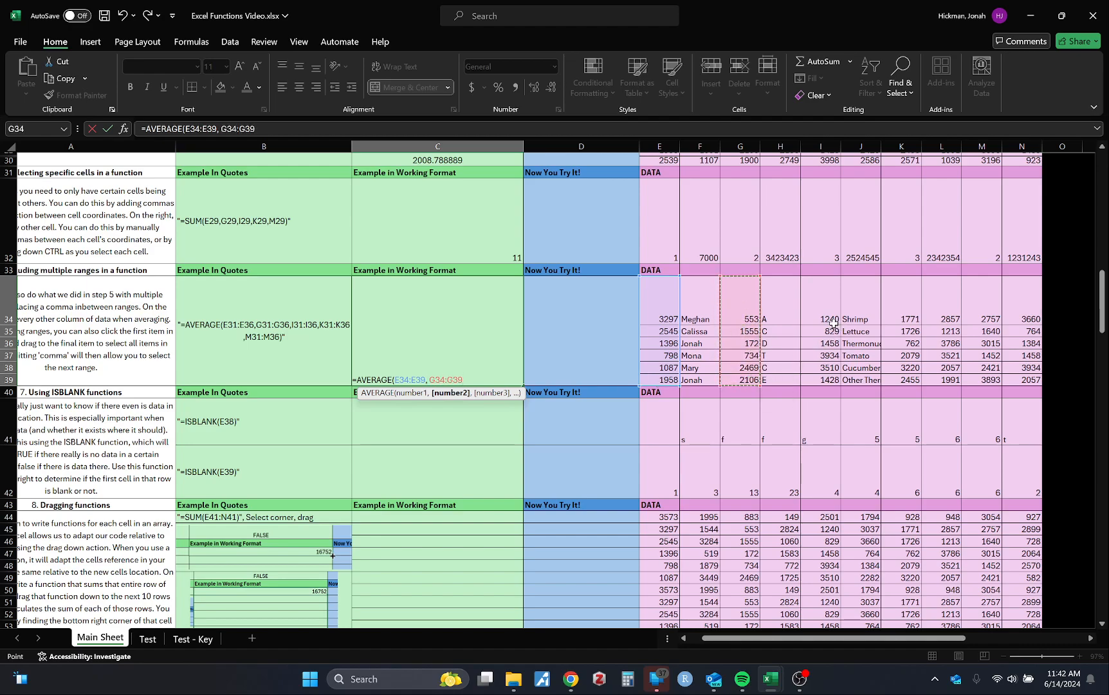
{"action": "type", "text": ","}
{"action": "left_click_drag", "start_coordinate": [826, 299], "coordinate": [824, 379]}
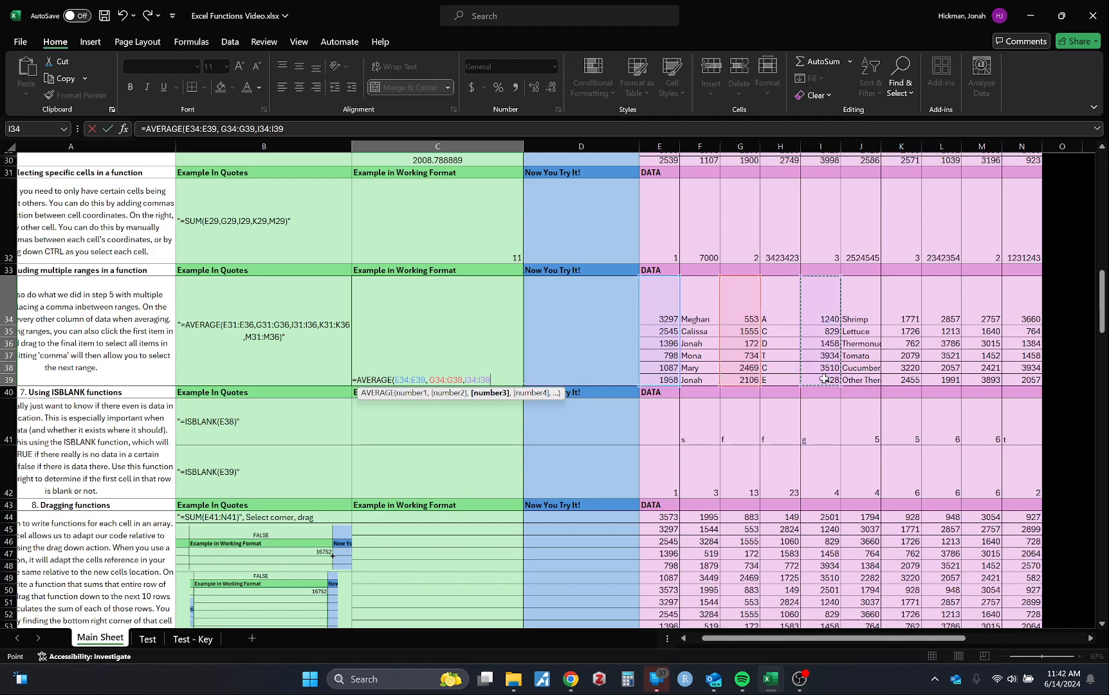
{"action": "type", "text": ","}
{"action": "left_click_drag", "start_coordinate": [905, 309], "coordinate": [902, 380]}
{"action": "type", "text": ","}
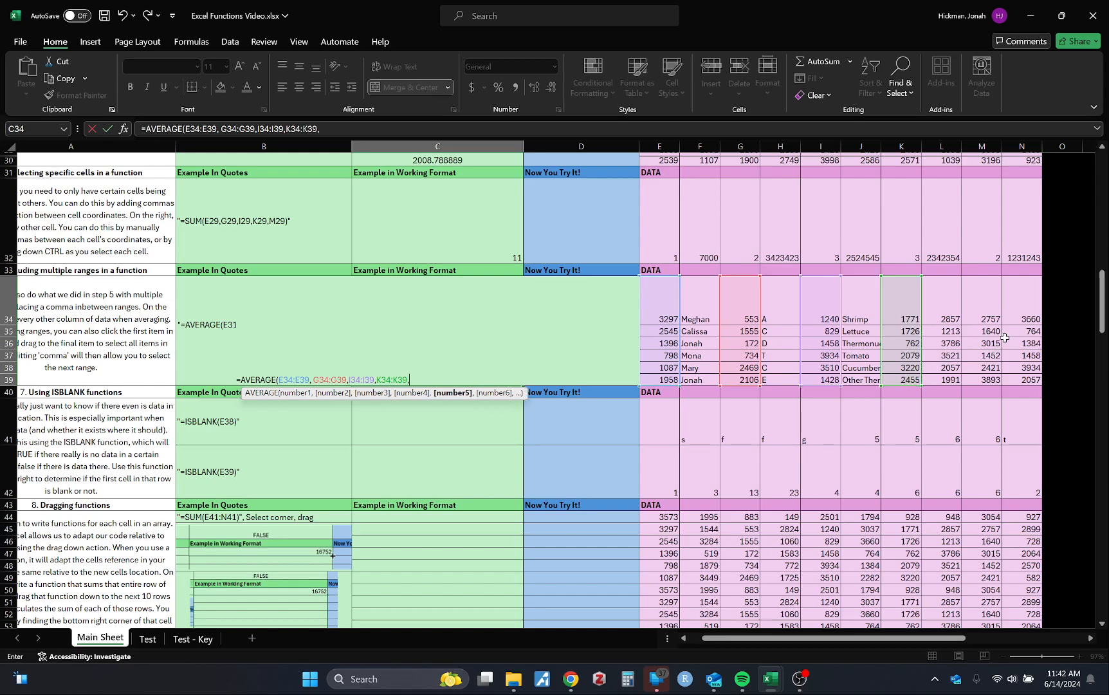
{"action": "left_click_drag", "start_coordinate": [992, 314], "coordinate": [984, 377]}
{"action": "scroll", "coordinate": [985, 377], "scroll_direction": "right", "scroll_amount": 2}
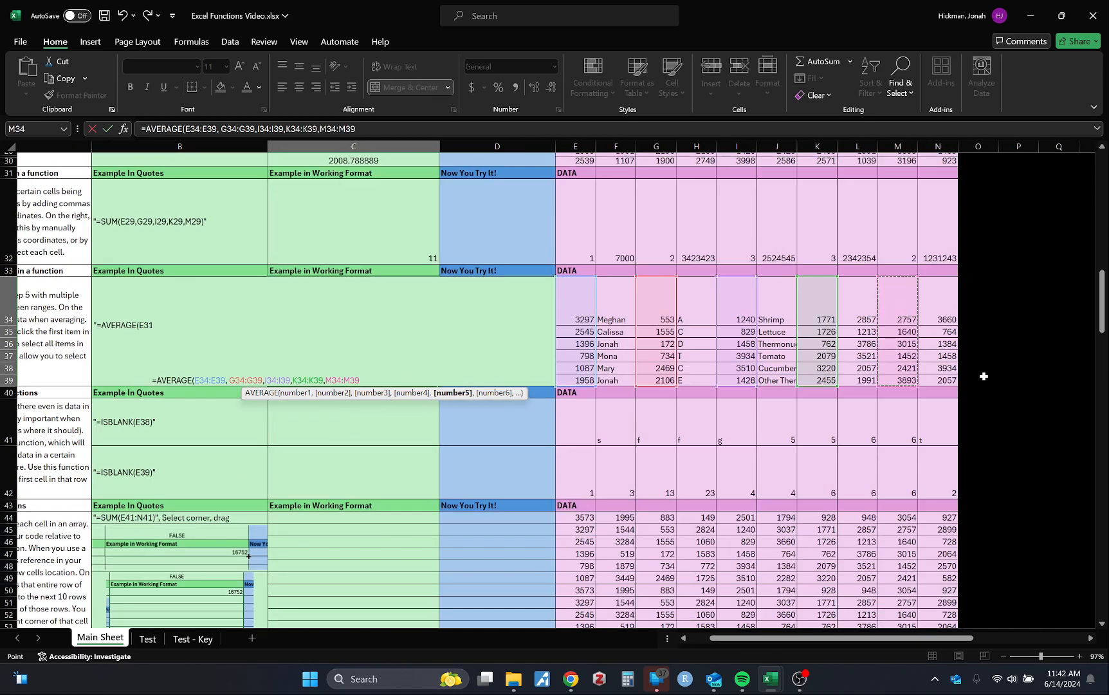
{"action": "key", "text": "Return"}
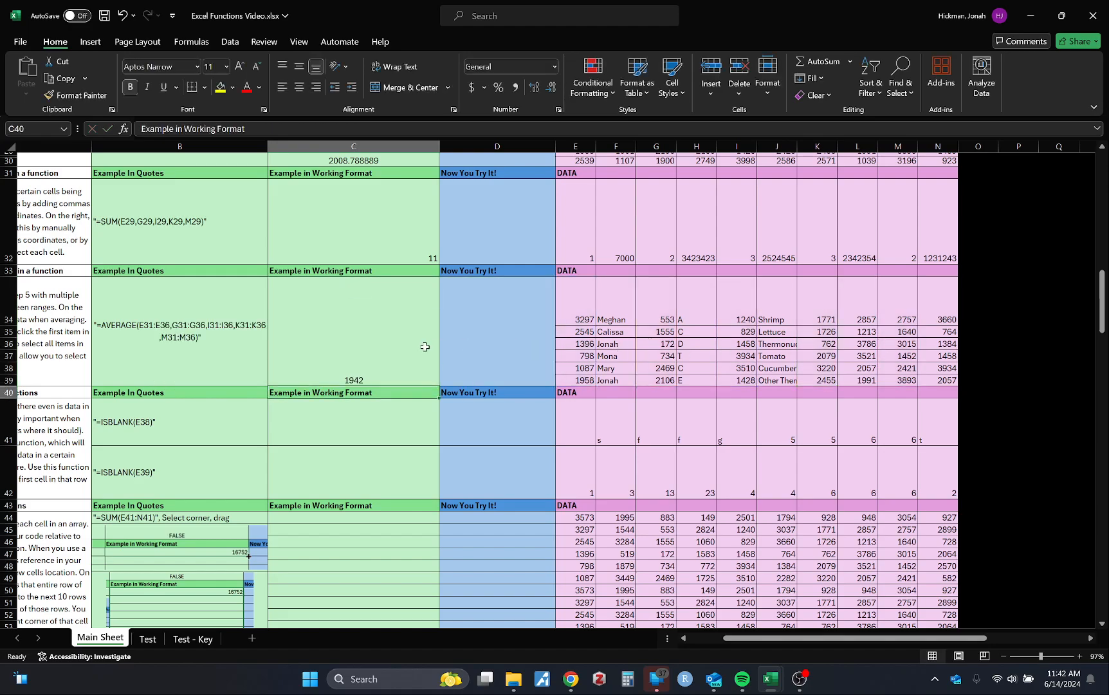
Re-enter an AVERAGE function in C34 and multi-select the column ranges E34:E39 and G34:G39 as its first arguments
{"action": "left_click", "coordinate": [425, 347]}
{"action": "type", "text": "=aver"}
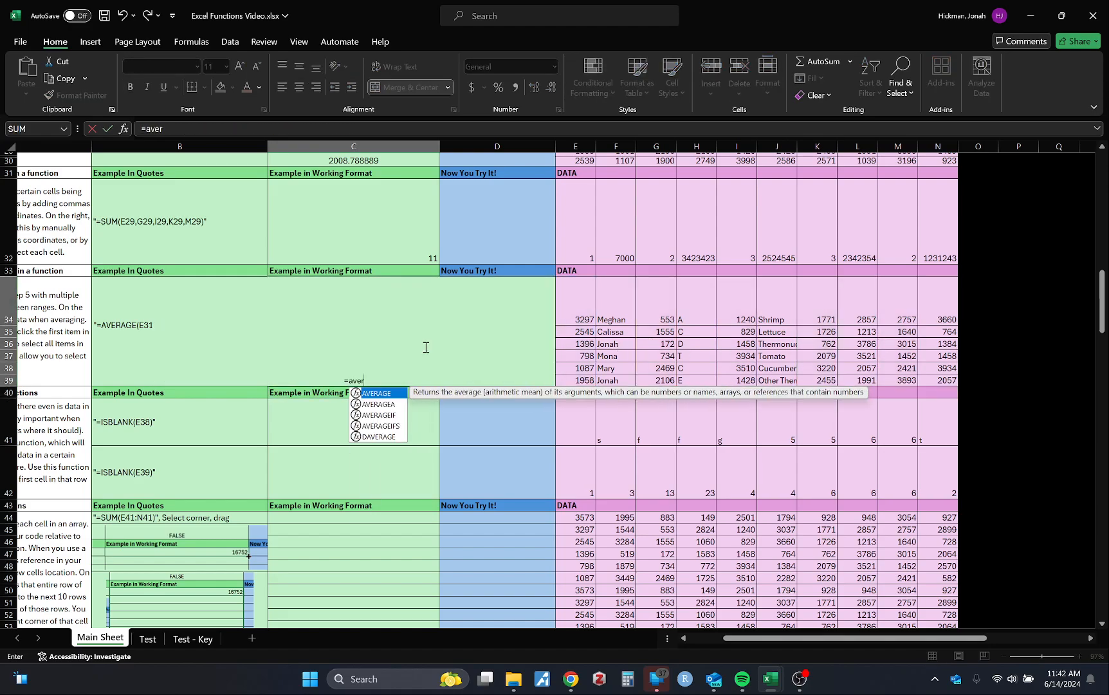
{"action": "key", "text": "Tab"}
{"action": "left_click_drag", "start_coordinate": [576, 323], "coordinate": [571, 380]}
{"action": "type", "text": ","}
{"action": "left_click", "coordinate": [663, 307]}
{"action": "left_click_drag", "start_coordinate": [670, 332], "coordinate": [663, 380]}
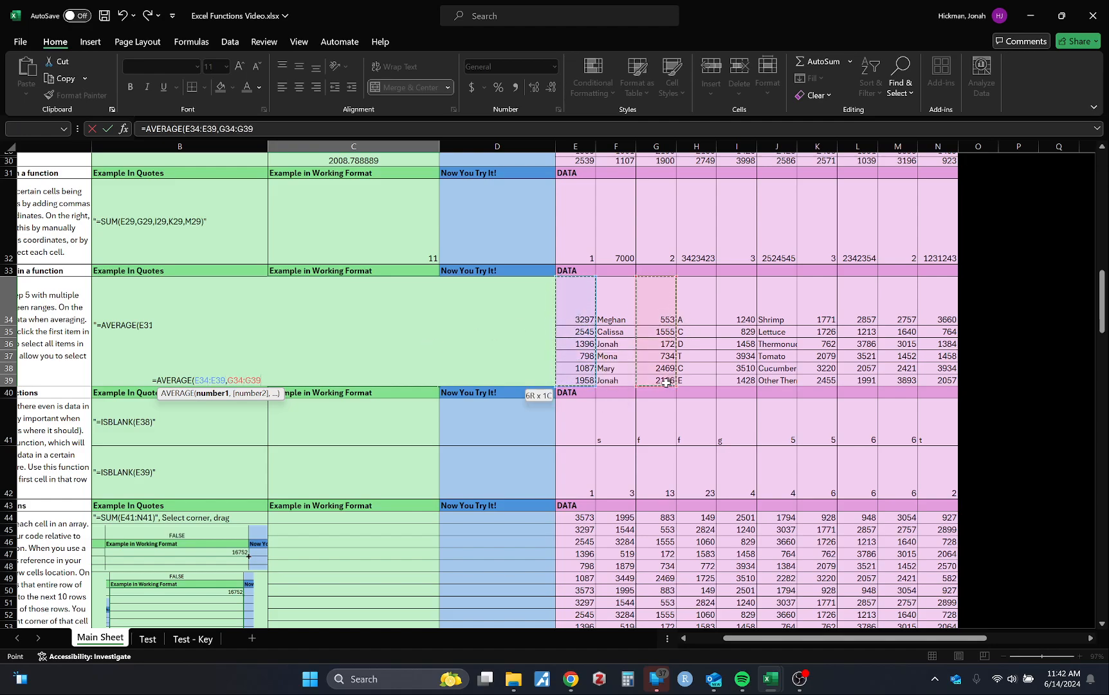
{"action": "type", "text": ","}
{"action": "left_click_drag", "start_coordinate": [782, 304], "coordinate": [781, 380]}
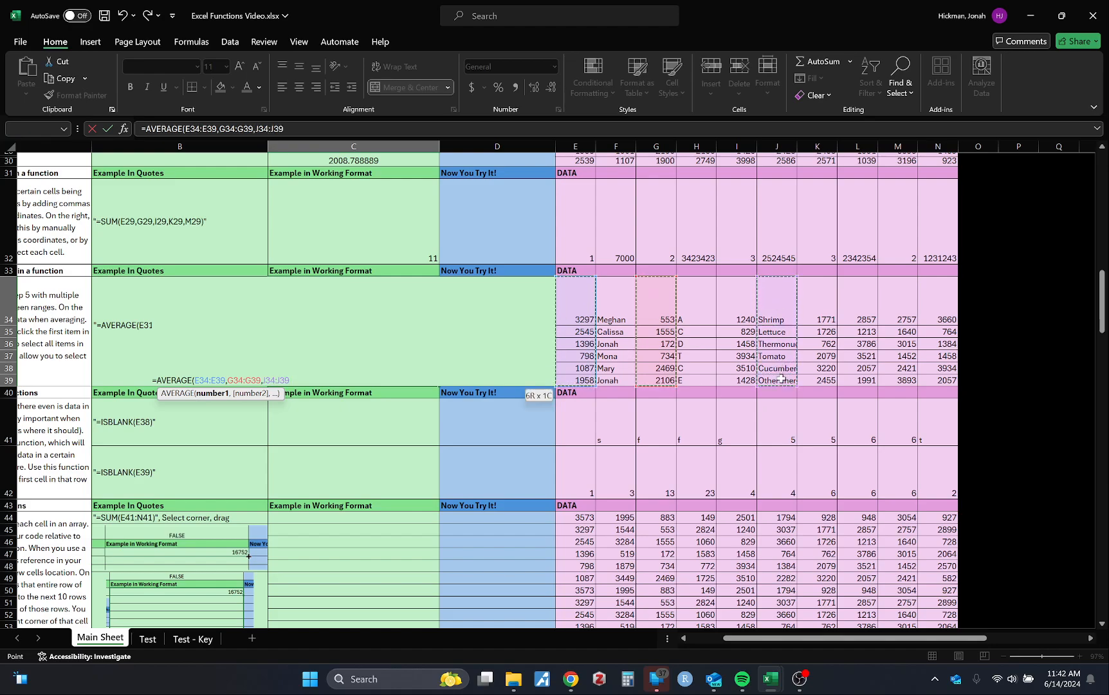
{"action": "type", "text": ","}
{"action": "left_click_drag", "start_coordinate": [780, 291], "coordinate": [778, 380]}
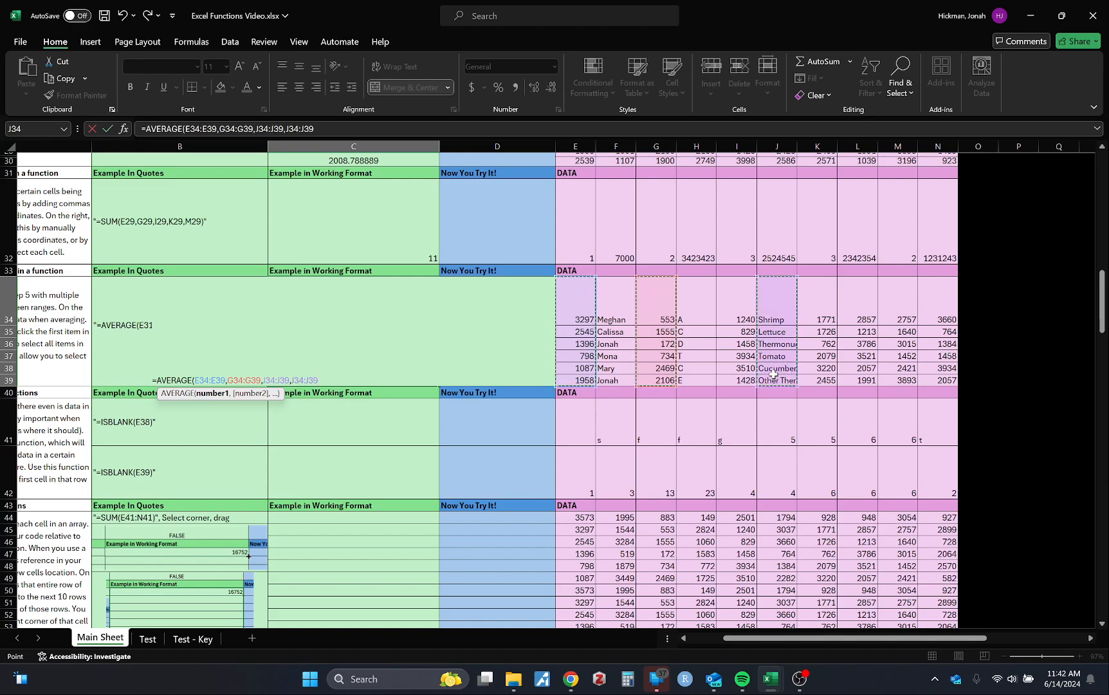
{"action": "type", "text": ","}
{"action": "left_click", "coordinate": [774, 380]}
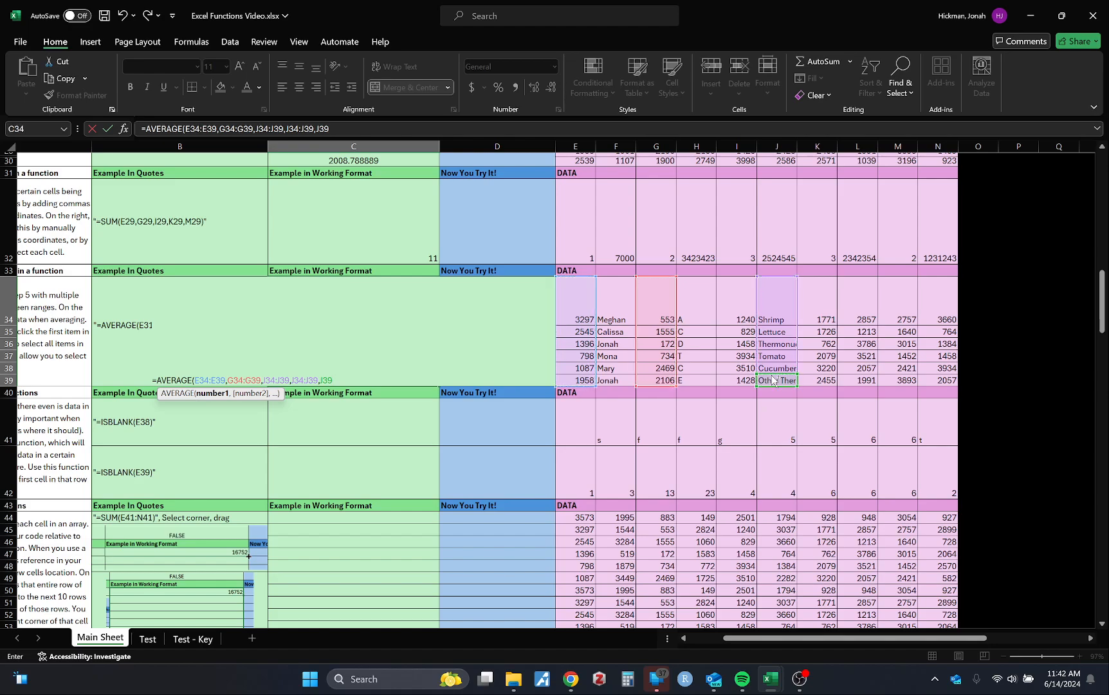
{"action": "left_click", "coordinate": [362, 373]}
{"action": "key", "text": "BackSpace"}
{"action": "key", "text": "BackSpace"}
{"action": "key", "text": "BackSpace"}
{"action": "key", "text": "BackSpace"}
{"action": "key", "text": "BackSpace"}
{"action": "key", "text": "BackSpace"}
{"action": "key", "text": "BackSpace"}
{"action": "key", "text": "BackSpace"}
{"action": "key", "text": "BackSpace"}
{"action": "key", "text": "BackSpace"}
{"action": "key", "text": "BackSpace"}
{"action": "key", "text": "BackSpace"}
{"action": "key", "text": "BackSpace"}
{"action": "key", "text": "BackSpace"}
{"action": "key", "text": "BackSpace"}
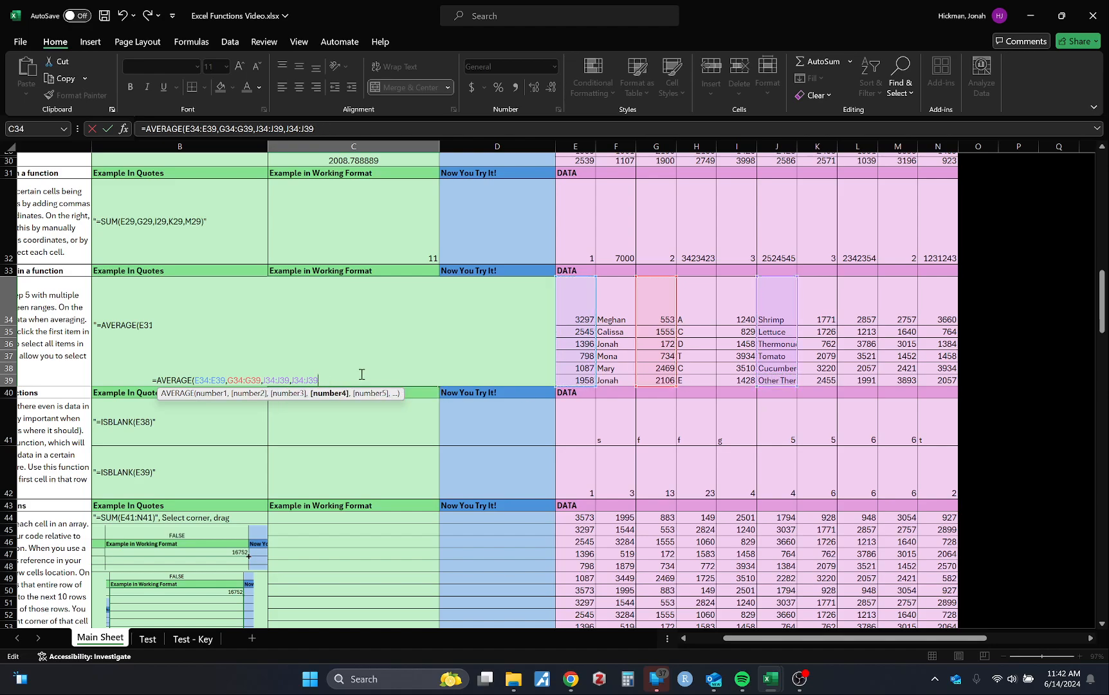
{"action": "key", "text": "BackSpace"}
{"action": "key", "text": "BackSpace"}
{"action": "key", "text": "BackSpace"}
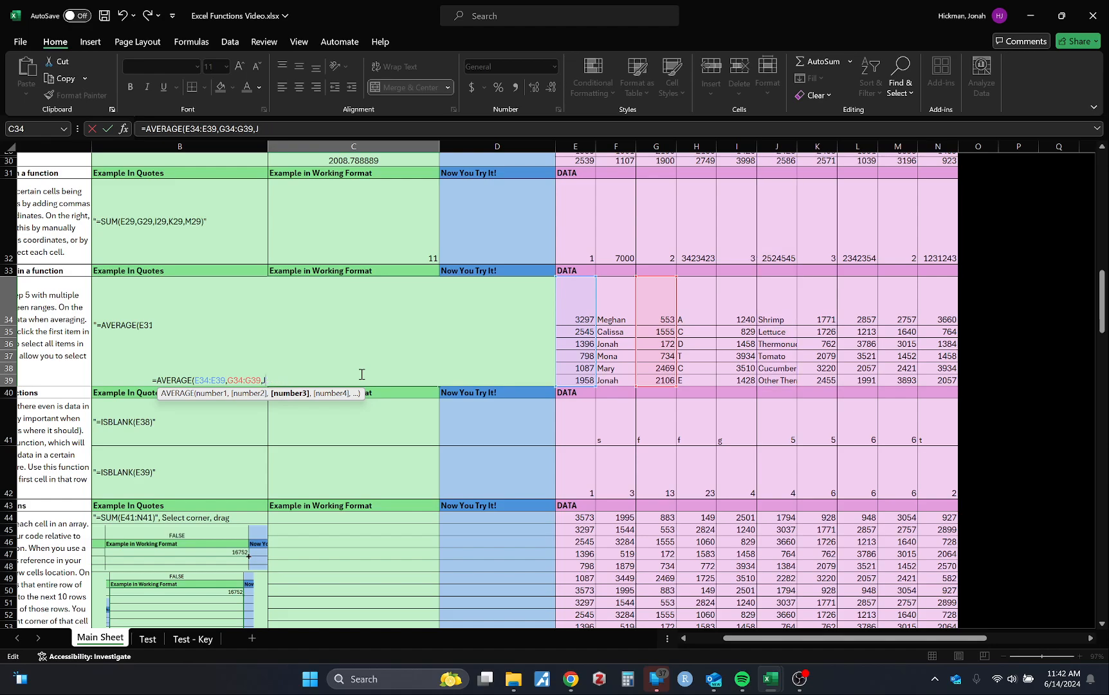
Select I34:I39 as the third range of C34's AVERAGE formula
{"action": "left_click_drag", "start_coordinate": [743, 298], "coordinate": [740, 381]}
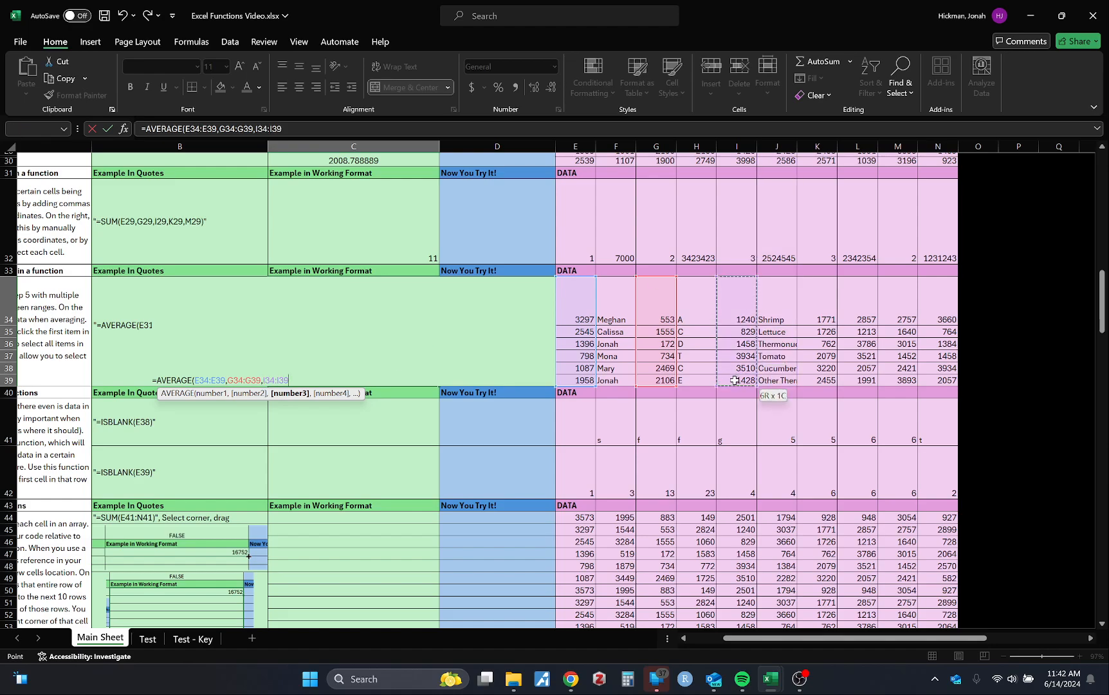
{"action": "type", "text": ","}
{"action": "left_click_drag", "start_coordinate": [859, 308], "coordinate": [861, 378]}
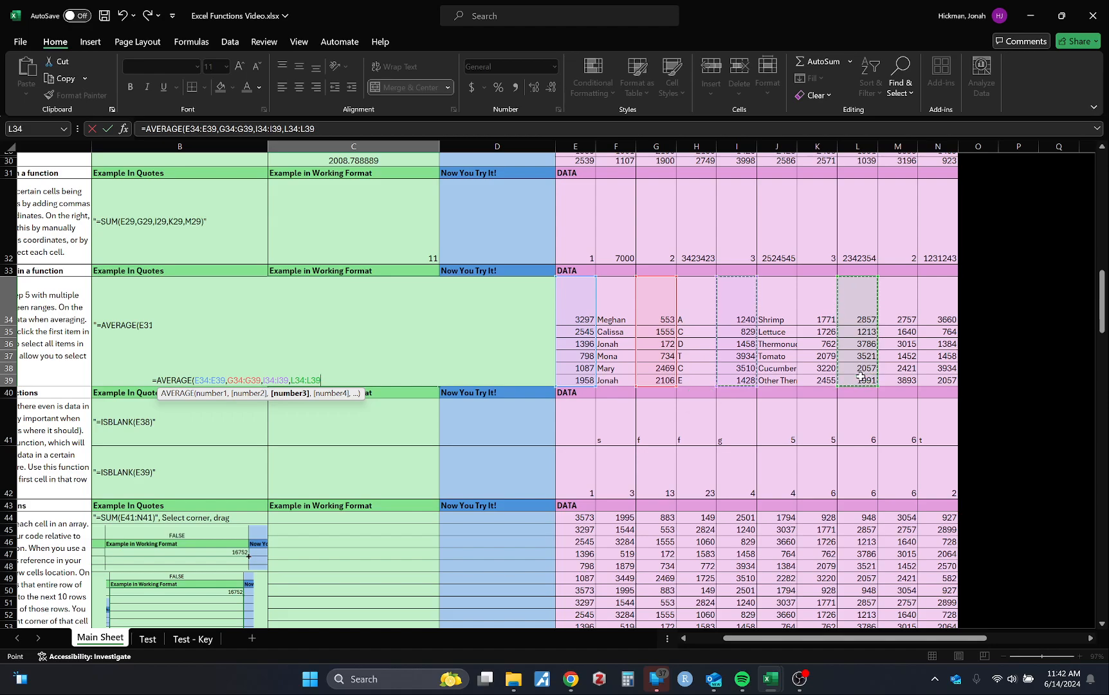
{"action": "left_click", "coordinate": [341, 383]}
{"action": "key", "text": "BackSpace"}
{"action": "key", "text": "BackSpace"}
{"action": "key", "text": "BackSpace"}
{"action": "key", "text": "BackSpace"}
{"action": "key", "text": "BackSpace"}
{"action": "key", "text": "BackSpace"}
{"action": "key", "text": "BackSpace"}
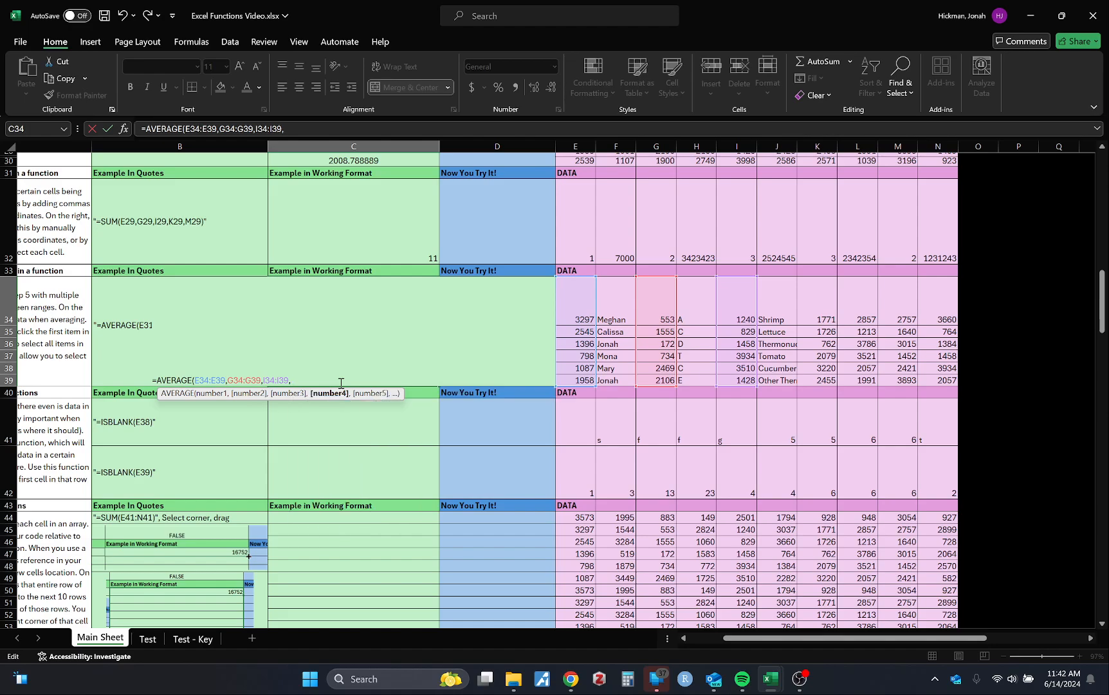
Add ranges K34:K39 and M34:M39, completing C34's formula as =AVERAGE(E34:E39,G34:G39,I34:I39,K34:K39,M34:M39)
{"action": "left_click_drag", "start_coordinate": [812, 305], "coordinate": [818, 380]}
{"action": "type", "text": ","}
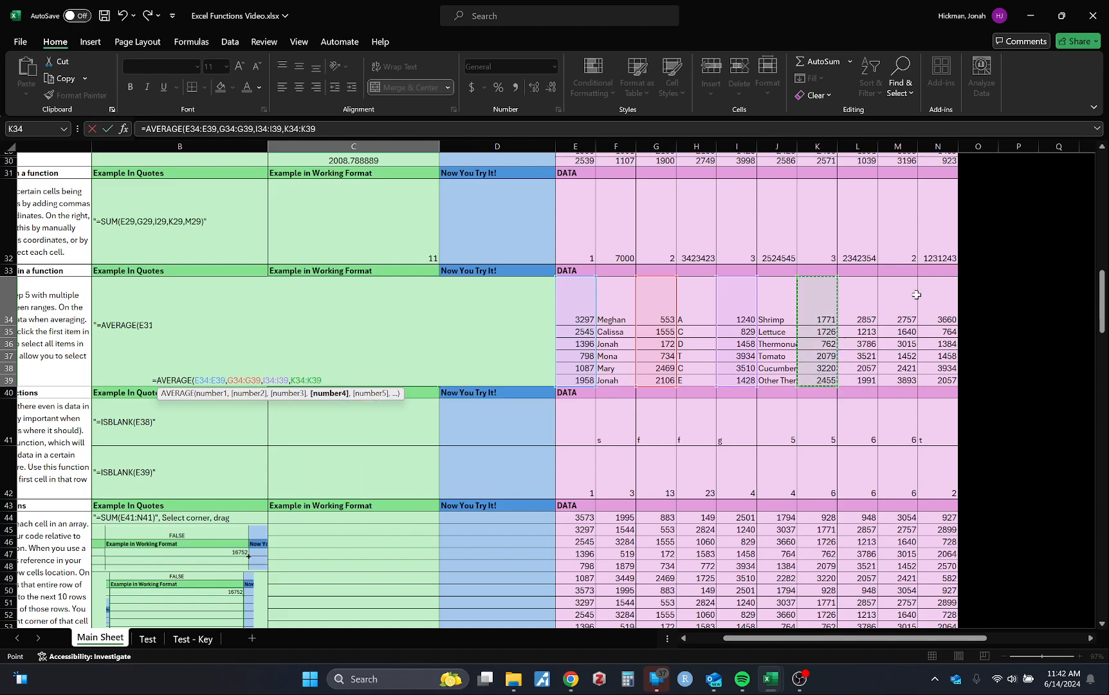
{"action": "left_click_drag", "start_coordinate": [899, 305], "coordinate": [897, 385]}
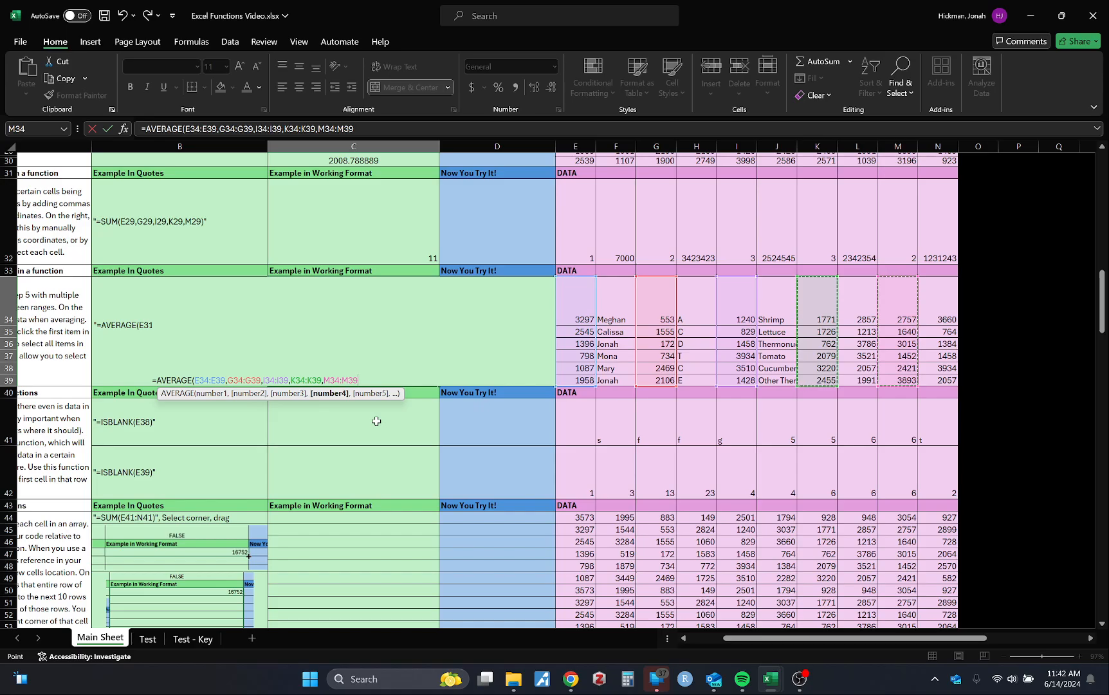
{"action": "key", "text": "Return"}
{"action": "scroll", "coordinate": [373, 386], "scroll_direction": "left", "scroll_amount": 3}
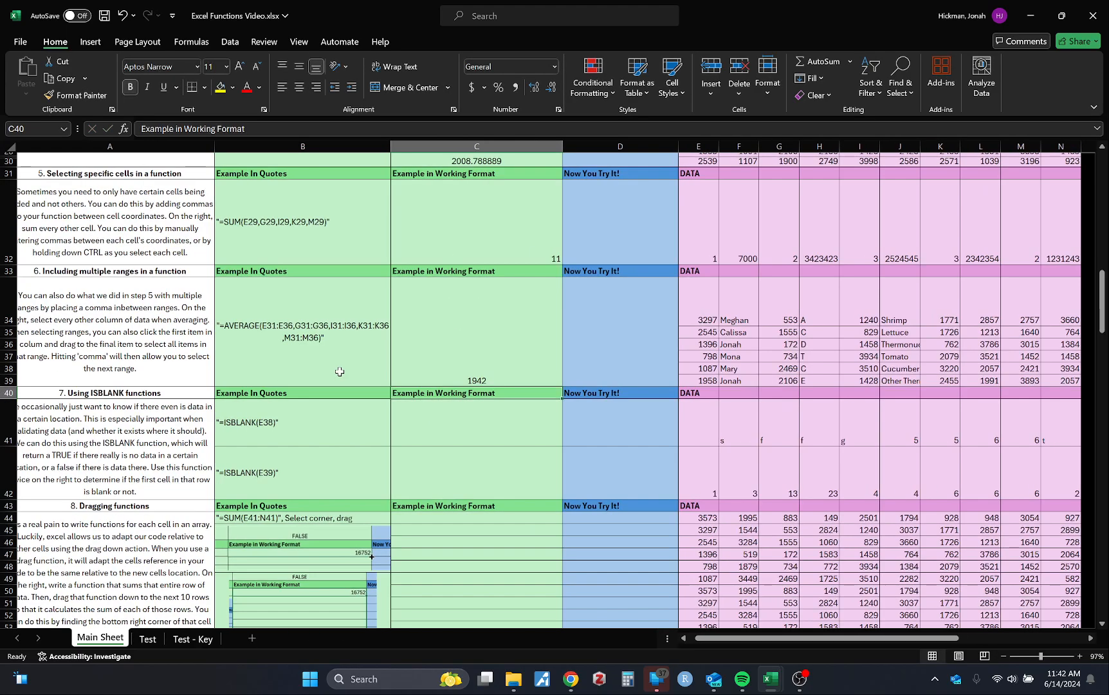
{"action": "scroll", "coordinate": [375, 371], "scroll_direction": "down", "scroll_amount": 5}
{"action": "scroll", "coordinate": [375, 372], "scroll_direction": "left", "scroll_amount": 1}
{"action": "scroll", "coordinate": [542, 334], "scroll_direction": "up", "scroll_amount": 4}
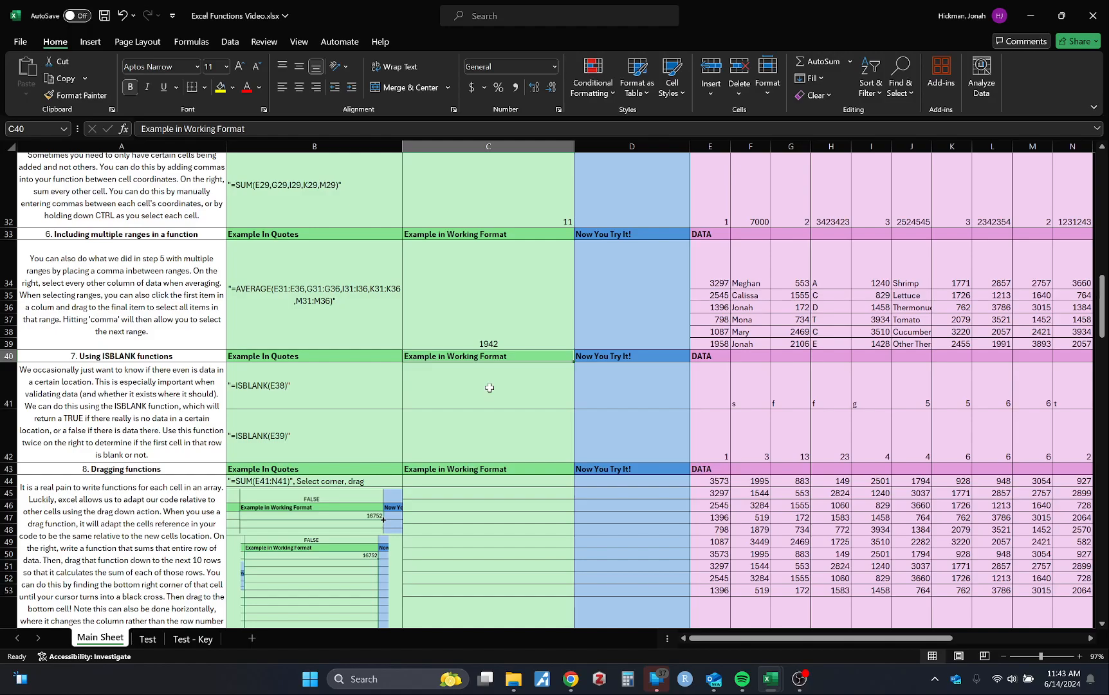
Enter =ISBLANK(E41) in C41 as the first ISBLANK working-format example
{"action": "left_click", "coordinate": [694, 397]}
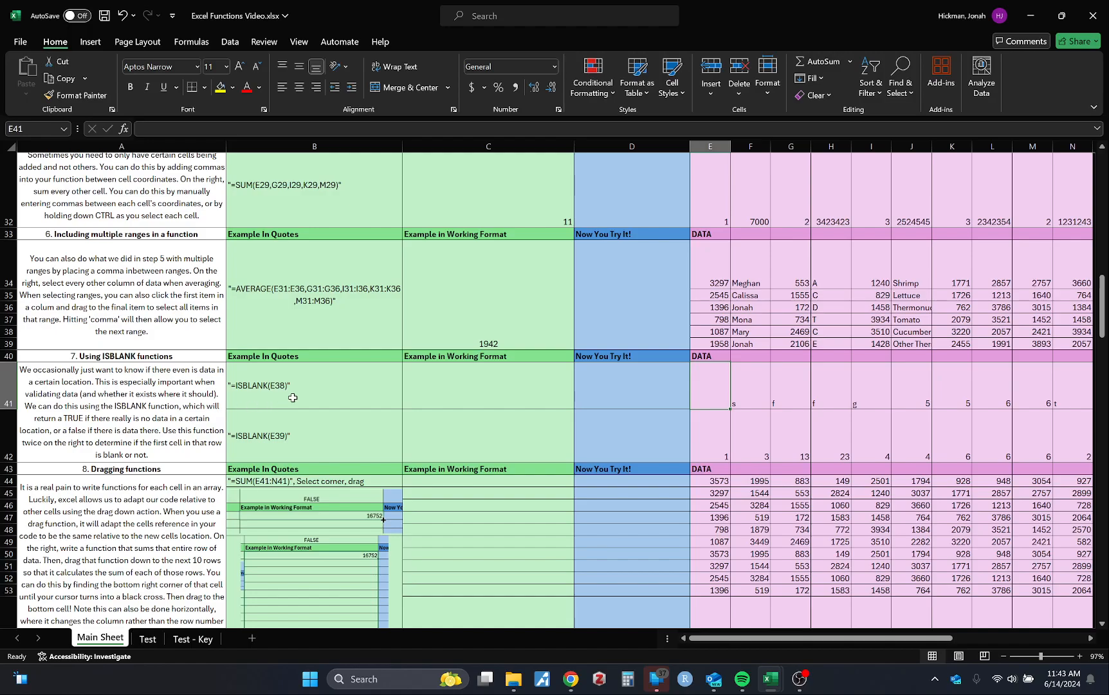
{"action": "left_click", "coordinate": [517, 378]}
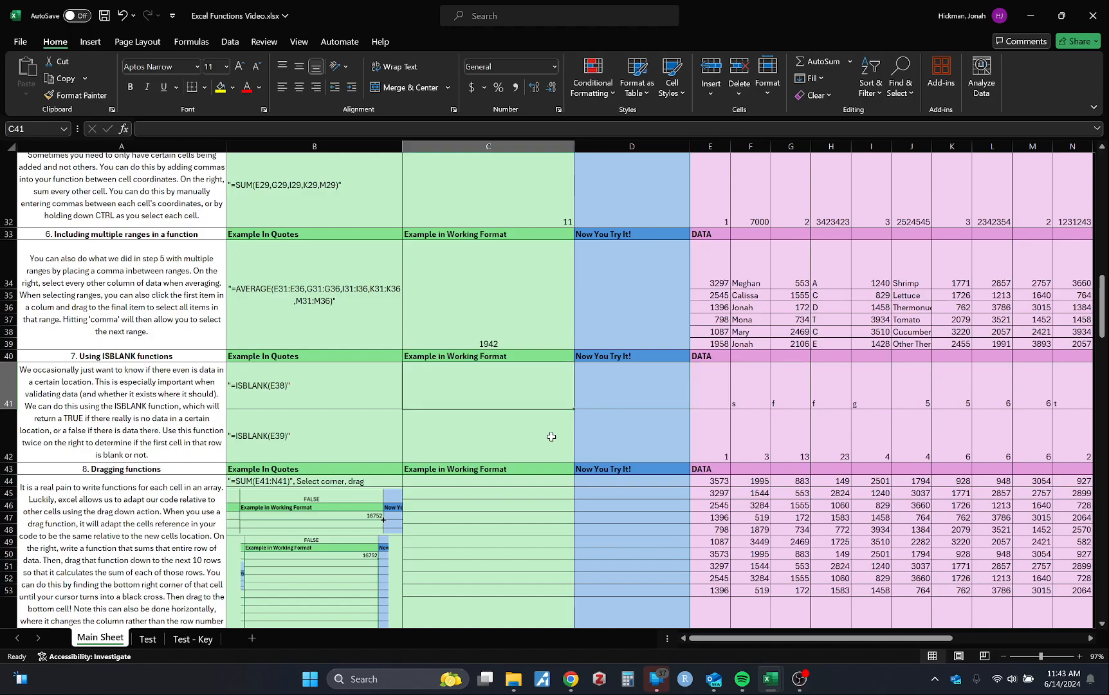
{"action": "type", "text": "=isbl"}
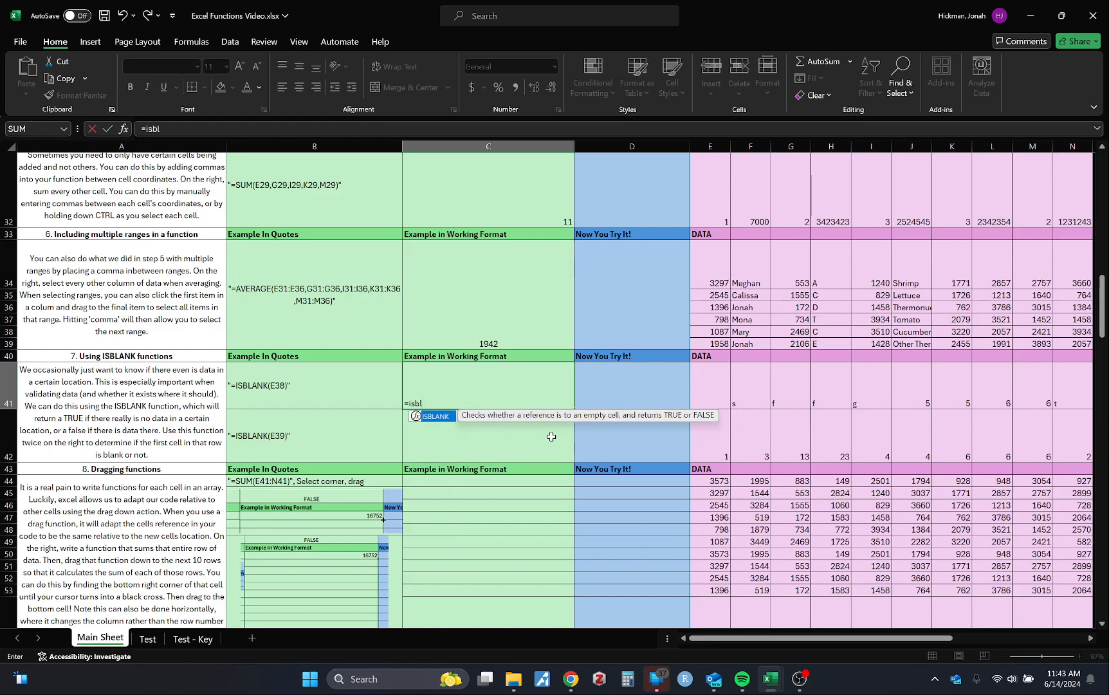
{"action": "key", "text": "Tab"}
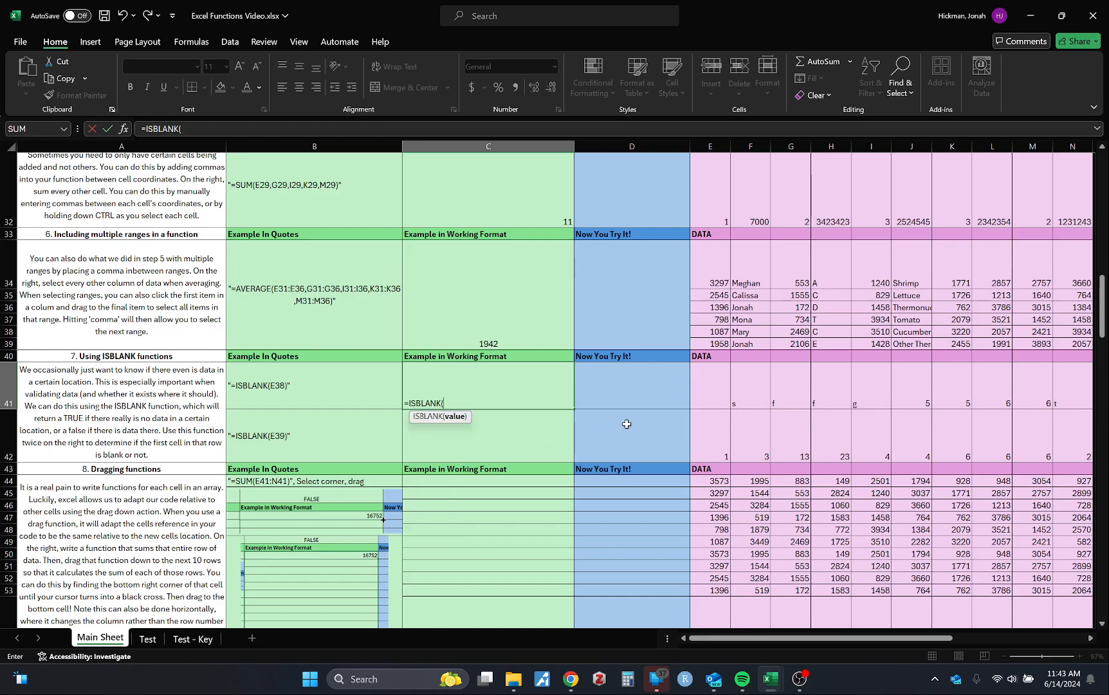
{"action": "scroll", "coordinate": [627, 424], "scroll_direction": "right", "scroll_amount": 1}
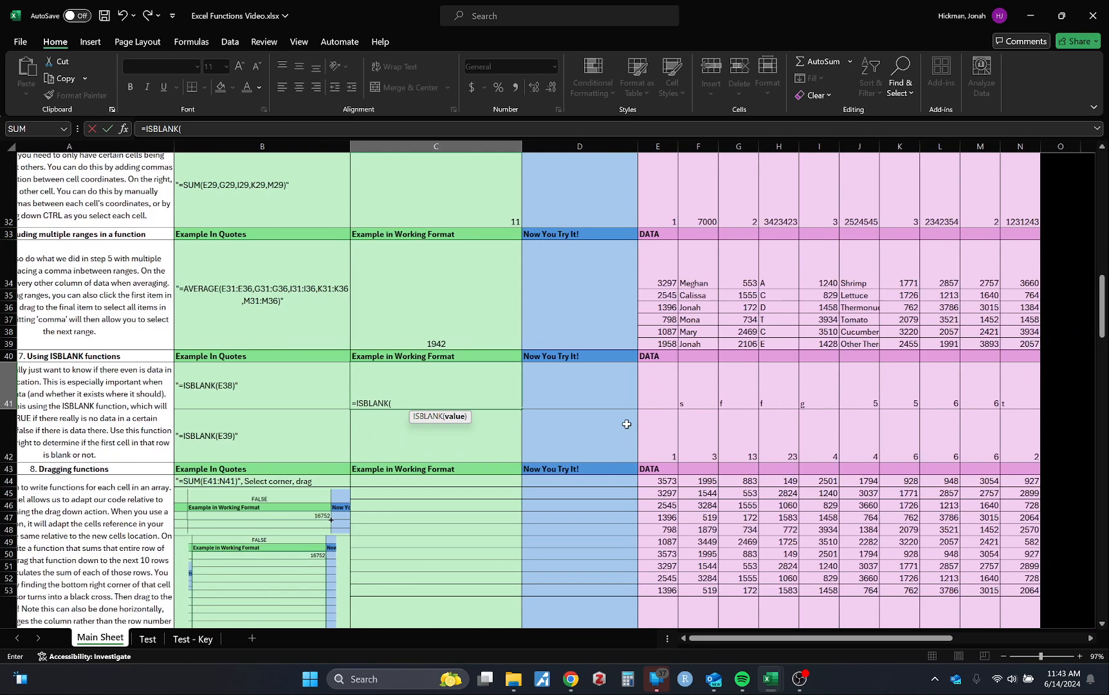
{"action": "left_click", "coordinate": [660, 390]}
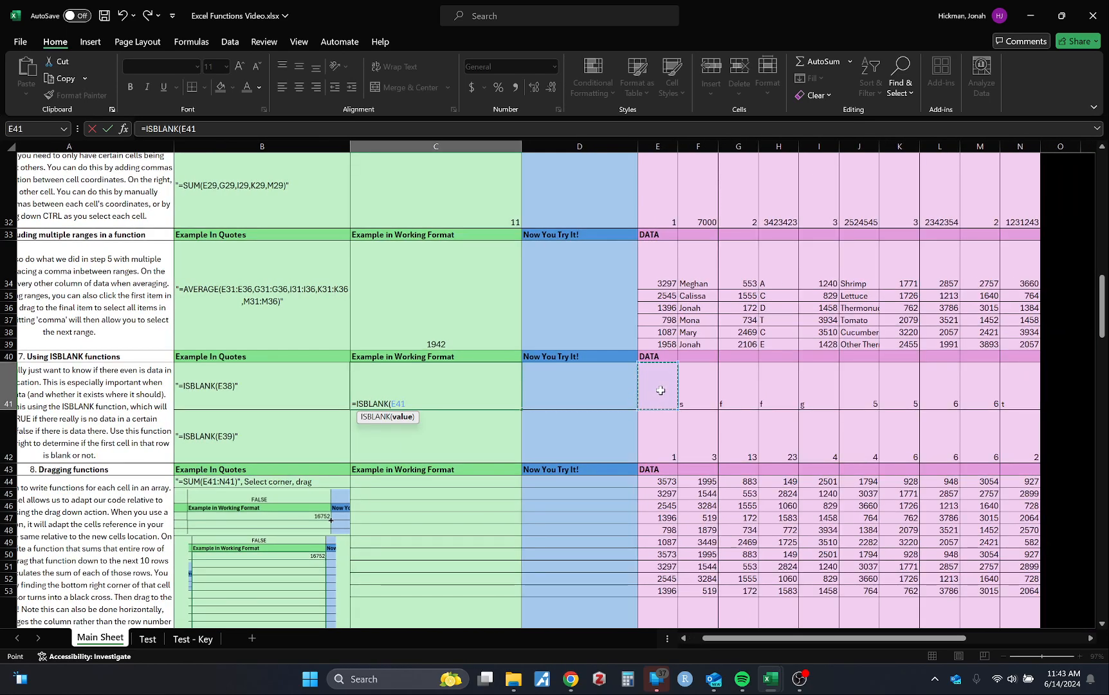
{"action": "type", "text": ")"}
{"action": "key", "text": "Return"}
Change C41's formula to =ISBLANK(F41) and inspect cell F41
{"action": "left_click", "coordinate": [438, 391]}
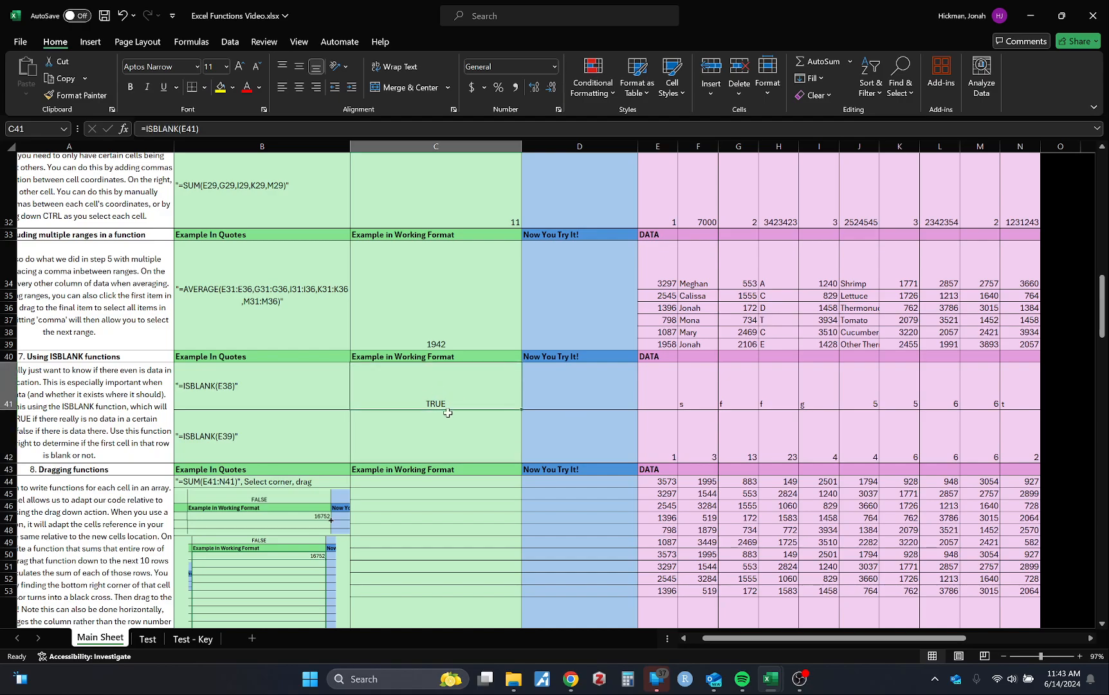
{"action": "left_click", "coordinate": [196, 129]}
{"action": "key", "text": "BackSpace"}
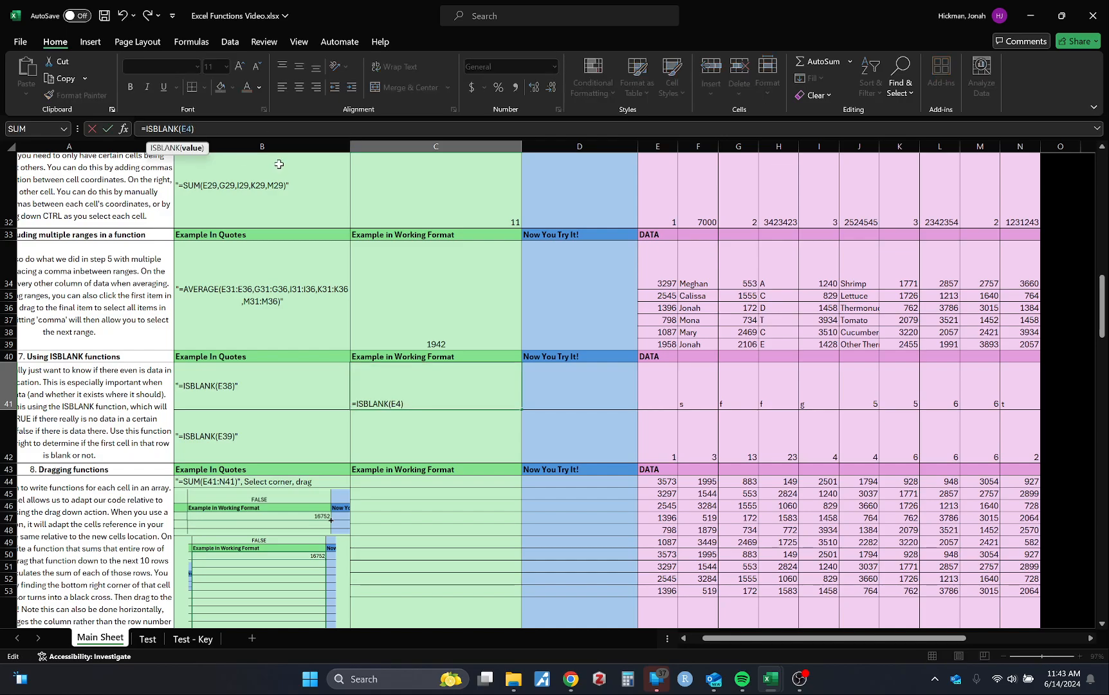
{"action": "key", "text": "BackSpace"}
{"action": "type", "text": "F"}
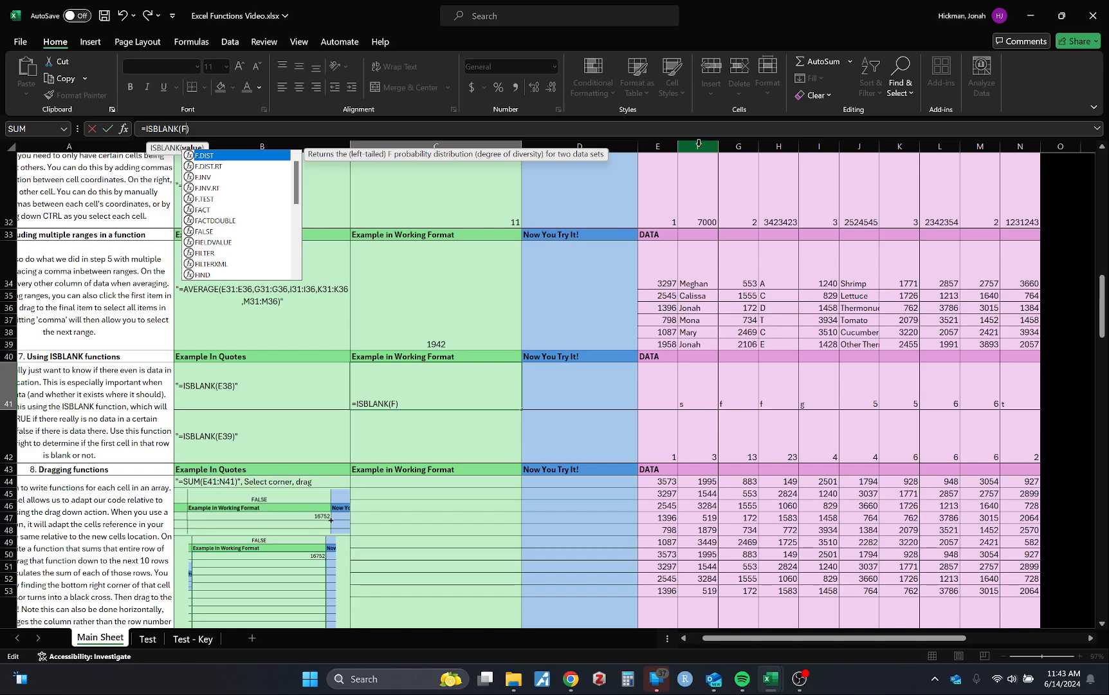
{"action": "type", "text": "41"}
{"action": "key", "text": "Return"}
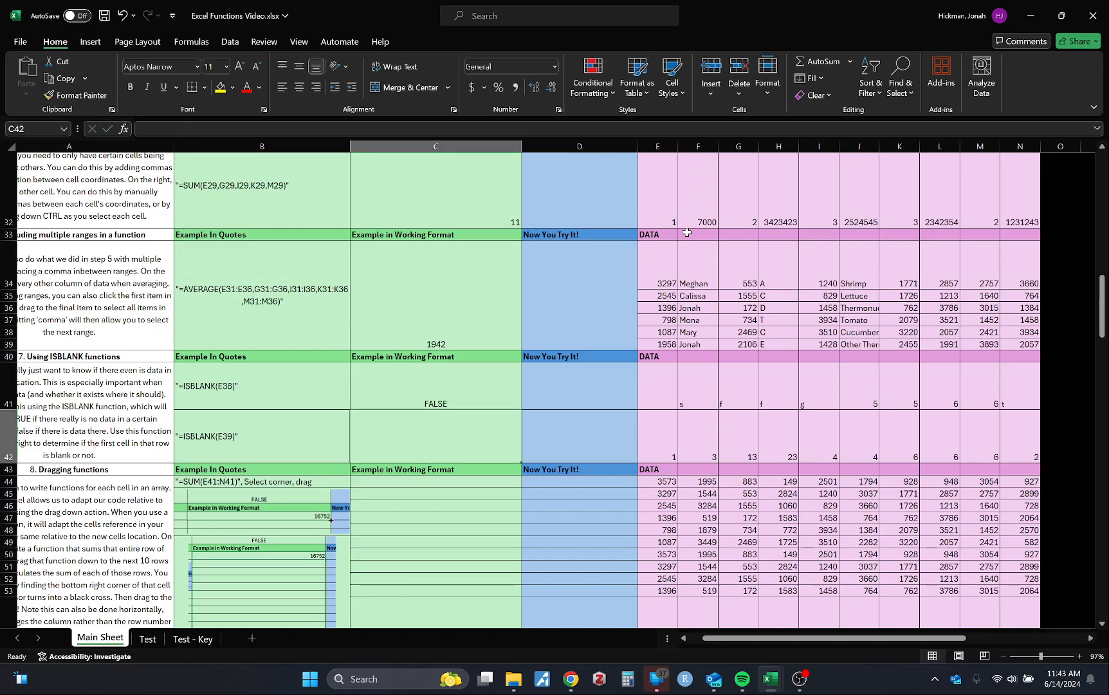
{"action": "left_click", "coordinate": [709, 389]}
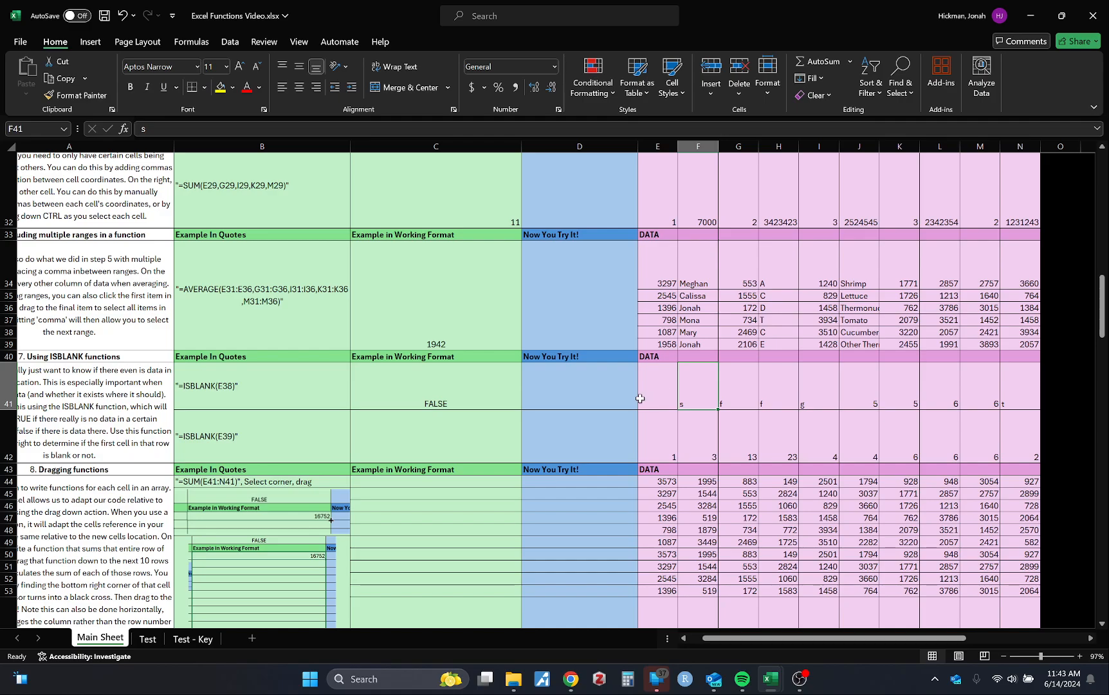
Try an ISBLANK function over the whole data row in C41, entering =ISBLANK(E41:N41)
{"action": "left_click", "coordinate": [481, 384]}
{"action": "type", "text": "="}
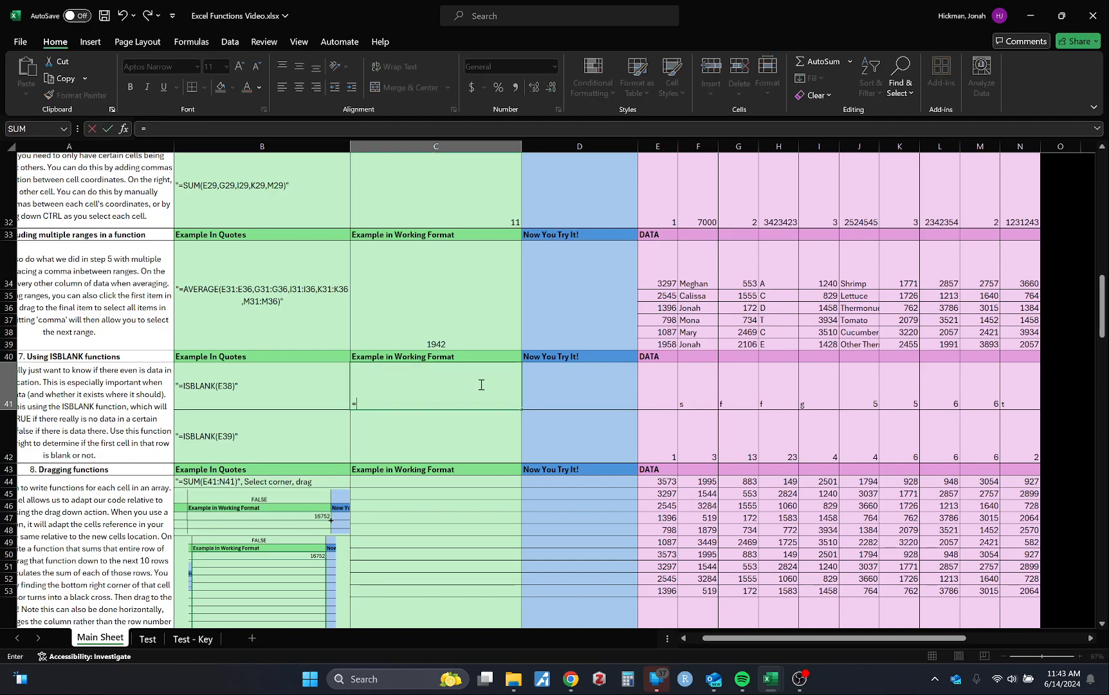
{"action": "type", "text": "is"}
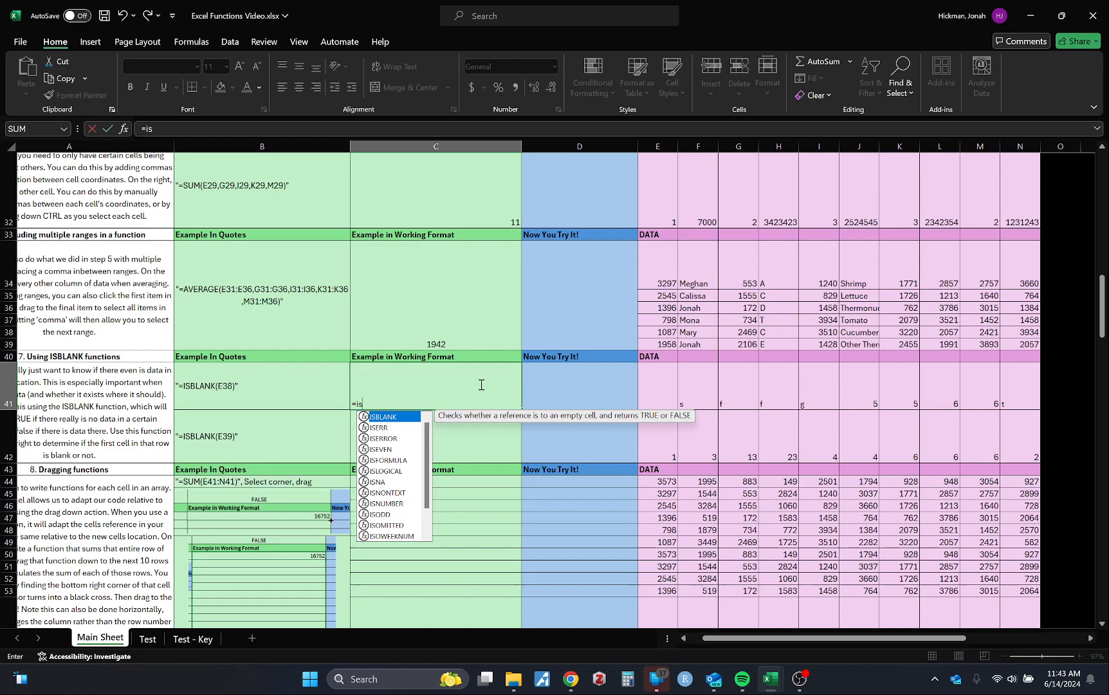
{"action": "key", "text": "Tab"}
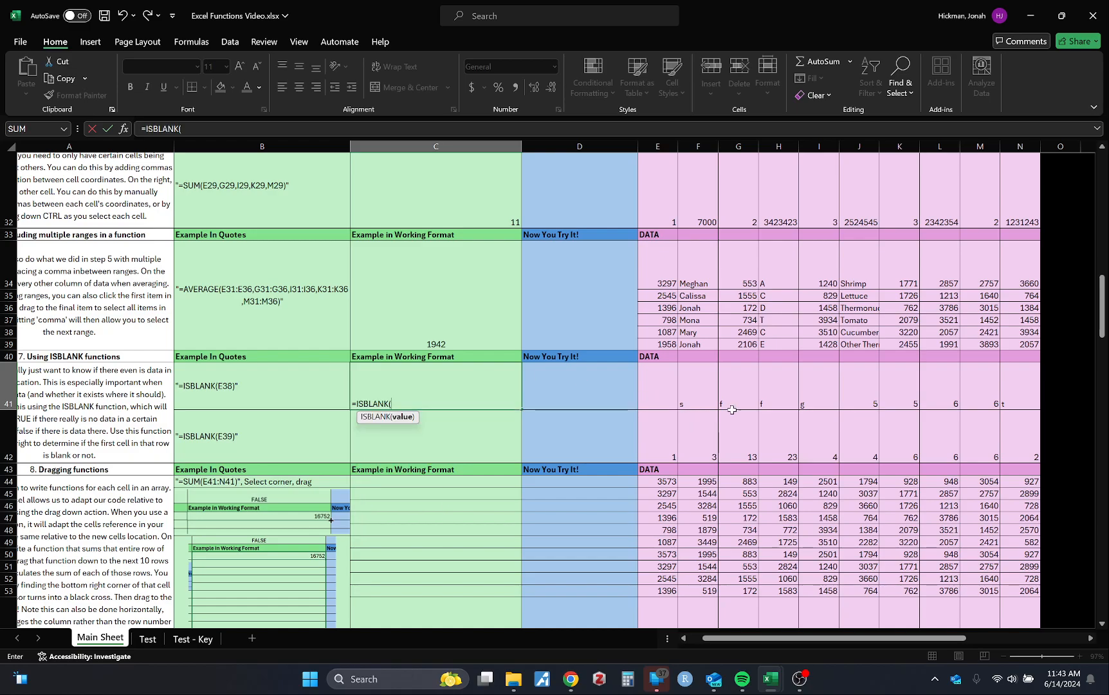
{"action": "left_click_drag", "start_coordinate": [670, 395], "coordinate": [1009, 396]}
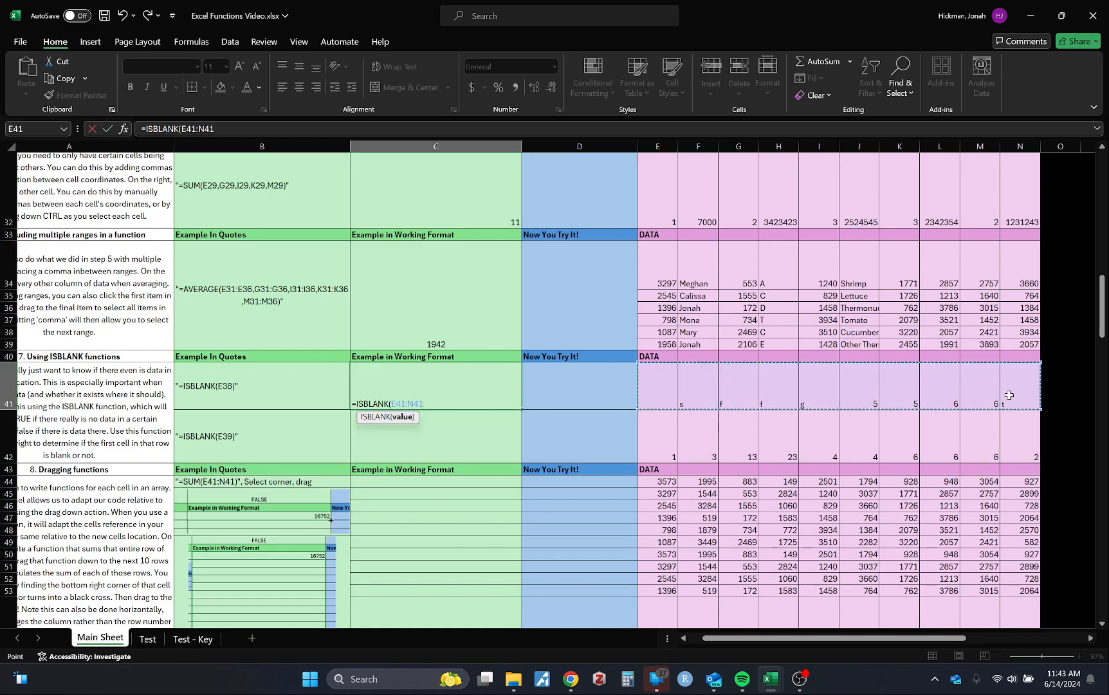
{"action": "type", "text": ")"}
{"action": "key", "text": "Return"}
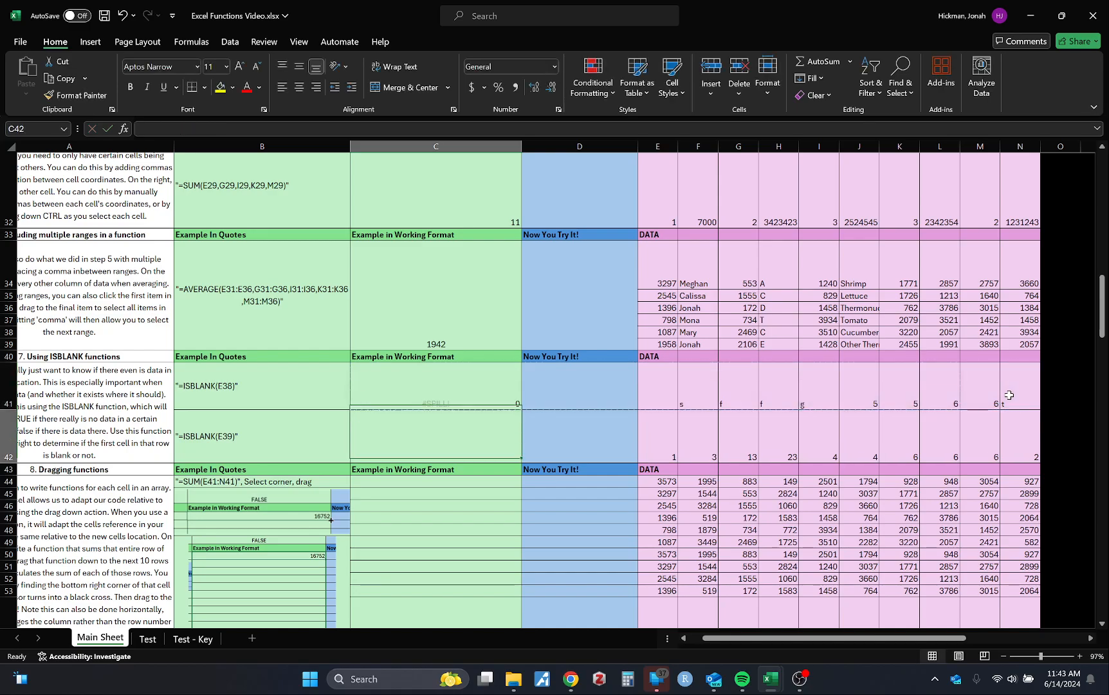
Replace C41's range formula with an ISBLANK function testing only cell E41
{"action": "left_click", "coordinate": [477, 403]}
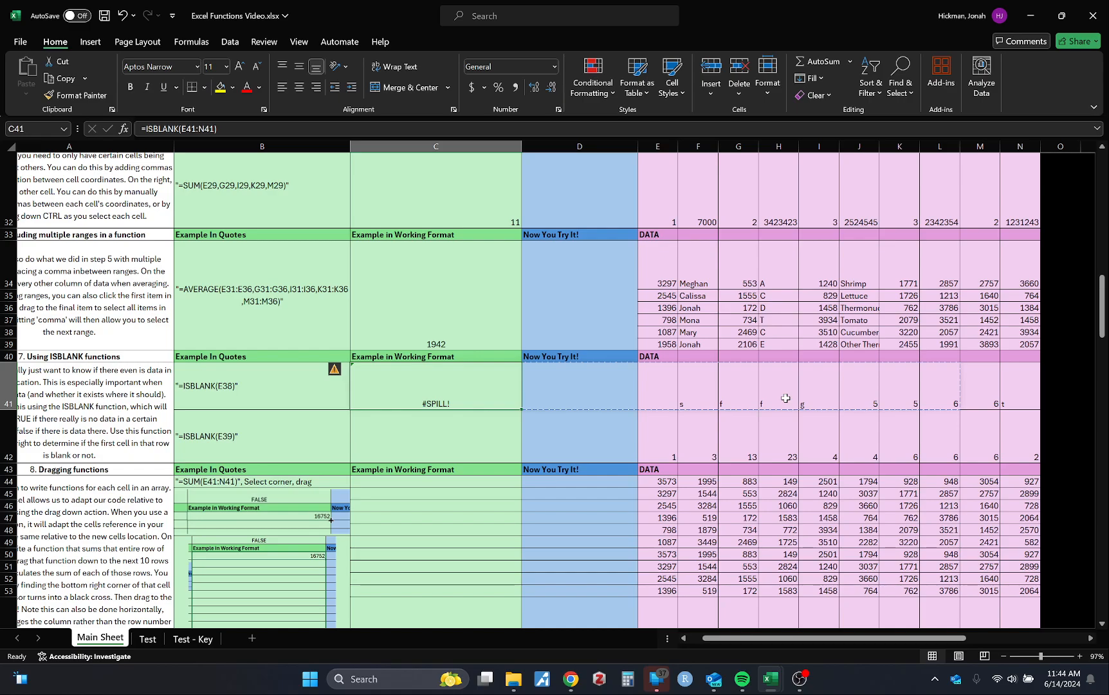
{"action": "scroll", "coordinate": [718, 421], "scroll_direction": "right", "scroll_amount": 1}
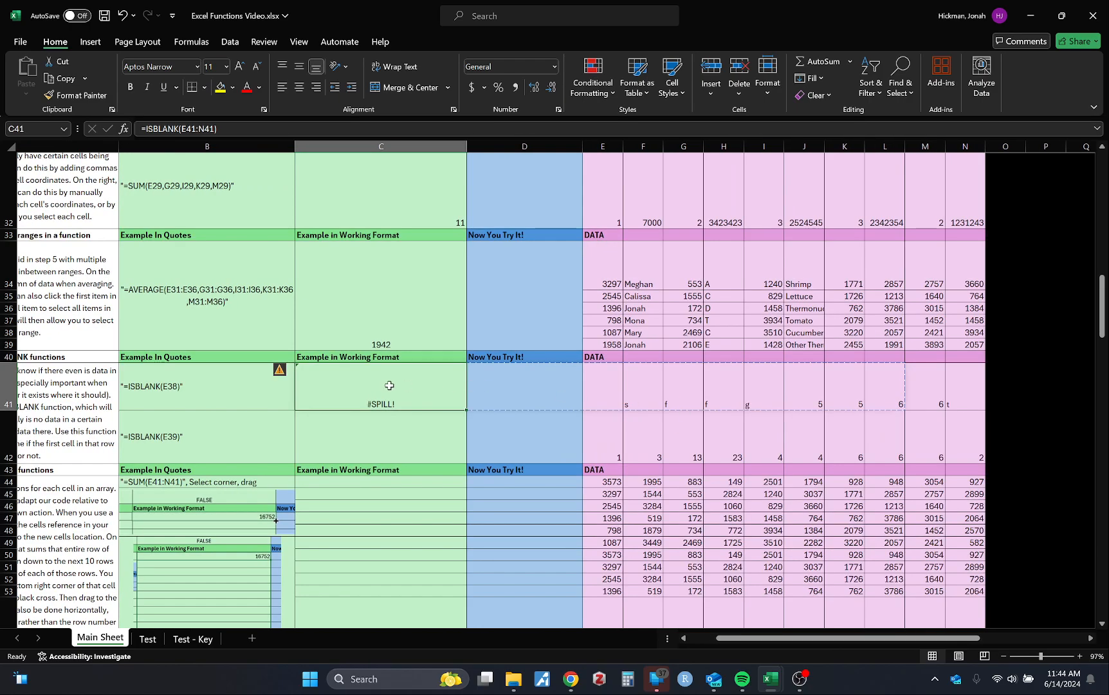
{"action": "type", "text": "=isbl"}
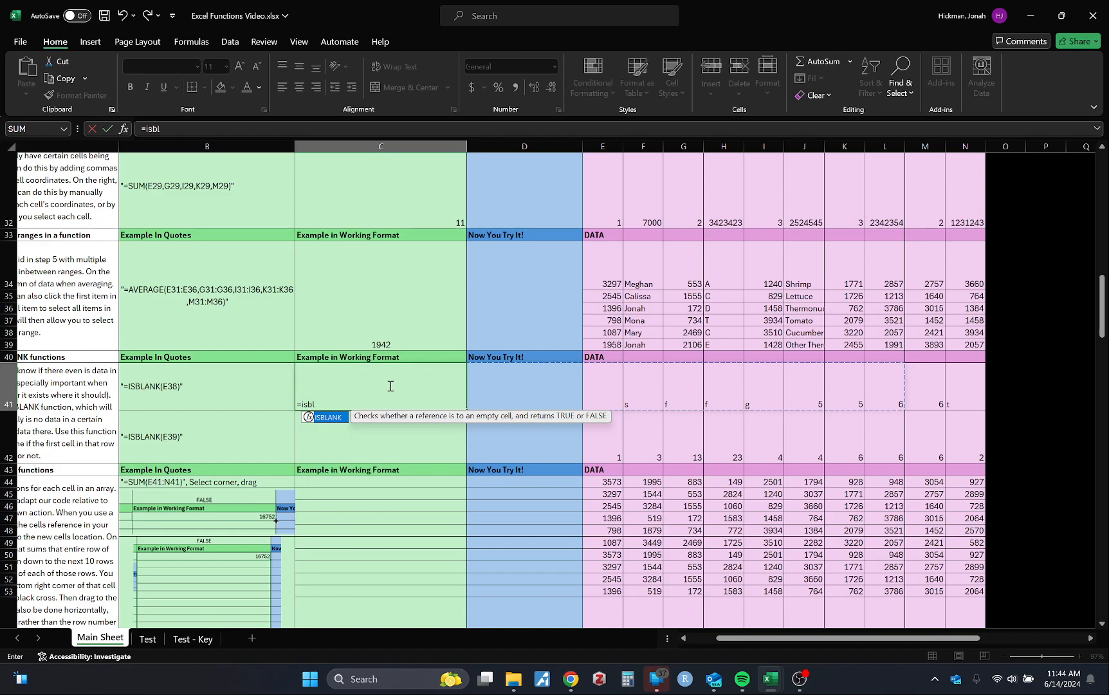
{"action": "key", "text": "Tab"}
{"action": "left_click", "coordinate": [597, 400]}
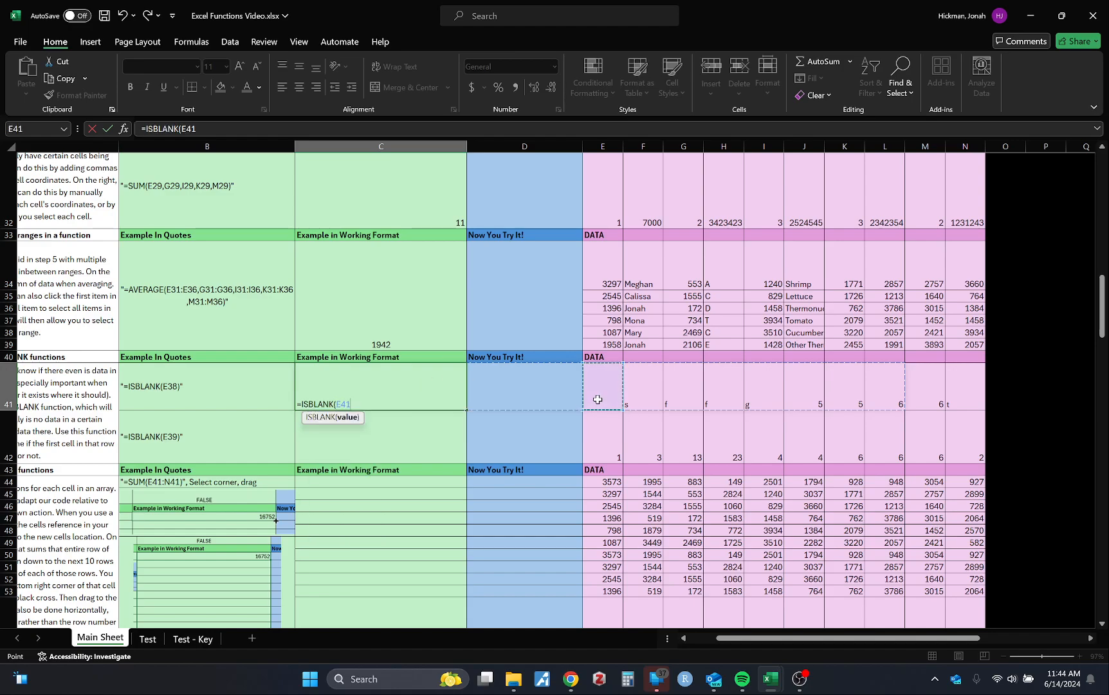
{"action": "key", "text": "Return"}
Enter an ISBLANK function in C42 that tests cell E42
{"action": "type", "text": "="}
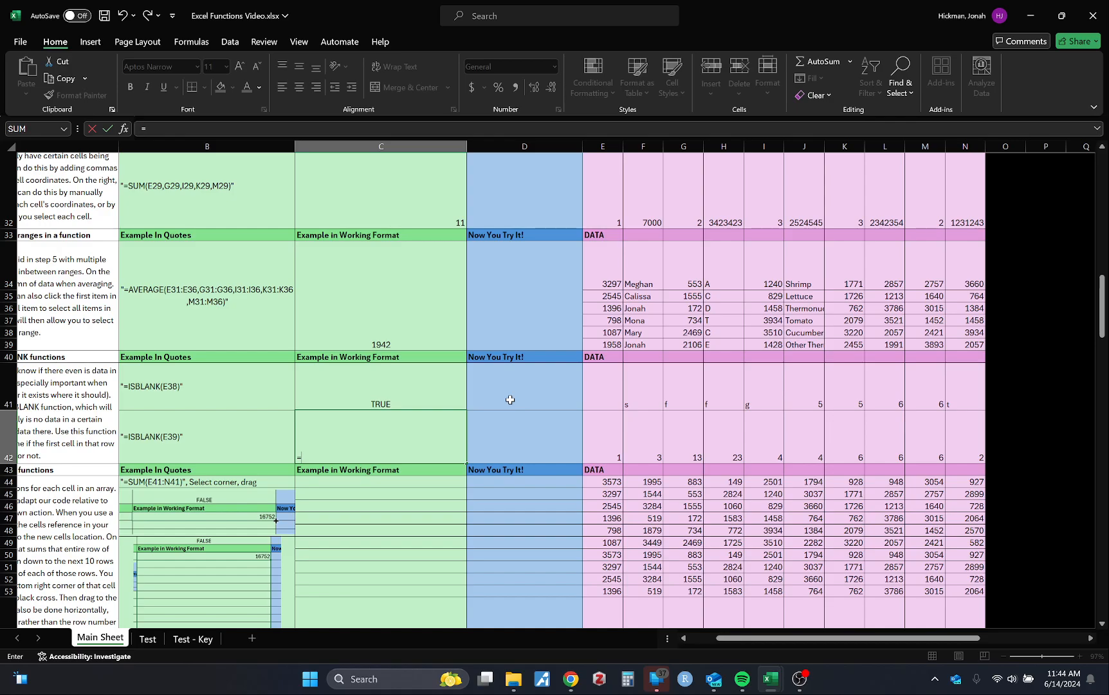
{"action": "type", "text": "isb"}
{"action": "key", "text": "Tab"}
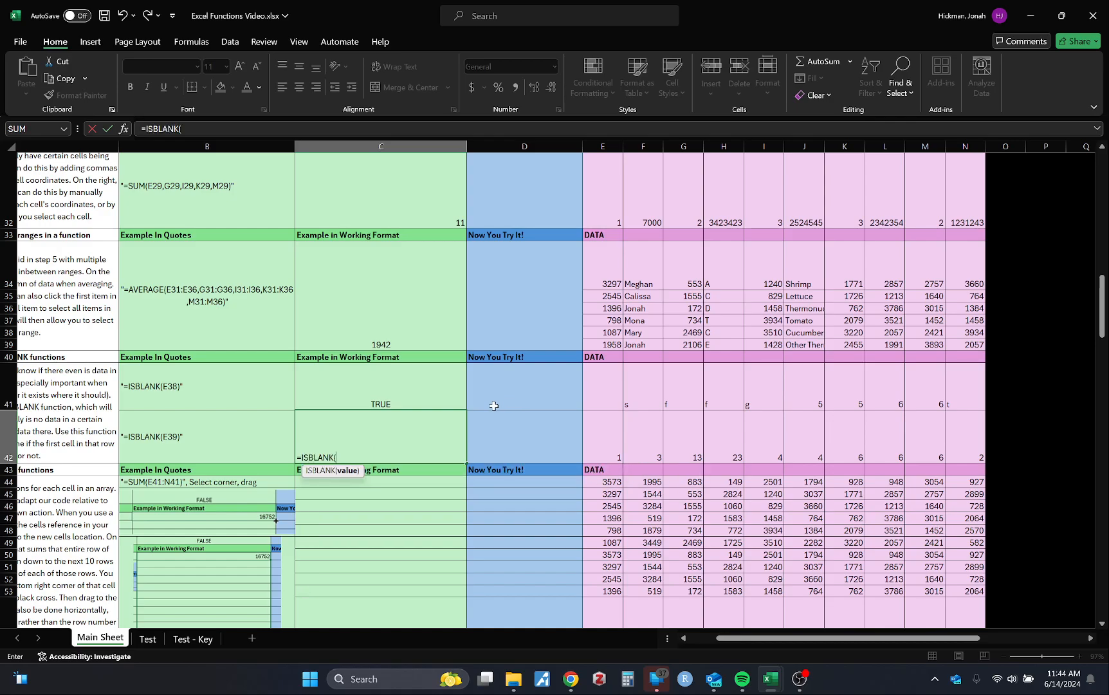
{"action": "scroll", "coordinate": [491, 407], "scroll_direction": "left", "scroll_amount": 1}
{"action": "left_click", "coordinate": [625, 444]}
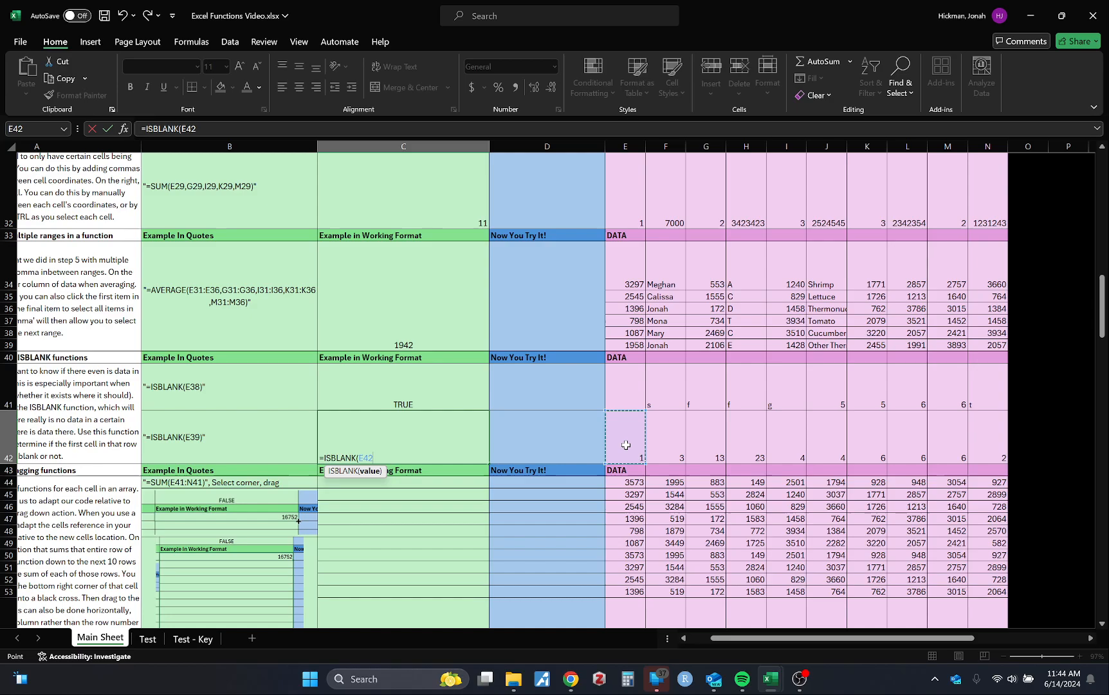
{"action": "key", "text": "Return"}
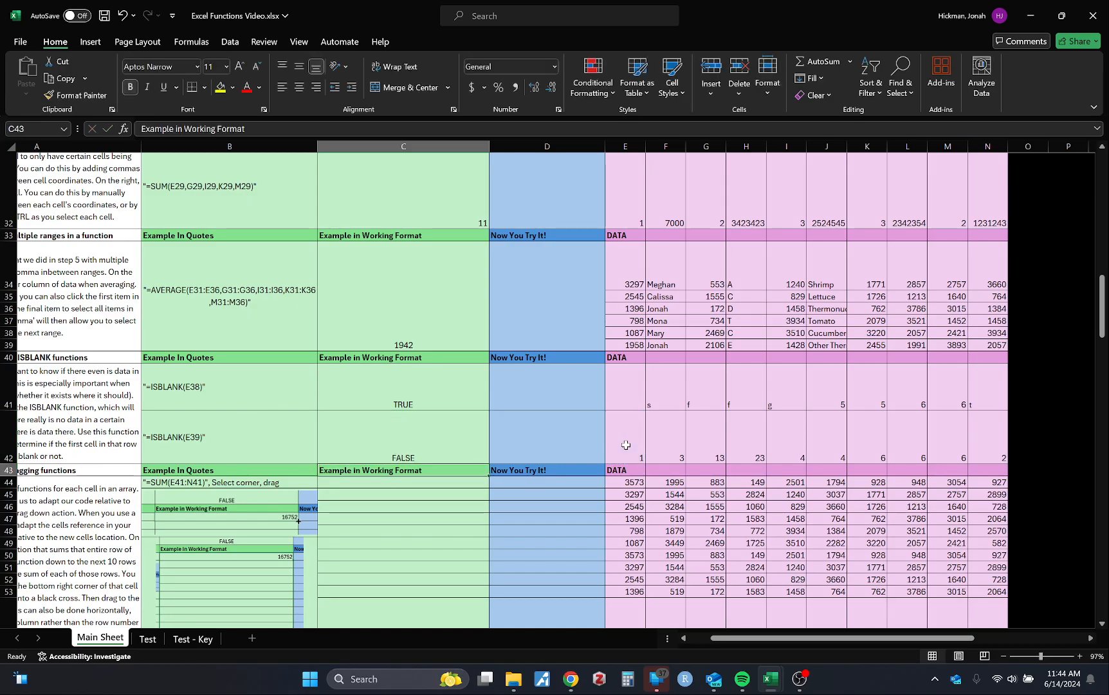
Review the dragging functions section and the example formulas in C41, C11 and C13, including C11's source cells E11:G11
{"action": "scroll", "coordinate": [542, 442], "scroll_direction": "down", "scroll_amount": 3}
{"action": "scroll", "coordinate": [534, 399], "scroll_direction": "left", "scroll_amount": 2}
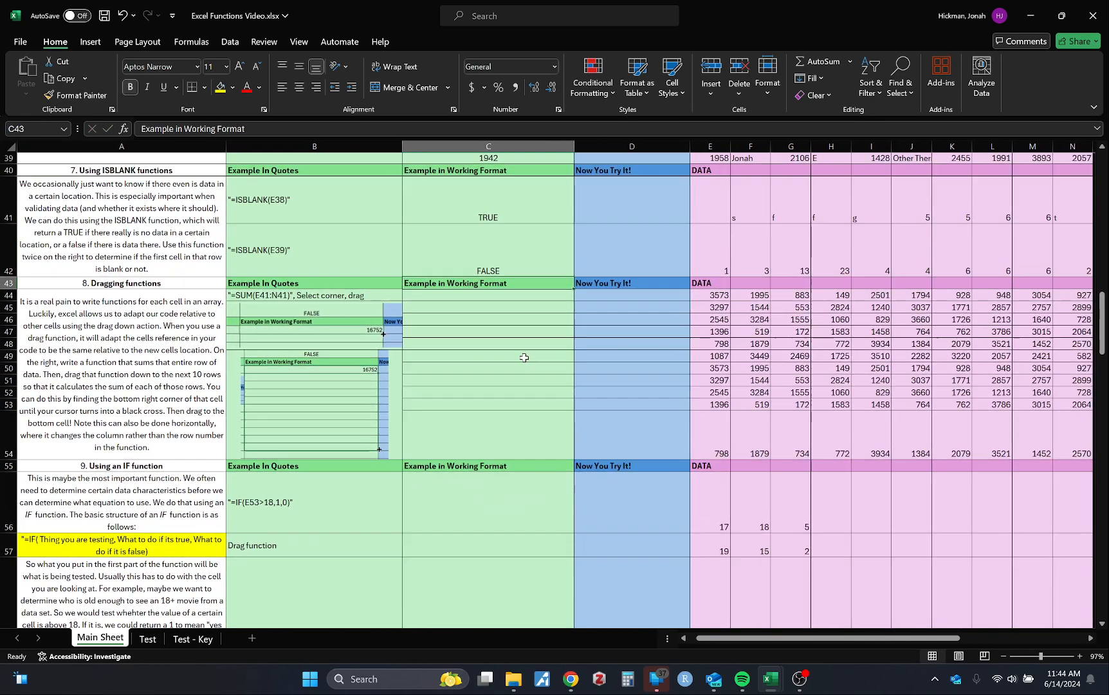
{"action": "scroll", "coordinate": [540, 333], "scroll_direction": "up", "scroll_amount": 1}
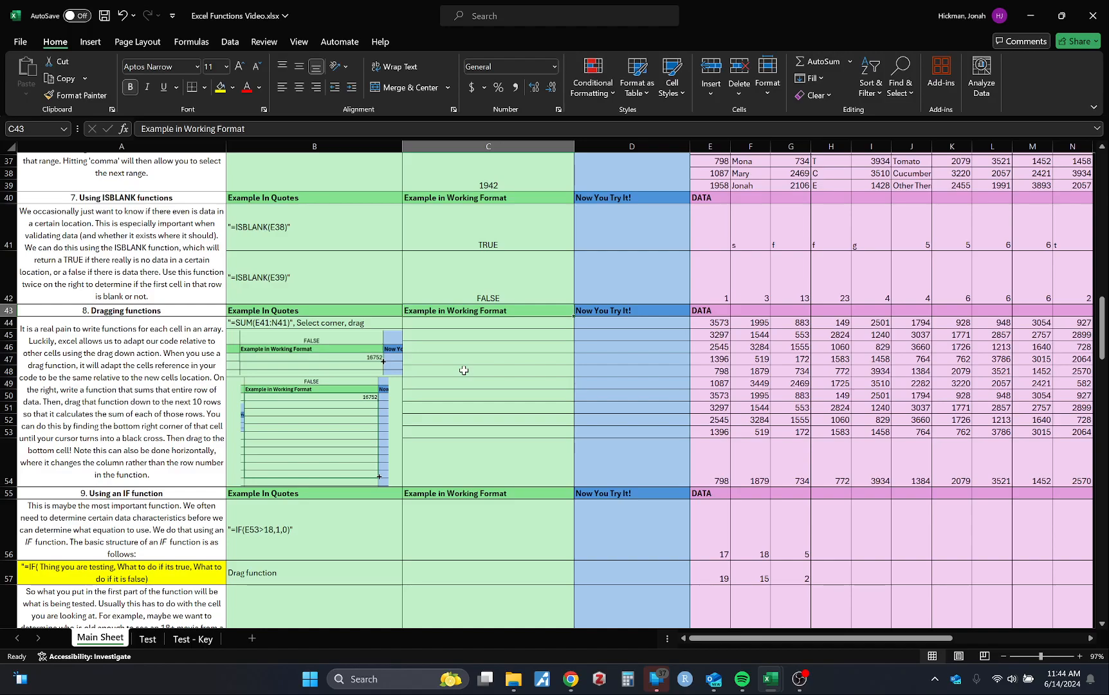
{"action": "scroll", "coordinate": [566, 362], "scroll_direction": "up", "scroll_amount": 1}
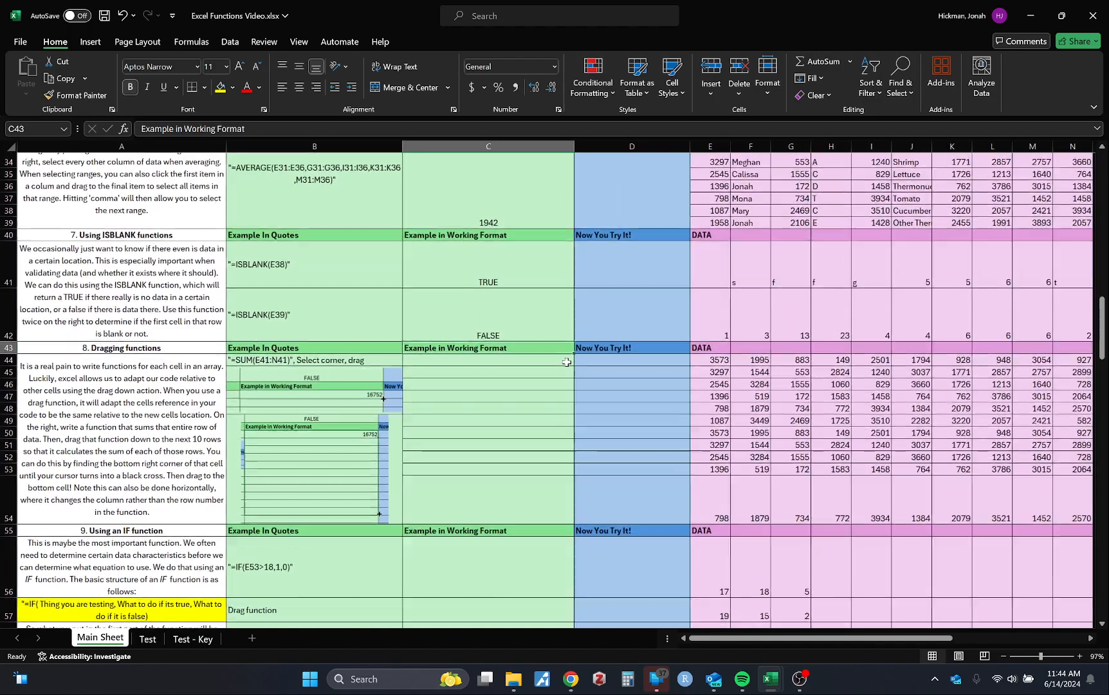
{"action": "left_click", "coordinate": [521, 278]}
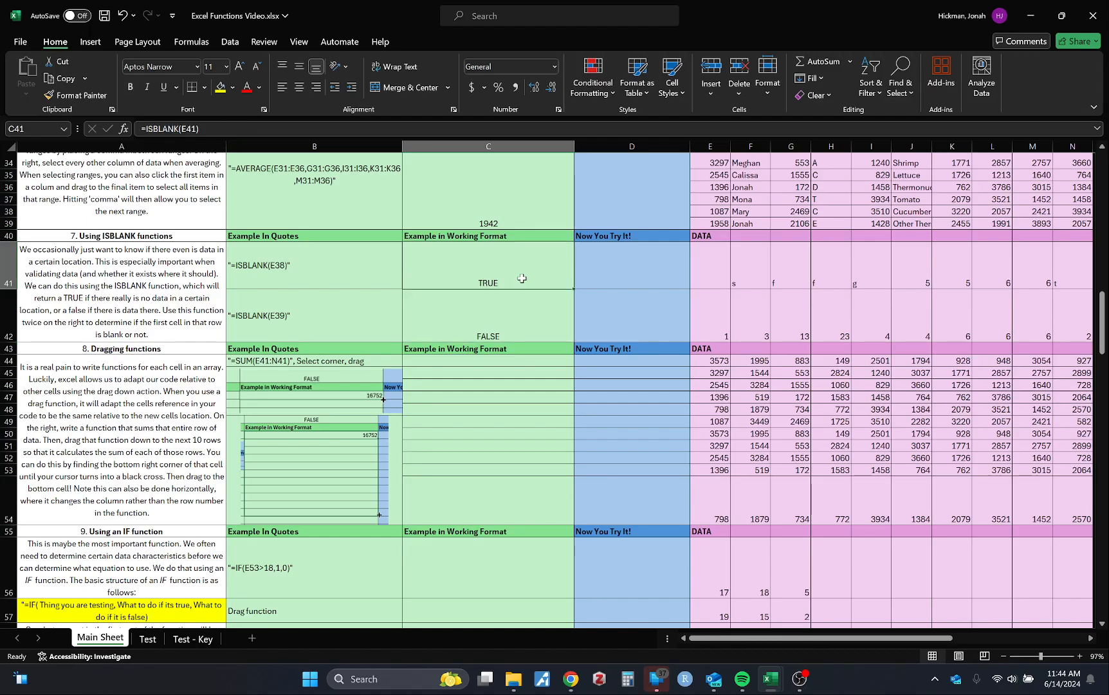
{"action": "scroll", "coordinate": [522, 278], "scroll_direction": "up", "scroll_amount": 8}
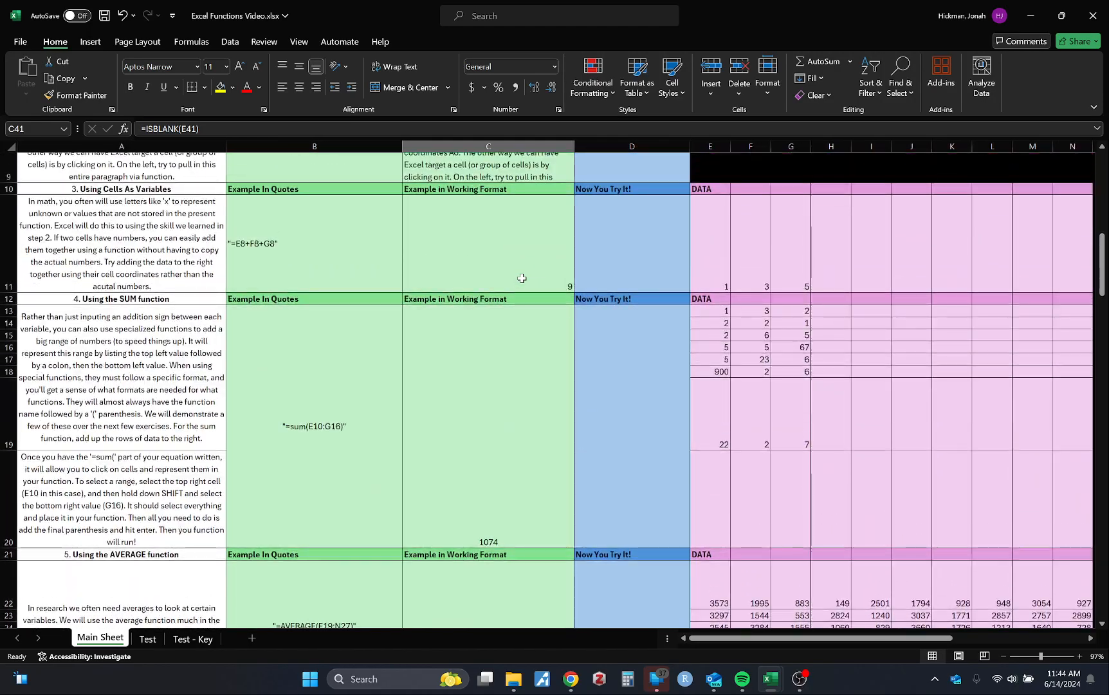
{"action": "scroll", "coordinate": [522, 278], "scroll_direction": "up", "scroll_amount": 3}
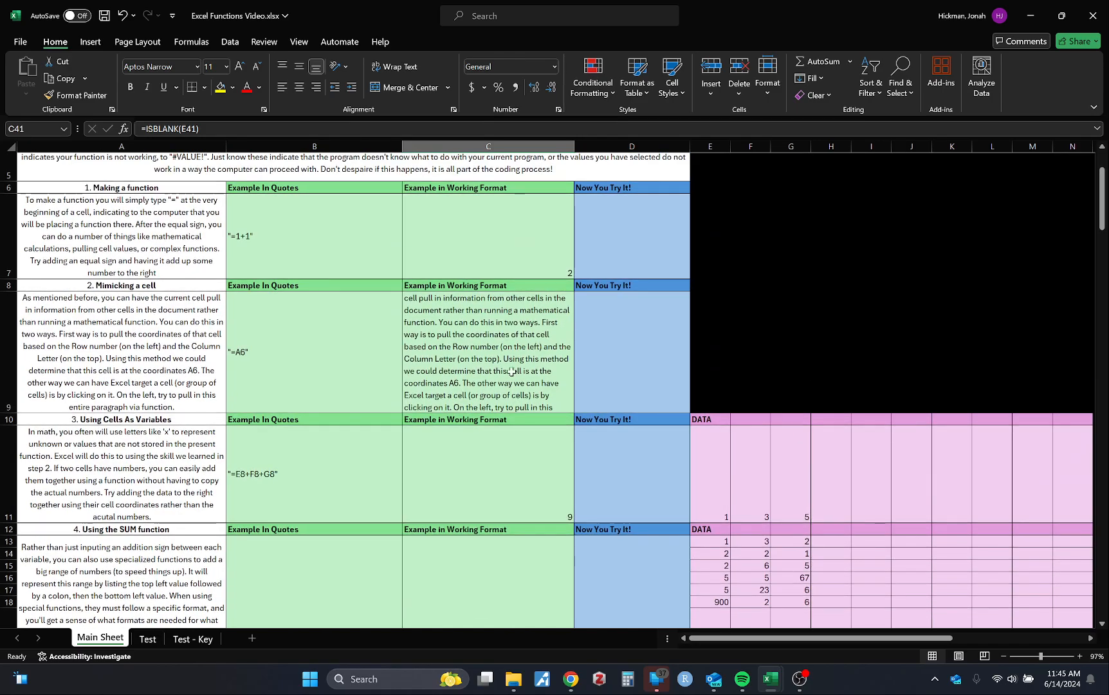
{"action": "scroll", "coordinate": [511, 371], "scroll_direction": "down", "scroll_amount": 2}
{"action": "left_click", "coordinate": [501, 241]}
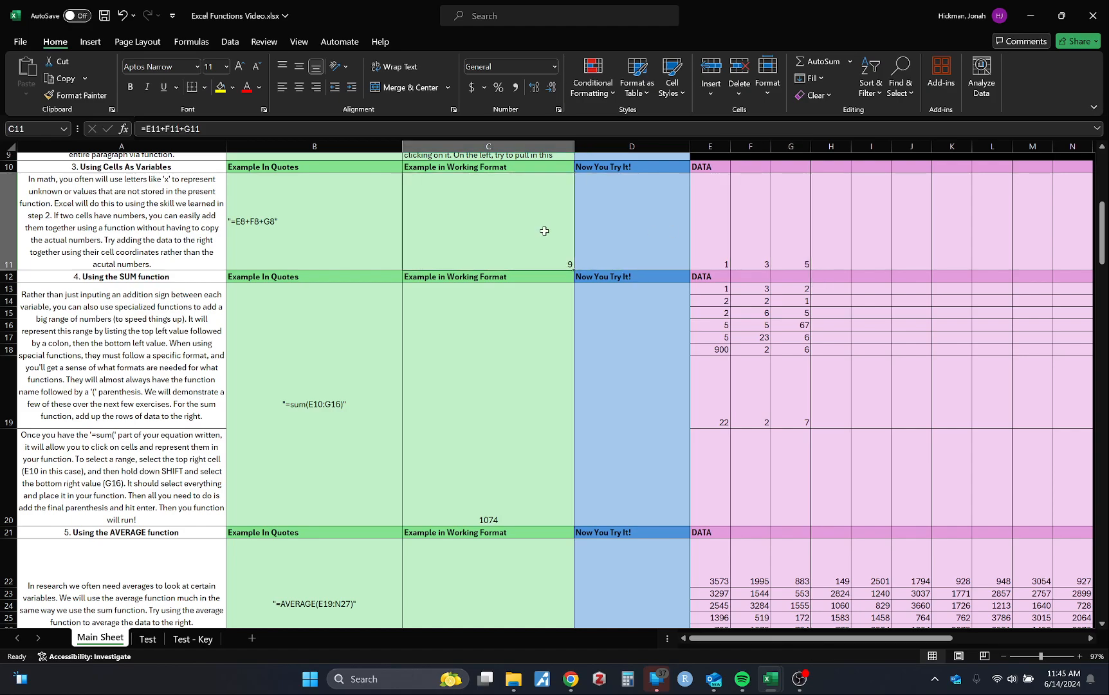
{"action": "left_click_drag", "start_coordinate": [714, 225], "coordinate": [788, 229]}
{"action": "left_click", "coordinate": [531, 317]}
{"action": "scroll", "coordinate": [530, 318], "scroll_direction": "up", "scroll_amount": 1}
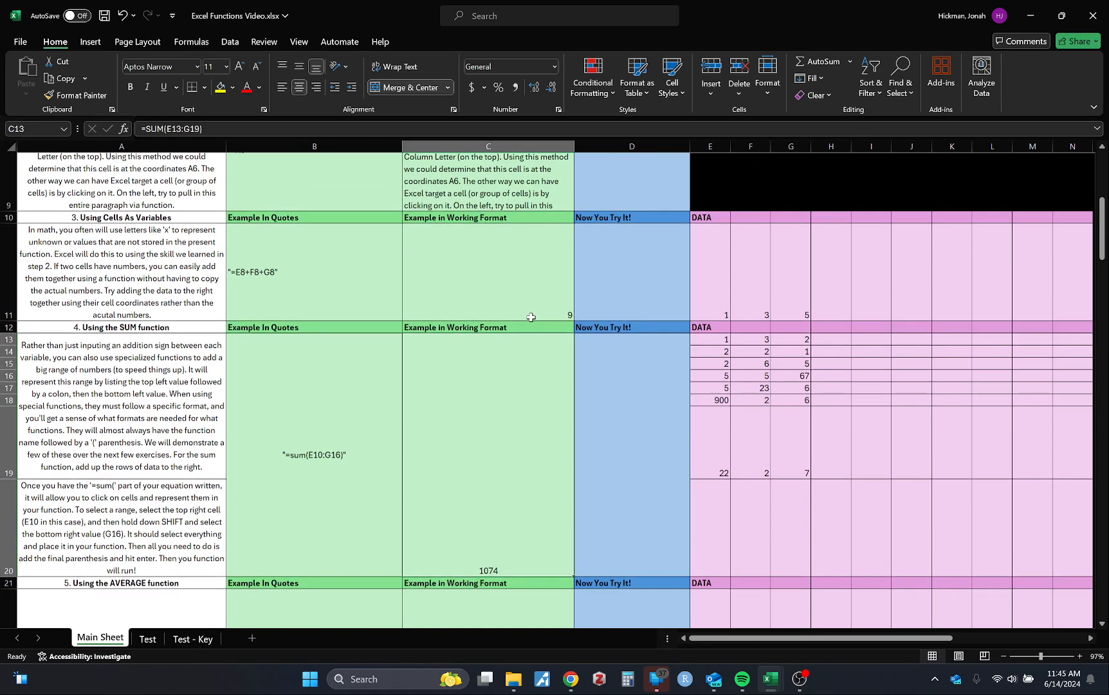
Examine the Test sheet's goals and participant data, and return to Main Sheet
{"action": "left_click", "coordinate": [148, 639]}
{"action": "scroll", "coordinate": [304, 450], "scroll_direction": "down", "scroll_amount": 5}
{"action": "scroll", "coordinate": [305, 450], "scroll_direction": "down", "scroll_amount": 20}
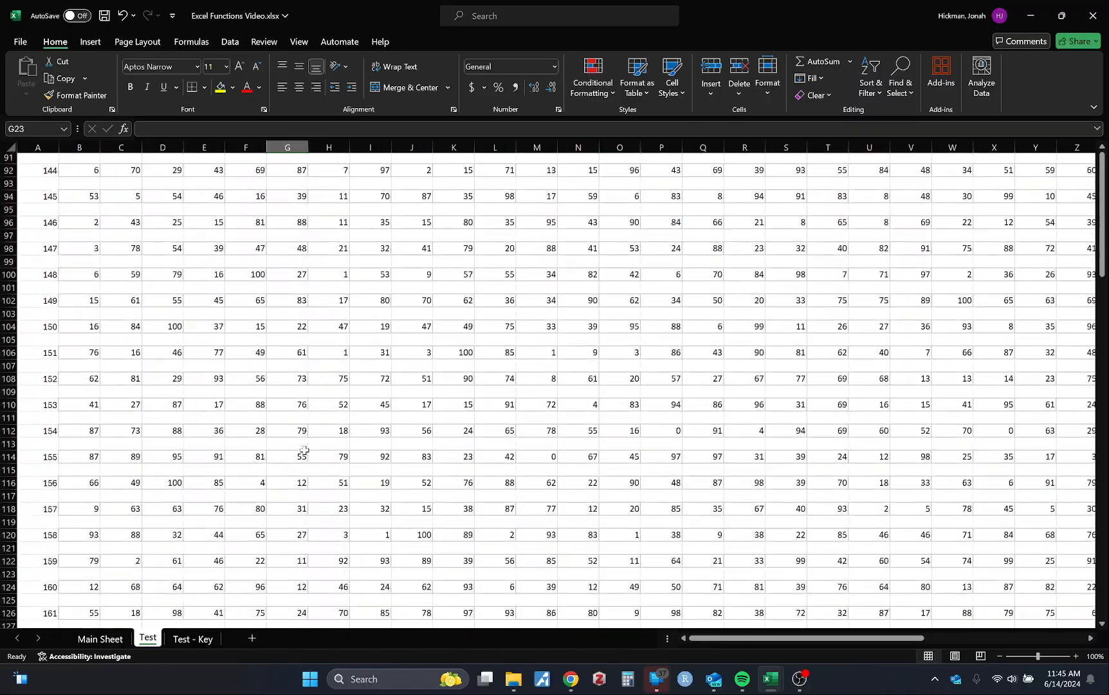
{"action": "scroll", "coordinate": [305, 450], "scroll_direction": "up", "scroll_amount": 20}
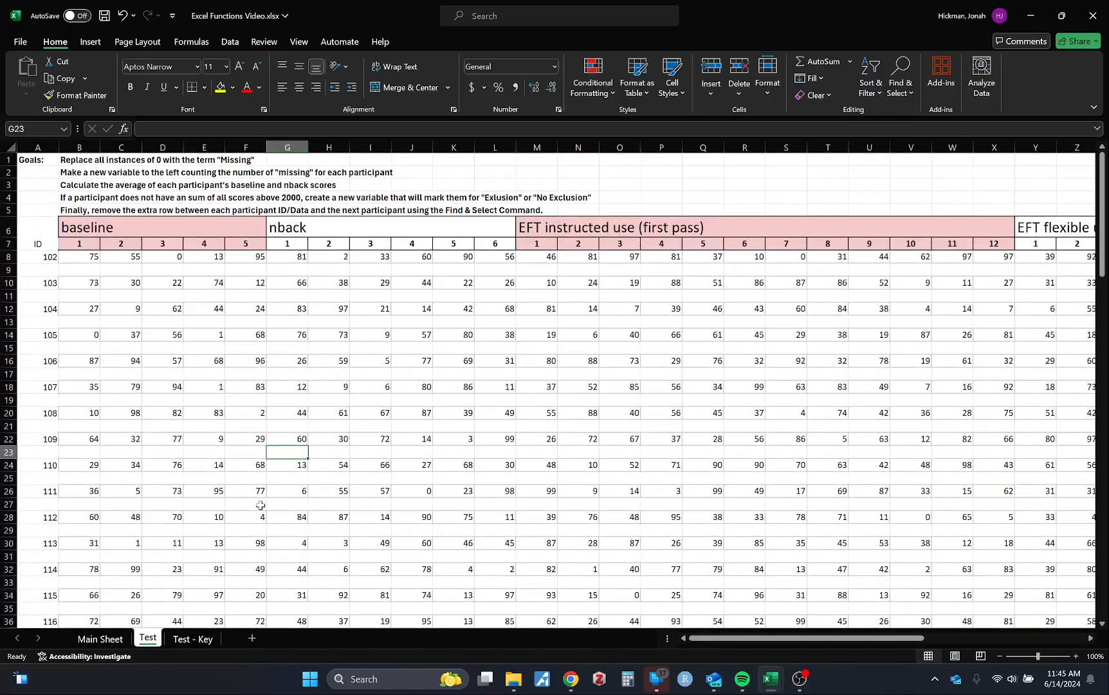
{"action": "left_click", "coordinate": [100, 639]}
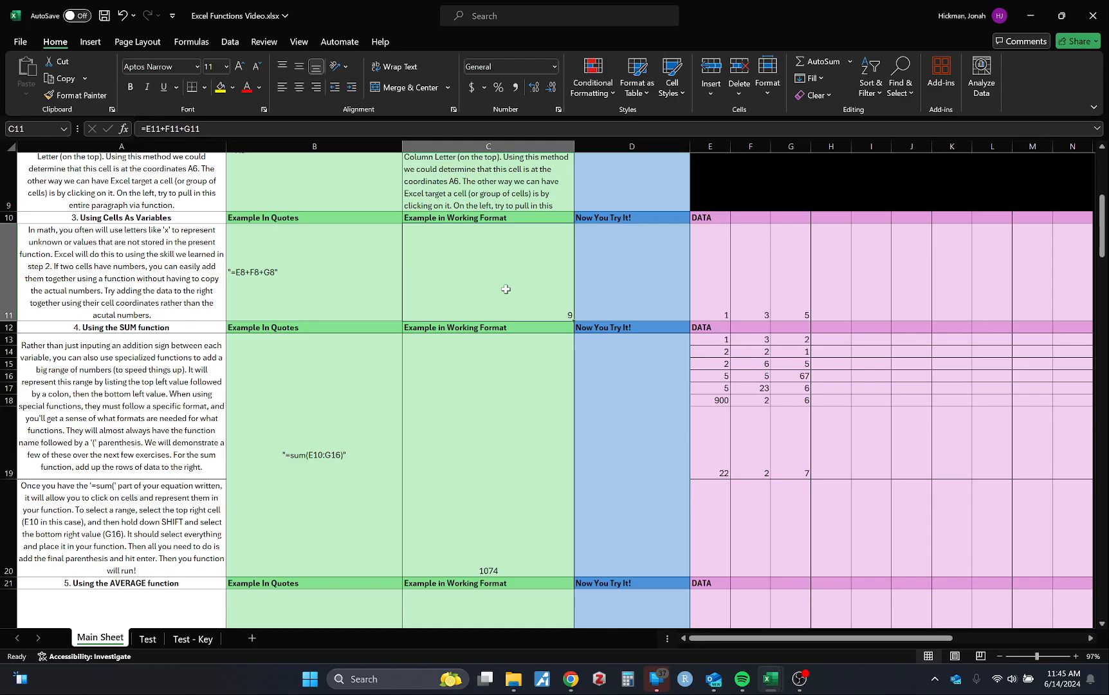
Enter a SUM function in C44 that totals the data row E44:N44
{"action": "scroll", "coordinate": [506, 290], "scroll_direction": "down", "scroll_amount": 10}
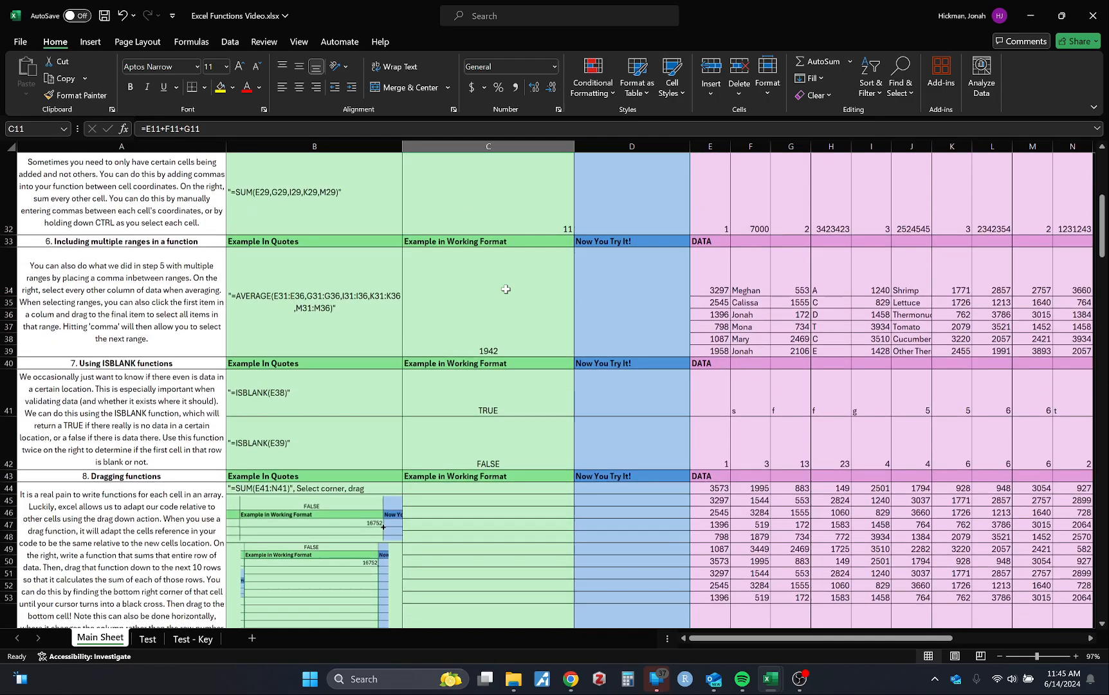
{"action": "left_click", "coordinate": [472, 257]}
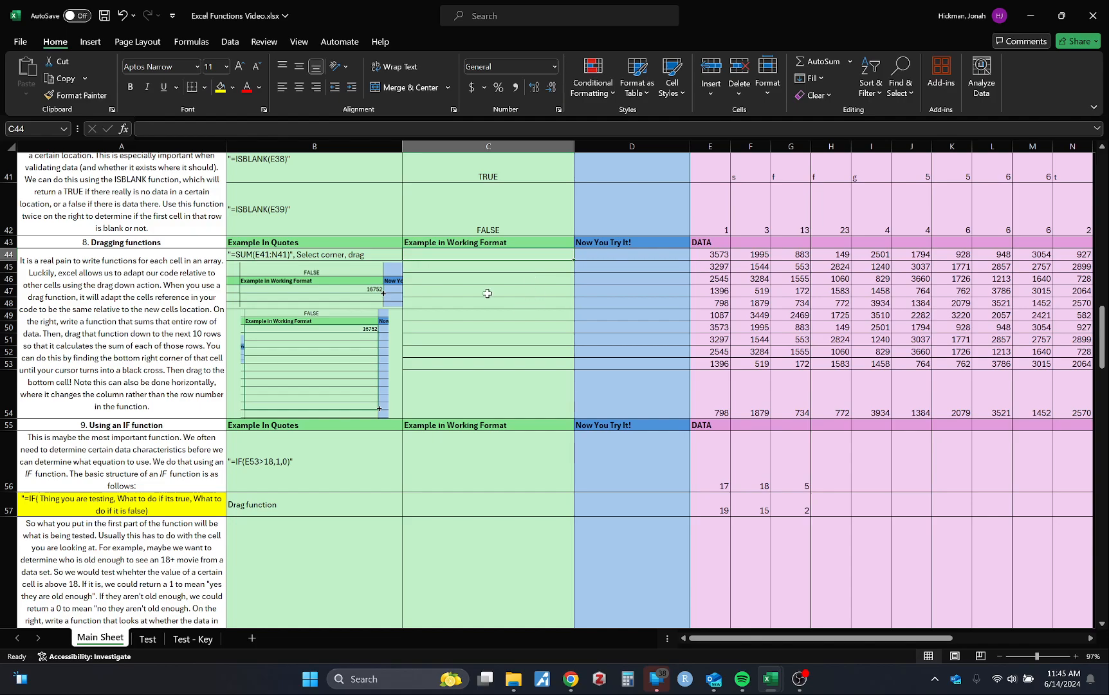
{"action": "type", "text": "s"}
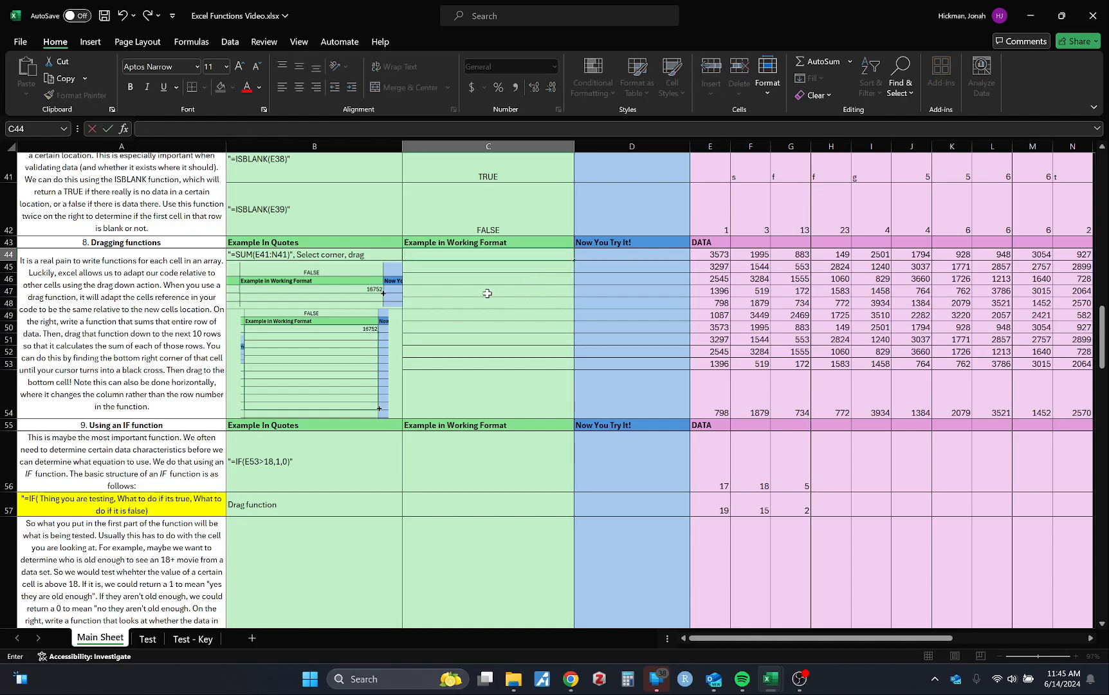
{"action": "type", "text": "=SUM("}
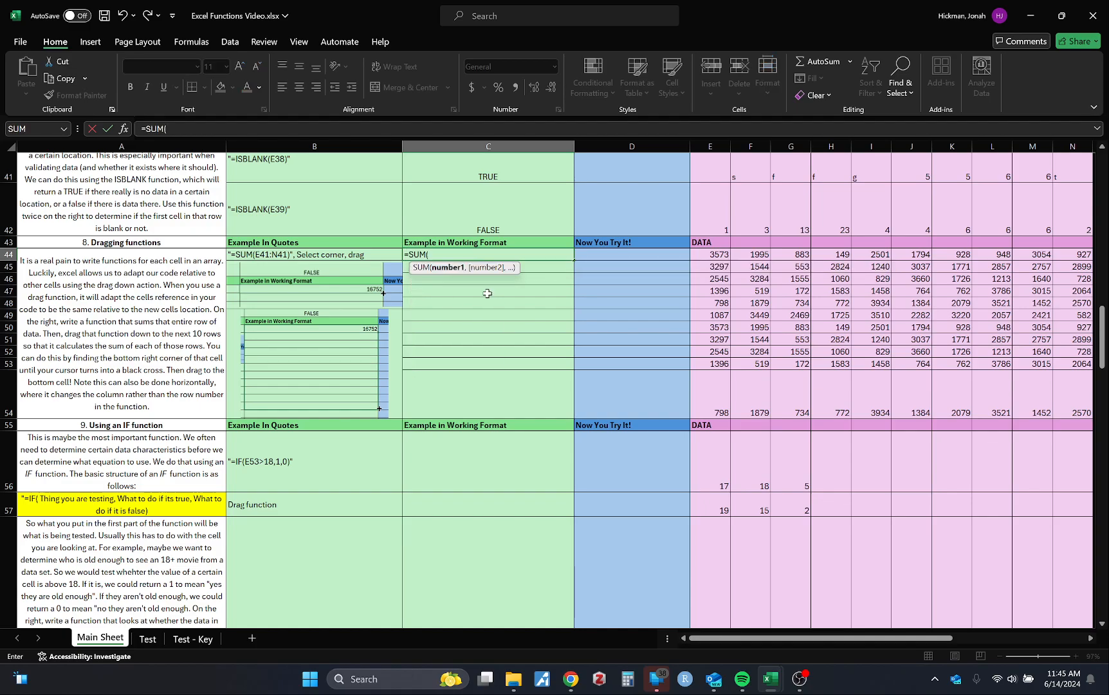
{"action": "left_click_drag", "start_coordinate": [708, 258], "coordinate": [851, 262]}
{"action": "key", "text": "Return"}
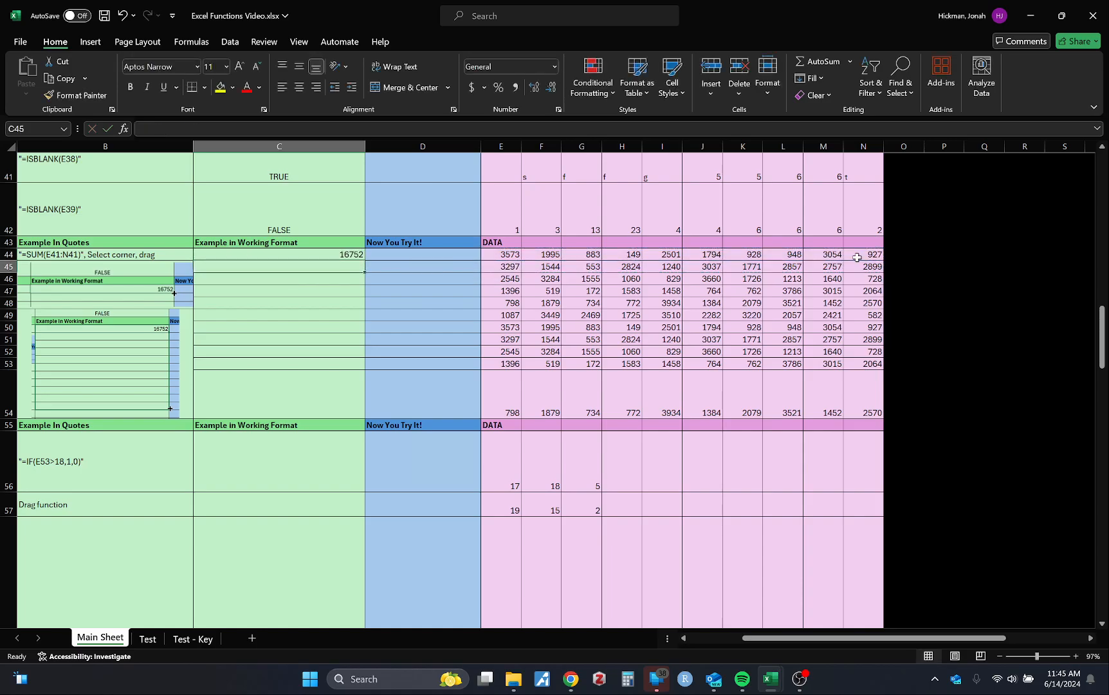
{"action": "scroll", "coordinate": [350, 333], "scroll_direction": "left", "scroll_amount": 3}
{"action": "left_click", "coordinate": [516, 257]}
{"action": "left_click_drag", "start_coordinate": [523, 261], "coordinate": [527, 274]}
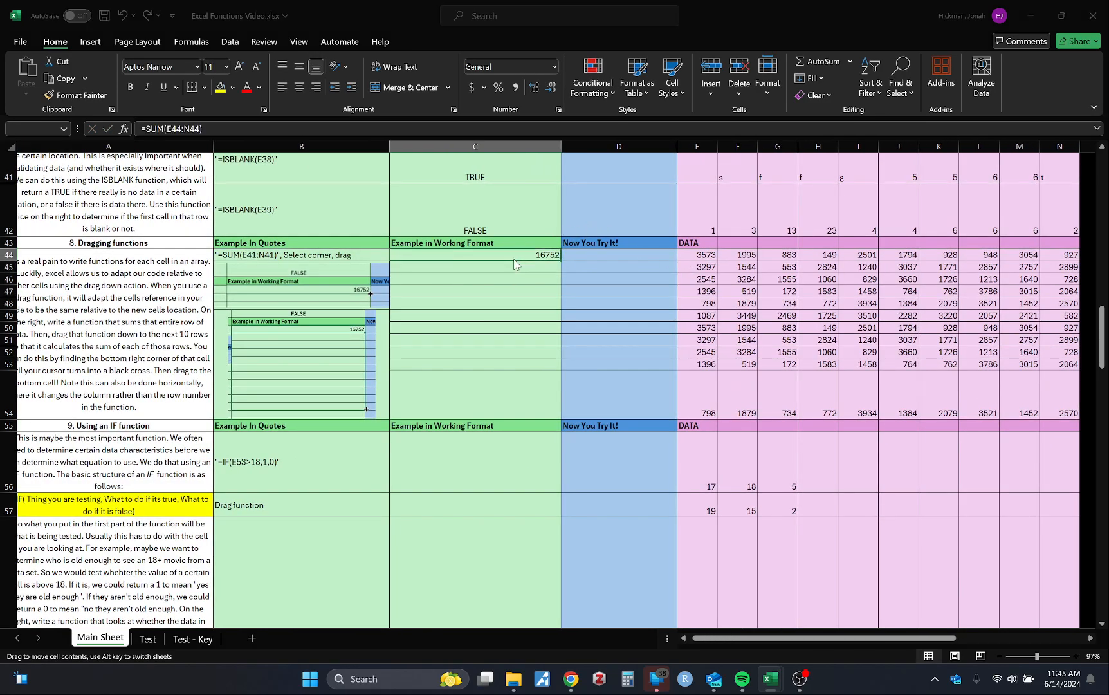
{"action": "left_click", "coordinate": [582, 374]}
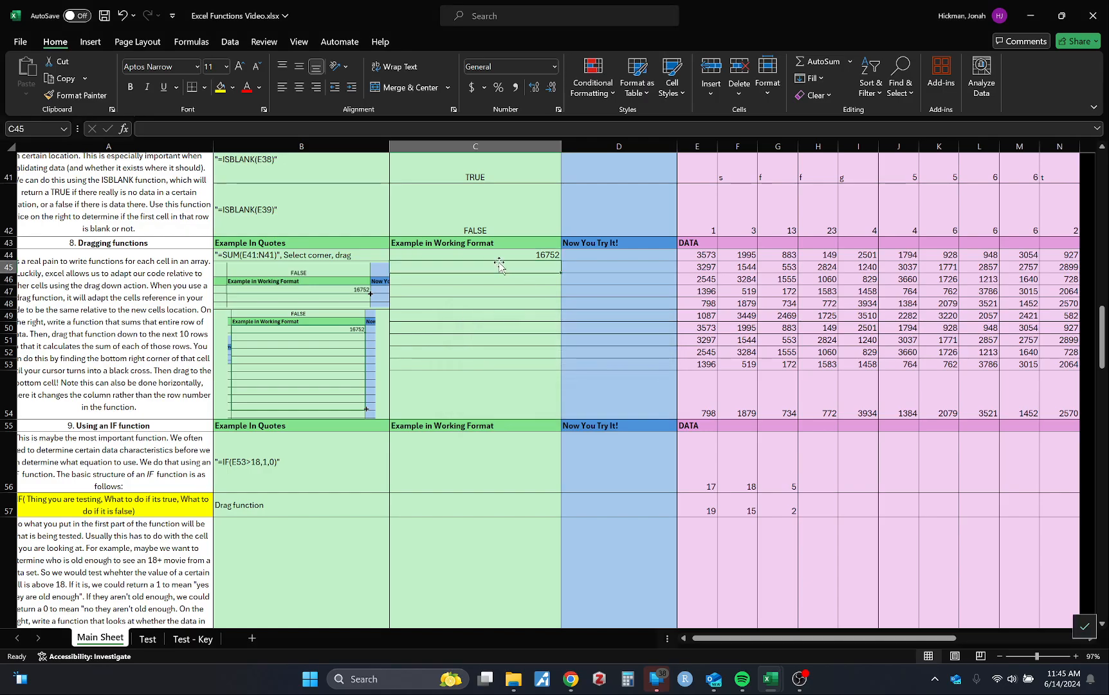
{"action": "scroll", "coordinate": [686, 324], "scroll_direction": "right", "scroll_amount": 2}
{"action": "scroll", "coordinate": [686, 324], "scroll_direction": "down", "scroll_amount": 3}
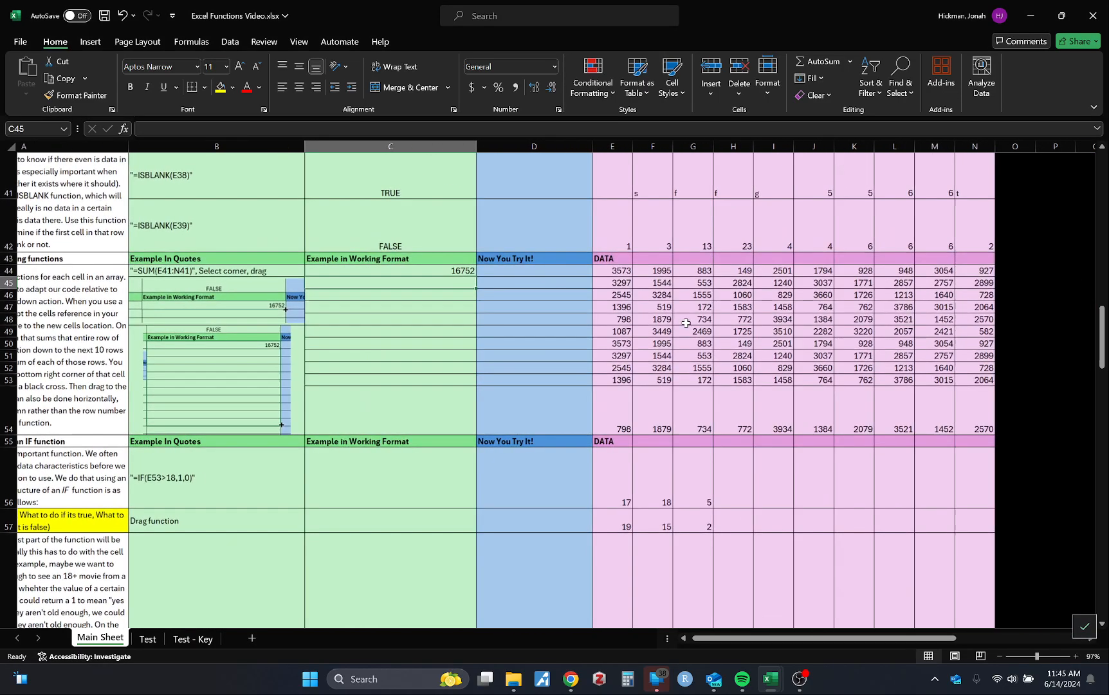
{"action": "scroll", "coordinate": [685, 323], "scroll_direction": "up", "scroll_amount": 1}
{"action": "scroll", "coordinate": [685, 324], "scroll_direction": "right", "scroll_amount": 1}
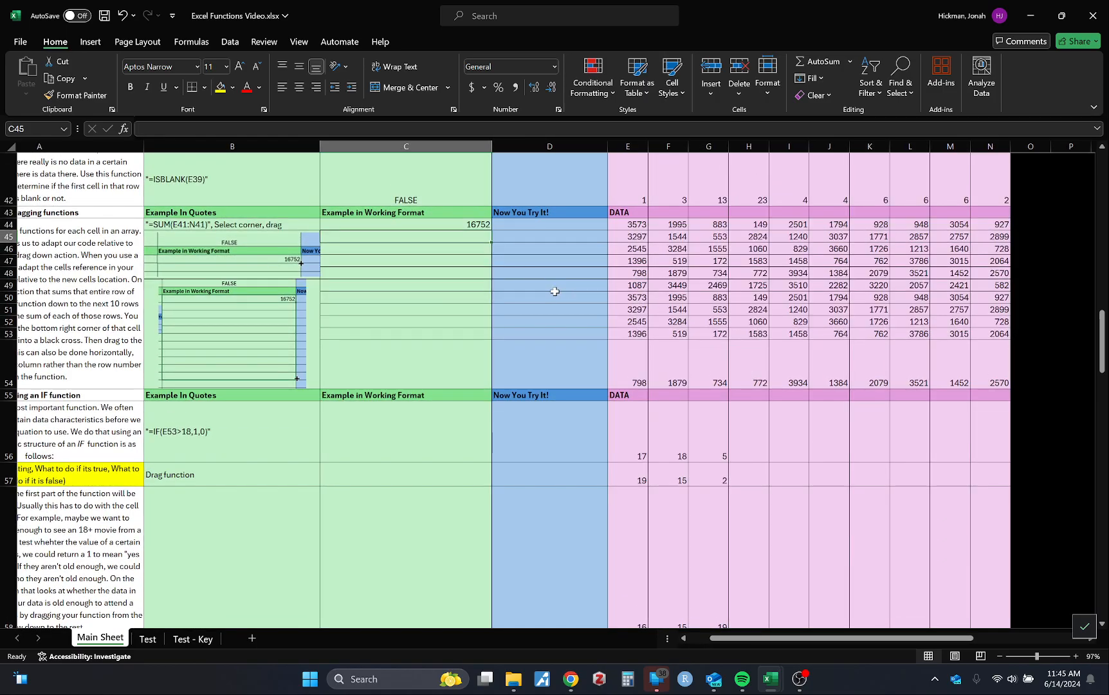
{"action": "scroll", "coordinate": [555, 292], "scroll_direction": "left", "scroll_amount": 2}
{"action": "scroll", "coordinate": [555, 292], "scroll_direction": "up", "scroll_amount": 2}
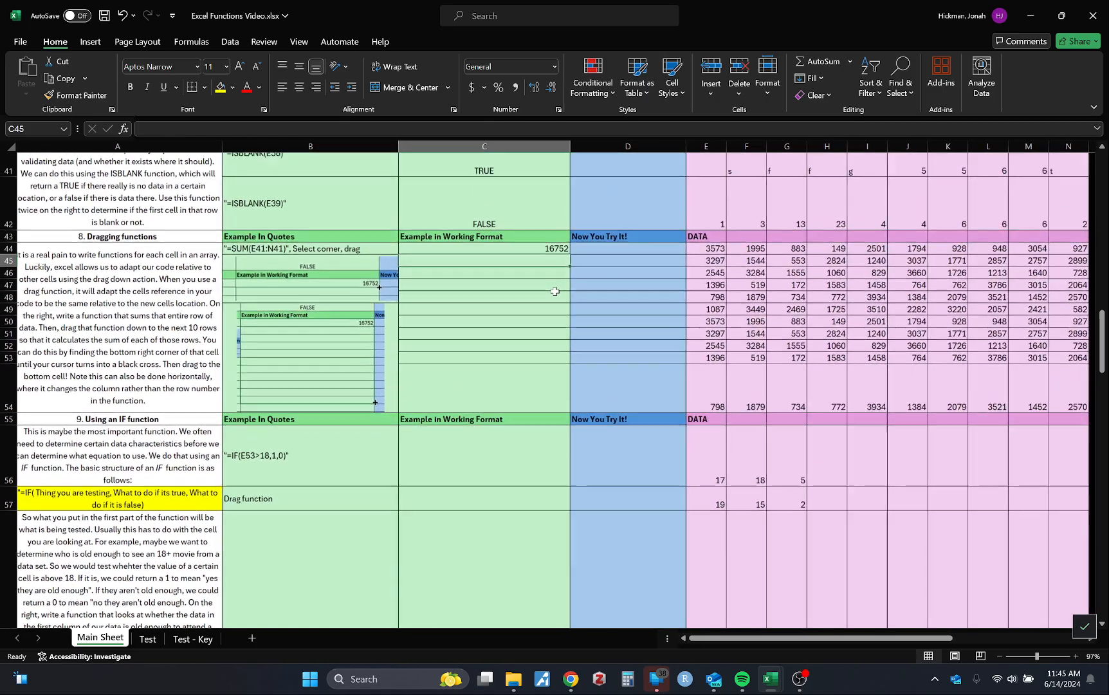
{"action": "scroll", "coordinate": [555, 291], "scroll_direction": "left", "scroll_amount": 1}
Fill C44's SUM formula down the working-format column through C54
{"action": "left_click", "coordinate": [542, 254]}
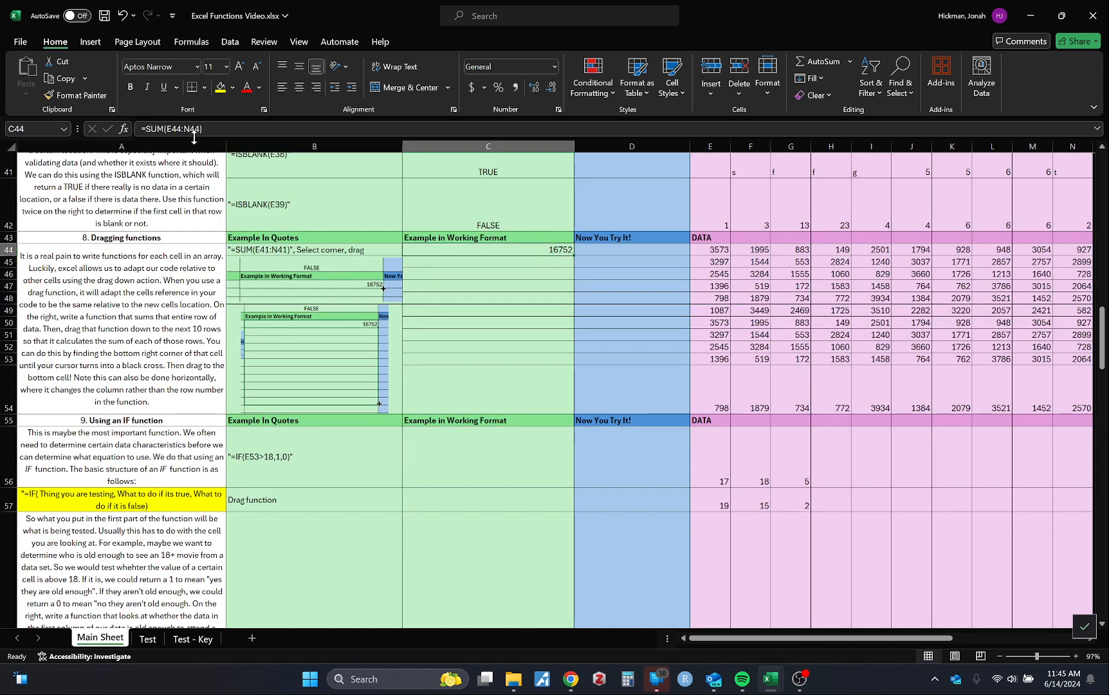
{"action": "left_click_drag", "start_coordinate": [167, 129], "coordinate": [197, 129]}
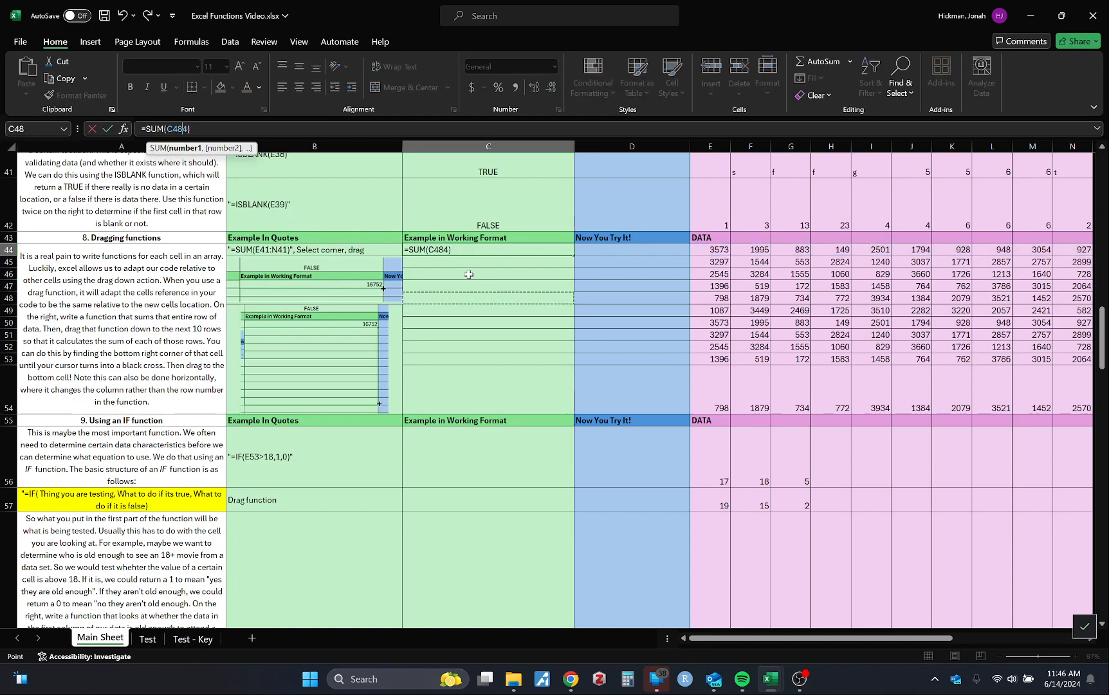
{"action": "key", "text": "Escape"}
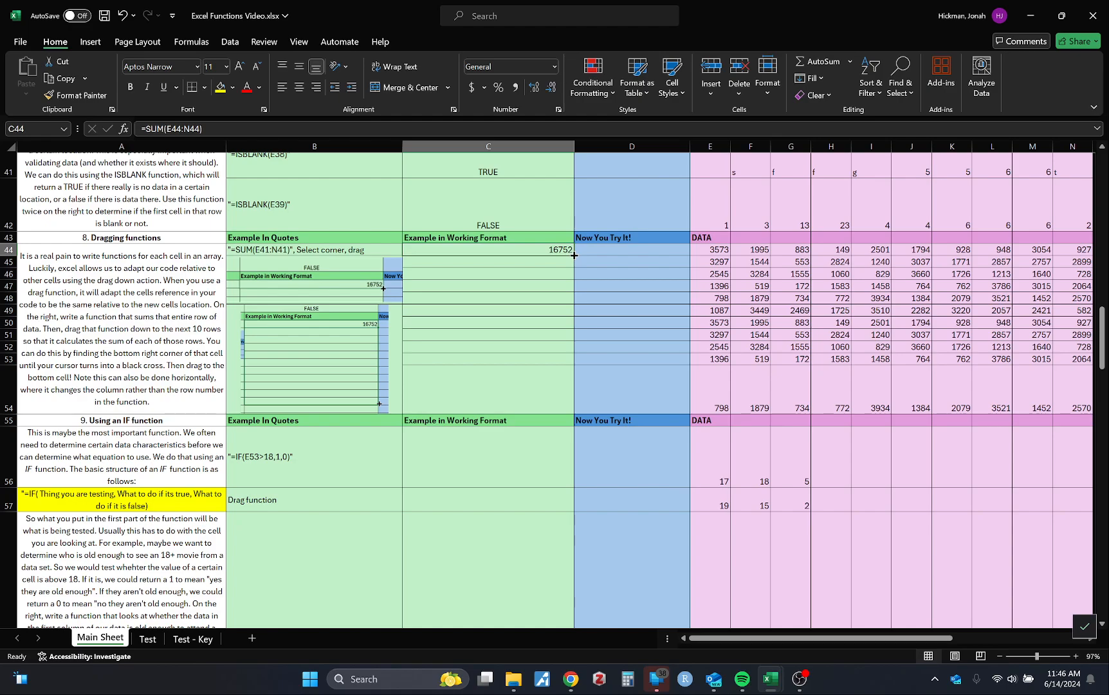
{"action": "left_click_drag", "start_coordinate": [574, 256], "coordinate": [576, 395]}
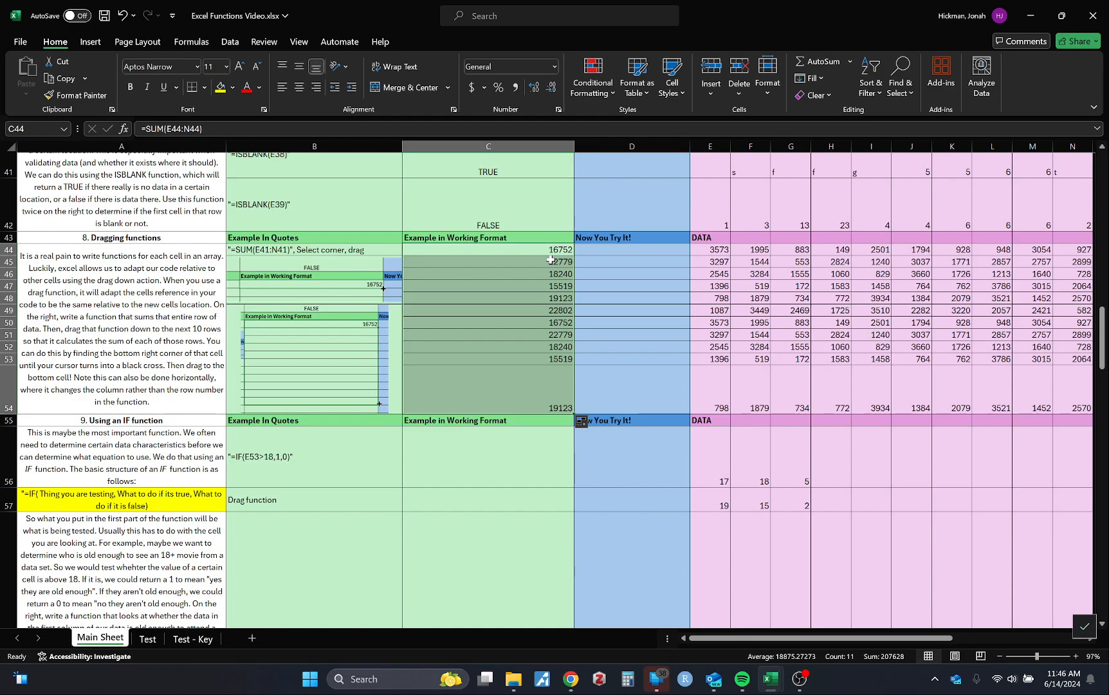
Compare the row references in the C44 and C45 formulas with the data rows they sum
{"action": "left_click", "coordinate": [640, 271]}
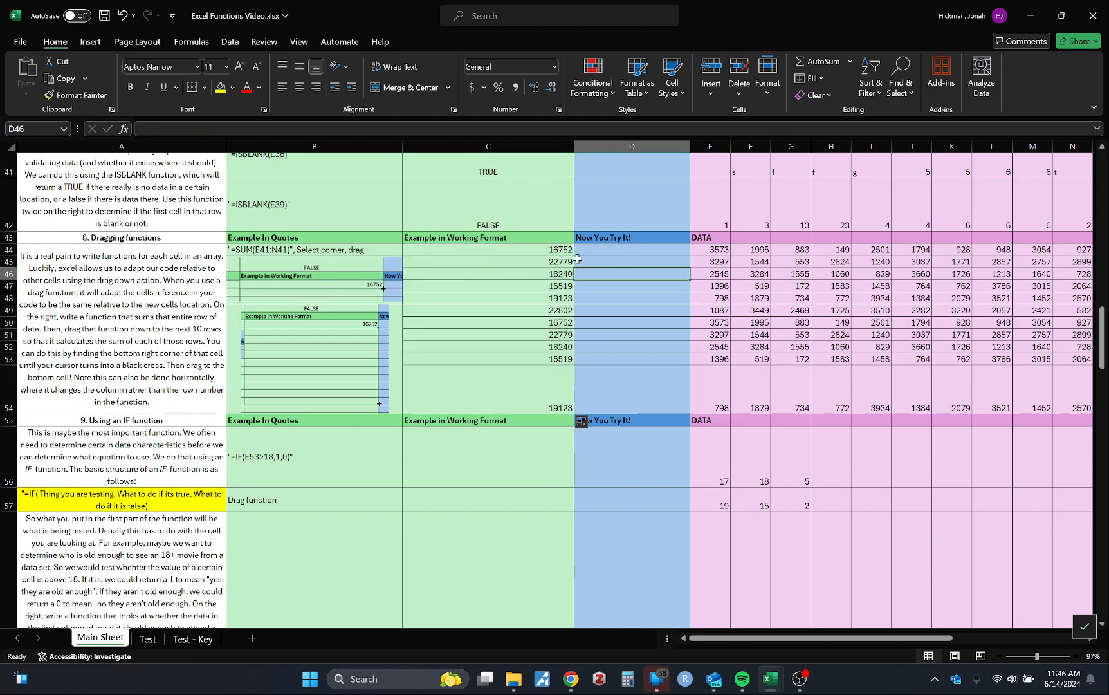
{"action": "left_click", "coordinate": [524, 262]}
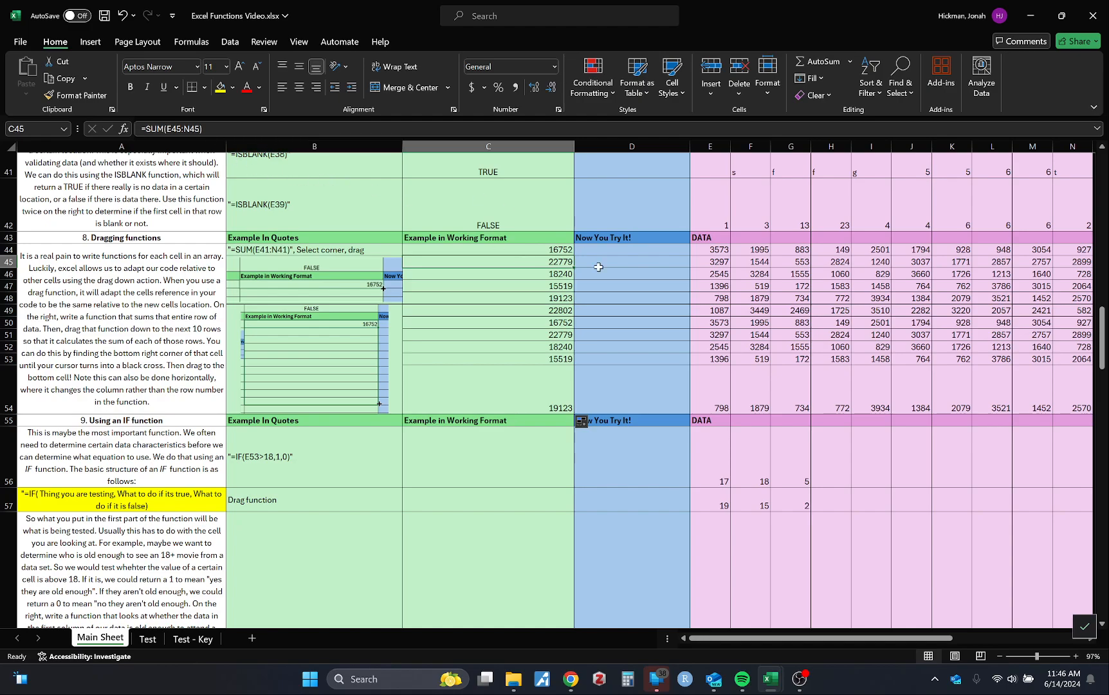
{"action": "key", "text": "Up"}
{"action": "key", "text": "F2"}
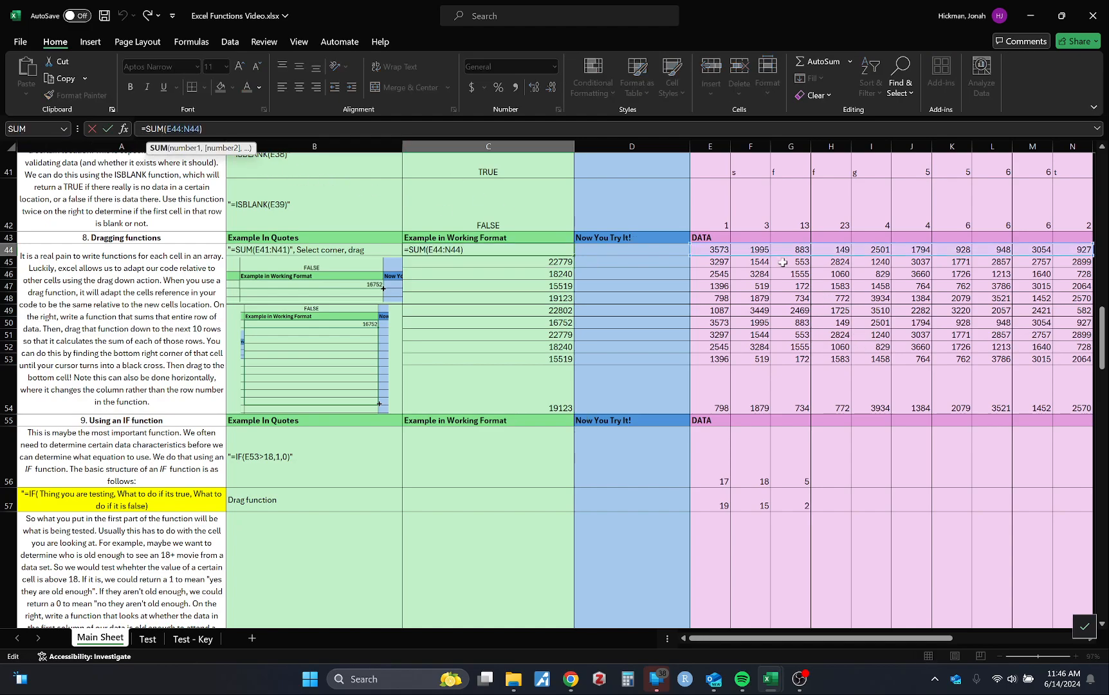
{"action": "left_click", "coordinate": [525, 263]}
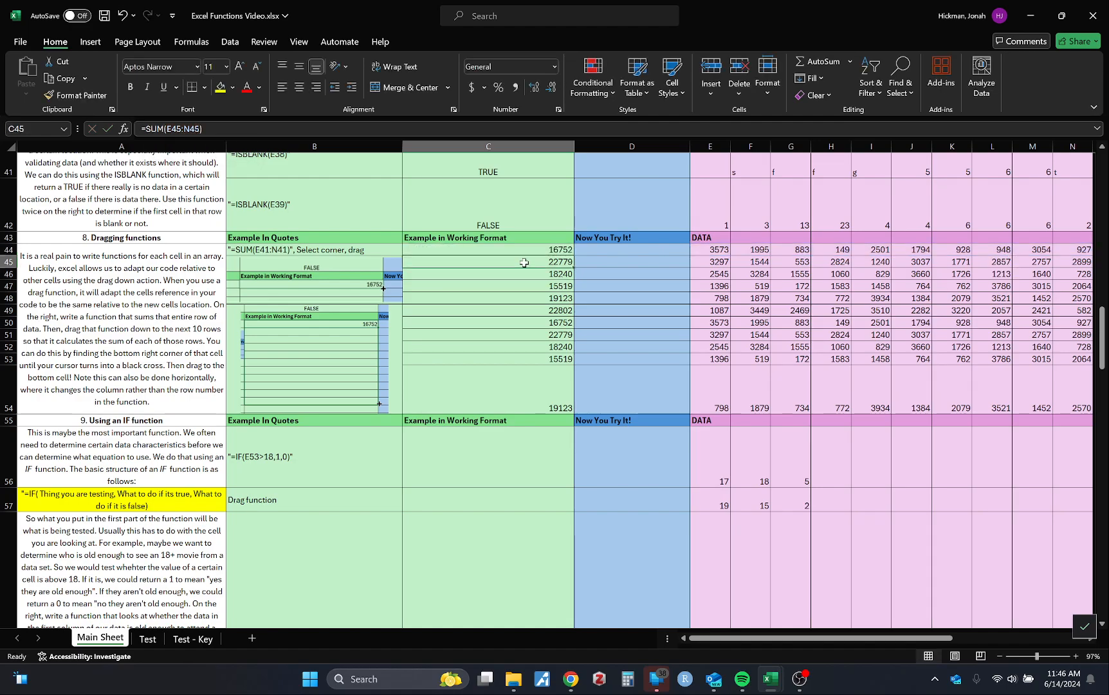
{"action": "left_click", "coordinate": [182, 130]}
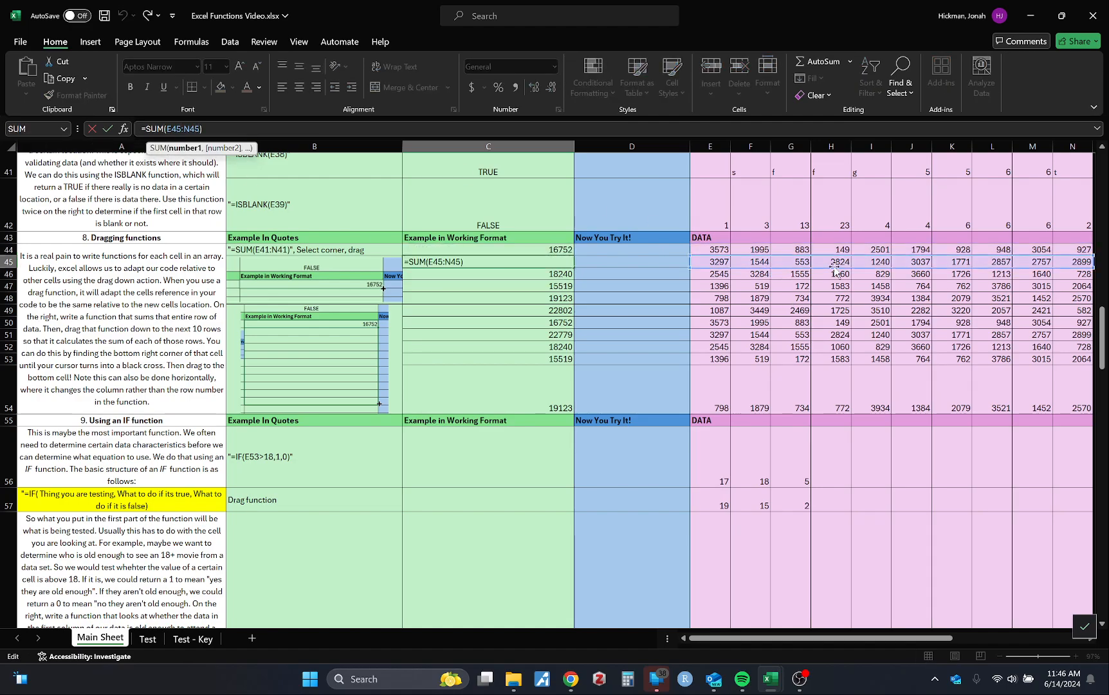
{"action": "scroll", "coordinate": [835, 267], "scroll_direction": "right", "scroll_amount": 1}
{"action": "left_click", "coordinate": [573, 330]}
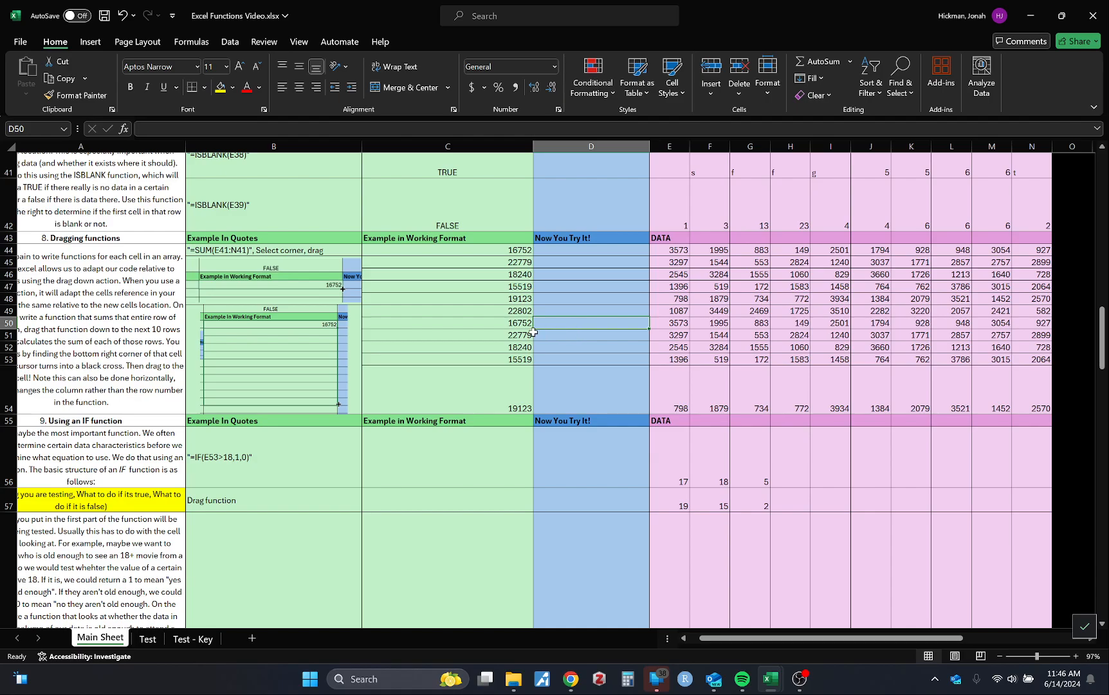
{"action": "scroll", "coordinate": [639, 334], "scroll_direction": "right", "scroll_amount": 3}
{"action": "scroll", "coordinate": [639, 334], "scroll_direction": "left", "scroll_amount": 4}
{"action": "scroll", "coordinate": [639, 333], "scroll_direction": "right", "scroll_amount": 1}
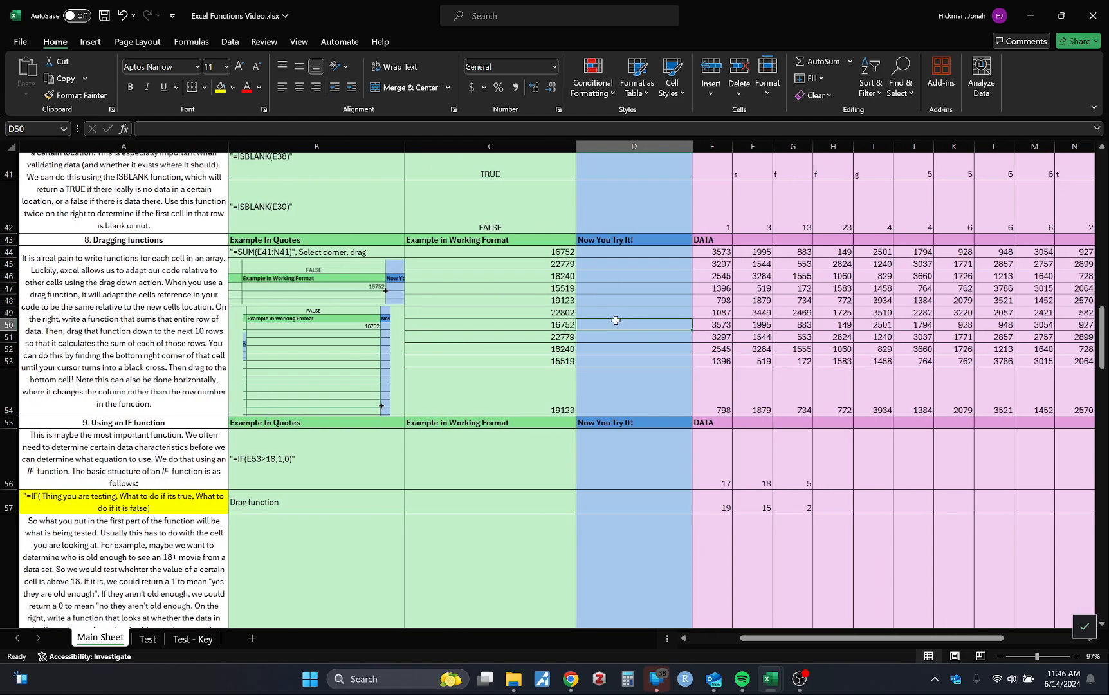
Lock C45's sum range with absolute references so the formula reads =SUM($E$45:$N$45)
{"action": "left_click", "coordinate": [412, 249]}
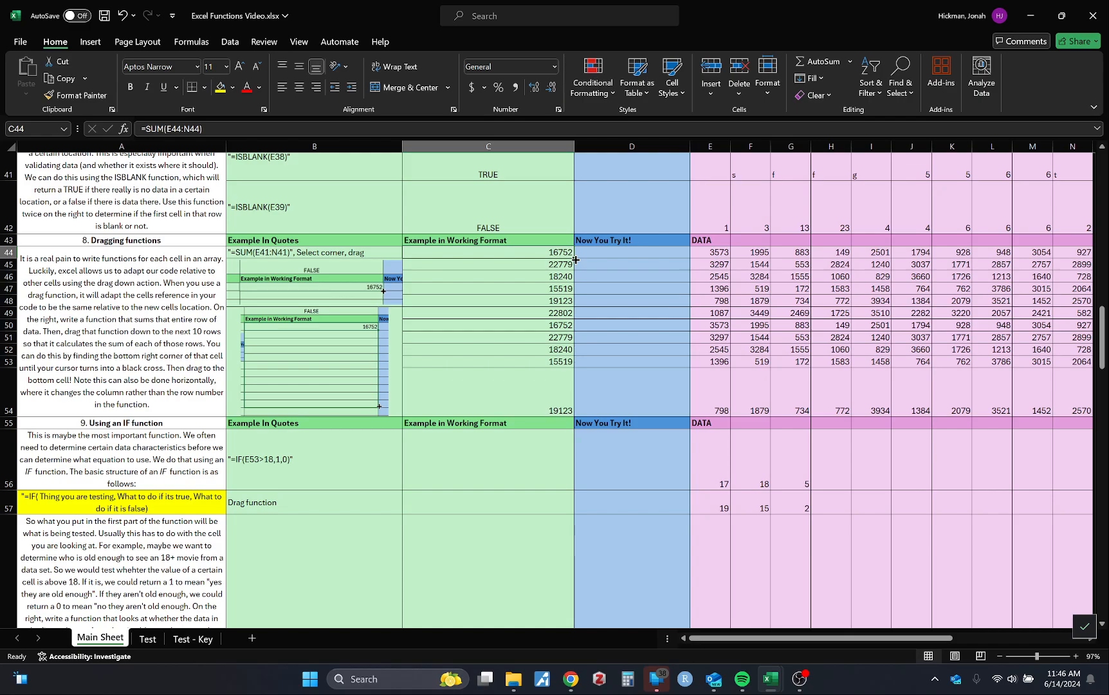
{"action": "left_click", "coordinate": [483, 263]}
{"action": "left_click", "coordinate": [171, 128]}
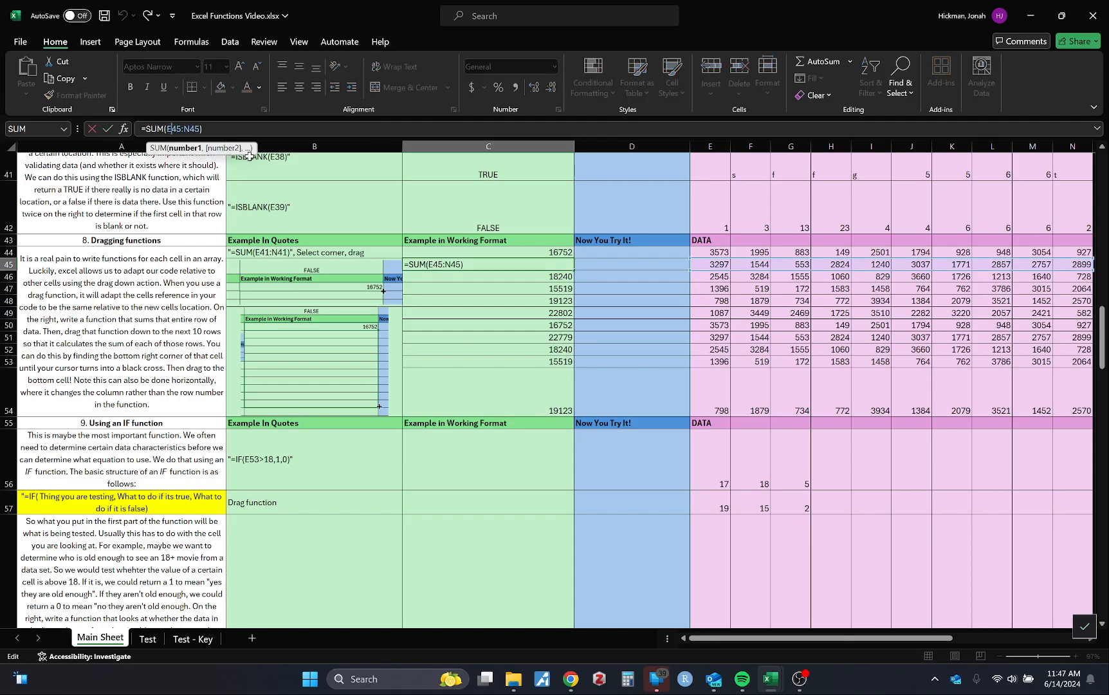
{"action": "type", "text": "$E$45:"}
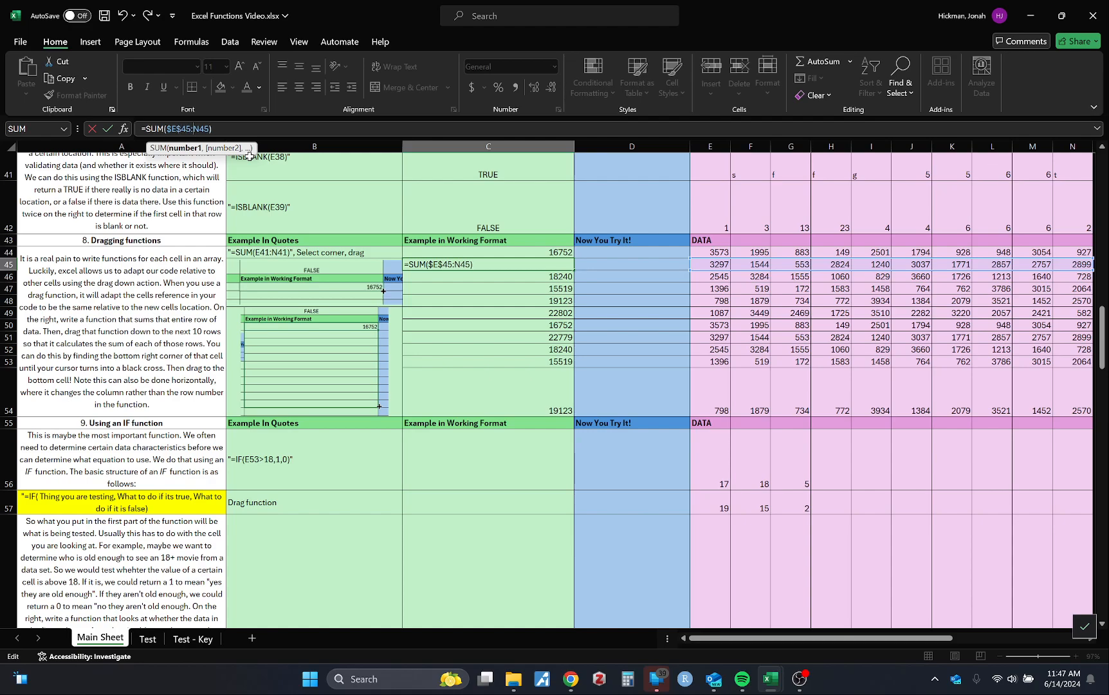
{"action": "type", "text": "$"}
{"action": "left_click_drag", "start_coordinate": [195, 128], "coordinate": [203, 129]}
{"action": "left_click", "coordinate": [204, 129]}
{"action": "type", "text": "$N$"}
{"action": "left_click", "coordinate": [615, 305]}
Check C45's absolute references and fill its formula down through C54
{"action": "left_click", "coordinate": [536, 269]}
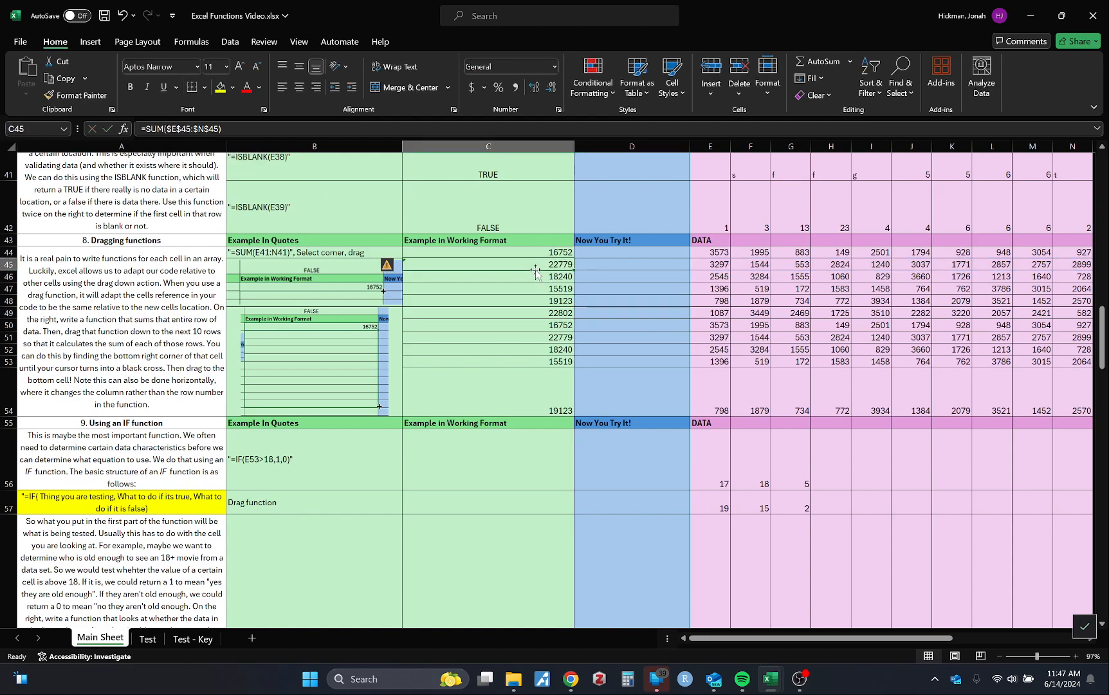
{"action": "left_click", "coordinate": [172, 130]}
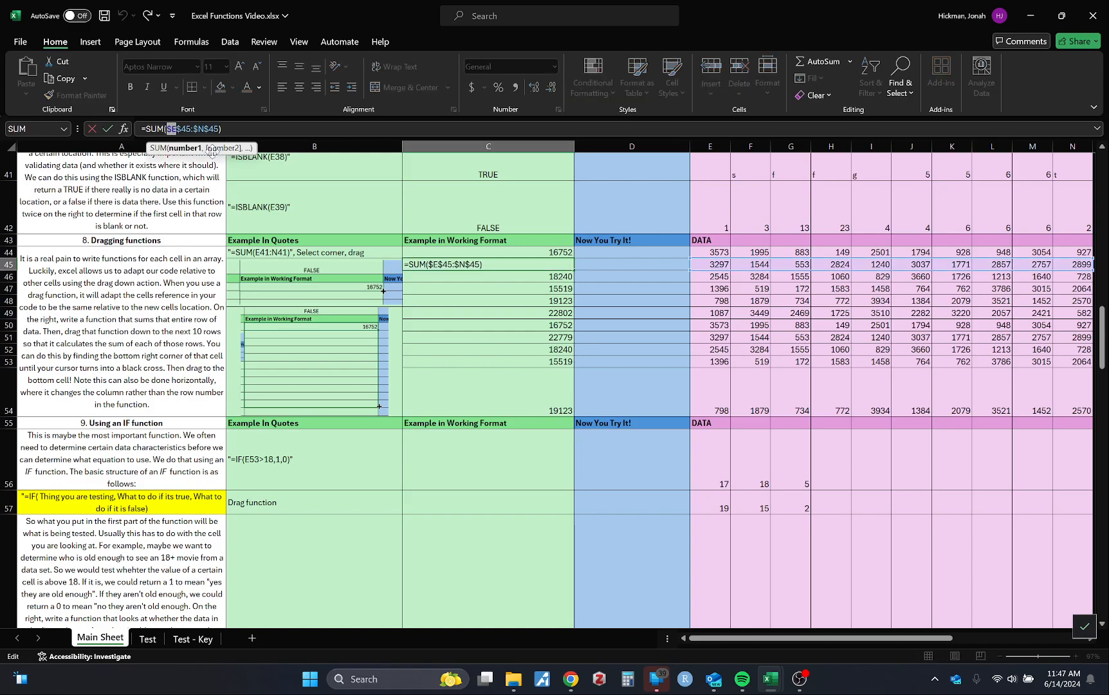
{"action": "left_click_drag", "start_coordinate": [176, 129], "coordinate": [191, 130]}
{"action": "left_click", "coordinate": [526, 337]}
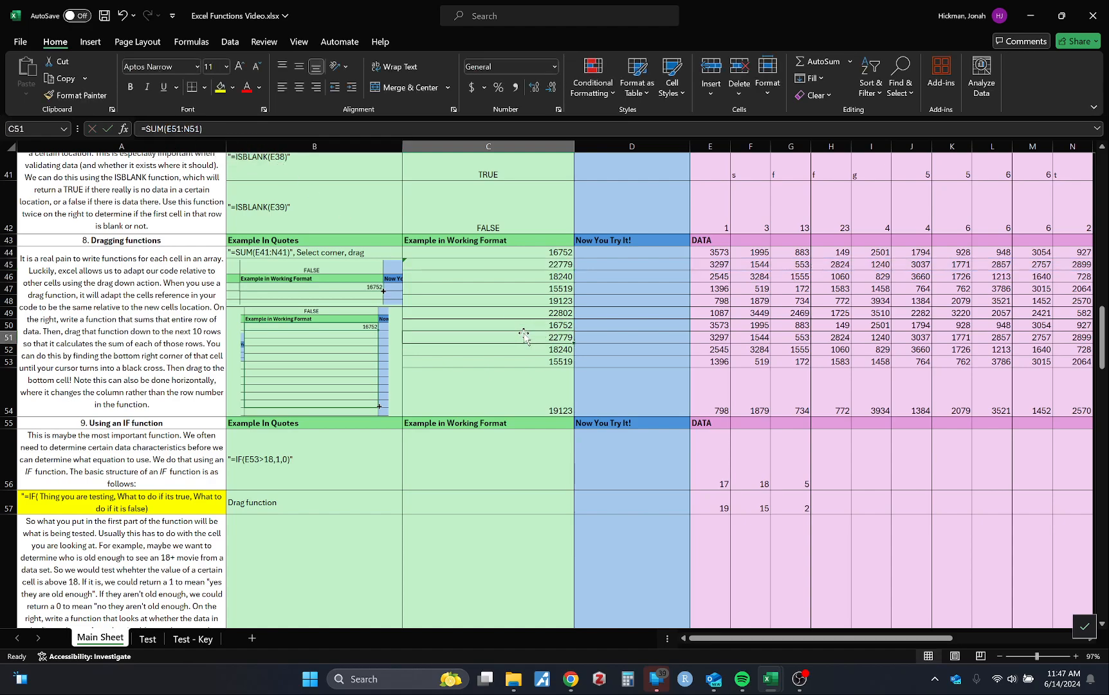
{"action": "left_click", "coordinate": [551, 263]}
{"action": "left_click_drag", "start_coordinate": [573, 269], "coordinate": [572, 411]}
{"action": "left_click", "coordinate": [605, 349]}
Examine the copied formulas in the cells below C45, then go back to C44
{"action": "left_click", "coordinate": [536, 282]}
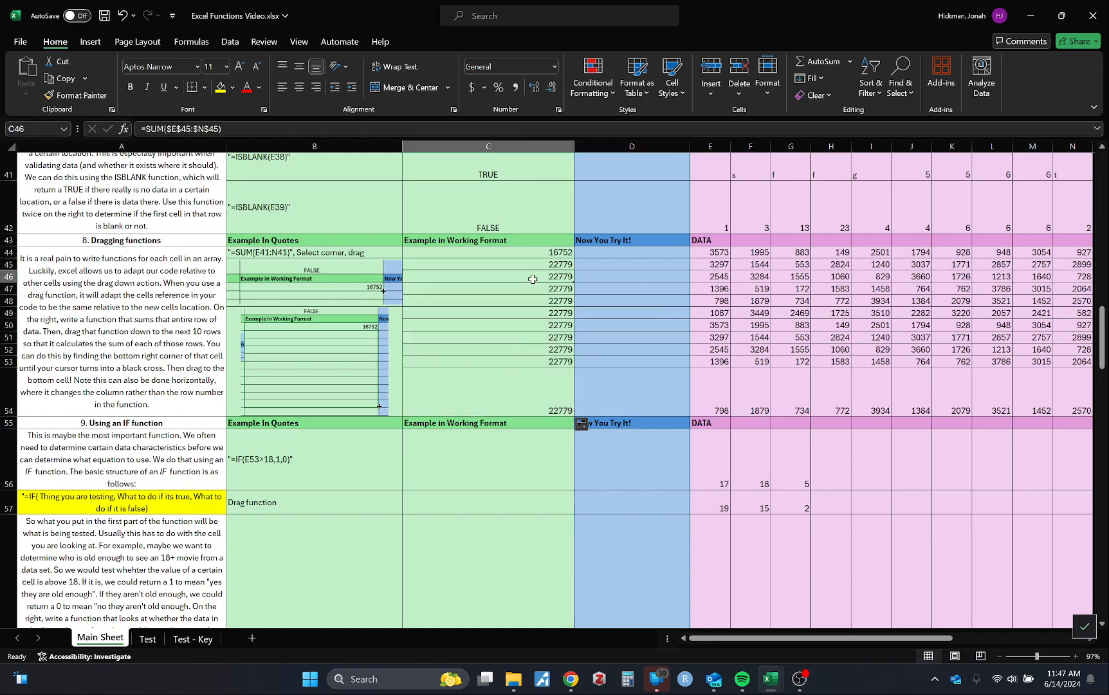
{"action": "key", "text": "Down"}
{"action": "key", "text": "Down"}
{"action": "key", "text": "Down"}
{"action": "key", "text": "Down"}
{"action": "key", "text": "Down"}
{"action": "key", "text": "Down"}
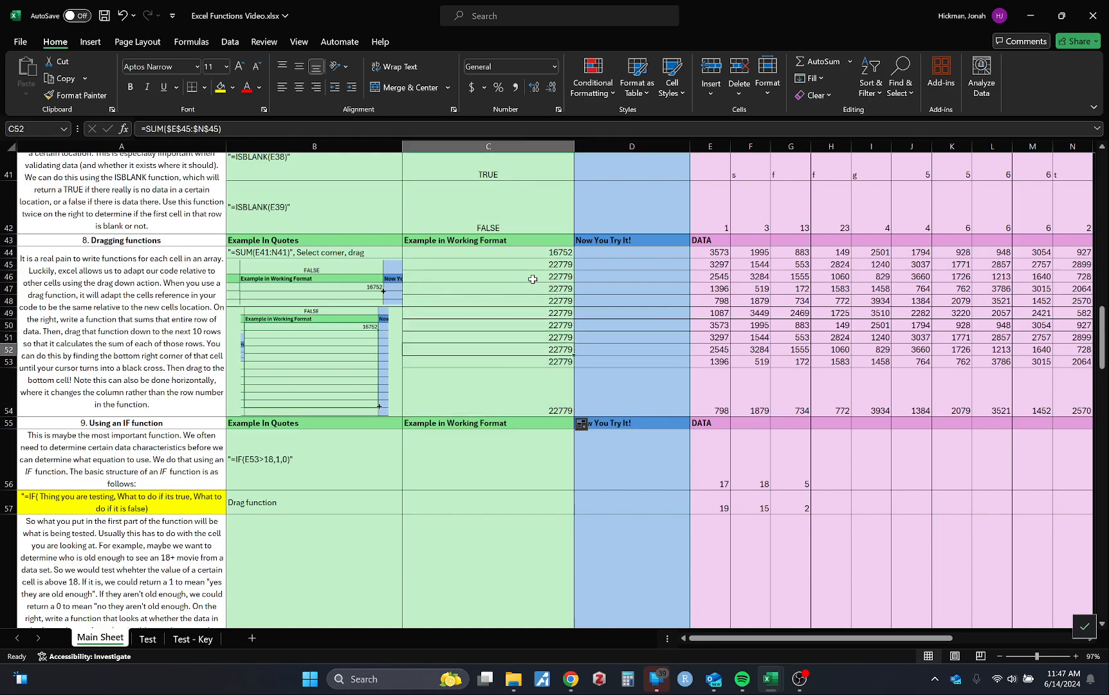
{"action": "key", "text": "Up"}
{"action": "key", "text": "Up"}
{"action": "key", "text": "Up"}
{"action": "key", "text": "Up"}
{"action": "key", "text": "Up"}
{"action": "key", "text": "Up"}
{"action": "key", "text": "Up"}
{"action": "key", "text": "Down"}
{"action": "key", "text": "Down"}
{"action": "key", "text": "Down"}
{"action": "key", "text": "Down"}
{"action": "key", "text": "Down"}
{"action": "key", "text": "Down"}
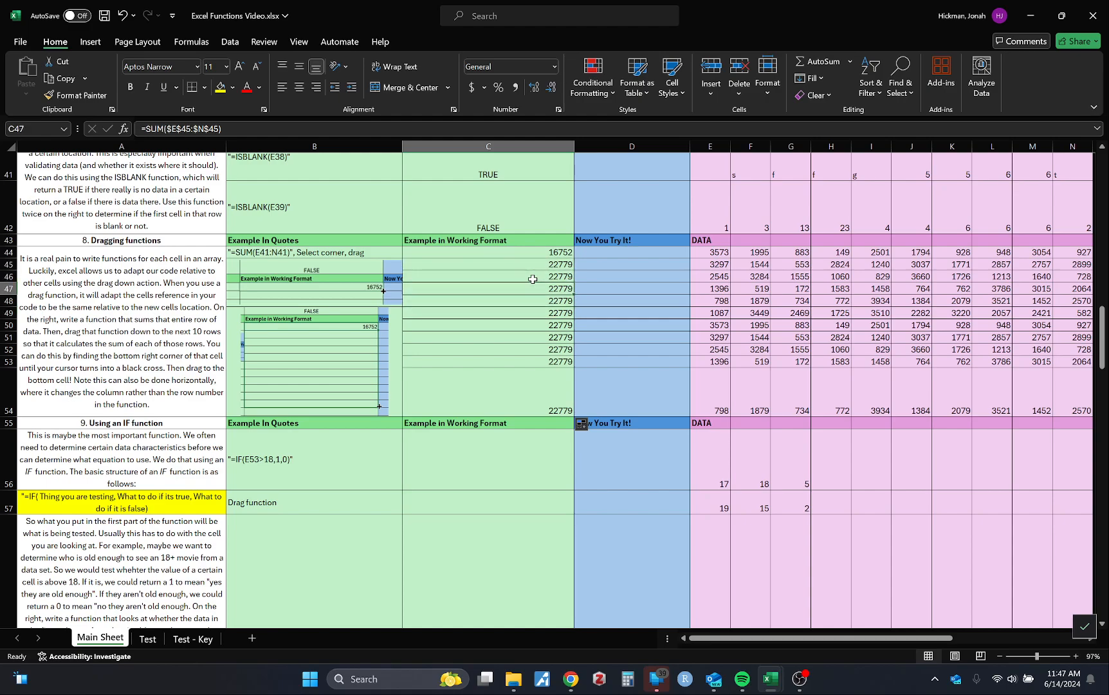
{"action": "key", "text": "Up"}
{"action": "key", "text": "Up"}
{"action": "key", "text": "Up"}
{"action": "key", "text": "Up"}
{"action": "key", "text": "Up"}
{"action": "key", "text": "Up"}
{"action": "key", "text": "Up"}
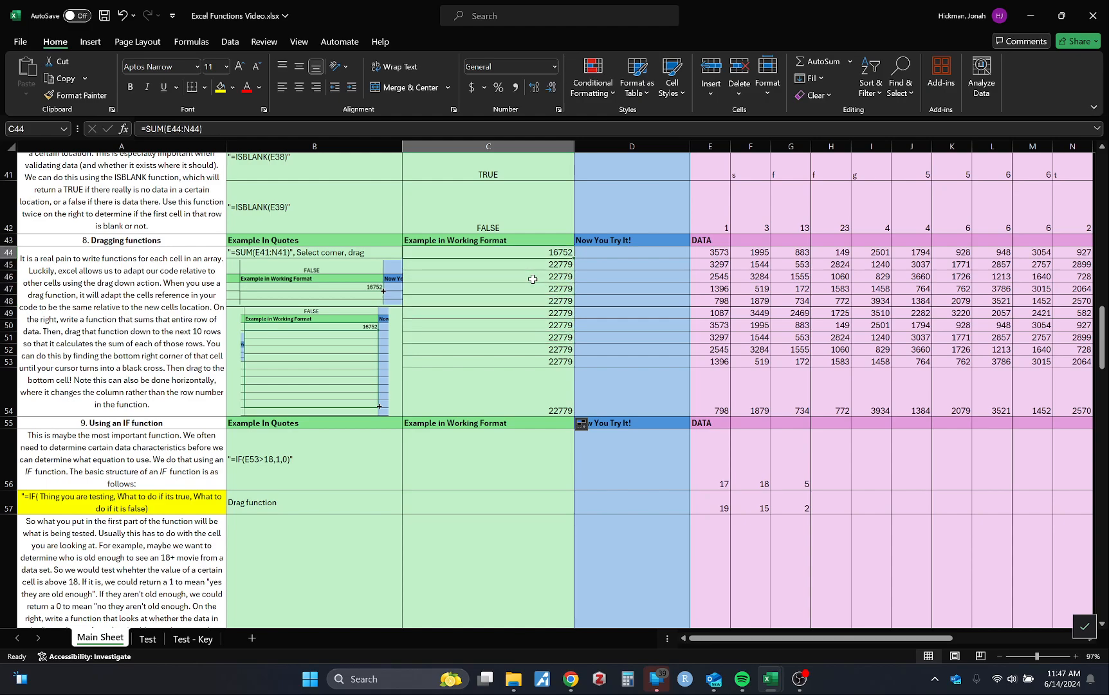
Fill C44's relative SUM formula down through C54 again, replacing the absolute-reference formulas
{"action": "left_click_drag", "start_coordinate": [573, 258], "coordinate": [566, 407]}
{"action": "scroll", "coordinate": [607, 372], "scroll_direction": "down", "scroll_amount": 2}
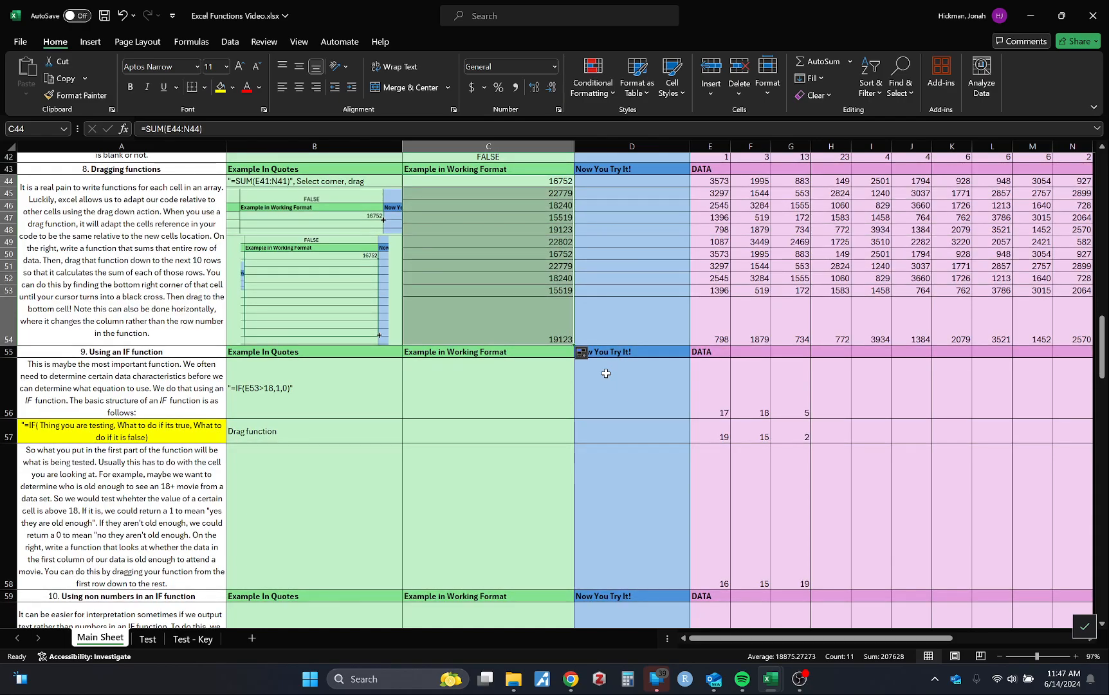
{"action": "left_click", "coordinate": [624, 304]}
Check the IF structure described in A57 and begin an IF function in C56
{"action": "scroll", "coordinate": [628, 302], "scroll_direction": "down", "scroll_amount": 4}
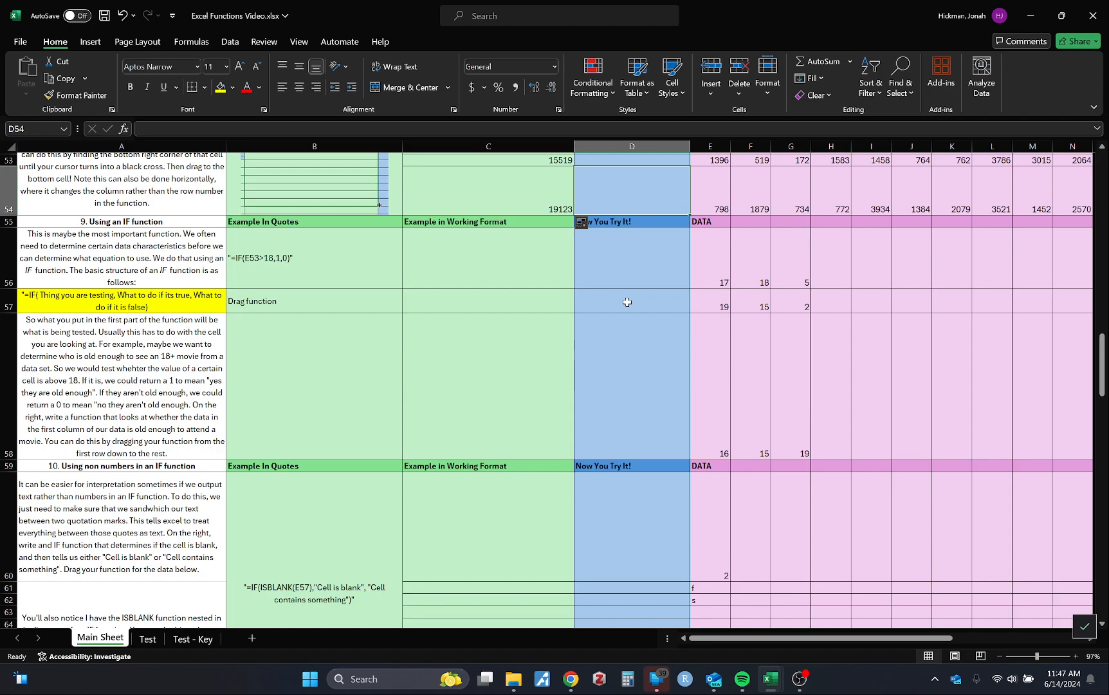
{"action": "left_click", "coordinate": [508, 283]}
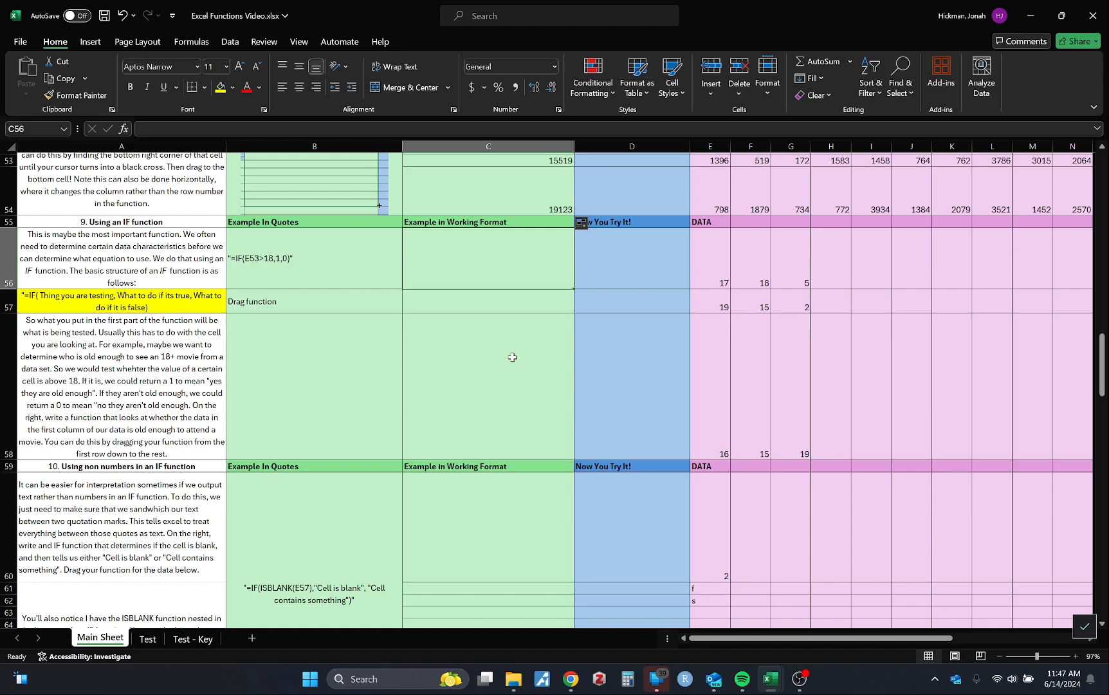
{"action": "left_click", "coordinate": [140, 307]}
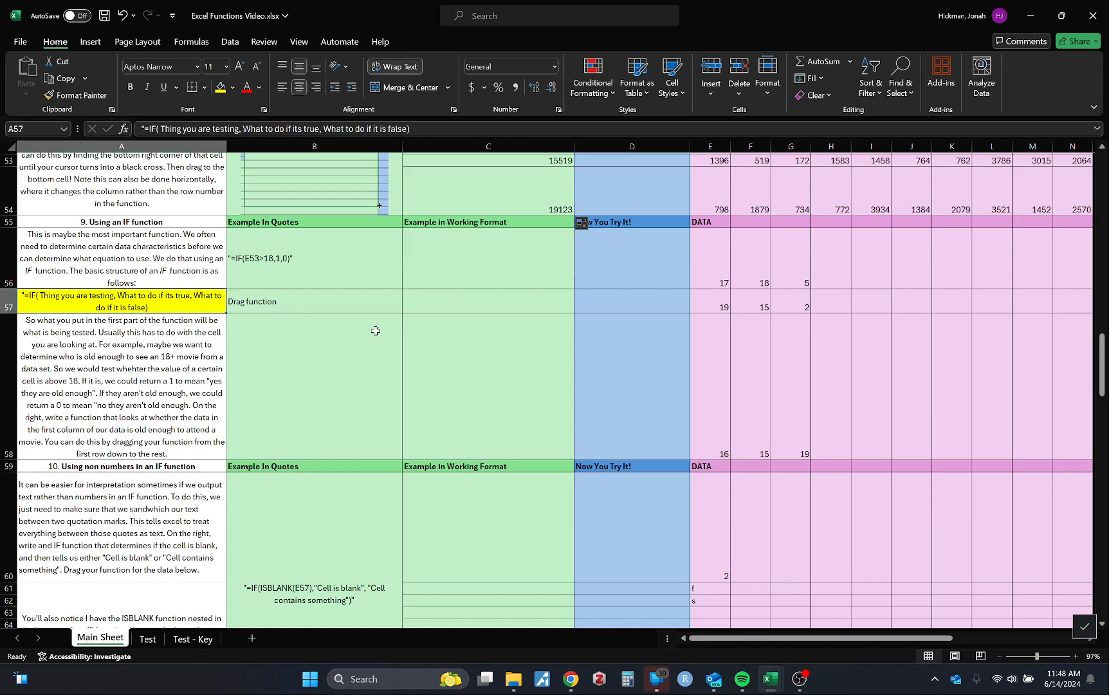
{"action": "left_click", "coordinate": [511, 240]}
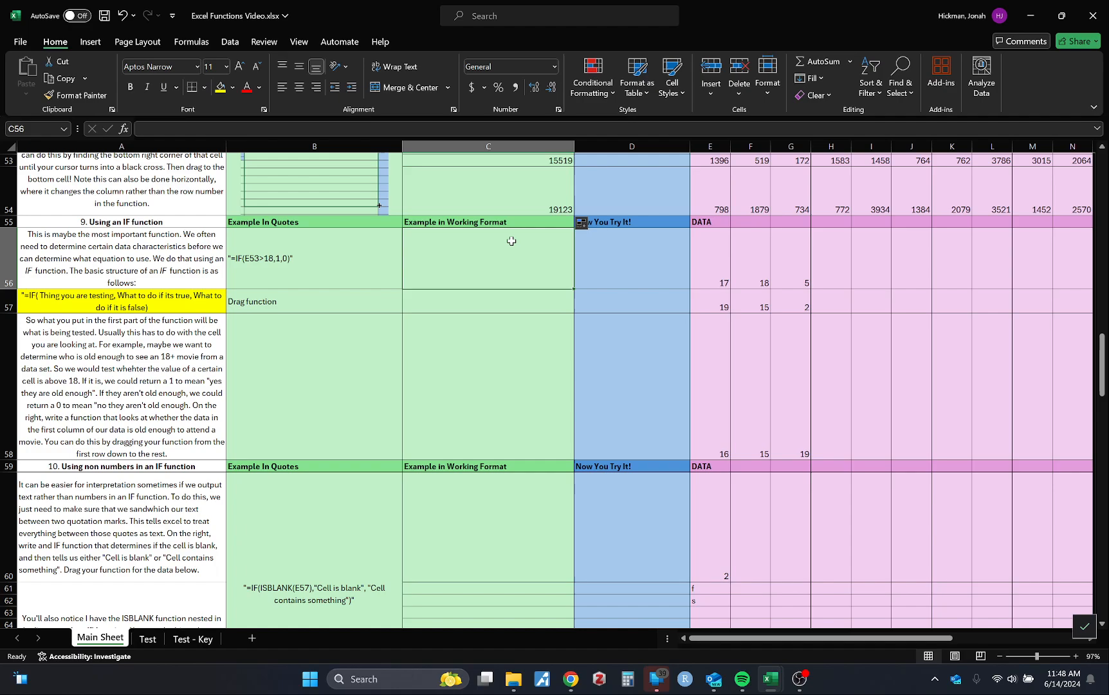
{"action": "type", "text": "=if"}
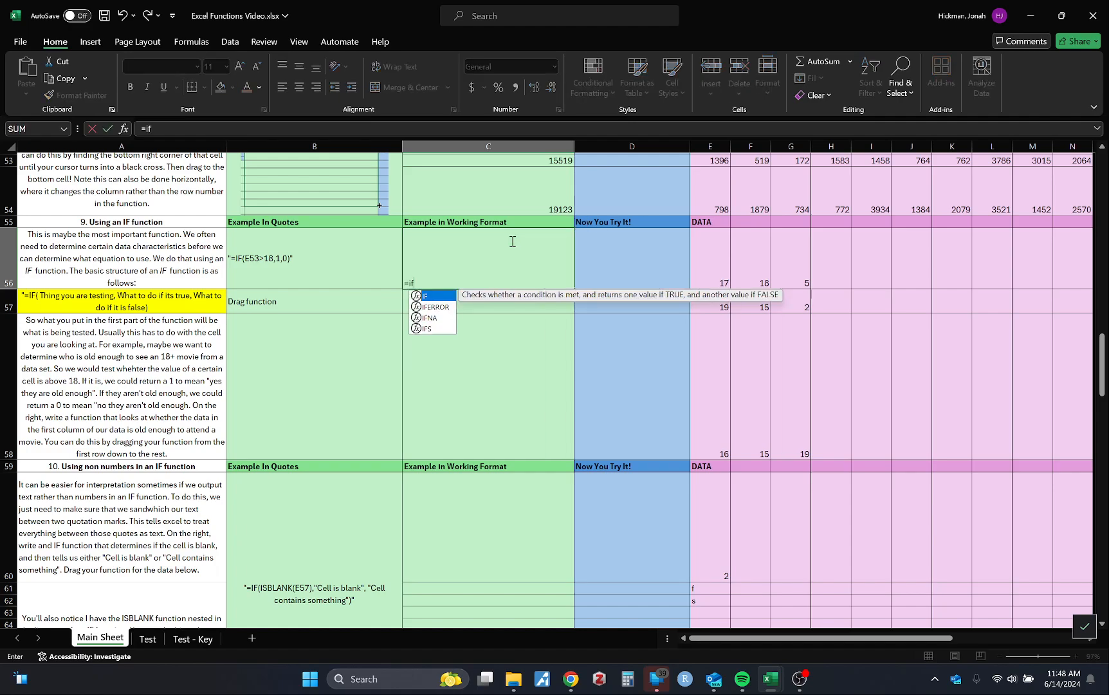
{"action": "type", "text": "("}
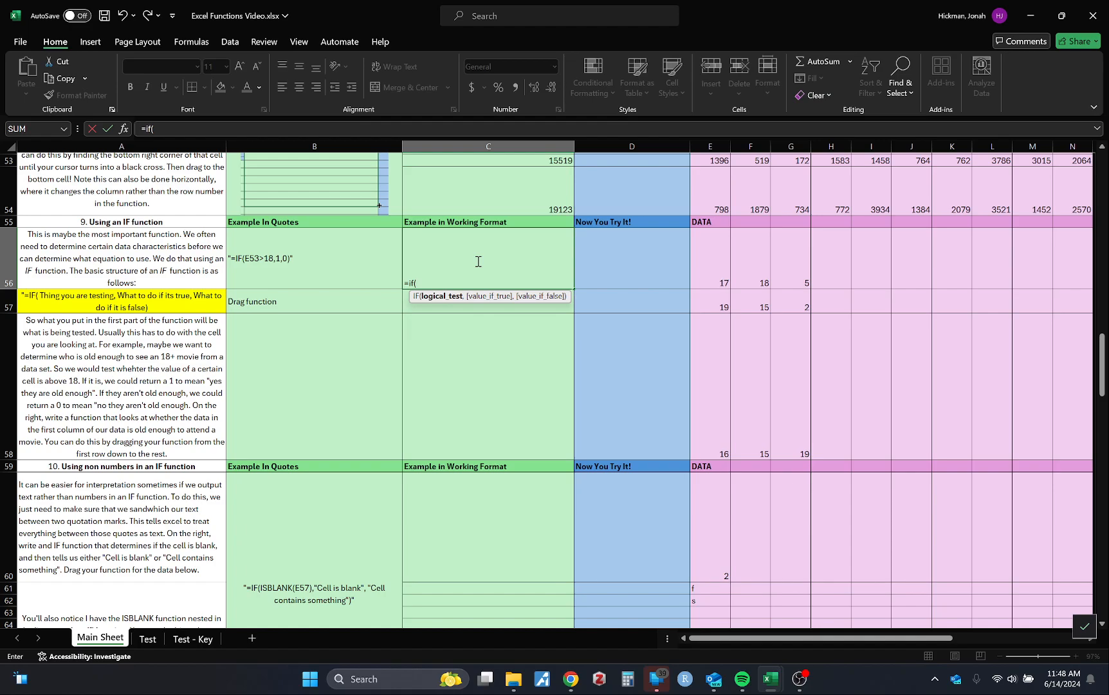
Complete the IF function in C56 to return 1 when E56 is greater than 18 and 0 otherwise
{"action": "left_click", "coordinate": [714, 253]}
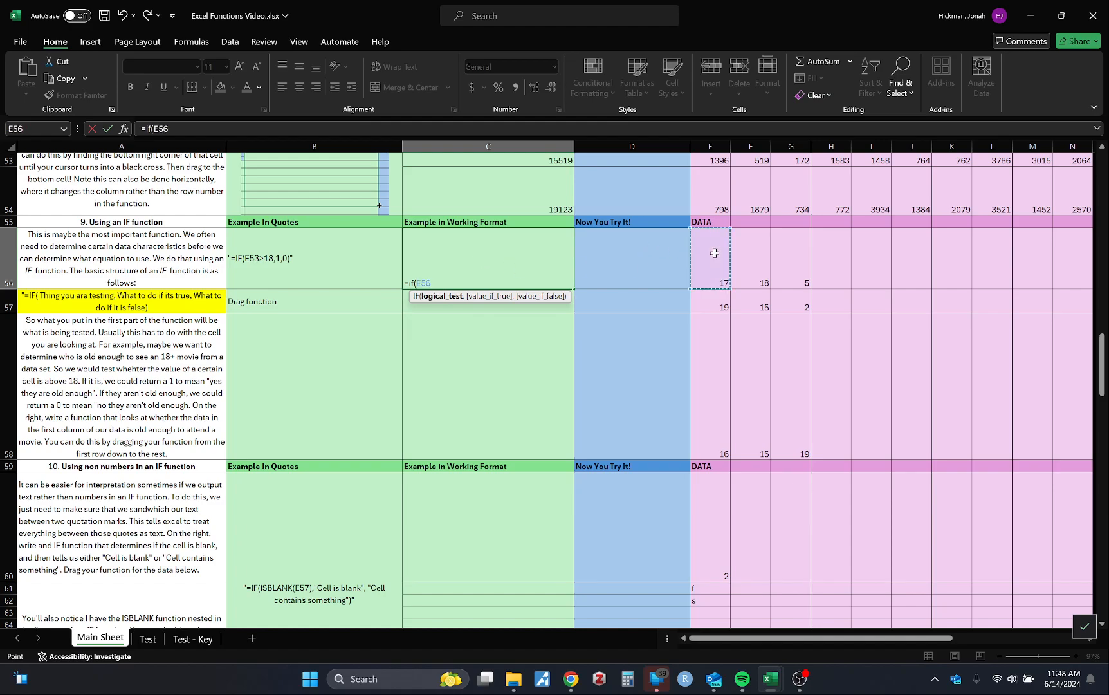
{"action": "type", "text": ">"}
{"action": "type", "text": "18,"}
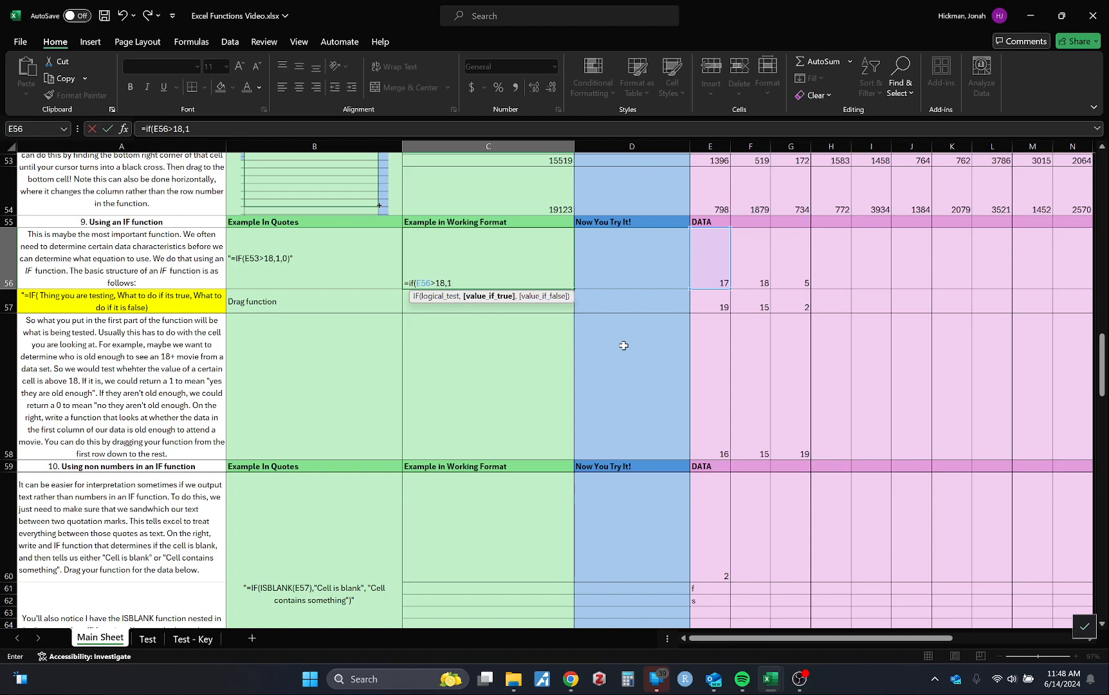
{"action": "type", "text": "1,0)"}
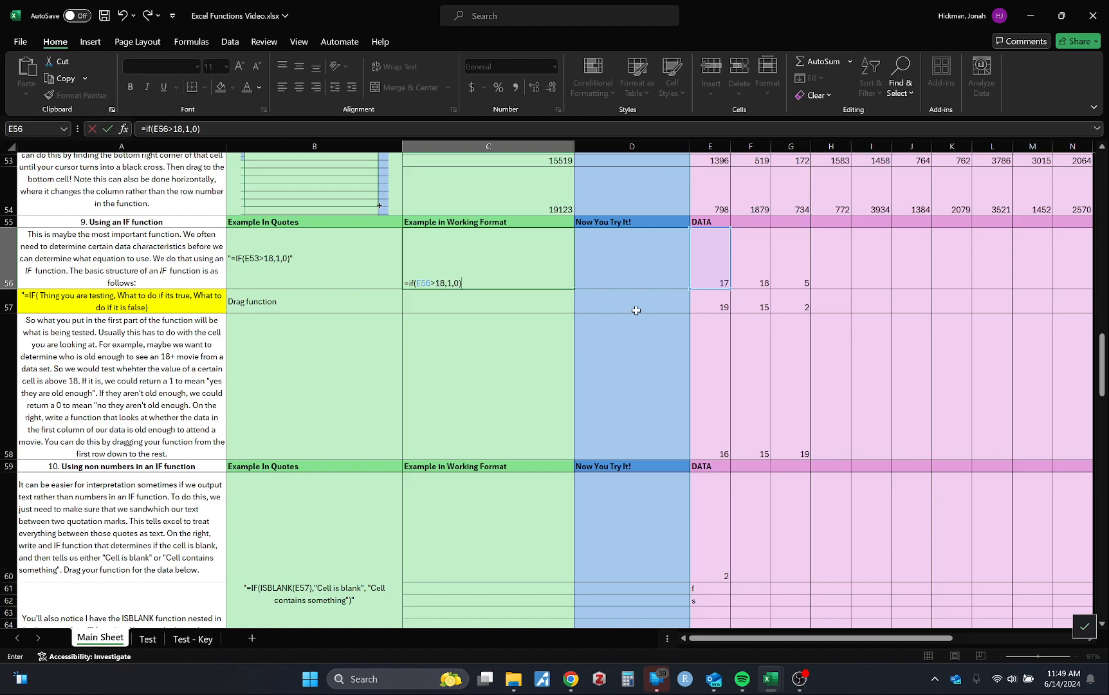
{"action": "key", "text": "Return"}
{"action": "left_click", "coordinate": [513, 283]}
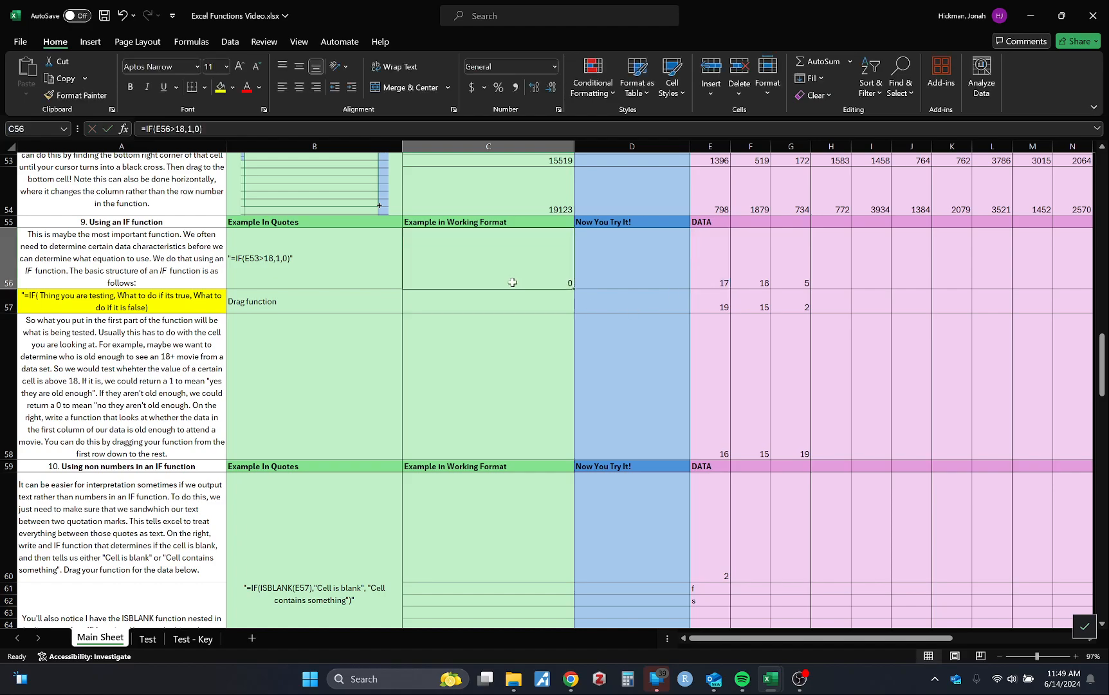
{"action": "left_click", "coordinate": [193, 129]}
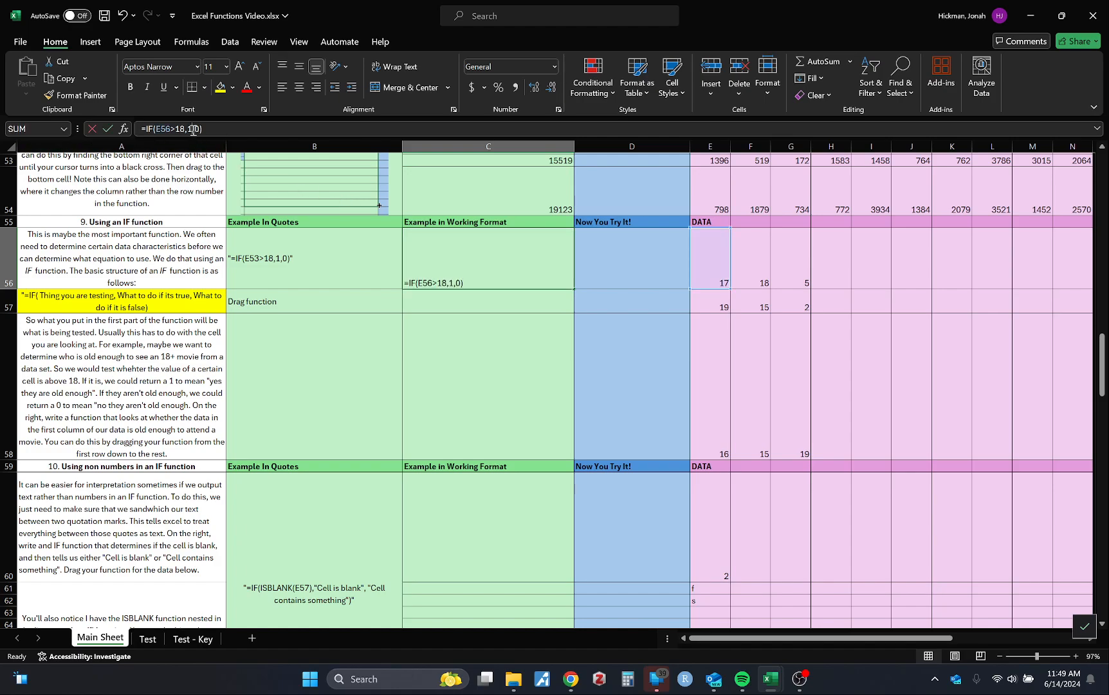
{"action": "key", "text": "Escape"}
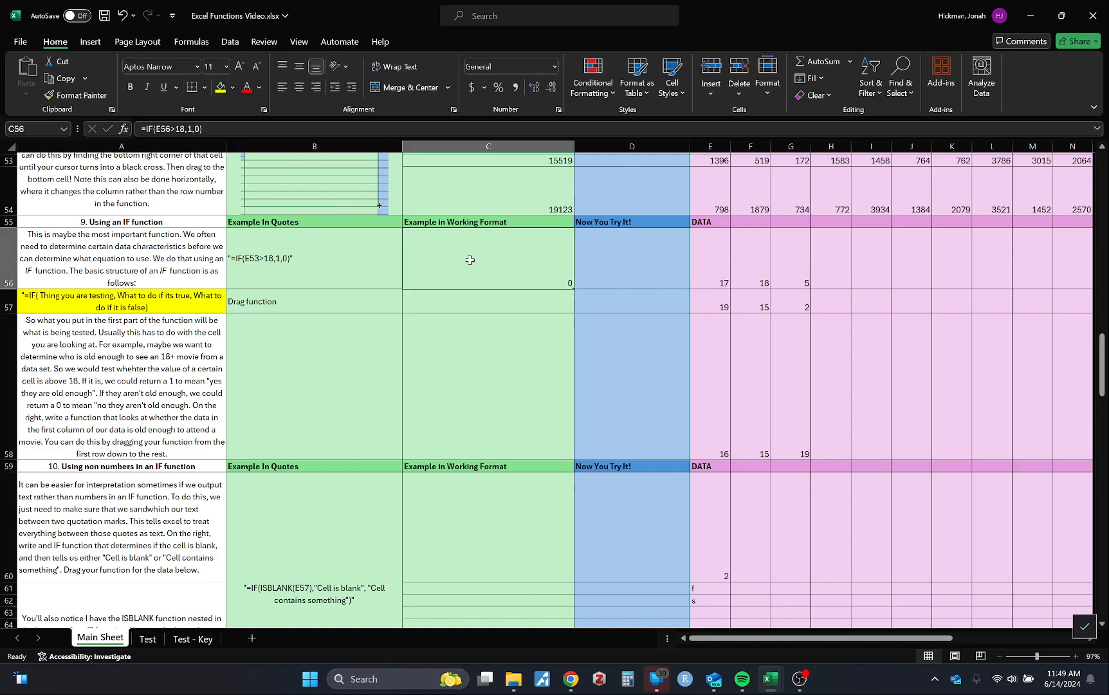
{"action": "left_click", "coordinate": [197, 129]}
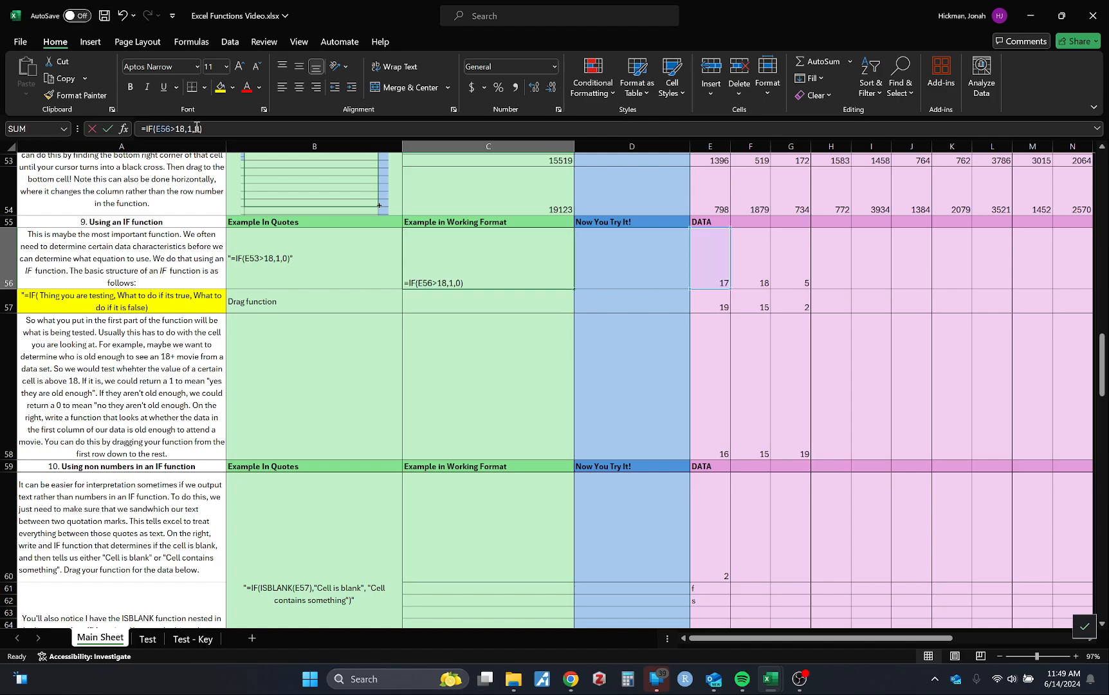
{"action": "double_click", "coordinate": [197, 129]}
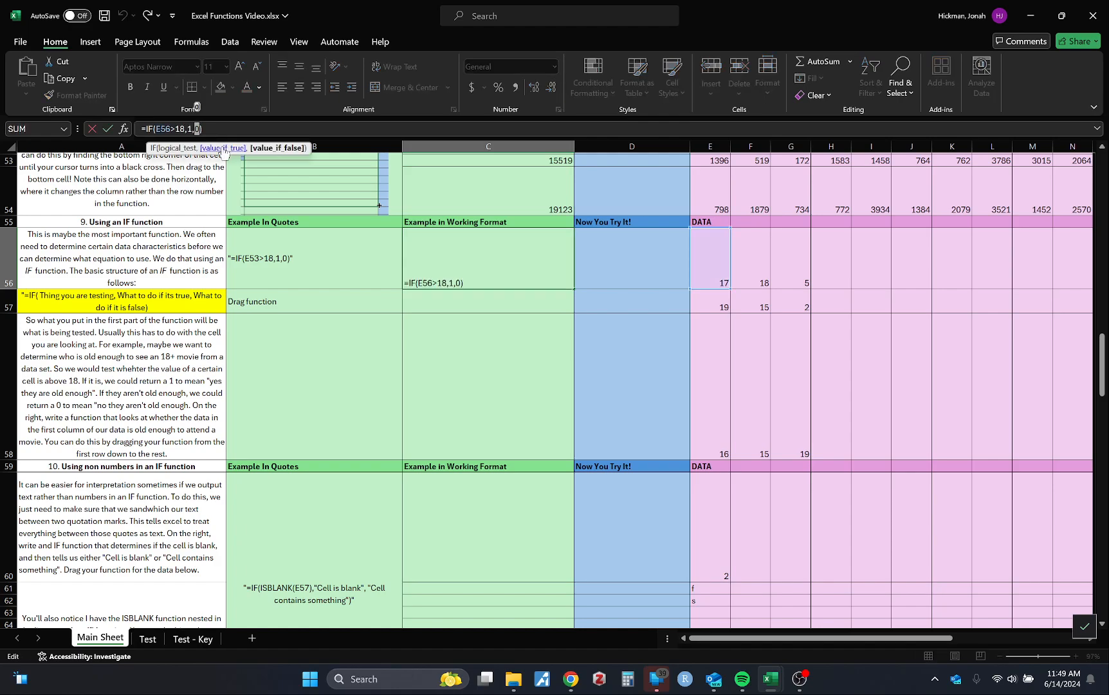
{"action": "type", "text": "12480-91284-290348-129083412"}
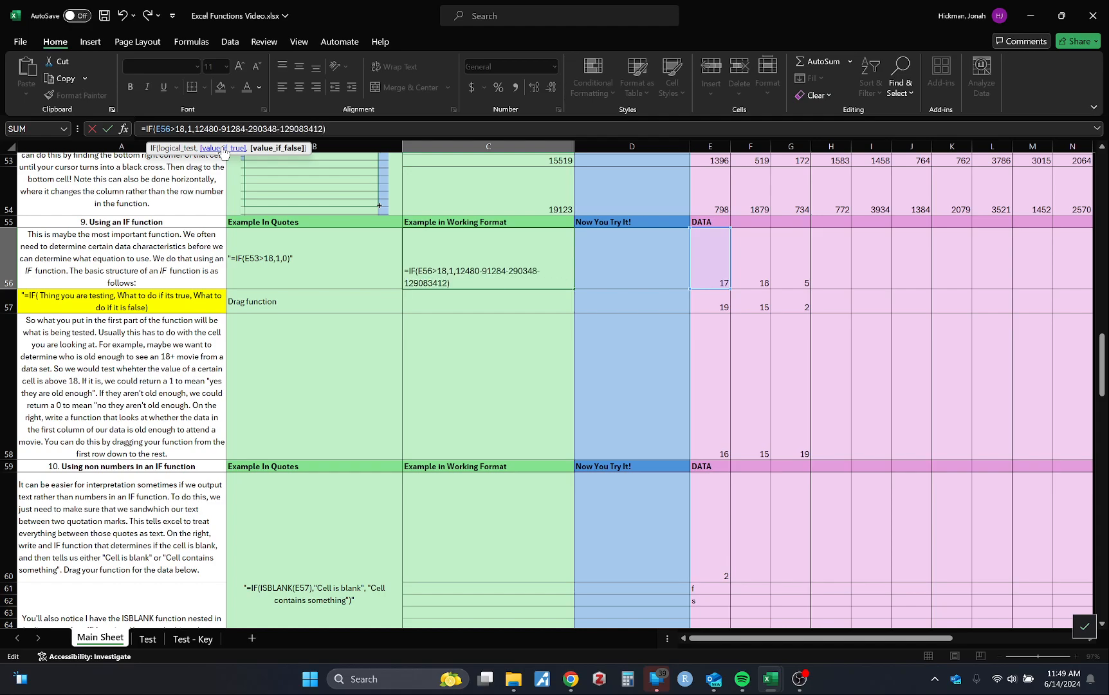
{"action": "key", "text": "Return"}
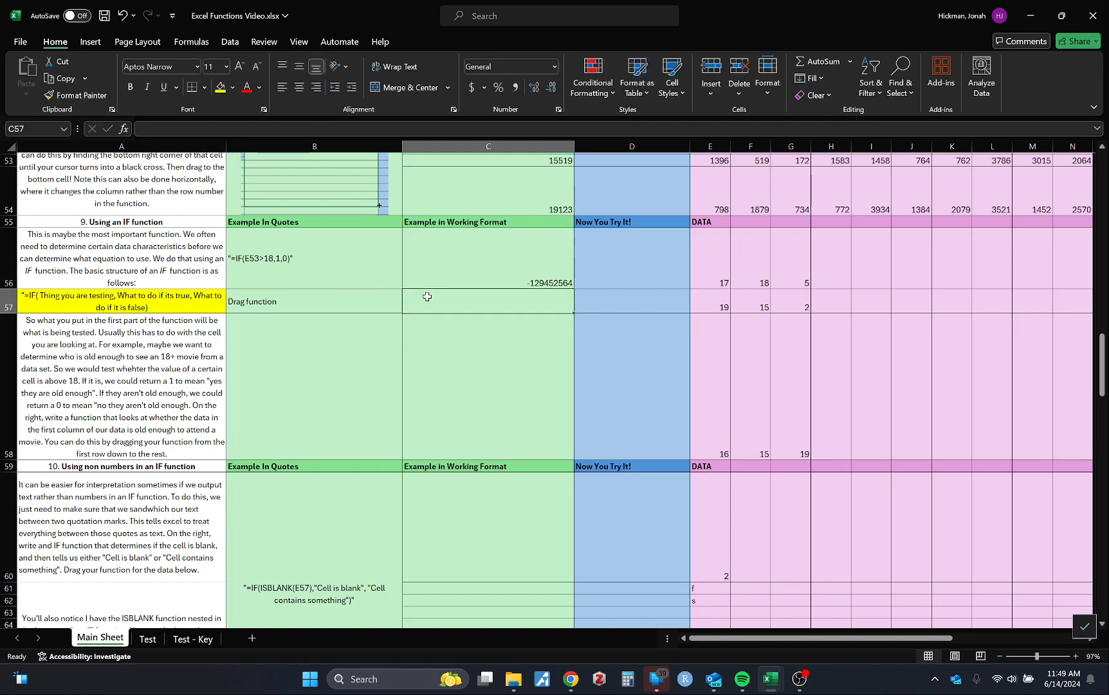
Set the value-if-false argument of C56's IF formula back to 0
{"action": "left_click", "coordinate": [451, 277]}
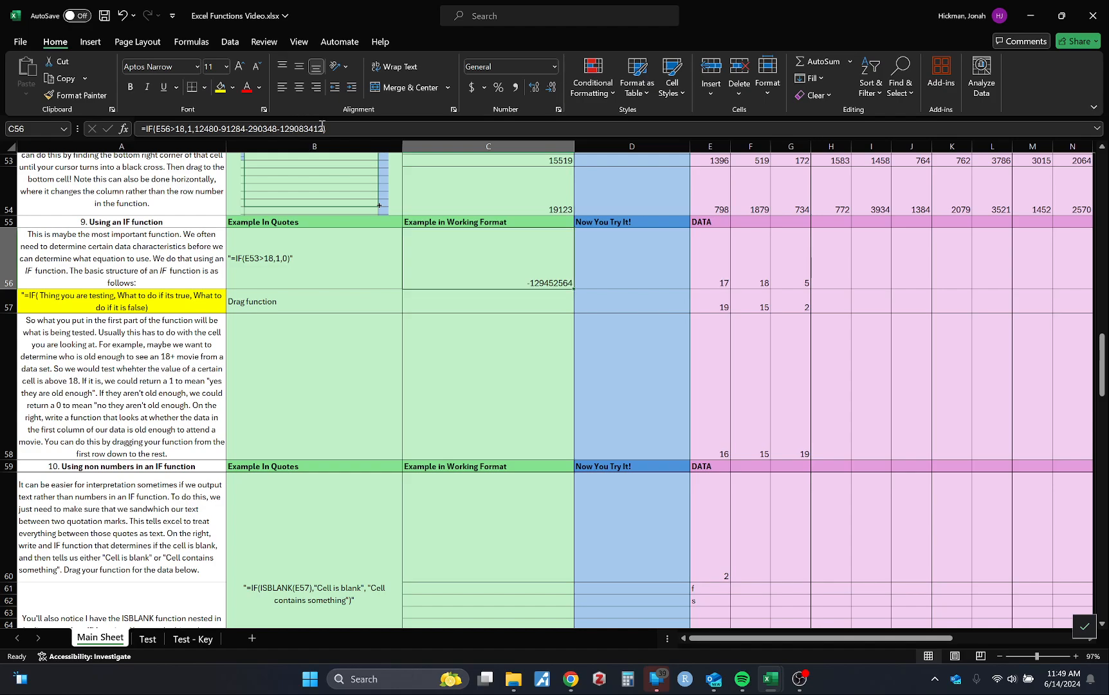
{"action": "double_click", "coordinate": [482, 264]}
{"action": "key", "text": "BackSpace"}
{"action": "key", "text": "BackSpace"}
{"action": "key", "text": "BackSpace"}
{"action": "key", "text": "BackSpace"}
{"action": "key", "text": "BackSpace"}
{"action": "key", "text": "BackSpace"}
{"action": "key", "text": "BackSpace"}
{"action": "key", "text": "BackSpace"}
{"action": "key", "text": "BackSpace"}
{"action": "key", "text": "BackSpace"}
{"action": "key", "text": "BackSpace"}
{"action": "key", "text": "BackSpace"}
{"action": "key", "text": "BackSpace"}
{"action": "key", "text": "BackSpace"}
{"action": "key", "text": "BackSpace"}
{"action": "key", "text": "BackSpace"}
{"action": "key", "text": "BackSpace"}
{"action": "key", "text": "BackSpace"}
{"action": "key", "text": "BackSpace"}
{"action": "key", "text": "BackSpace"}
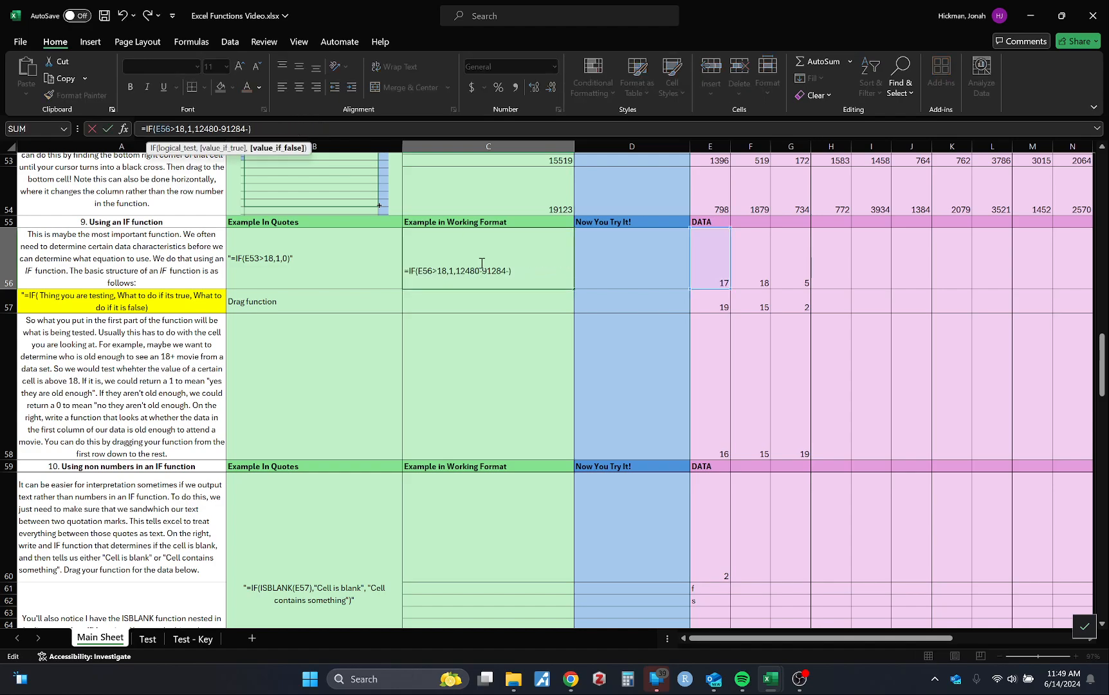
{"action": "key", "text": "BackSpace"}
{"action": "type", "text": "0"}
{"action": "key", "text": "Return"}
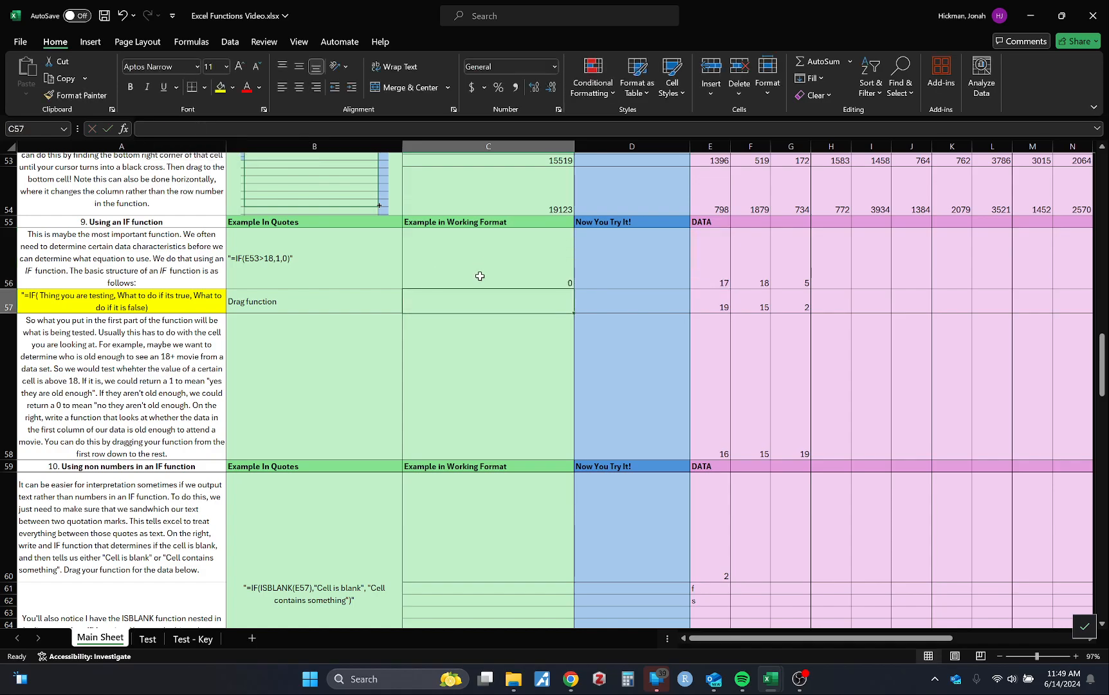
Examine the cell reference tested in C56's IF formula and the empty cells below it, without changing the formula
{"action": "scroll", "coordinate": [587, 250], "scroll_direction": "up", "scroll_amount": 3}
{"action": "left_click", "coordinate": [538, 418]}
{"action": "scroll", "coordinate": [537, 417], "scroll_direction": "down", "scroll_amount": 1}
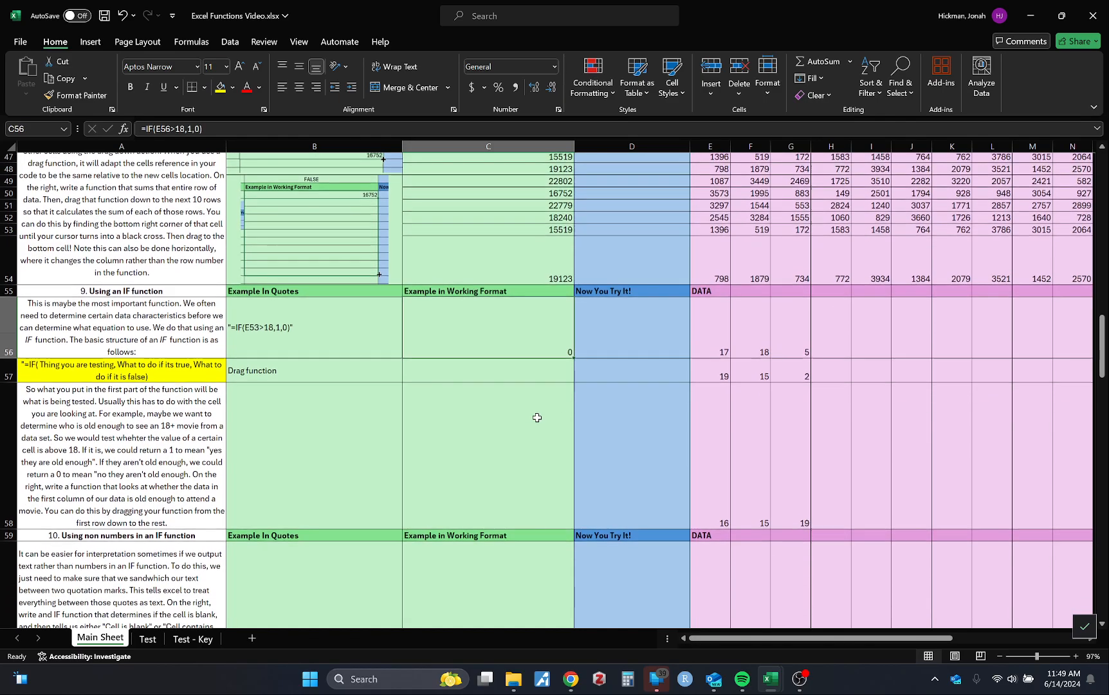
{"action": "left_click_drag", "start_coordinate": [573, 357], "coordinate": [550, 336]}
{"action": "scroll", "coordinate": [548, 335], "scroll_direction": "down", "scroll_amount": 2}
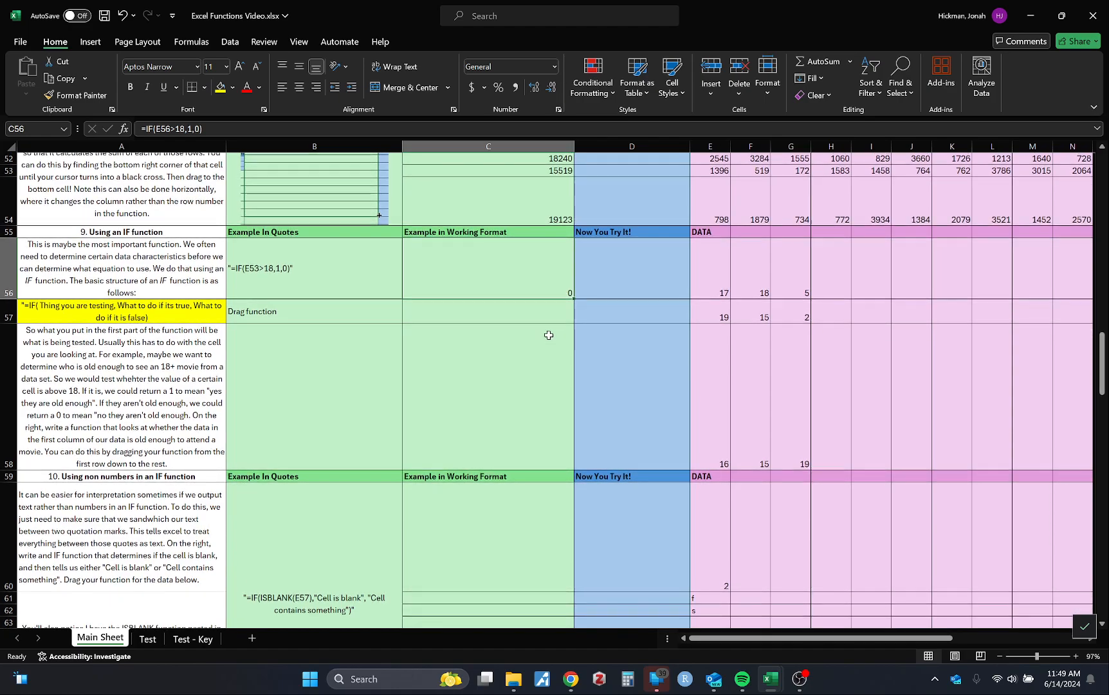
{"action": "double_click", "coordinate": [171, 129]}
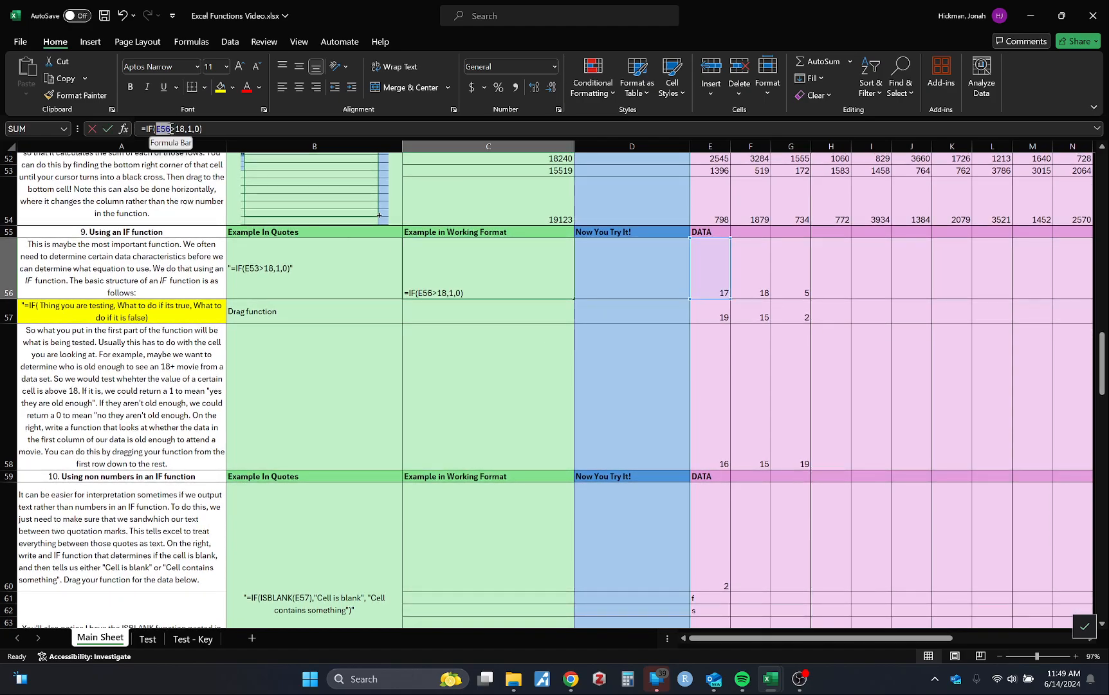
{"action": "left_click", "coordinate": [544, 327]}
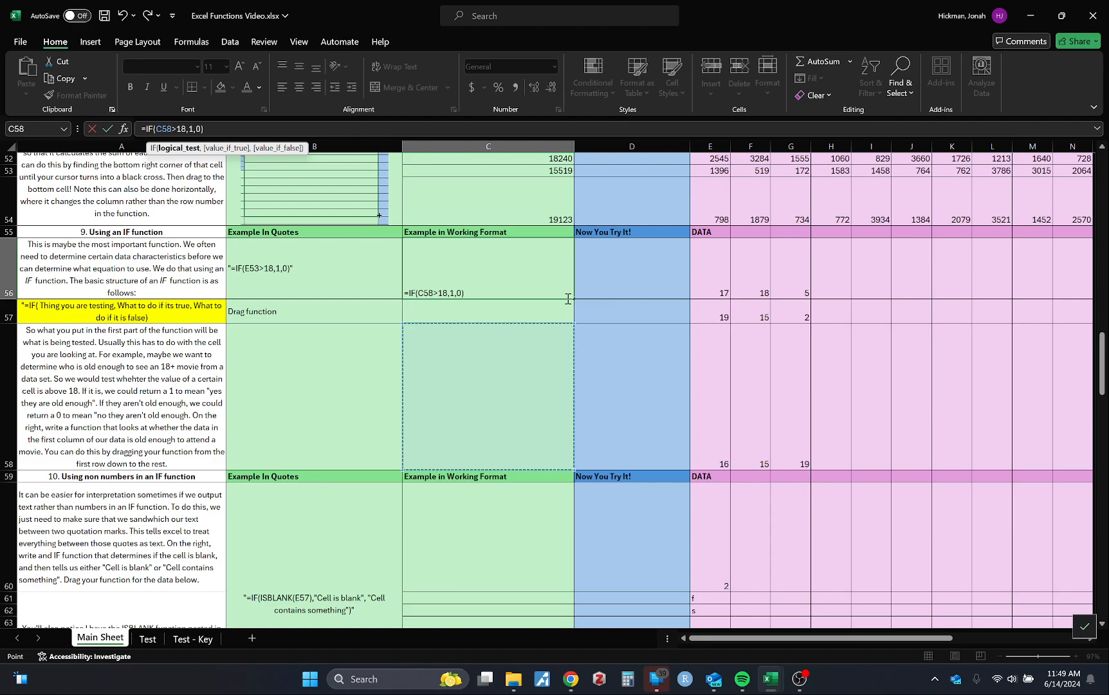
{"action": "key", "text": "Escape"}
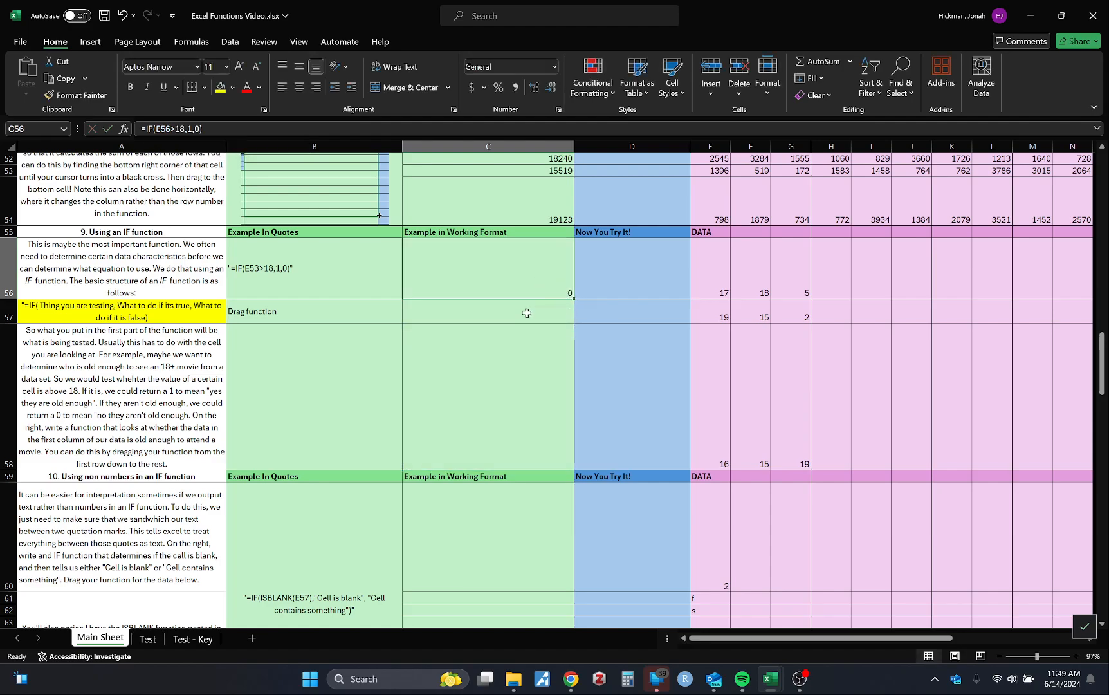
{"action": "left_click", "coordinate": [506, 362]}
{"action": "left_click", "coordinate": [485, 237]}
{"action": "left_click", "coordinate": [483, 257]}
{"action": "left_click", "coordinate": [170, 130]}
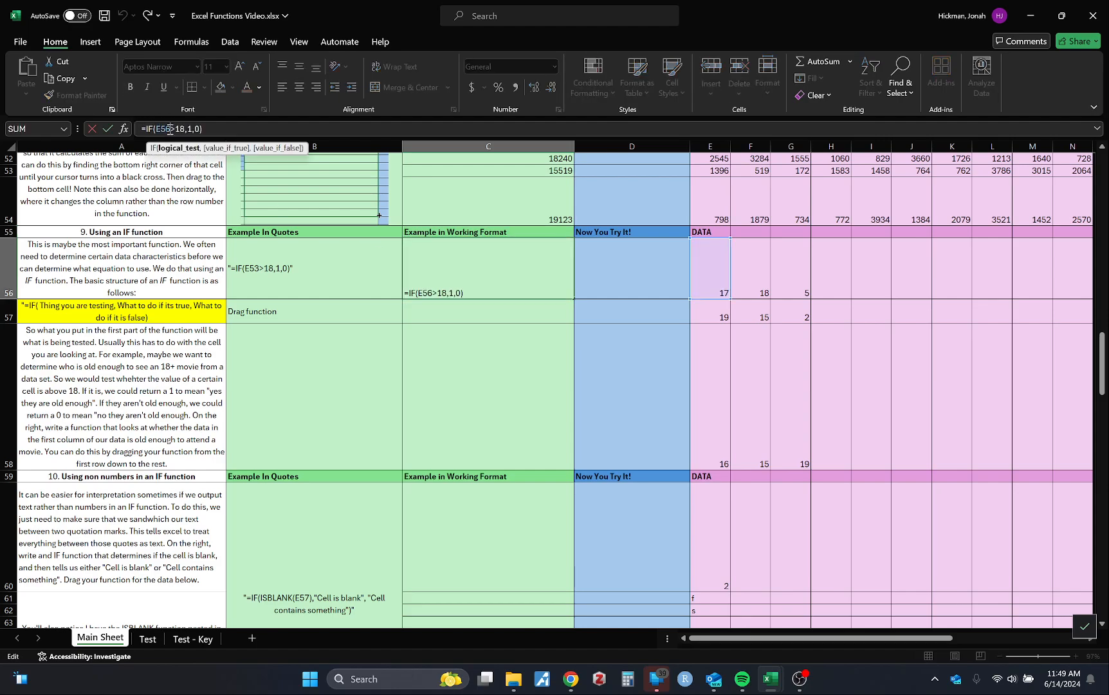
{"action": "left_click", "coordinate": [480, 371]}
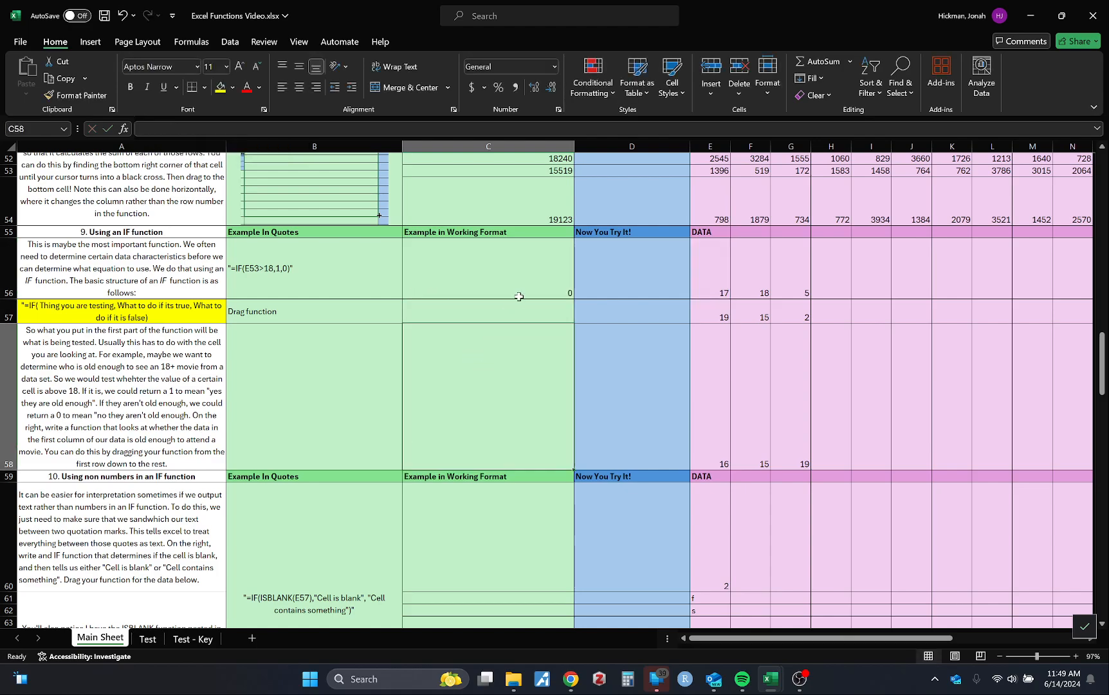
Fill C56's IF formula down through C58
{"action": "left_click", "coordinate": [519, 297]}
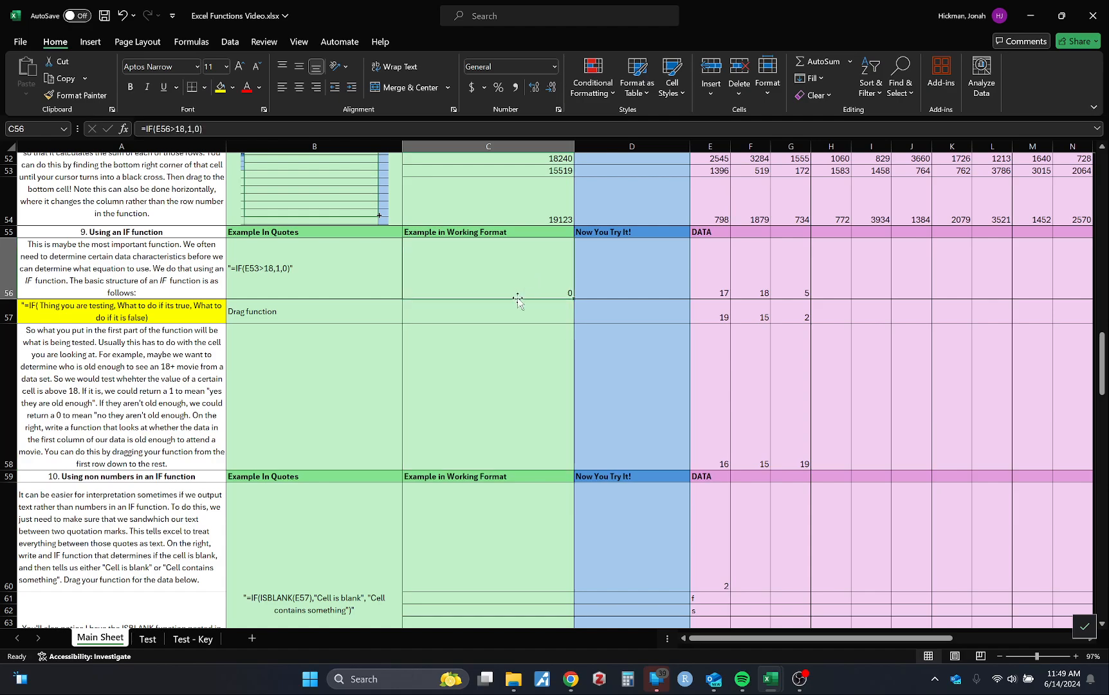
{"action": "left_click_drag", "start_coordinate": [573, 299], "coordinate": [559, 426]}
{"action": "left_click", "coordinate": [619, 339]}
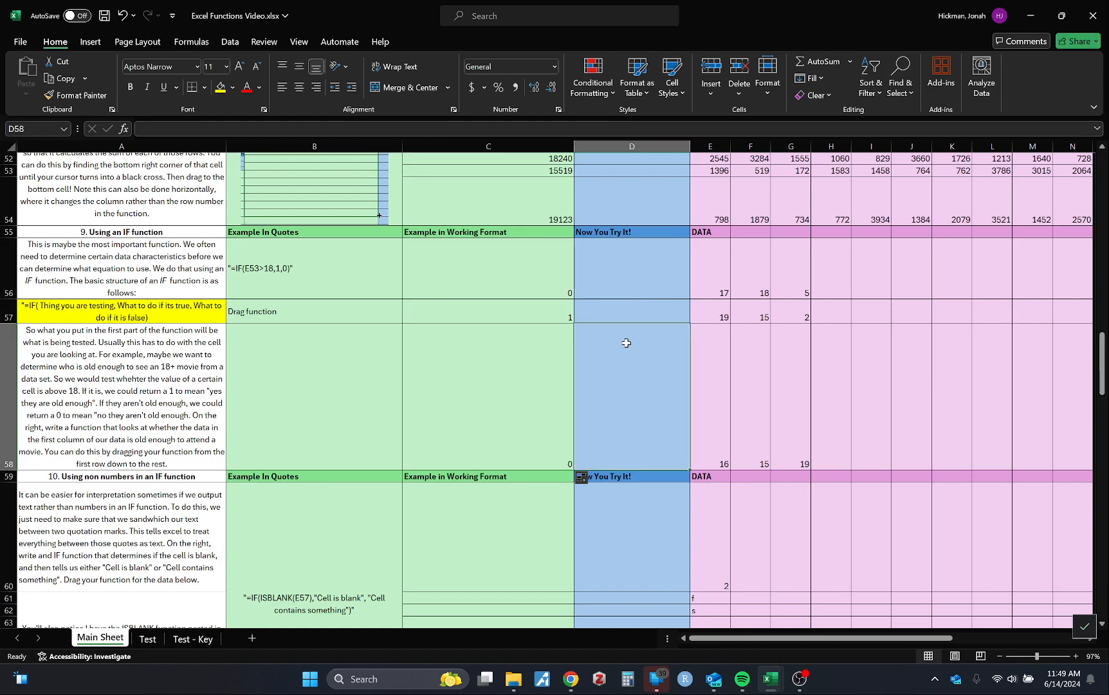
Check which cell each IF formula in C56, C57 and C58 tests, then select the range C56:C58
{"action": "left_click", "coordinate": [539, 290]}
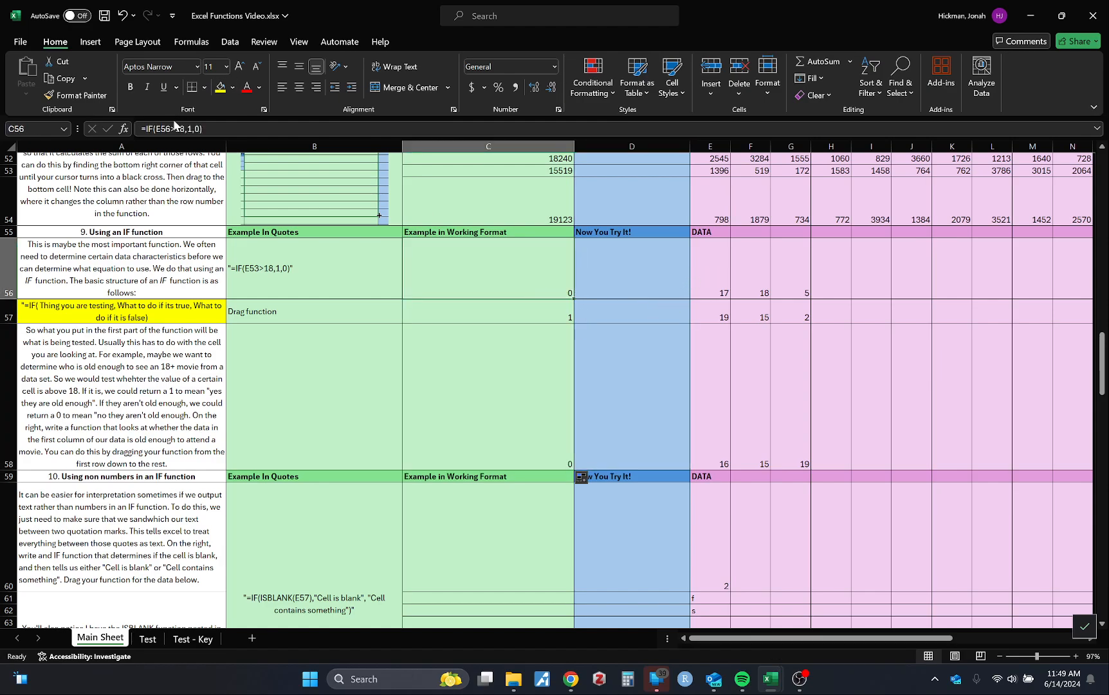
{"action": "left_click", "coordinate": [172, 128]}
{"action": "left_click", "coordinate": [590, 321]}
{"action": "left_click", "coordinate": [517, 310]}
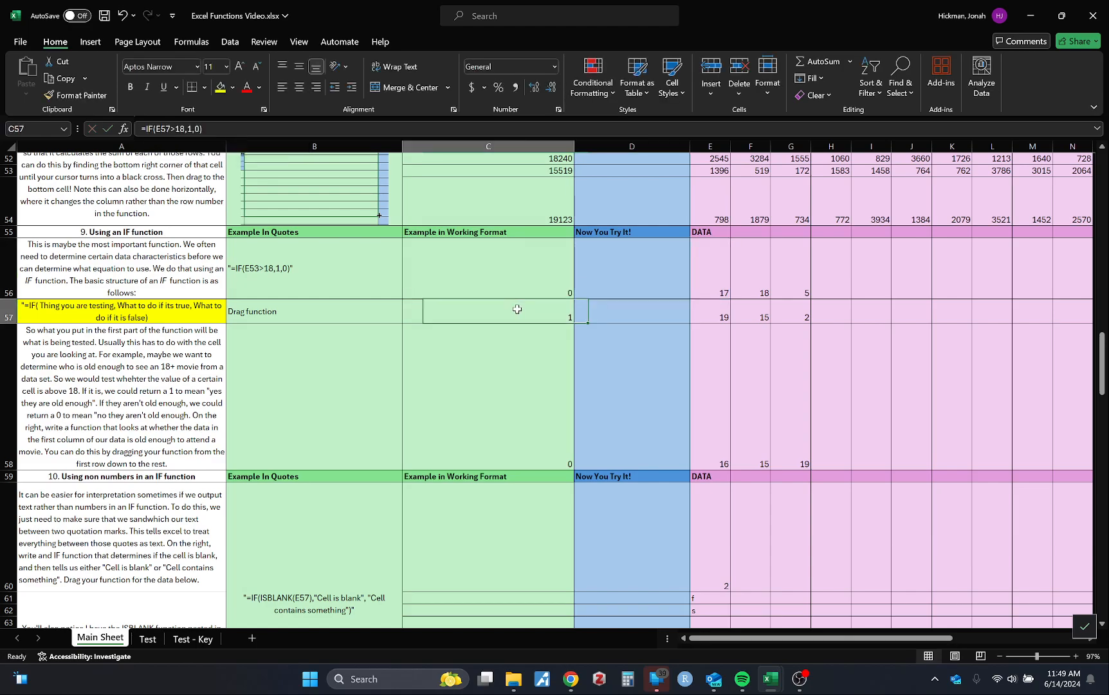
{"action": "left_click", "coordinate": [181, 129]}
{"action": "left_click", "coordinate": [520, 398]}
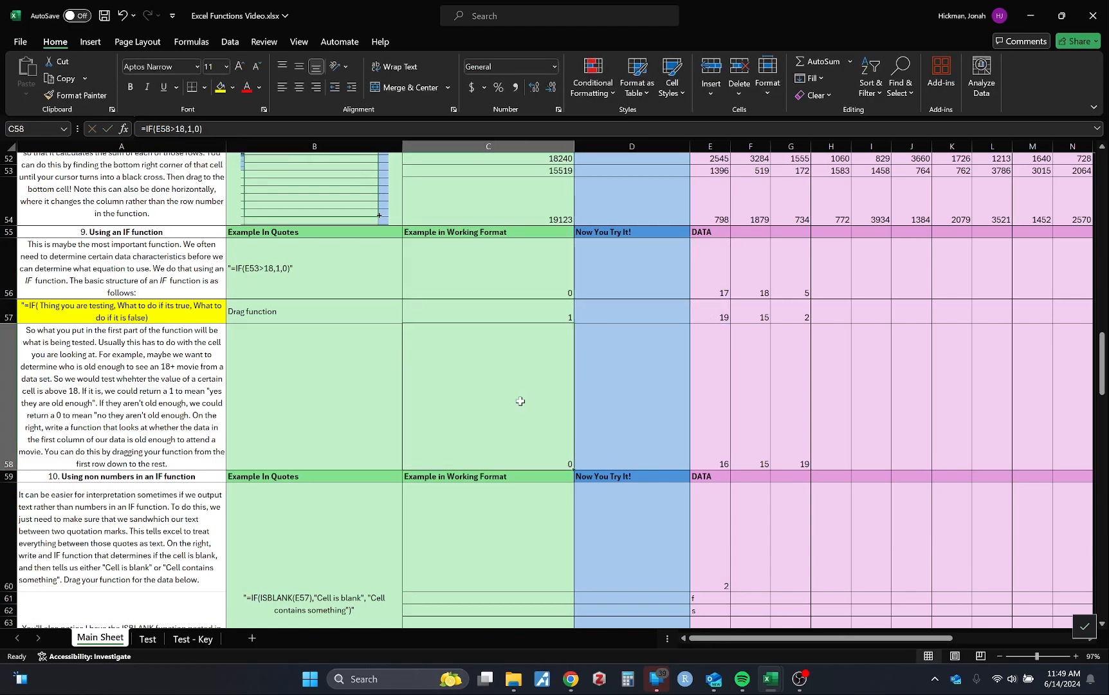
{"action": "left_click", "coordinate": [170, 129]}
{"action": "left_click", "coordinate": [635, 381]}
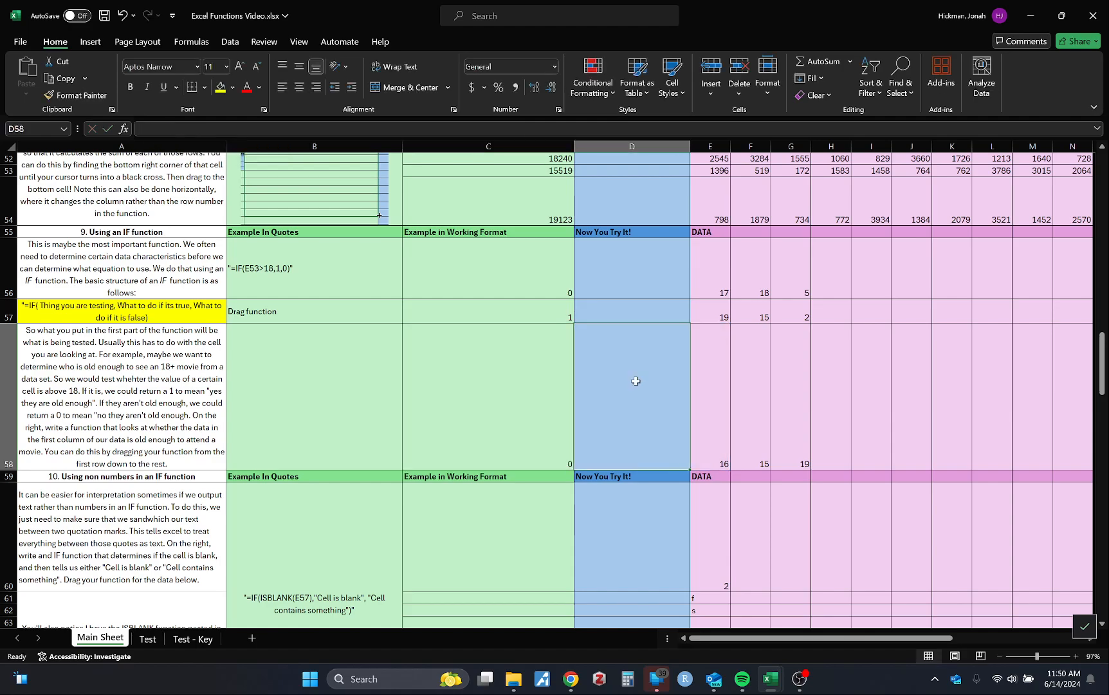
{"action": "left_click_drag", "start_coordinate": [486, 282], "coordinate": [498, 388]}
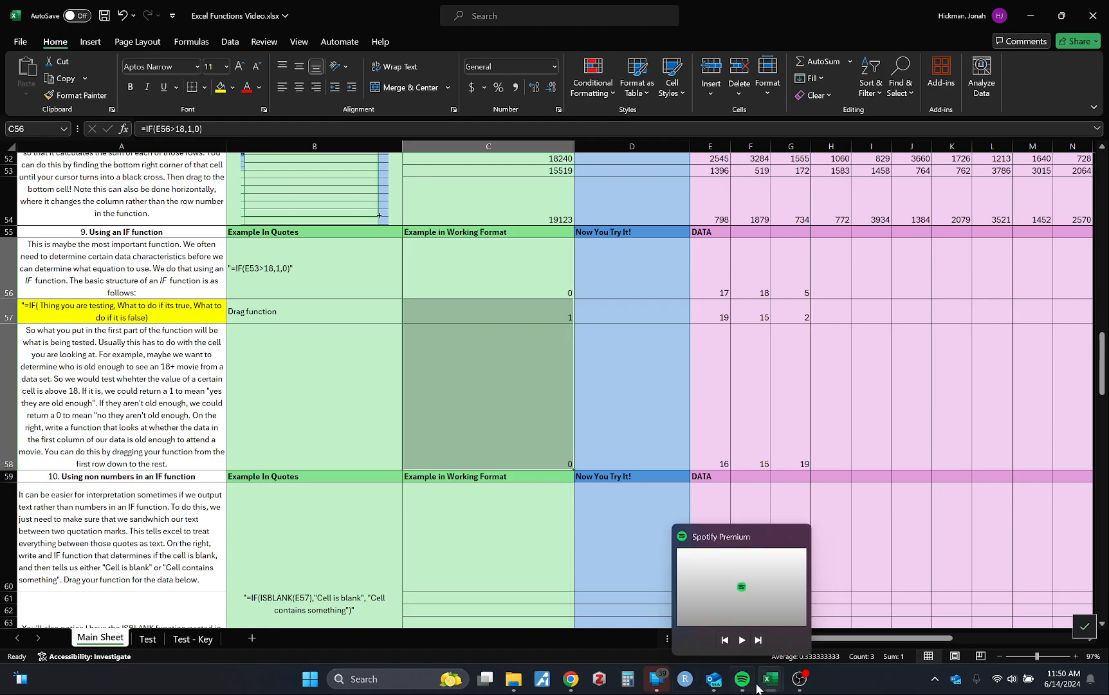
Switch to the IMP_Final.xlsx workbook, look over the large data set on its IMP Data sheet, and return to the functions guide
{"action": "mouse_move", "coordinate": [770, 686]}
{"action": "left_click", "coordinate": [836, 608]}
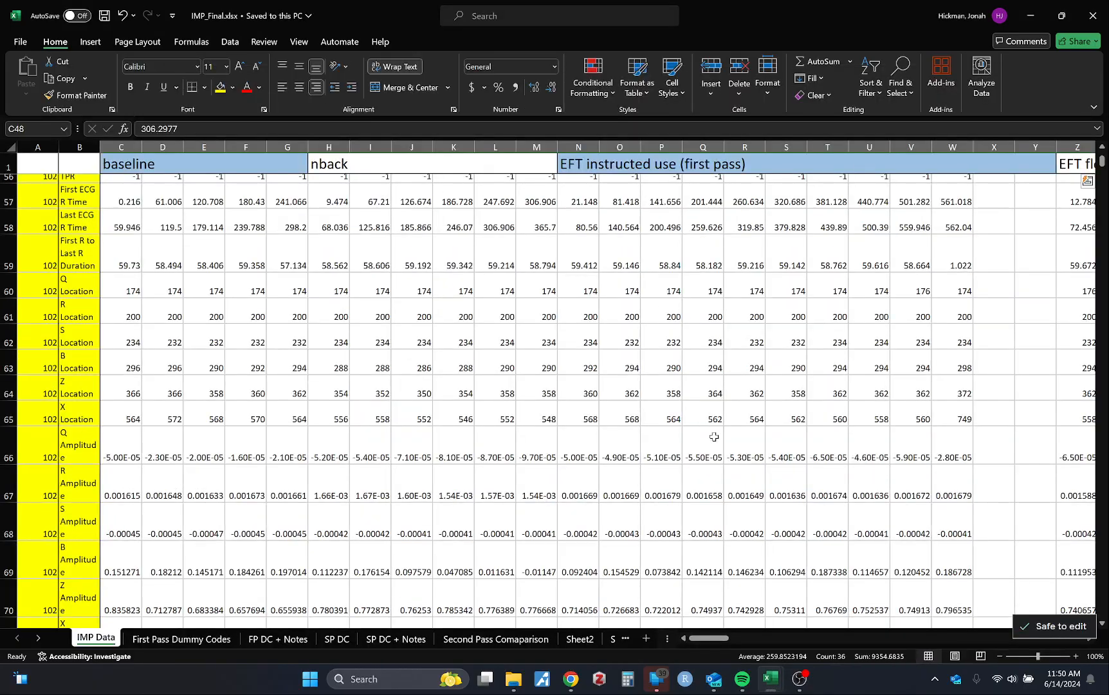
{"action": "scroll", "coordinate": [689, 463], "scroll_direction": "down", "scroll_amount": 5}
{"action": "scroll", "coordinate": [689, 463], "scroll_direction": "up", "scroll_amount": 11}
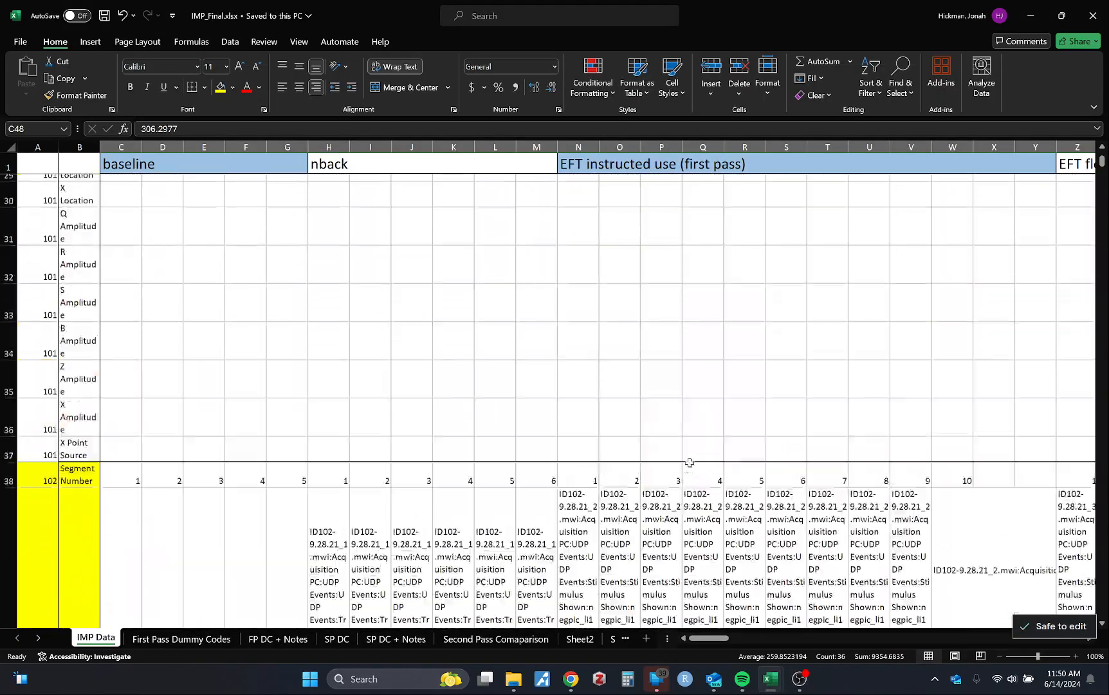
{"action": "scroll", "coordinate": [689, 463], "scroll_direction": "down", "scroll_amount": 20}
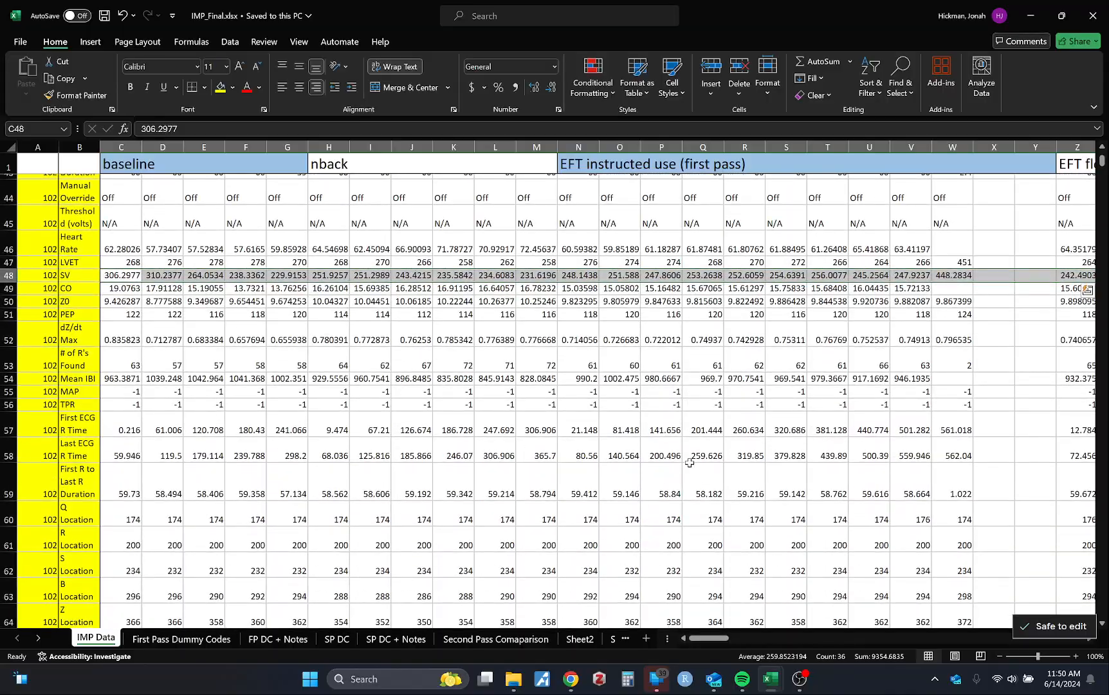
{"action": "scroll", "coordinate": [689, 463], "scroll_direction": "down", "scroll_amount": 5}
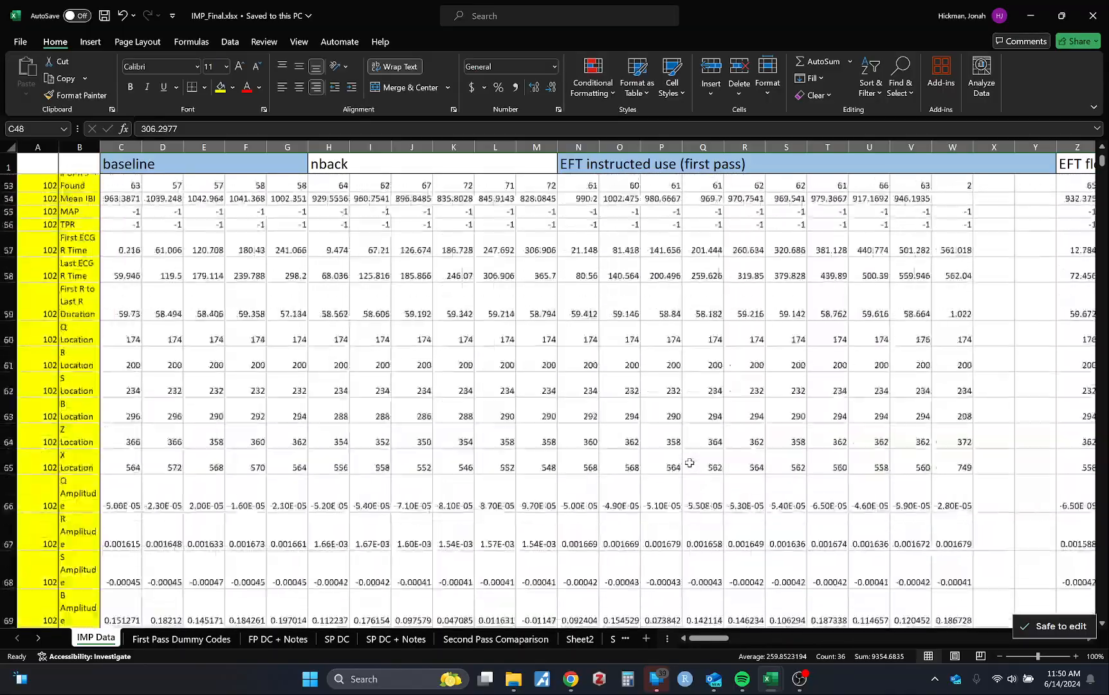
{"action": "scroll", "coordinate": [753, 366], "scroll_direction": "up", "scroll_amount": 20}
{"action": "left_click", "coordinate": [1031, 16]}
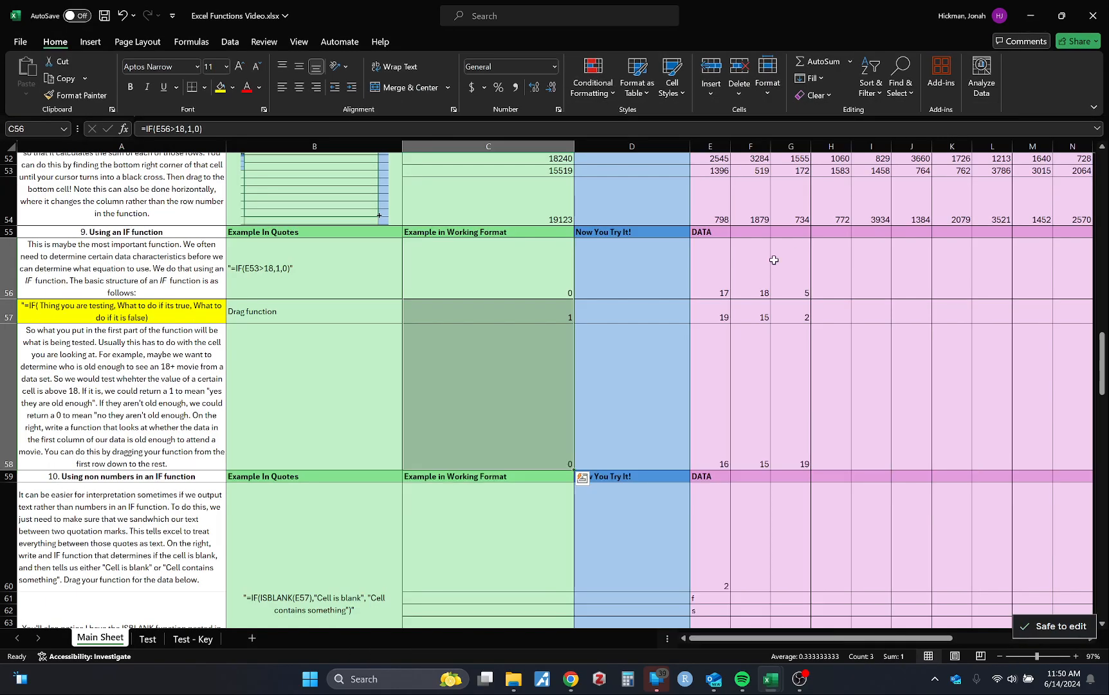
Review the quoted IF example in B56 against the formulas in C56:C58, and move on to section 10 on non-number outputs
{"action": "left_click", "coordinate": [340, 265]}
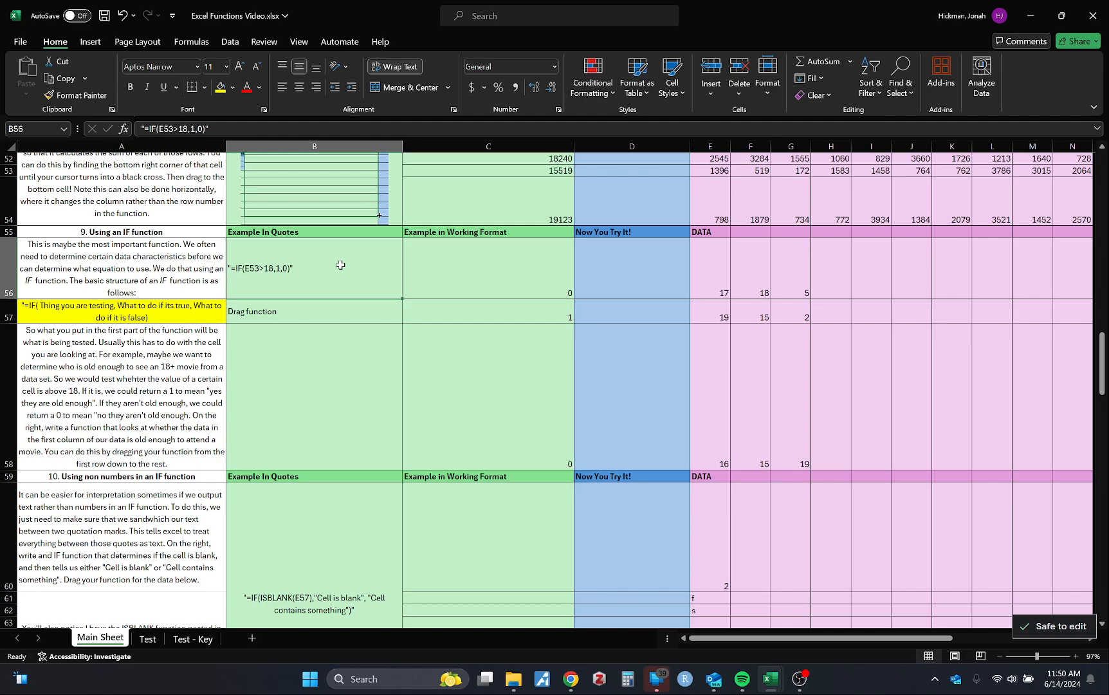
{"action": "left_click", "coordinate": [513, 319]}
{"action": "left_click", "coordinate": [495, 261]}
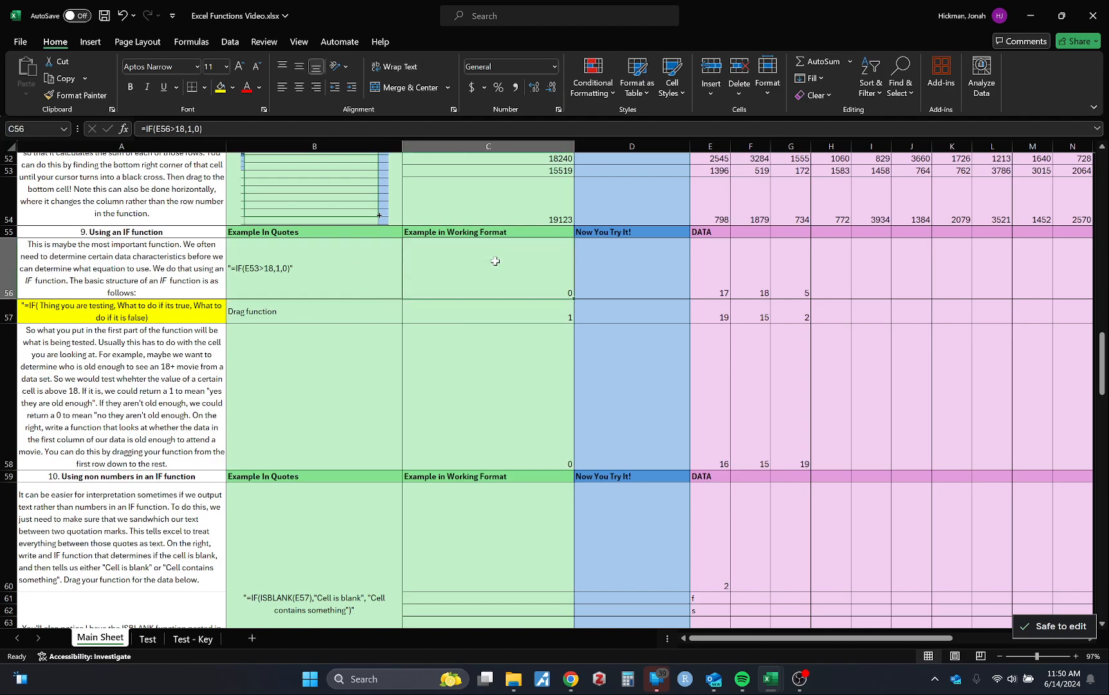
{"action": "left_click", "coordinate": [489, 379]}
{"action": "scroll", "coordinate": [488, 385], "scroll_direction": "down", "scroll_amount": 1}
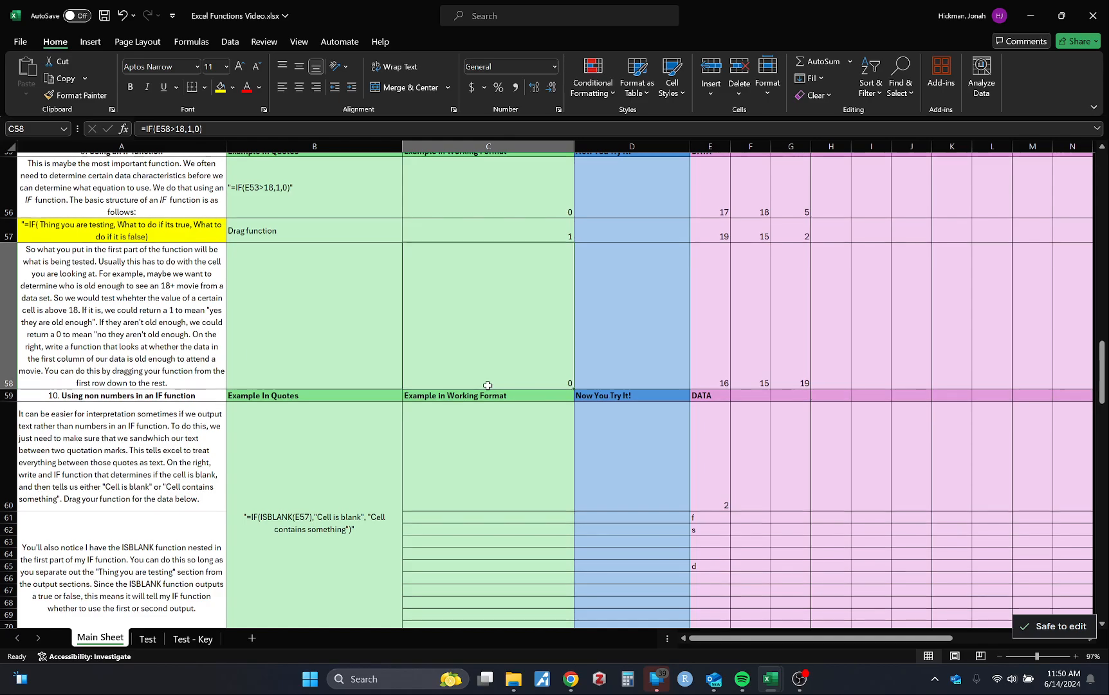
Begin a formula in C60, the first working-format cell of section 10 on non-number IF outputs
{"action": "scroll", "coordinate": [487, 385], "scroll_direction": "down", "scroll_amount": 3}
{"action": "scroll", "coordinate": [488, 385], "scroll_direction": "up", "scroll_amount": 2}
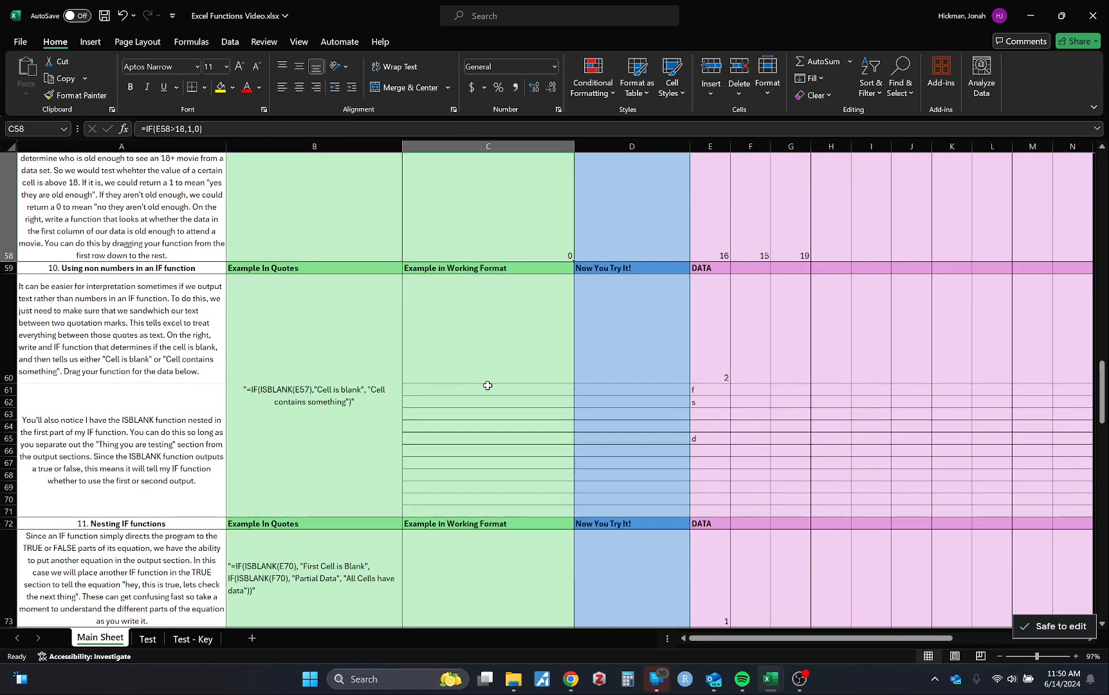
{"action": "scroll", "coordinate": [487, 385], "scroll_direction": "up", "scroll_amount": 1}
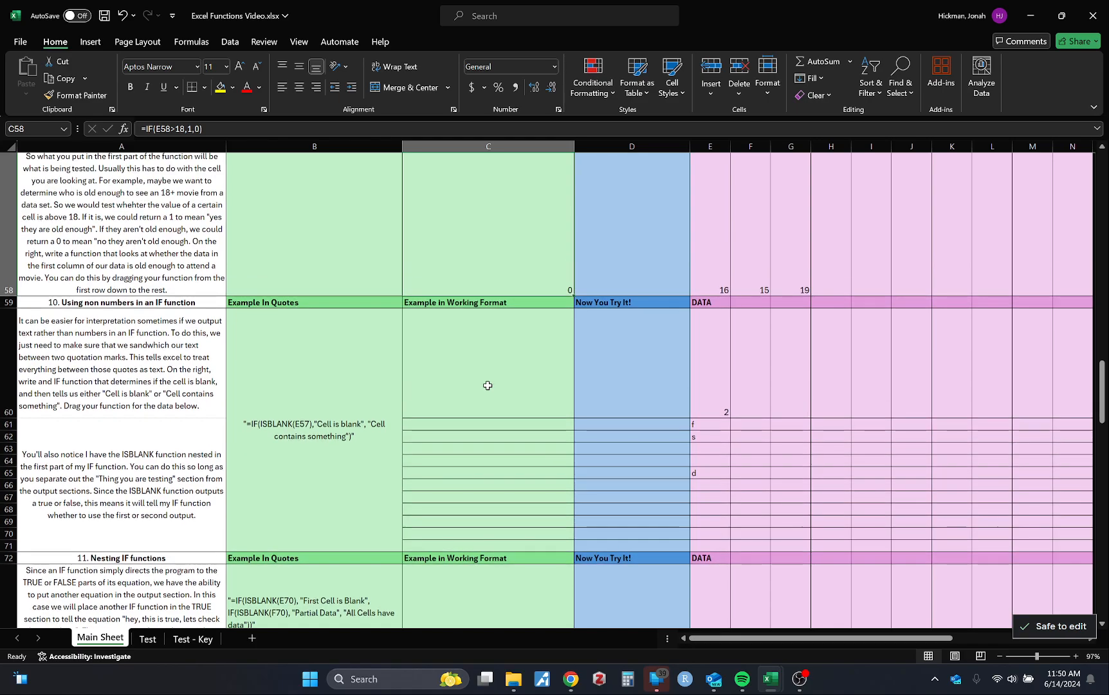
{"action": "scroll", "coordinate": [488, 384], "scroll_direction": "up", "scroll_amount": 1}
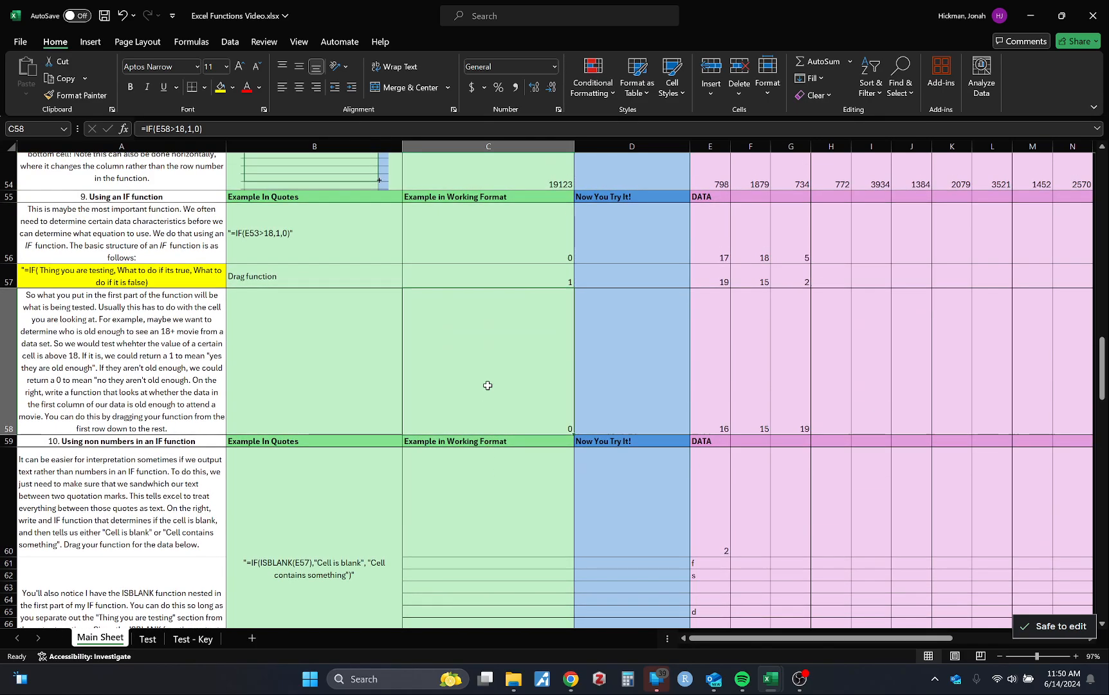
{"action": "scroll", "coordinate": [488, 385], "scroll_direction": "down", "scroll_amount": 2}
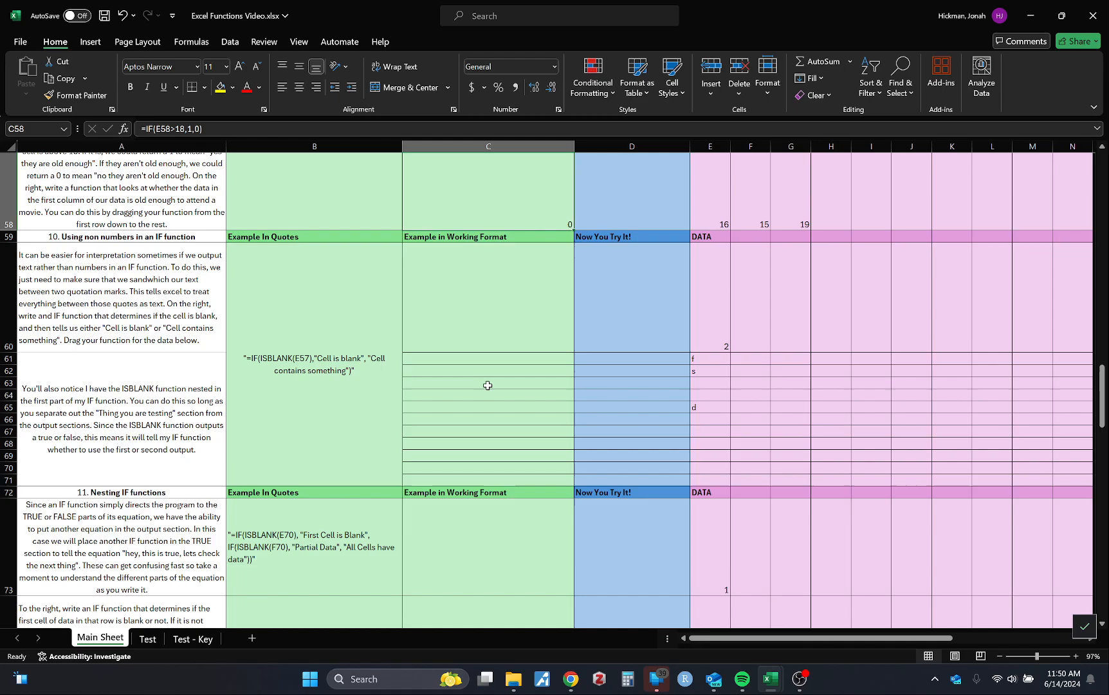
{"action": "scroll", "coordinate": [496, 361], "scroll_direction": "up", "scroll_amount": 3}
{"action": "scroll", "coordinate": [495, 361], "scroll_direction": "down", "scroll_amount": 3}
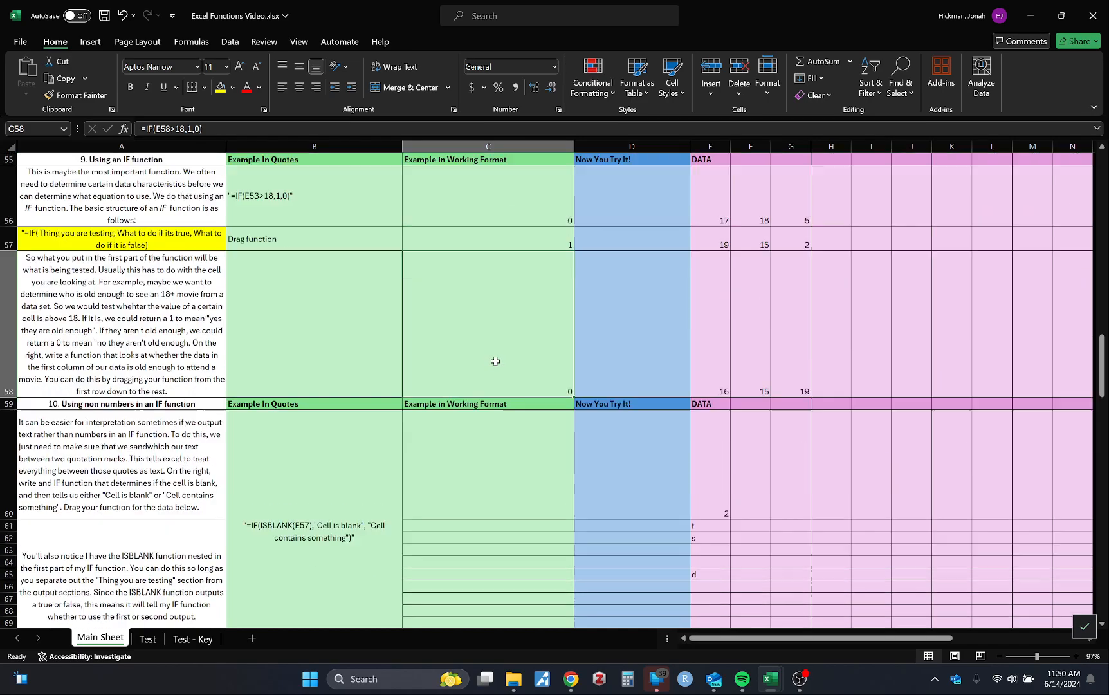
{"action": "left_click", "coordinate": [490, 313]}
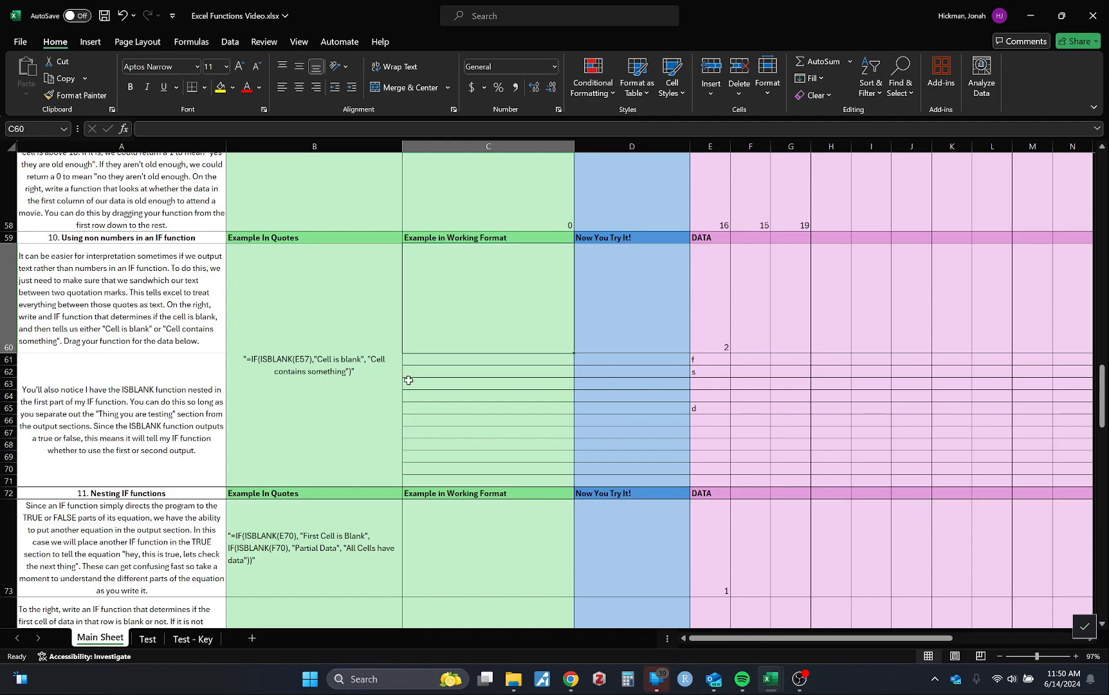
{"action": "type", "text": "="}
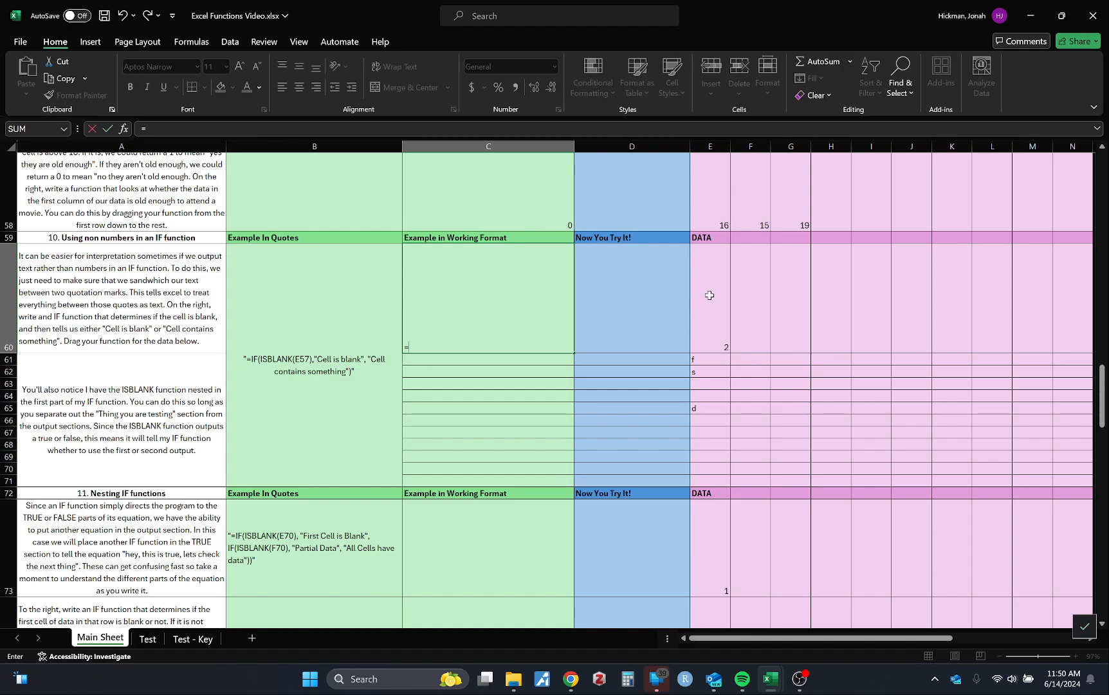
{"action": "left_click", "coordinate": [713, 316]}
{"action": "left_click_drag", "start_coordinate": [712, 316], "coordinate": [712, 469]}
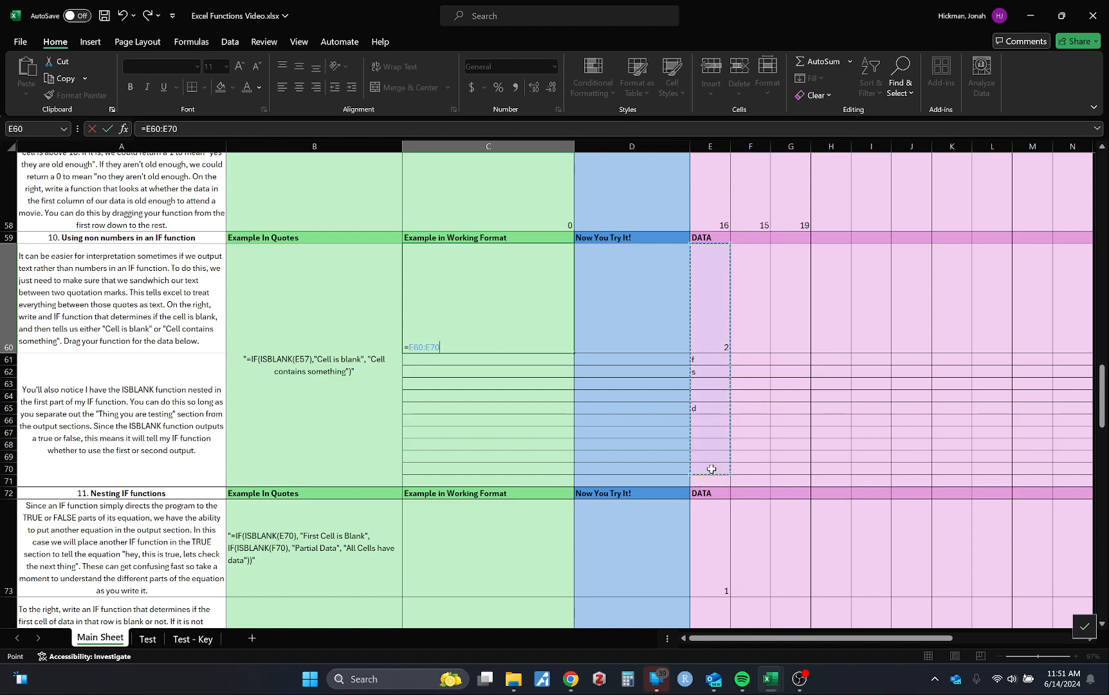
{"action": "left_click", "coordinate": [711, 323]}
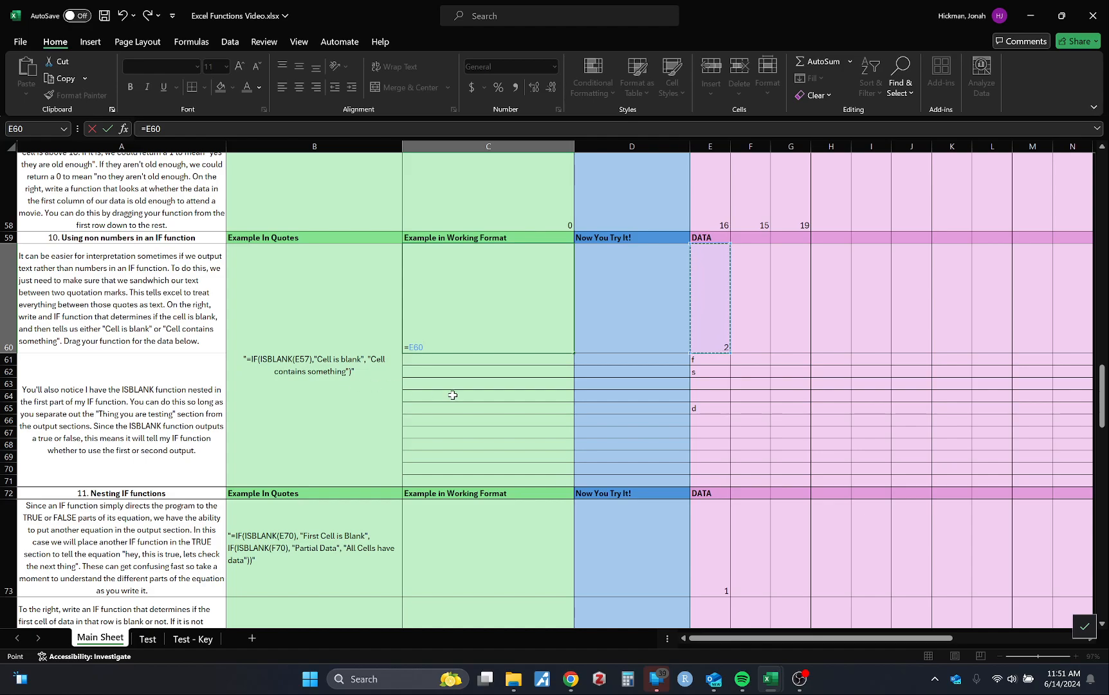
{"action": "key", "text": "BackSpace"}
{"action": "key", "text": "BackSpace"}
{"action": "key", "text": "BackSpace"}
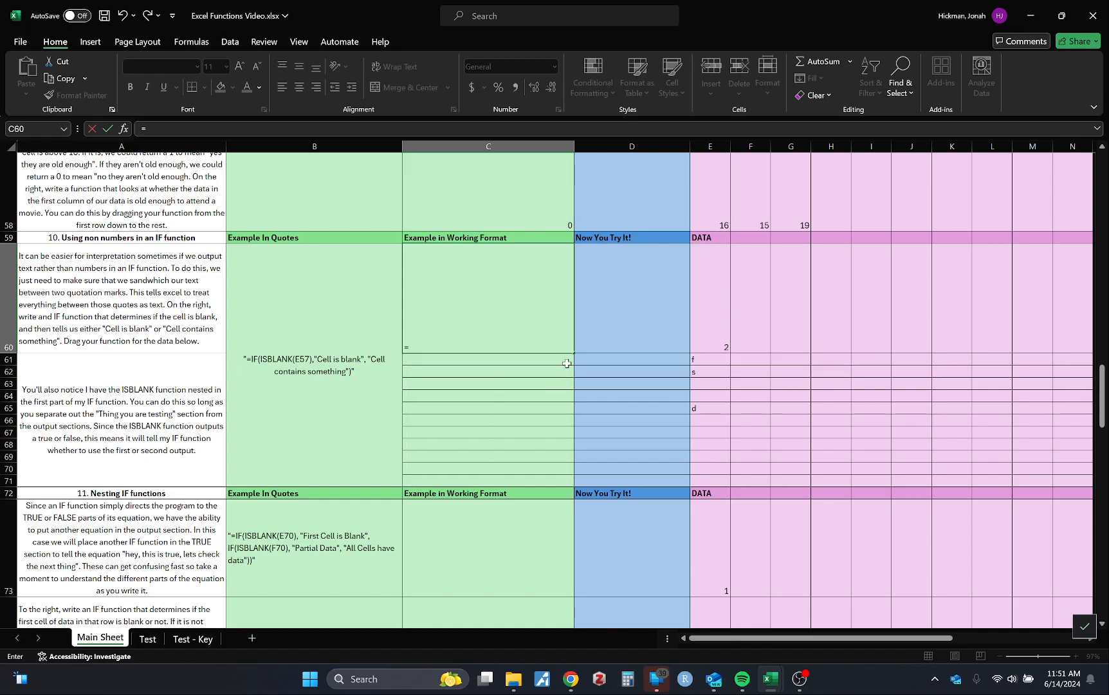
Build the formula in C60 as an IF function with ISBLANK(E60) as its logical test
{"action": "type", "text": "IF("}
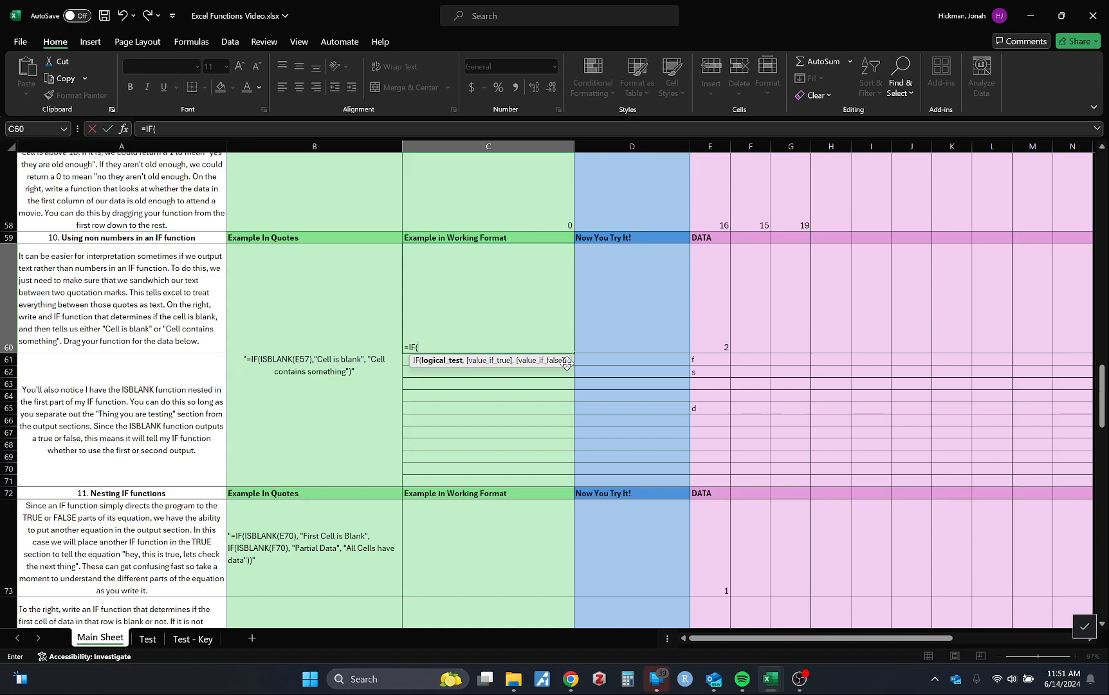
{"action": "type", "text": "ISBLANK("}
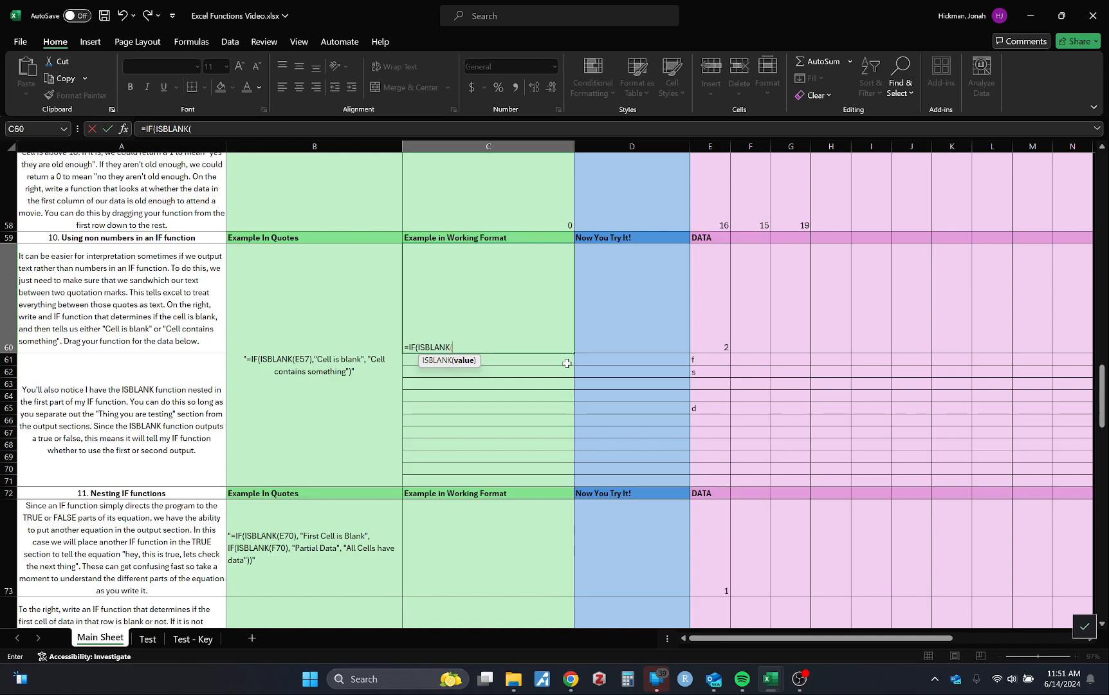
{"action": "scroll", "coordinate": [567, 363], "scroll_direction": "up", "scroll_amount": 4}
{"action": "scroll", "coordinate": [567, 364], "scroll_direction": "down", "scroll_amount": 7}
{"action": "scroll", "coordinate": [568, 364], "scroll_direction": "up", "scroll_amount": 4}
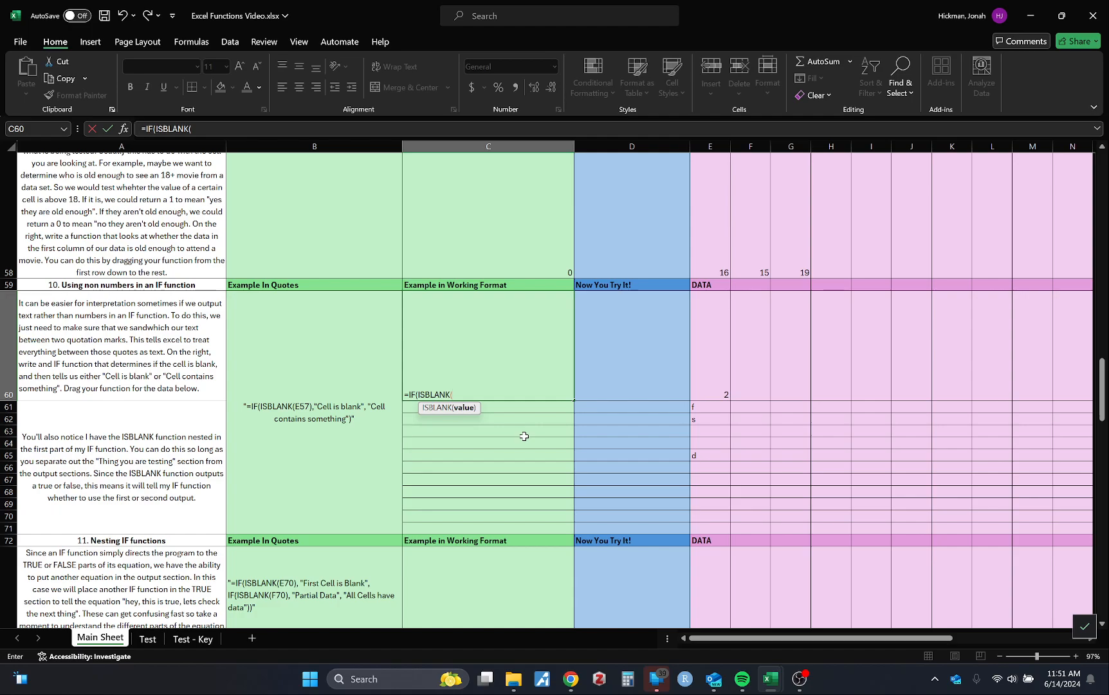
{"action": "left_click", "coordinate": [713, 377]}
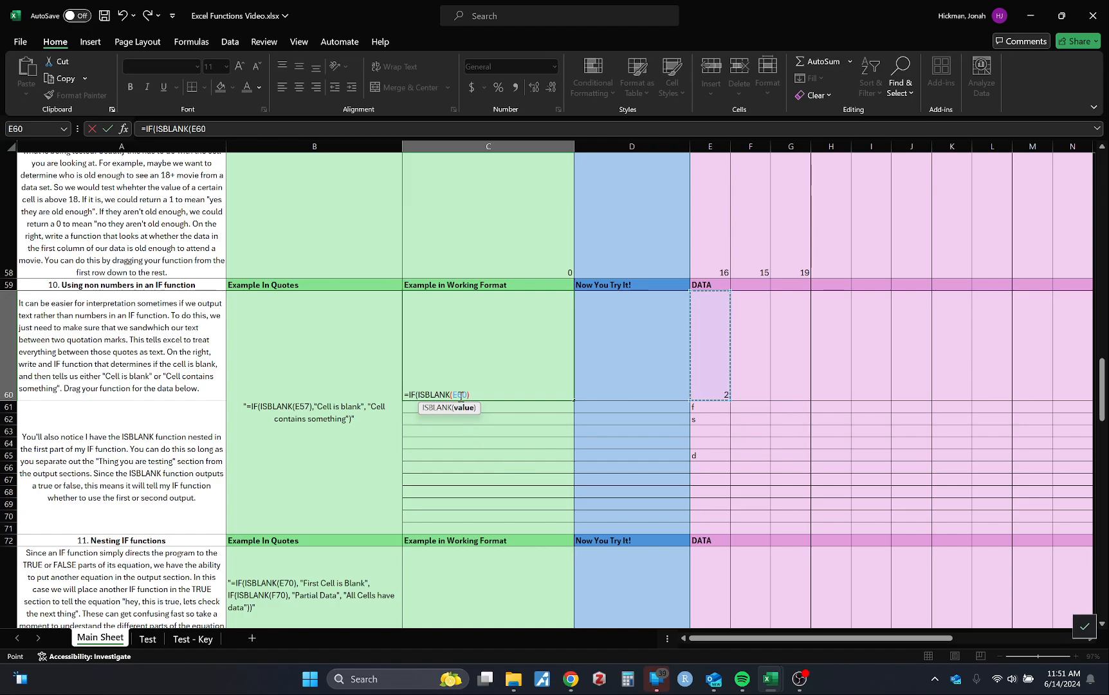
{"action": "type", "text": ")"}
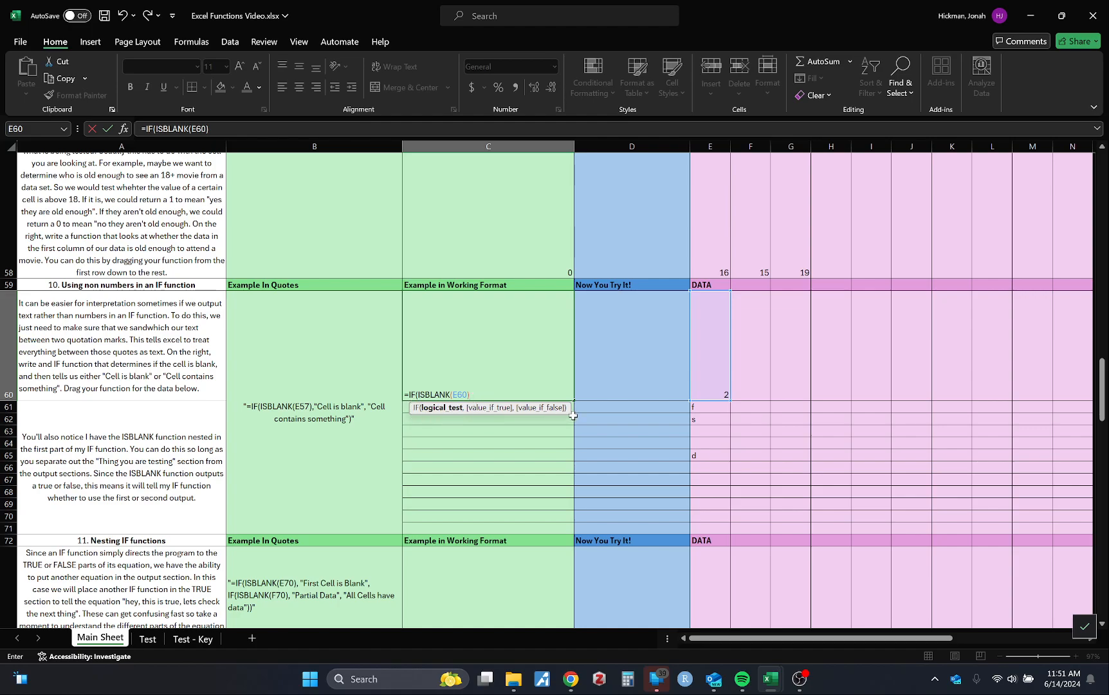
{"action": "left_click", "coordinate": [417, 397]}
{"action": "type", "text": ")"}
{"action": "type", "text": "="}
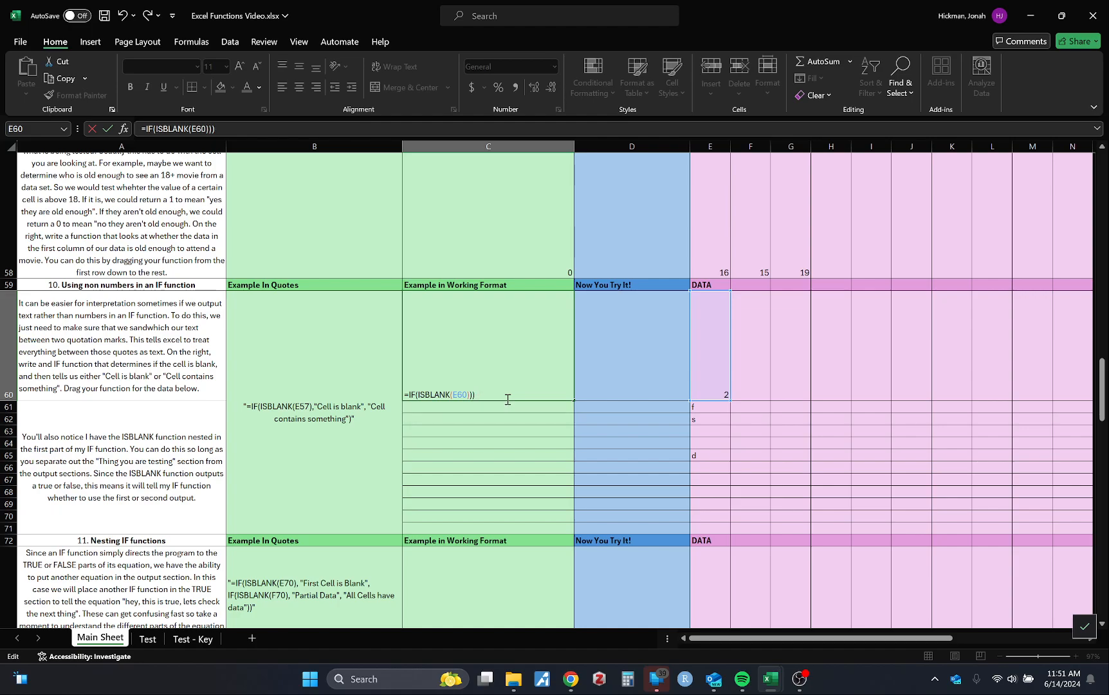
{"action": "key", "text": "BackSpace"}
{"action": "key", "text": "BackSpace"}
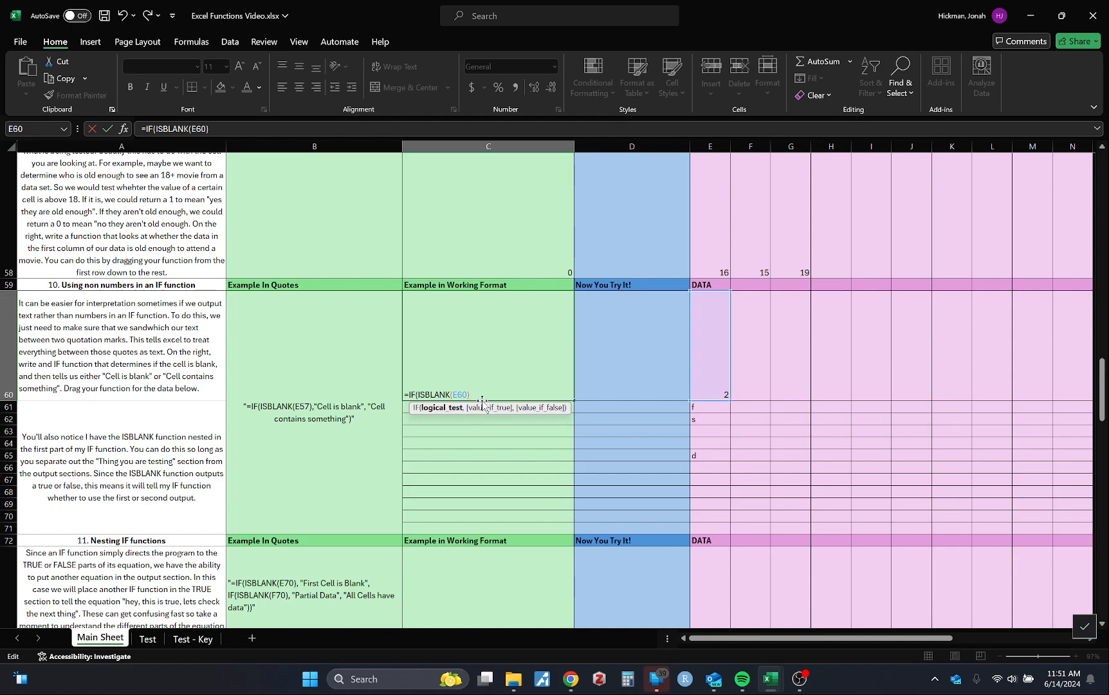
Add the text "Cell is blank" as the value-if-true argument of C60's IF formula
{"action": "type", "text": ","}
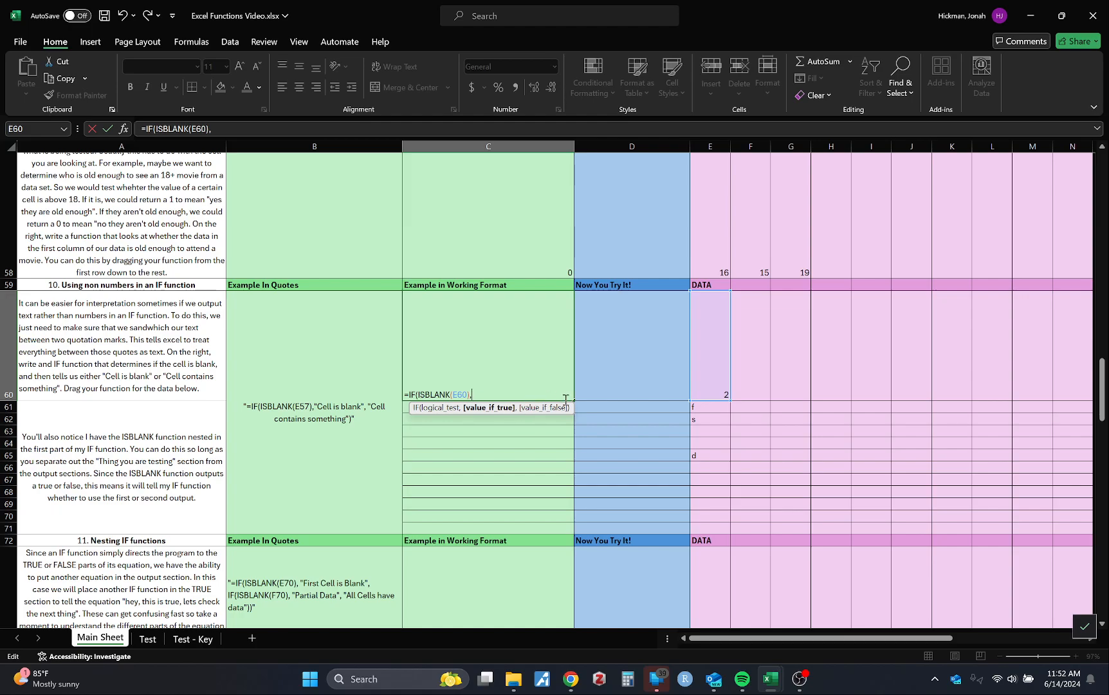
{"action": "type", "text": "\"Cell is blank\""}
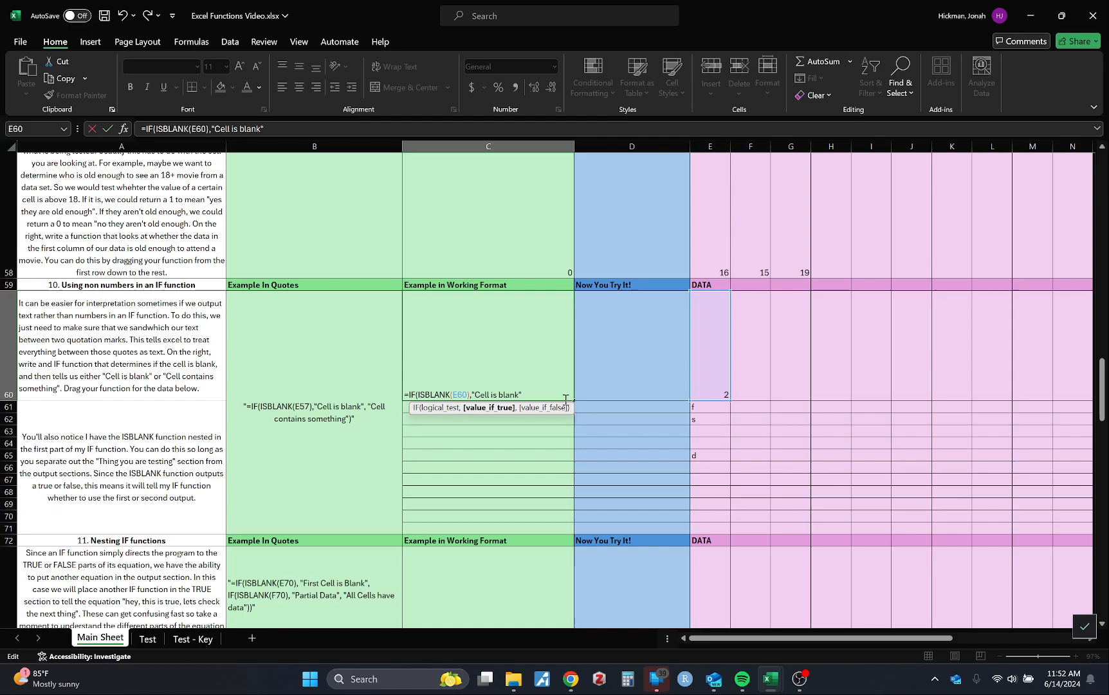
{"action": "type", "text": ",\"C"}
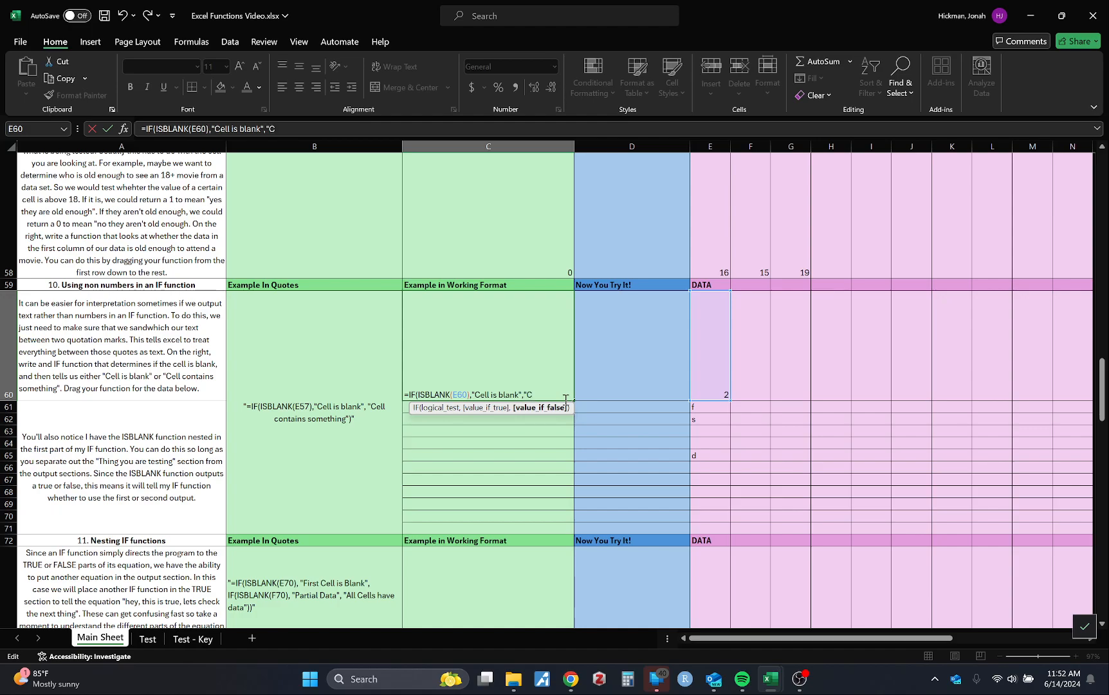
{"action": "type", "text": "ell contains somethi"}
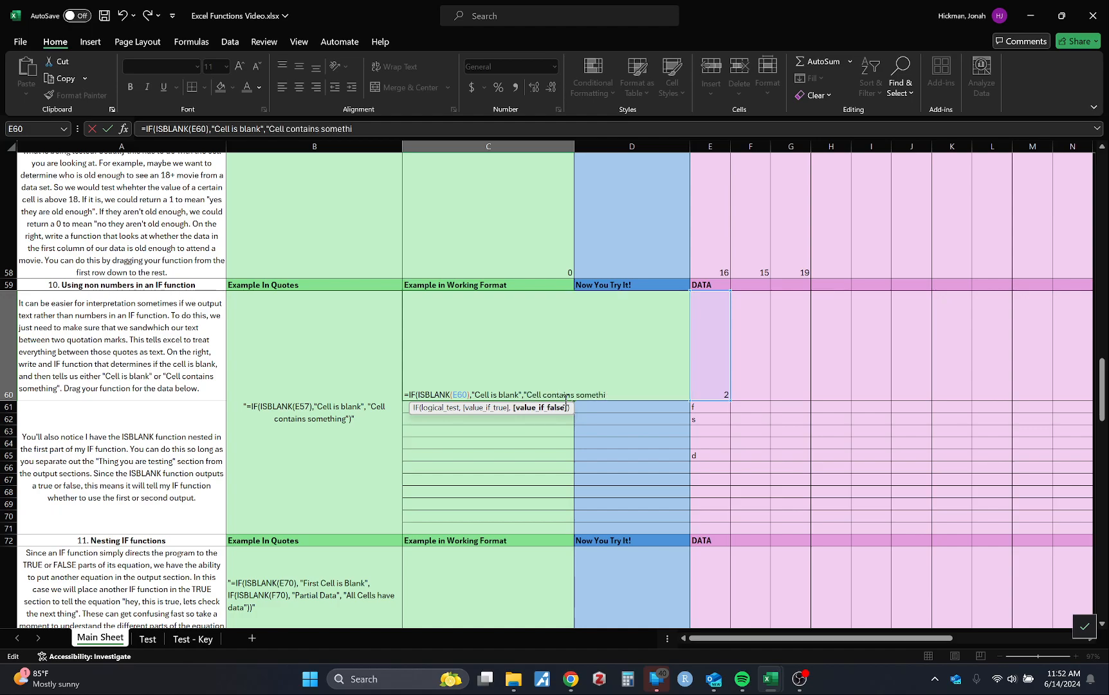
{"action": "type", "text": "ng\")"}
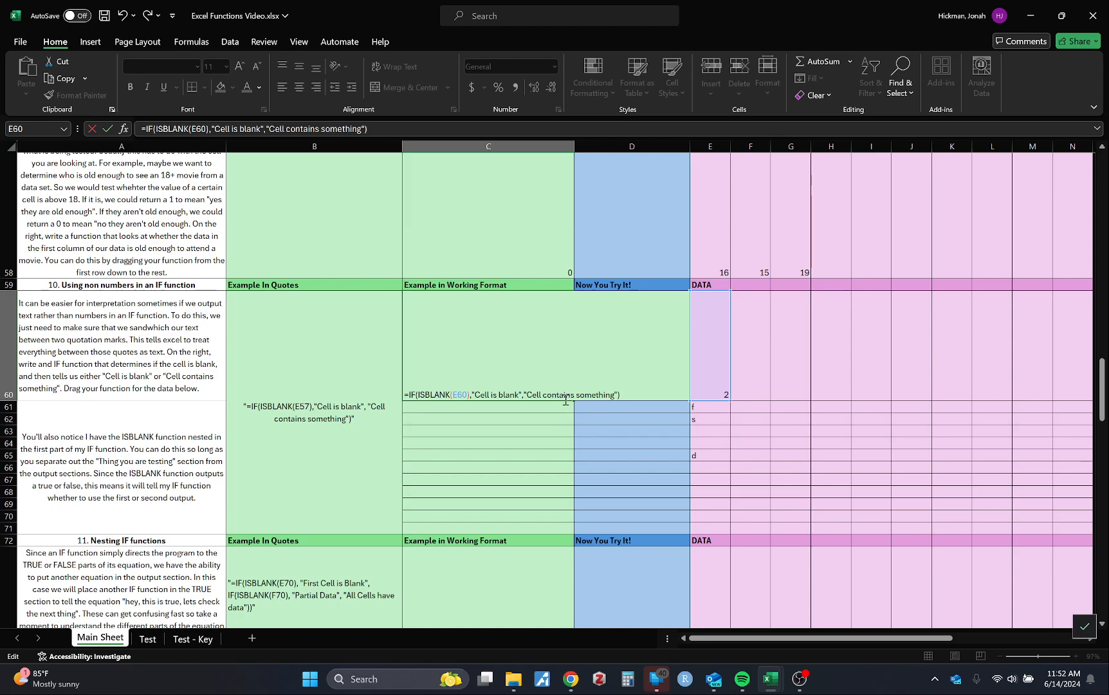
Add the text "Cell contains something" as the value if false, then close and commit C60's IF formula
{"action": "left_click", "coordinate": [566, 397]}
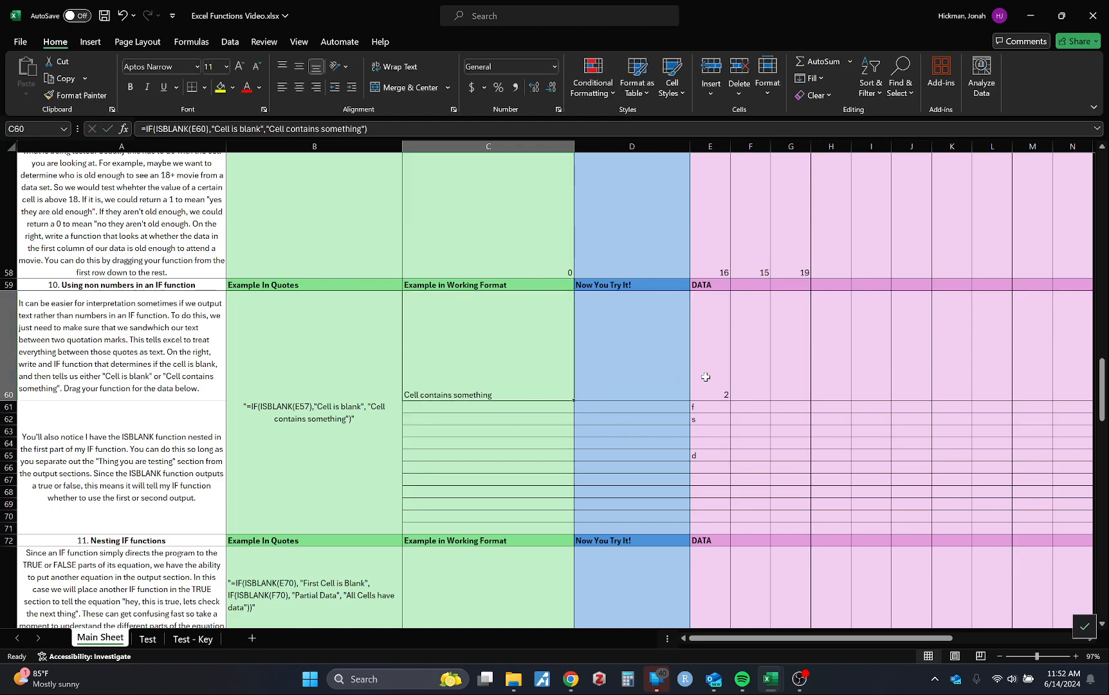
Fill C60's IF formula down through C71 and check the copied formulas from C63 downward
{"action": "left_click_drag", "start_coordinate": [574, 400], "coordinate": [568, 529]}
{"action": "left_click", "coordinate": [490, 432]}
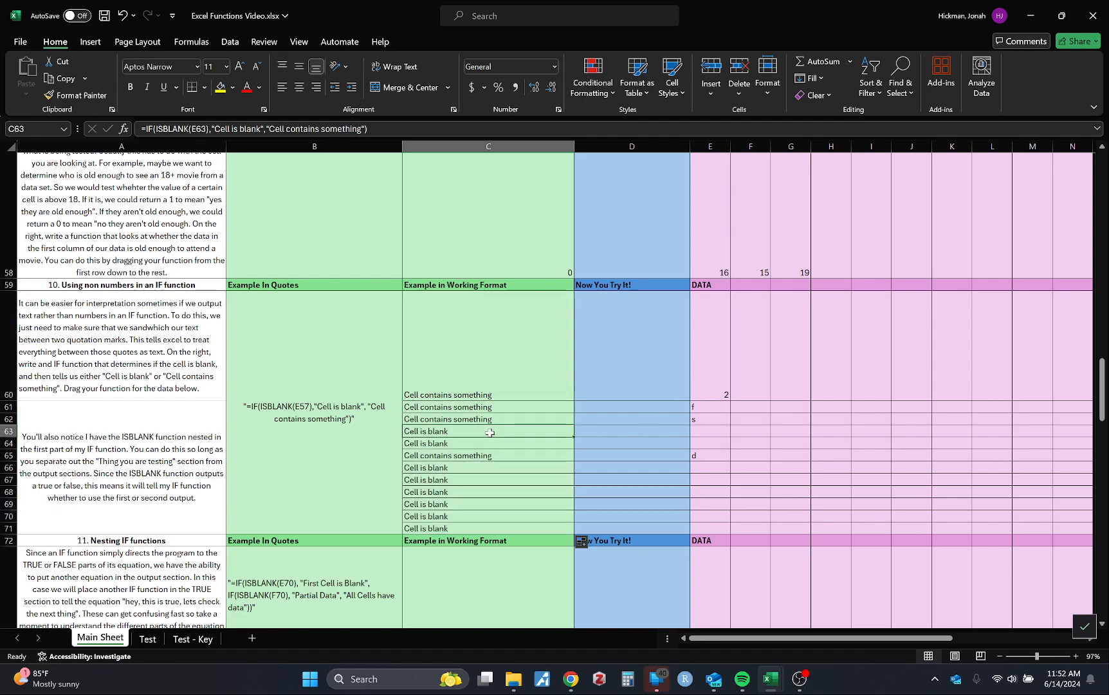
{"action": "key", "text": "Down"}
{"action": "key", "text": "Down"}
{"action": "key", "text": "Down"}
{"action": "key", "text": "Down"}
{"action": "key", "text": "Down"}
{"action": "key", "text": "Down"}
{"action": "key", "text": "Down"}
{"action": "key", "text": "Down"}
{"action": "key", "text": "Down"}
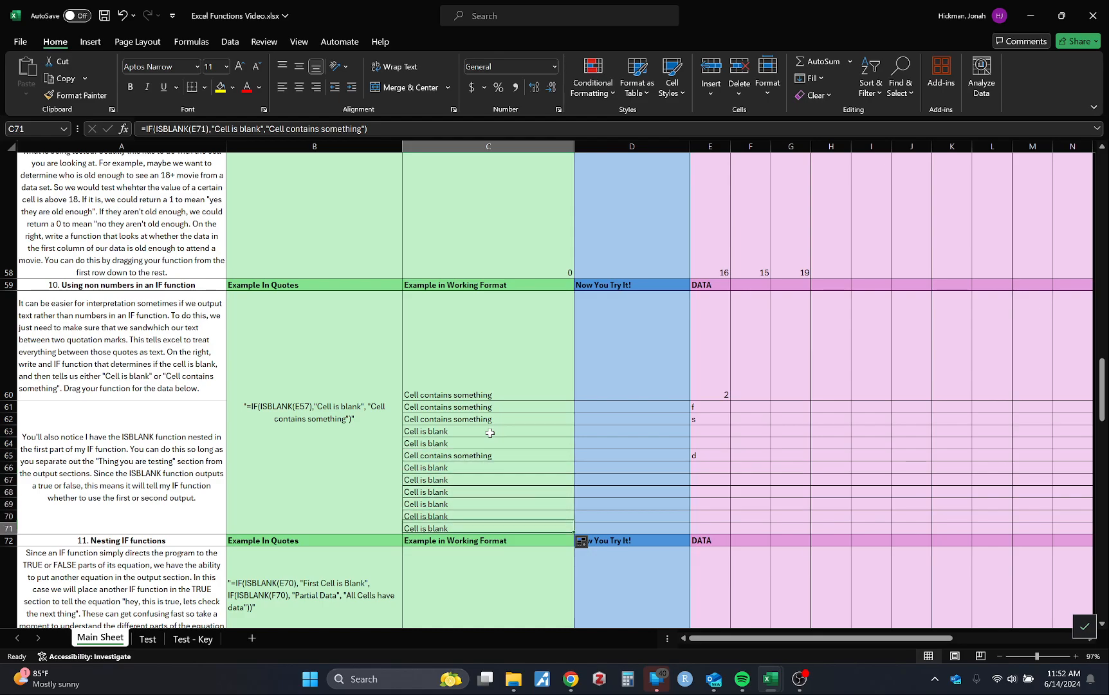
Move on to section 11 on nesting IF functions and look over its data in columns E and F
{"action": "scroll", "coordinate": [490, 433], "scroll_direction": "down", "scroll_amount": 5}
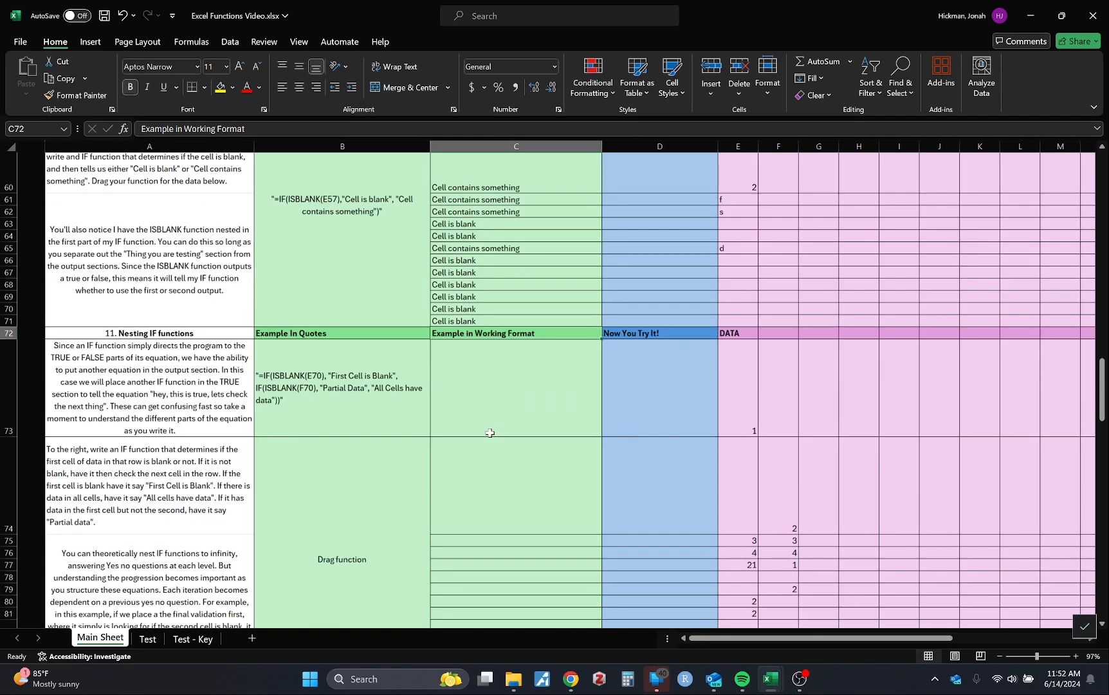
{"action": "scroll", "coordinate": [489, 432], "scroll_direction": "up", "scroll_amount": 3}
{"action": "scroll", "coordinate": [489, 433], "scroll_direction": "down", "scroll_amount": 1}
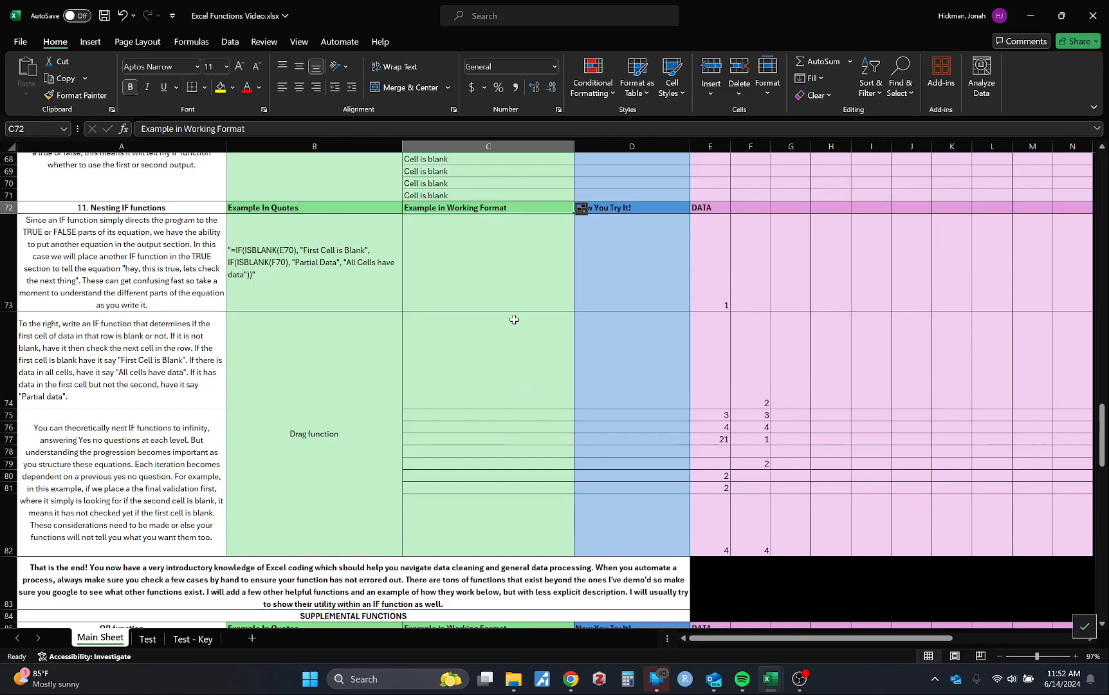
{"action": "scroll", "coordinate": [514, 320], "scroll_direction": "up", "scroll_amount": 1}
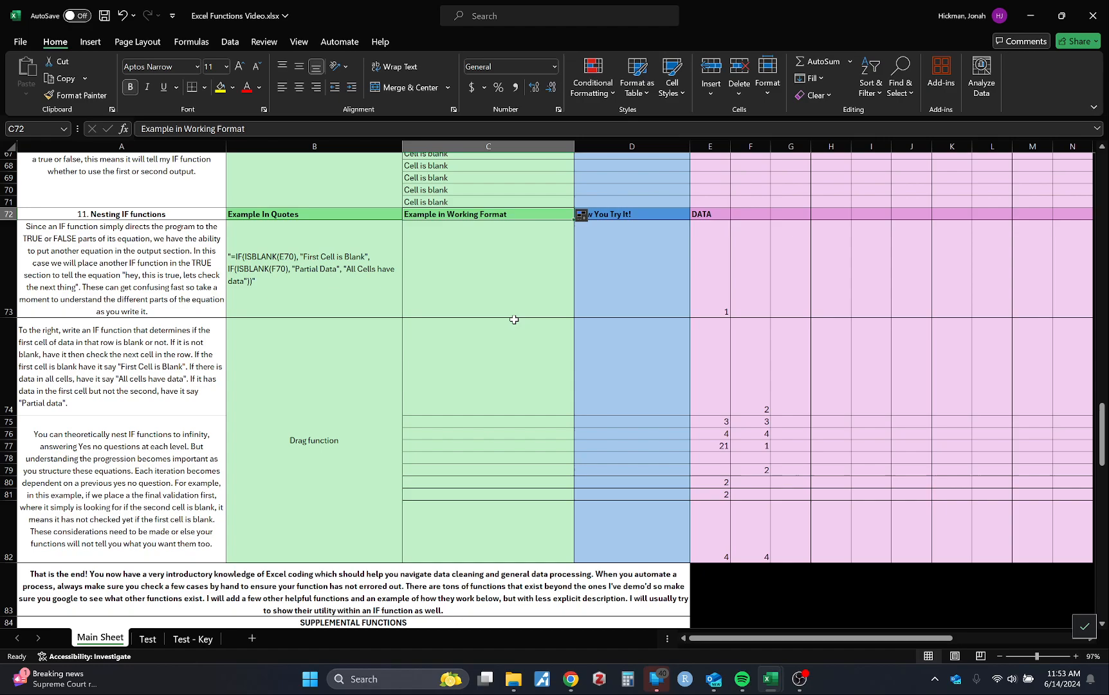
{"action": "left_click_drag", "start_coordinate": [727, 289], "coordinate": [756, 458]}
{"action": "left_click", "coordinate": [848, 428]}
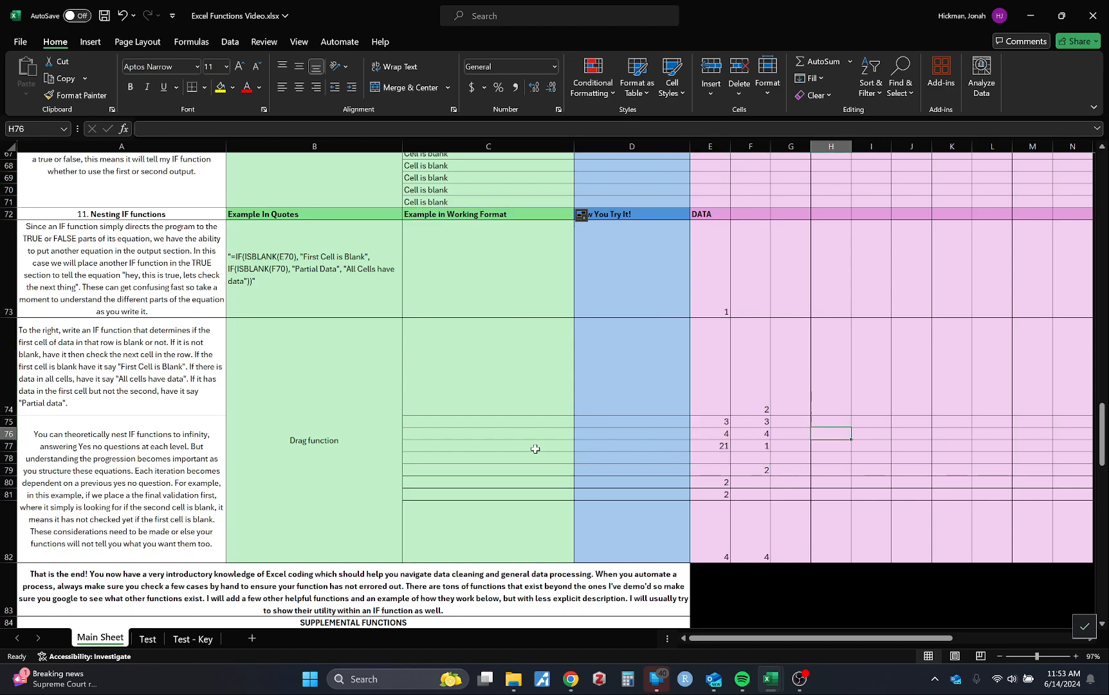
Review the formula cell C73 and the data cells E73 and F73 against the nested IF example in B73
{"action": "left_click", "coordinate": [515, 285]}
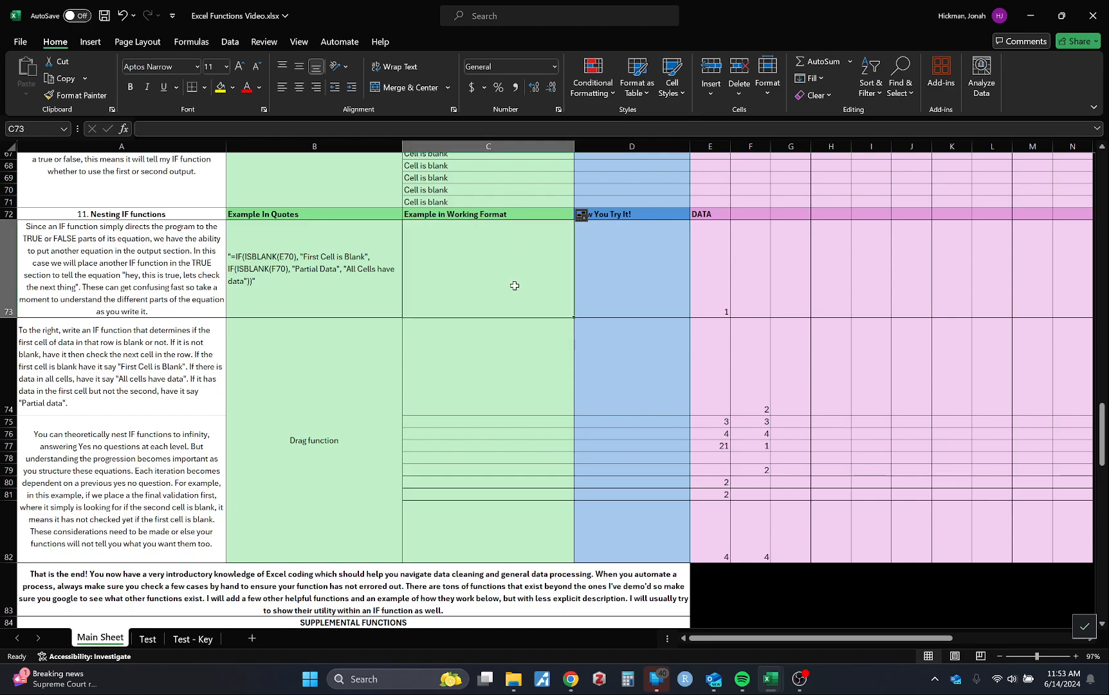
{"action": "left_click", "coordinate": [709, 289]}
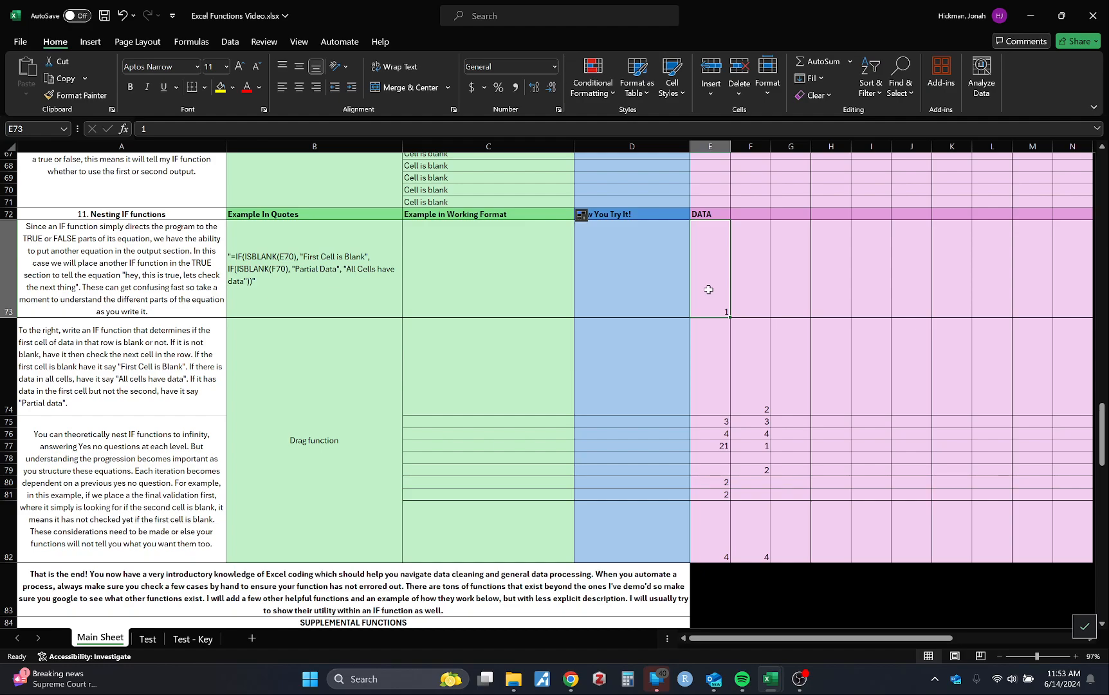
{"action": "key", "text": "Right"}
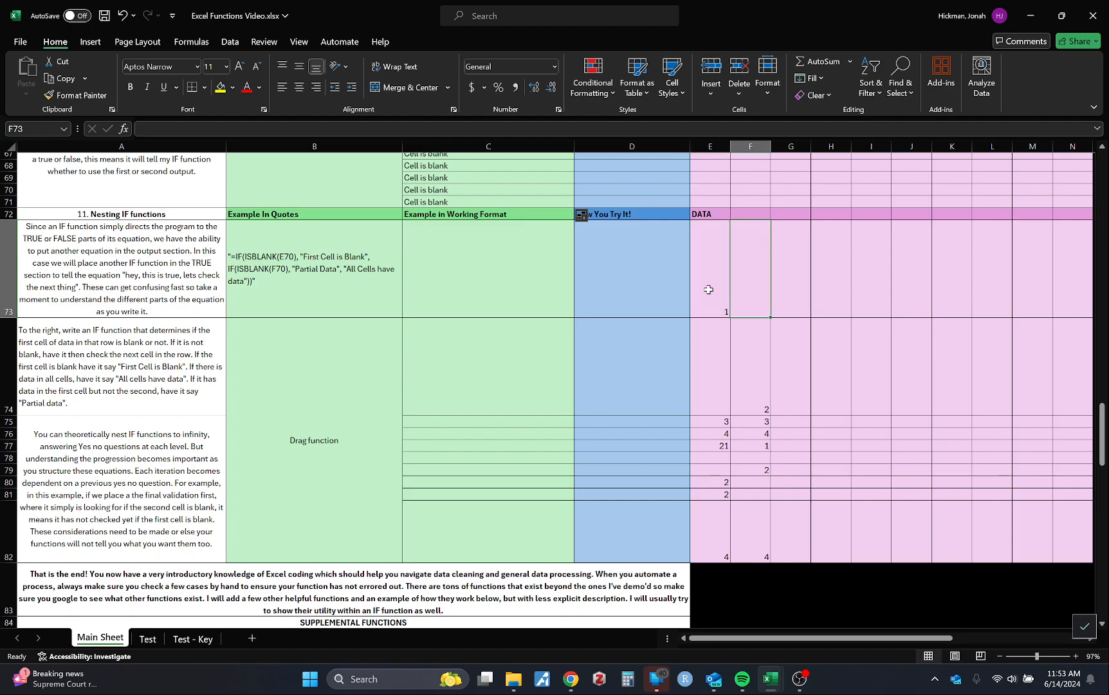
{"action": "key", "text": "Left"}
{"action": "key", "text": "Left"}
{"action": "key", "text": "Left"}
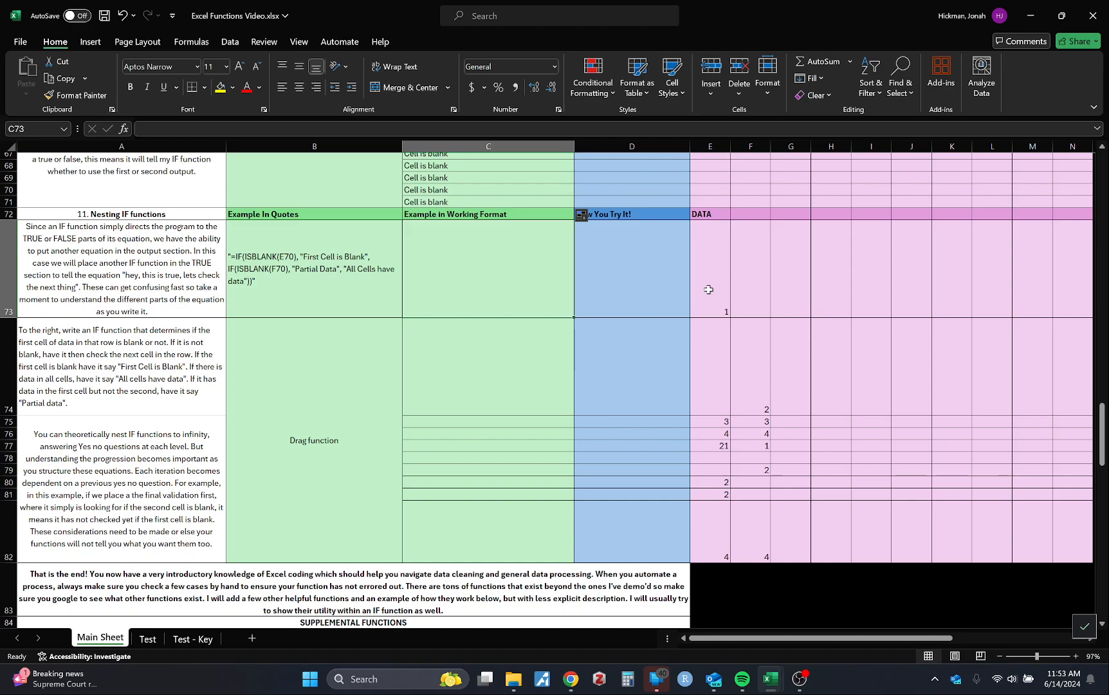
{"action": "key", "text": "Right"}
{"action": "key", "text": "Right"}
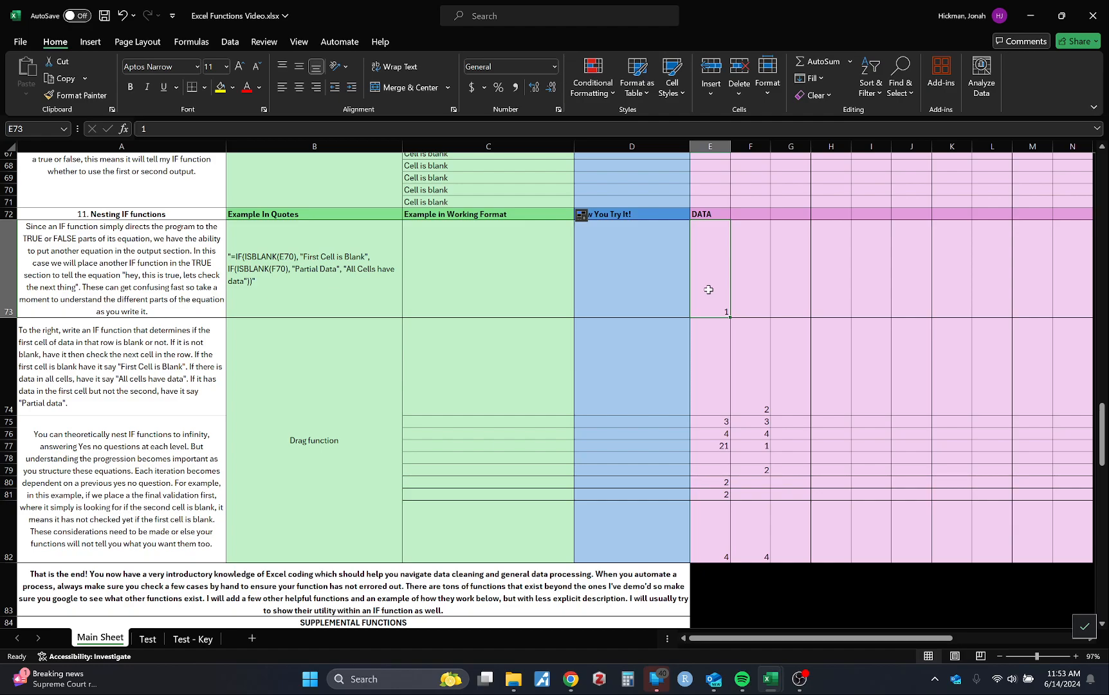
{"action": "key", "text": "Right"}
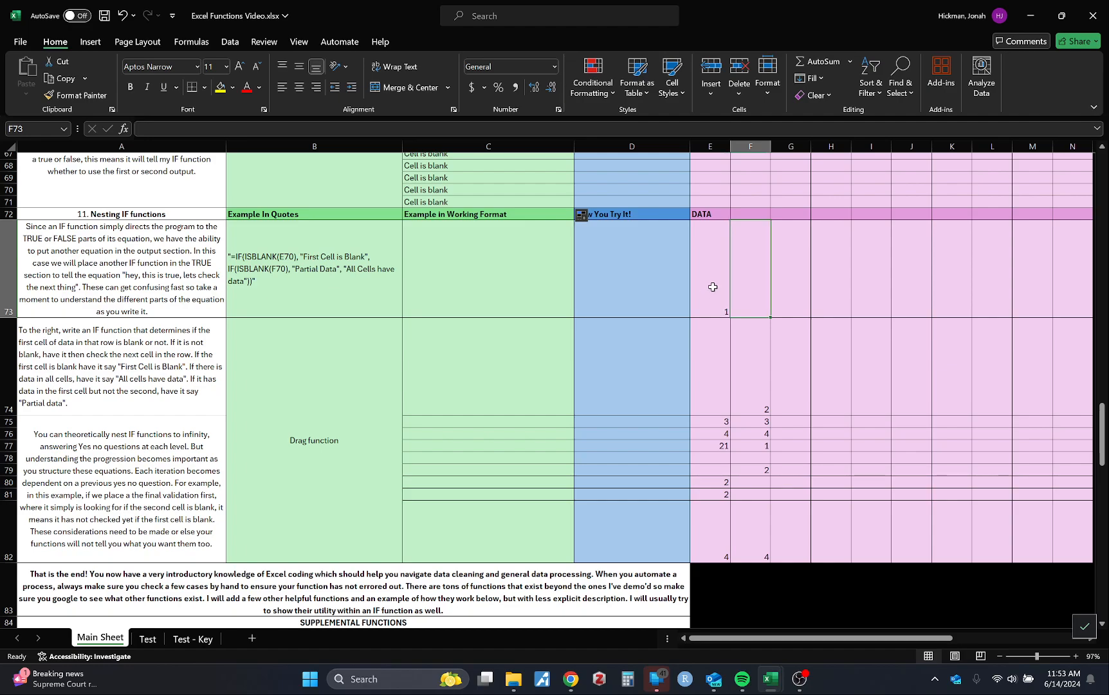
Review data cell E73, the empty formula cell C73 and the earlier text-output IF example in B60
{"action": "left_click", "coordinate": [711, 284]}
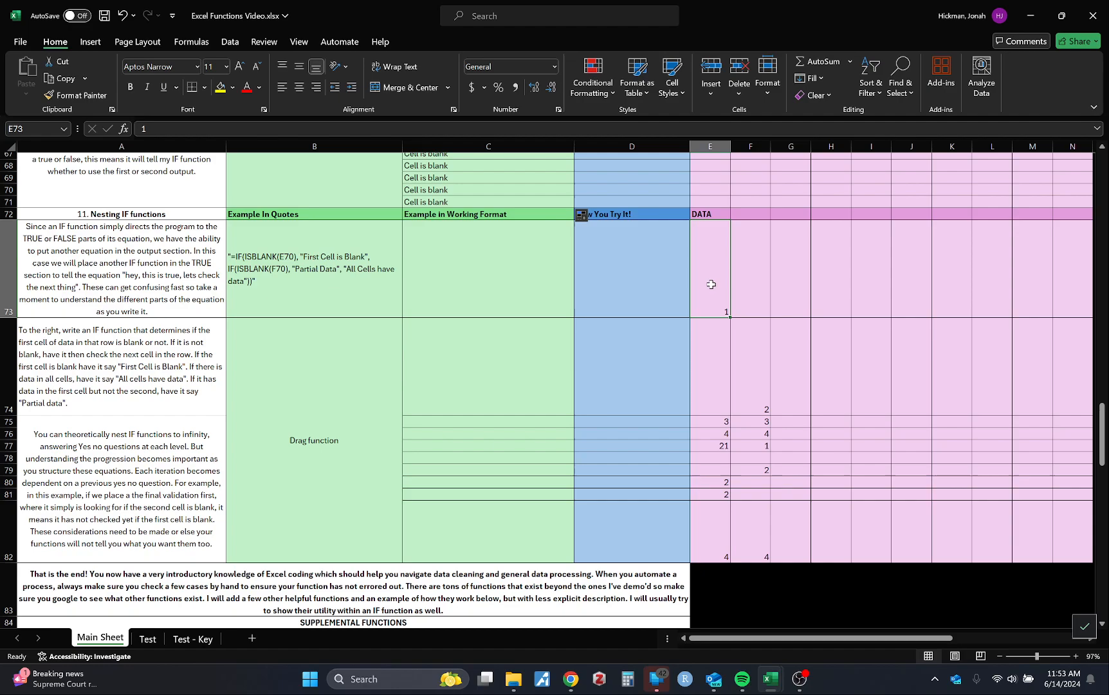
{"action": "key", "text": "Left"}
{"action": "key", "text": "Left"}
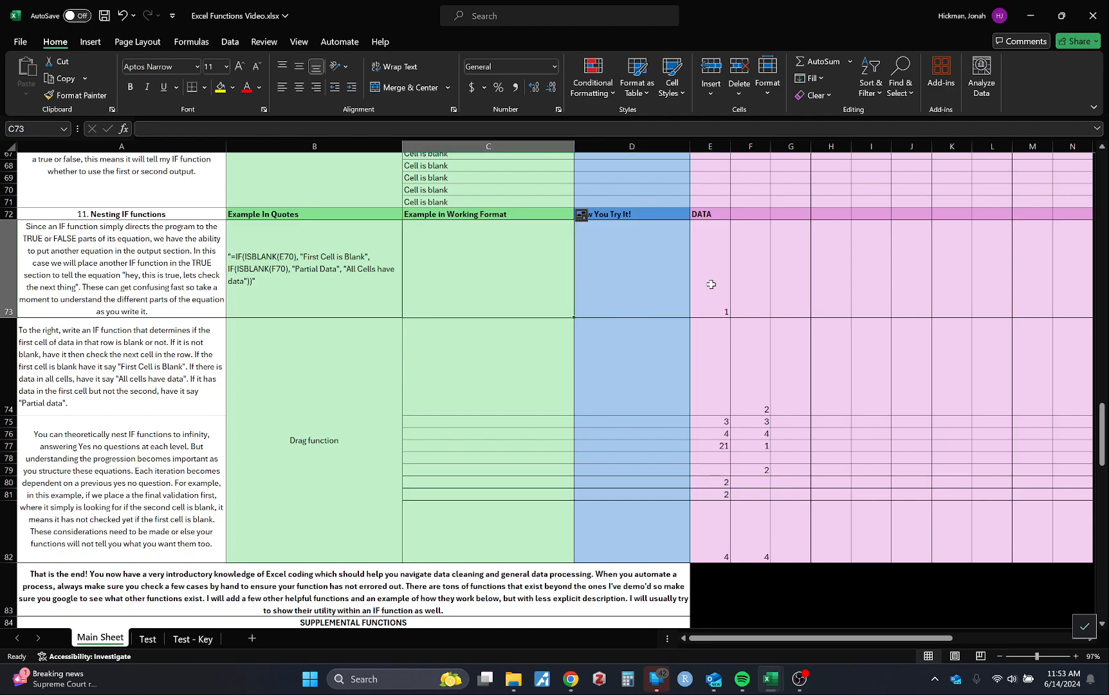
{"action": "scroll", "coordinate": [488, 290], "scroll_direction": "up", "scroll_amount": 3}
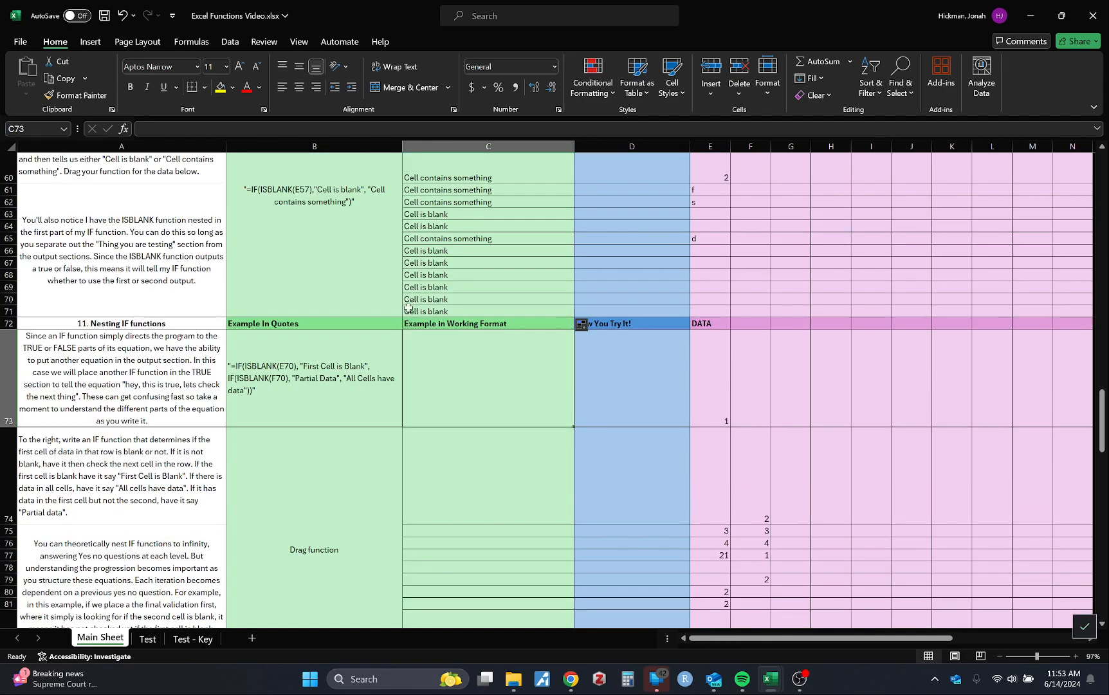
{"action": "left_click", "coordinate": [316, 224]}
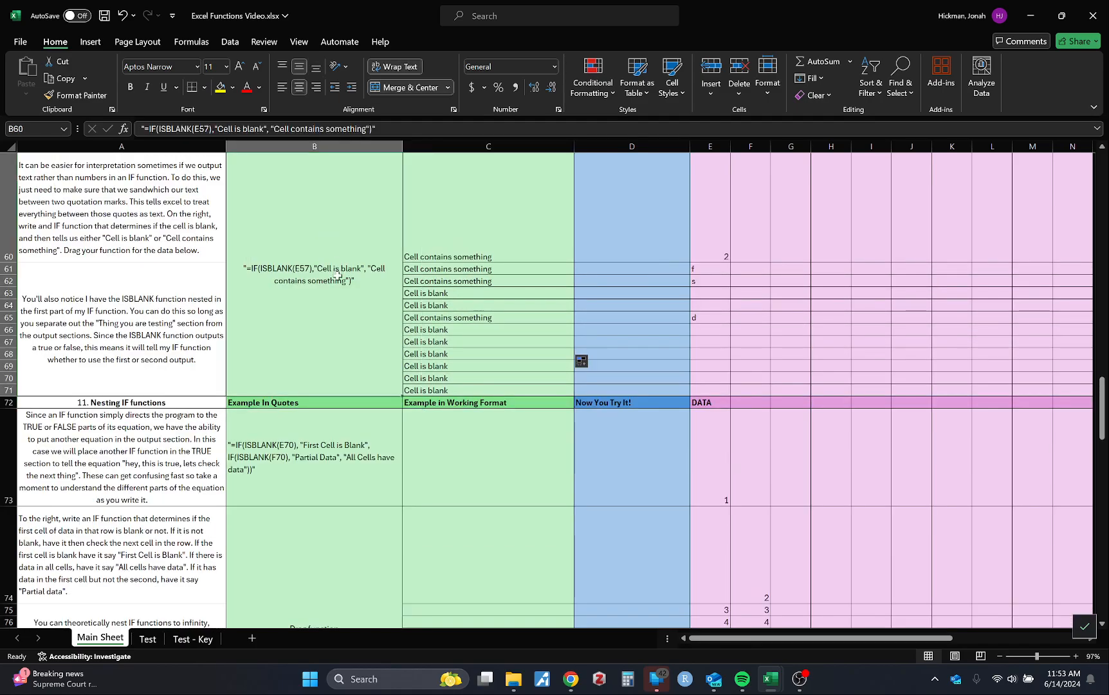
{"action": "scroll", "coordinate": [439, 440], "scroll_direction": "down", "scroll_amount": 2}
Start an IF formula in C73 whose logical test uses ISBLANK on E73
{"action": "left_click", "coordinate": [454, 426]}
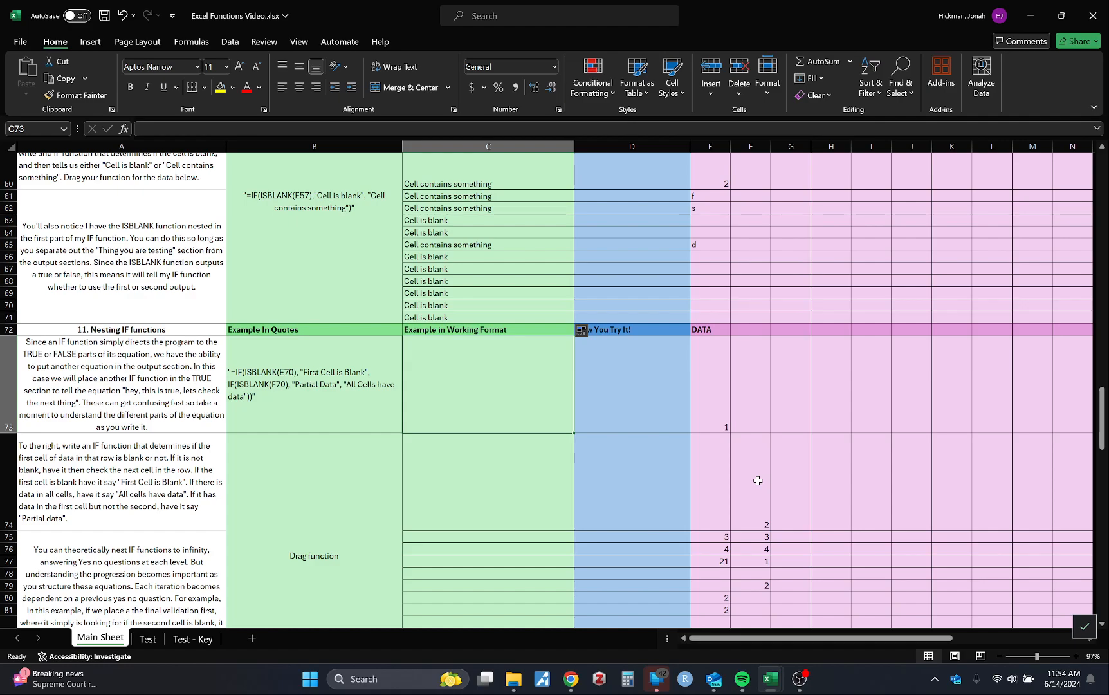
{"action": "type", "text": "=if(is"}
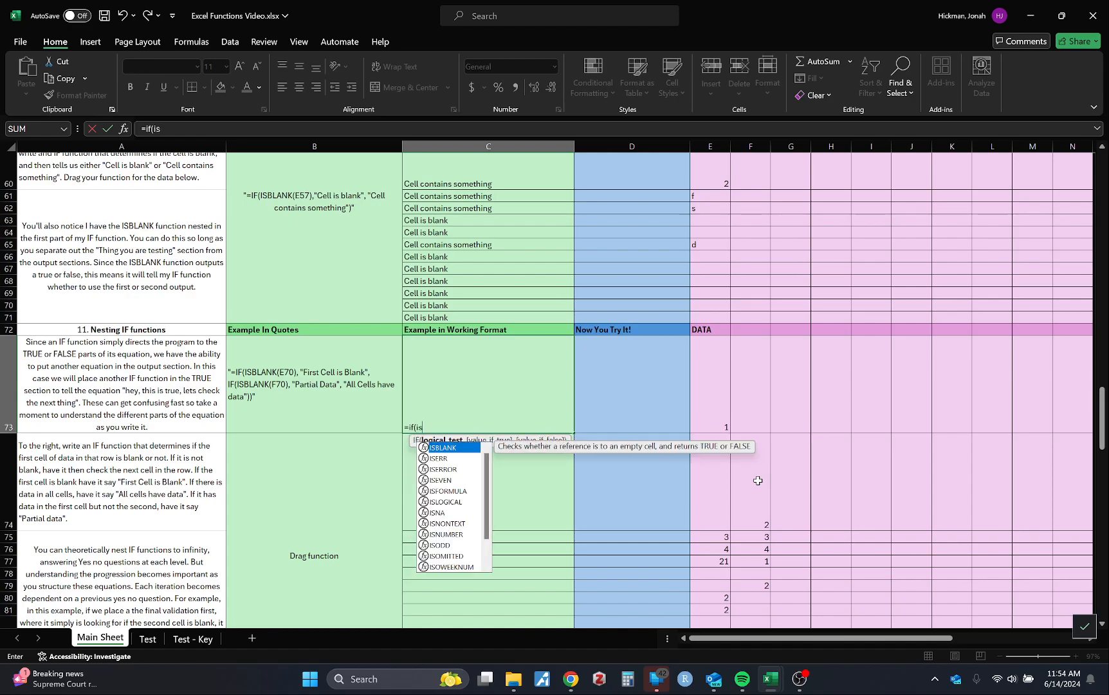
{"action": "key", "text": "Tab"}
{"action": "left_click", "coordinate": [710, 409]}
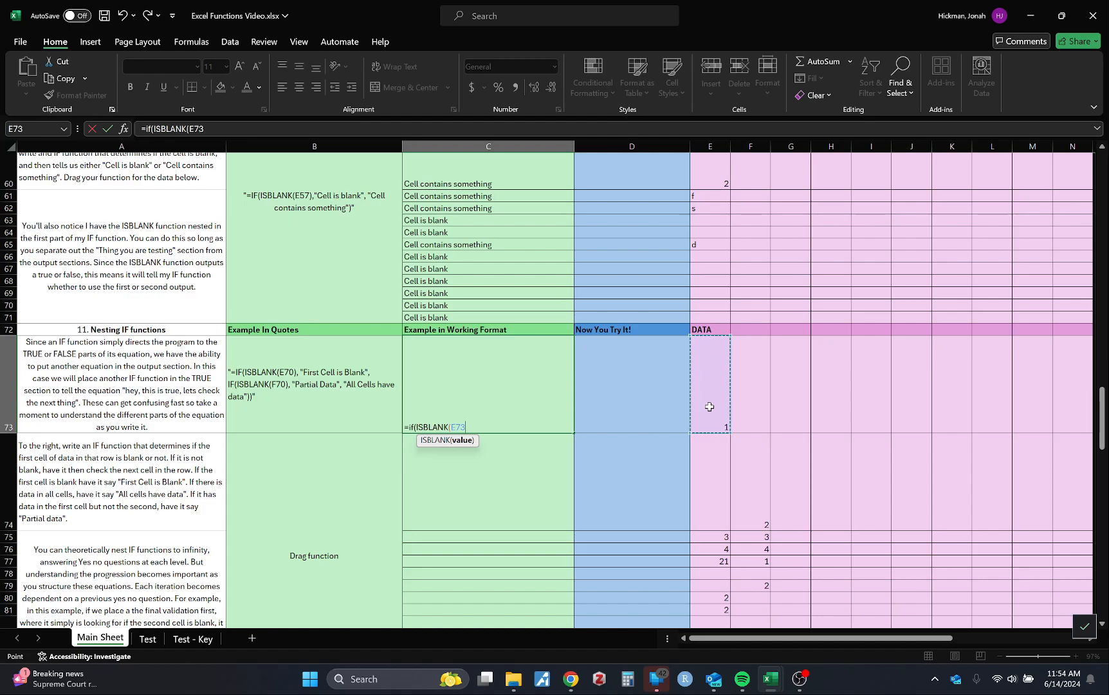
{"action": "type", "text": "),"}
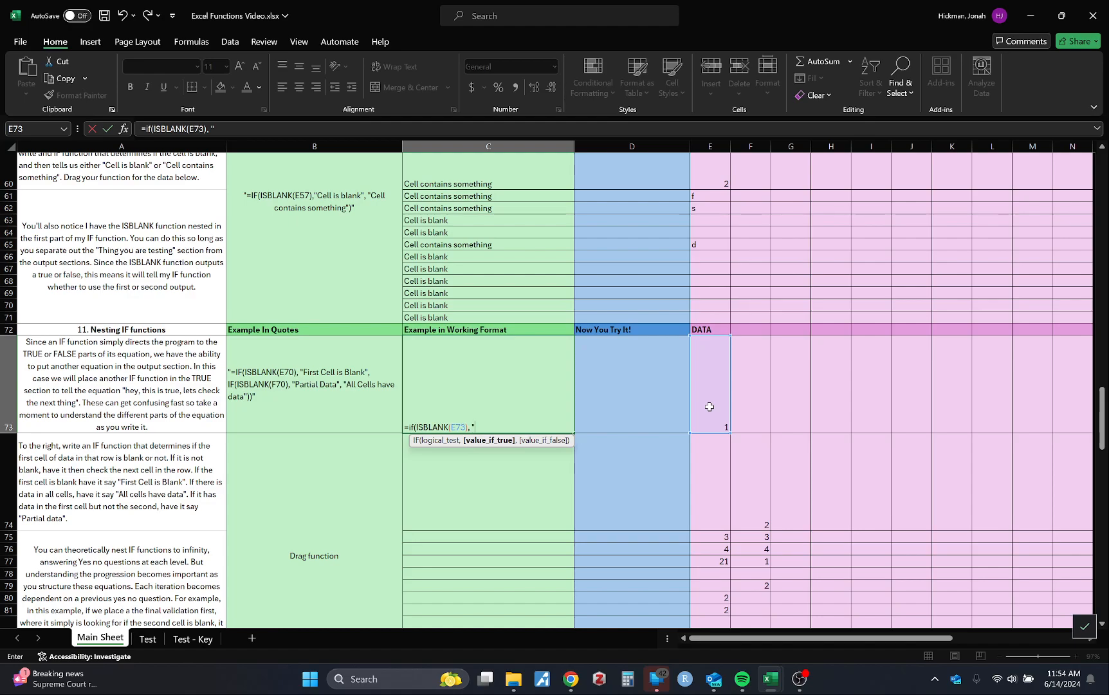
{"action": "type", "text": " \"First cell is blank"}
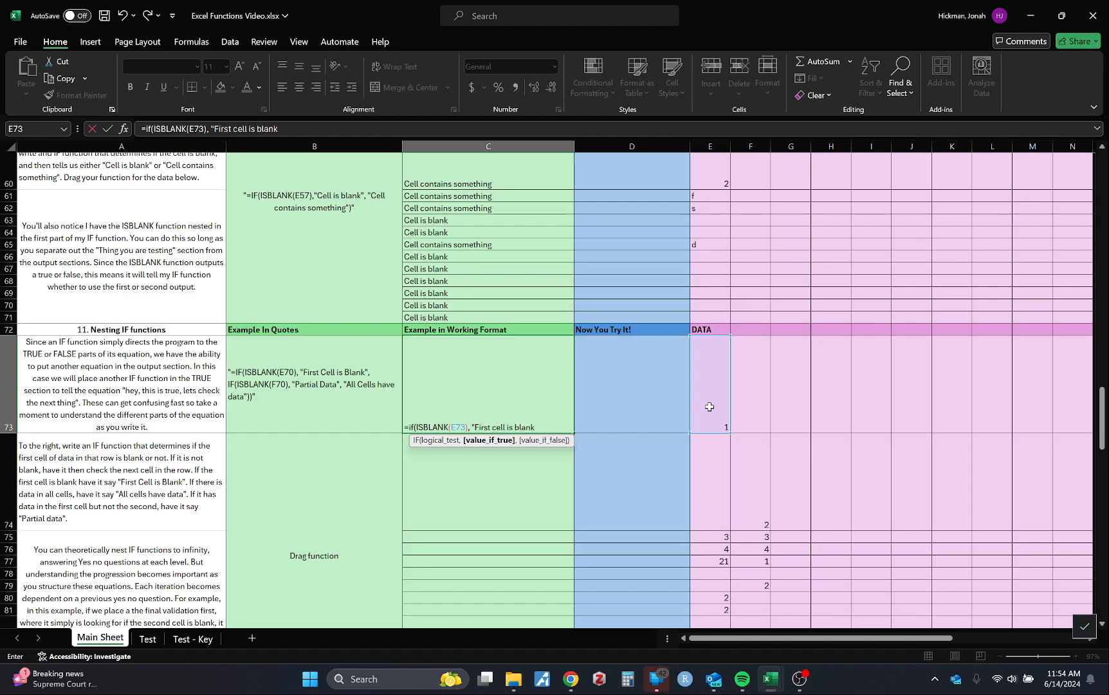
{"action": "type", "text": "\","}
Nest a second IF as the value if false, testing ISBLANK on F73 with "Partial Data" as its value if true
{"action": "type", "text": "If"}
{"action": "key", "text": "Tab"}
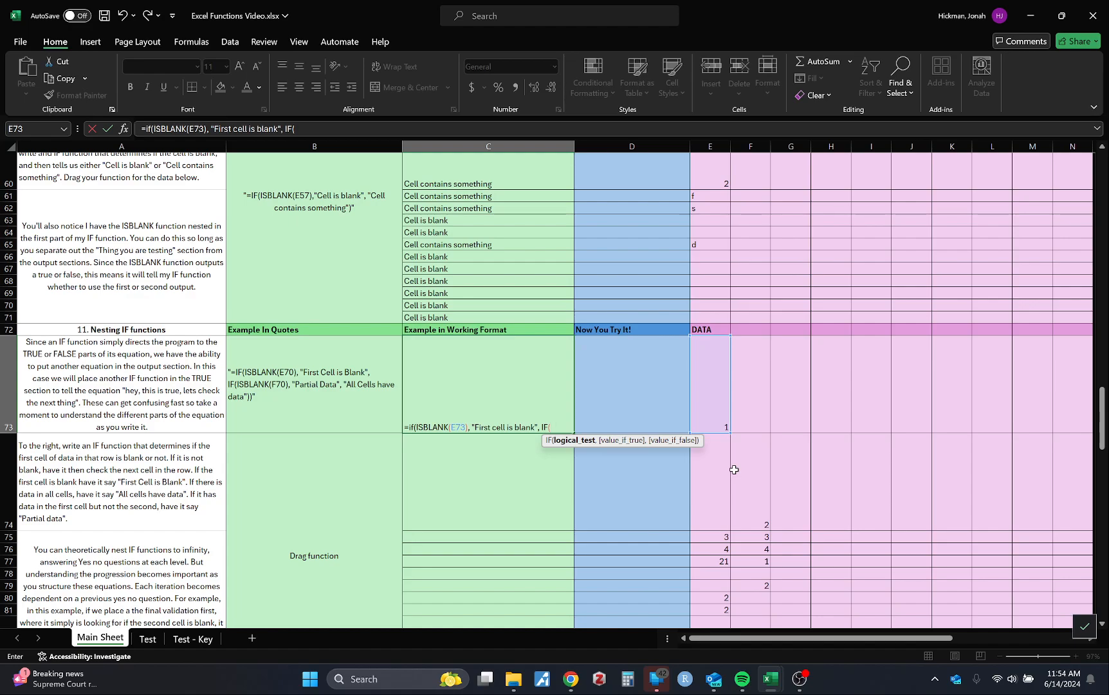
{"action": "type", "text": "isb"}
{"action": "key", "text": "Tab"}
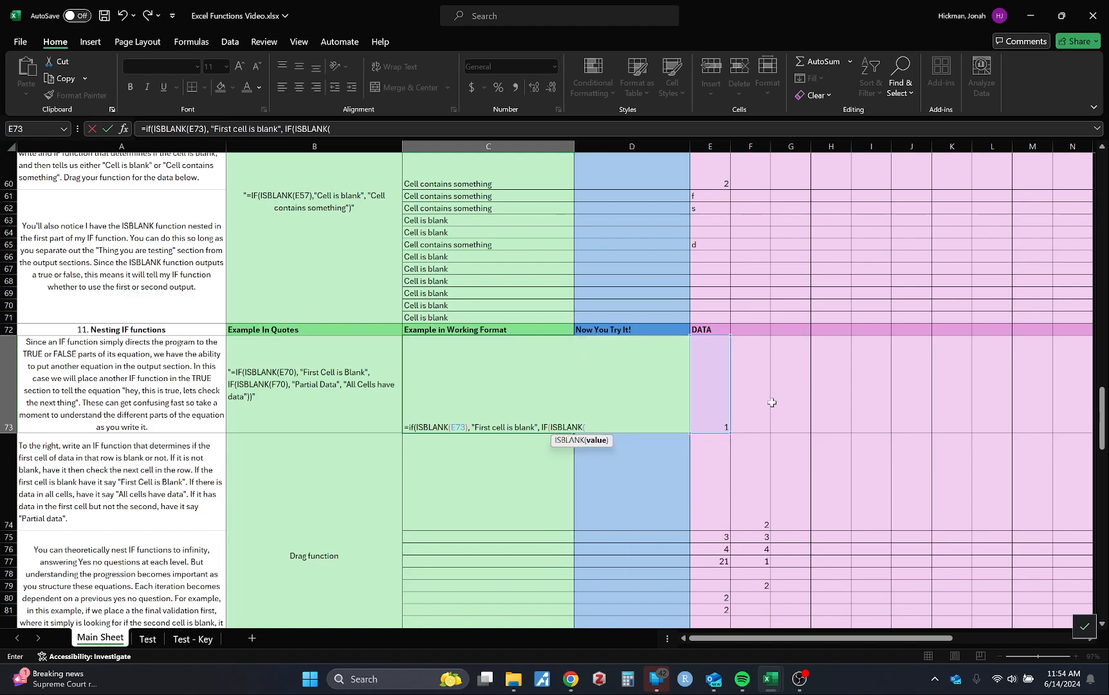
{"action": "left_click", "coordinate": [755, 416]}
{"action": "type", "text": "),"}
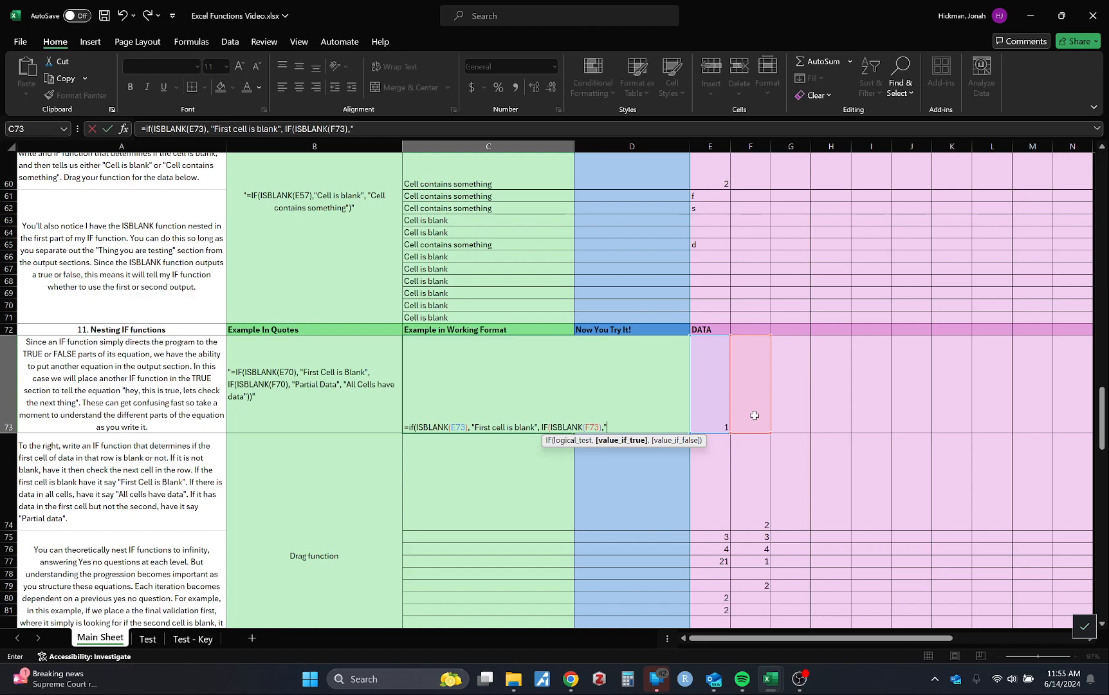
{"action": "type", "text": "\"Partial Data\",\""}
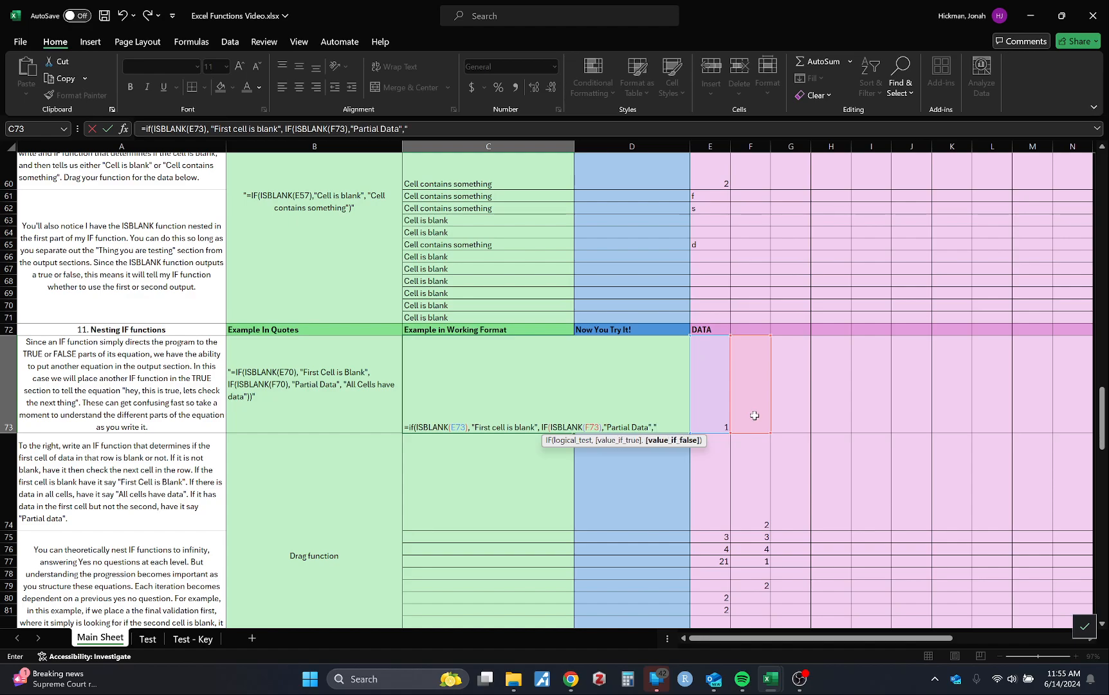
{"action": "type", "text": "All cllel"}
Add "All Cells have data" as the nested IF's value if false, then close both IF functions and commit C73's formula
{"action": "key", "text": "BackSpace"}
{"action": "key", "text": "BackSpace"}
{"action": "key", "text": "BackSpace"}
{"action": "key", "text": "BackSpace"}
{"action": "type", "text": "Cells have data\""}
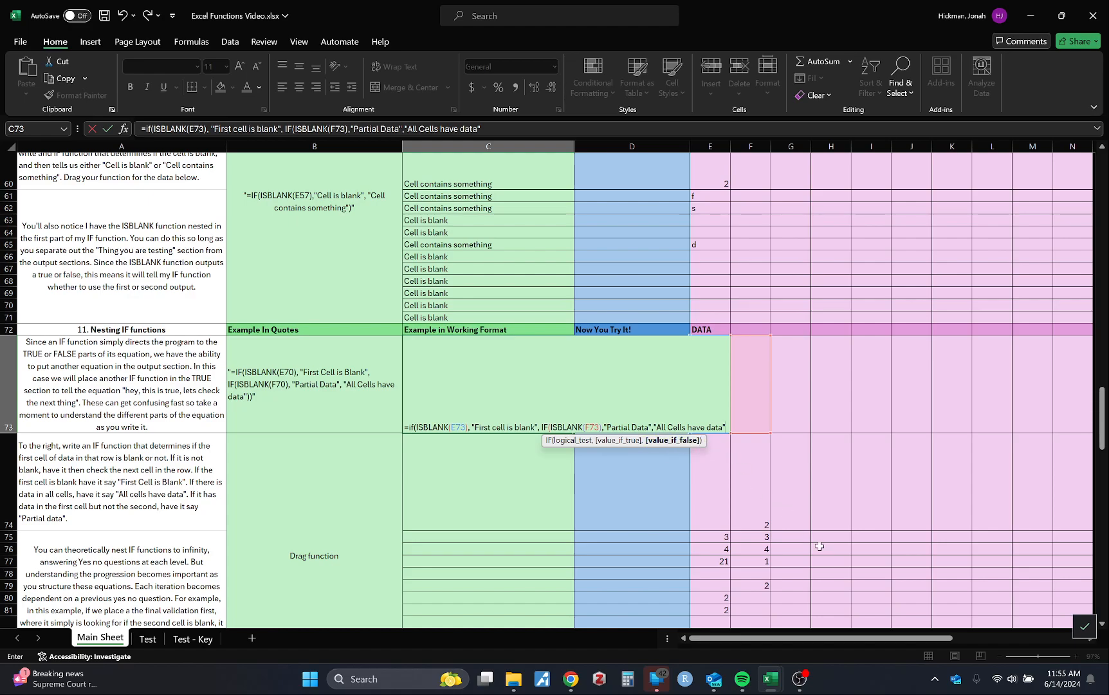
{"action": "type", "text": ")"}
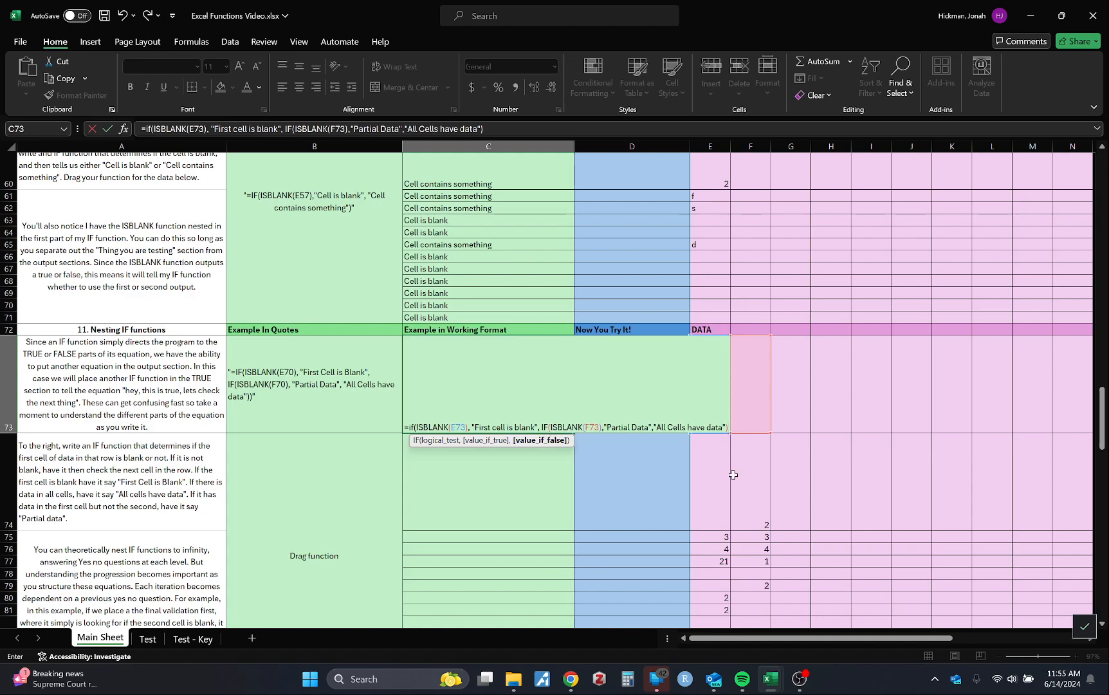
{"action": "type", "text": ")"}
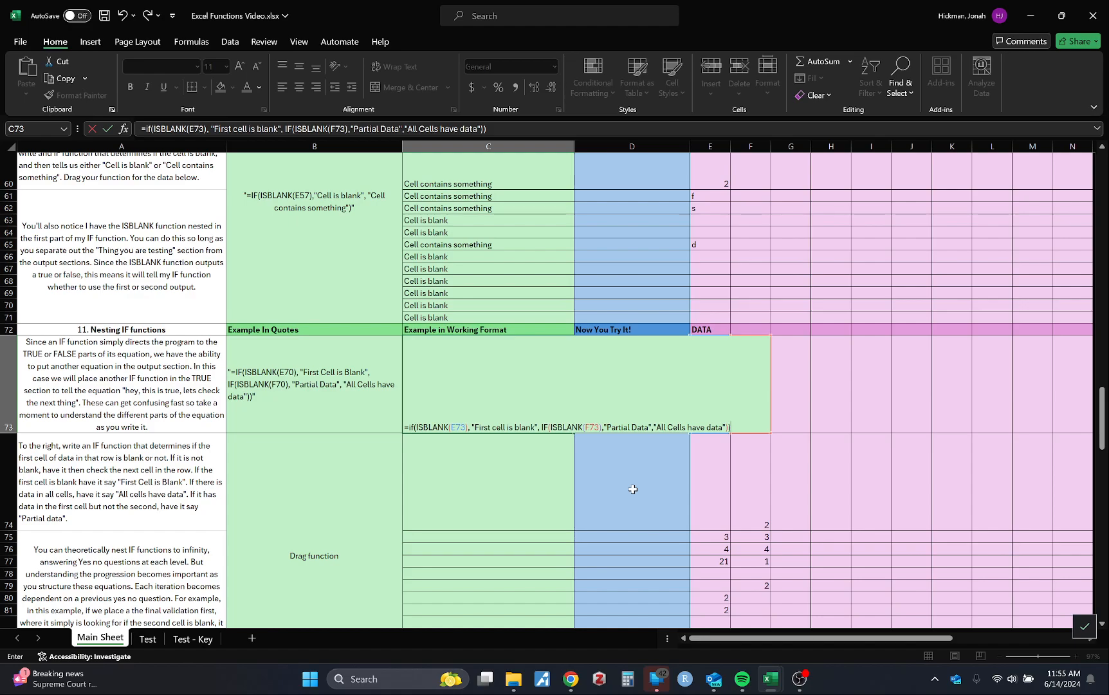
{"action": "key", "text": "Return"}
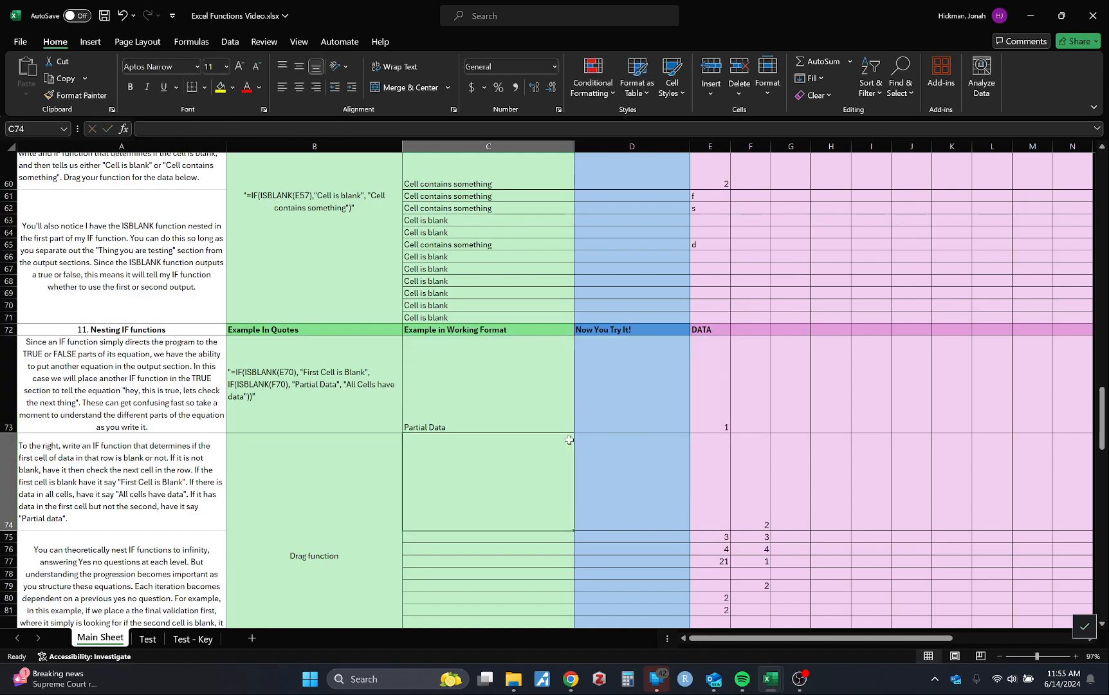
Check the data cells E73 and F73 against the nested IF formula in C73
{"action": "left_click", "coordinate": [707, 399]}
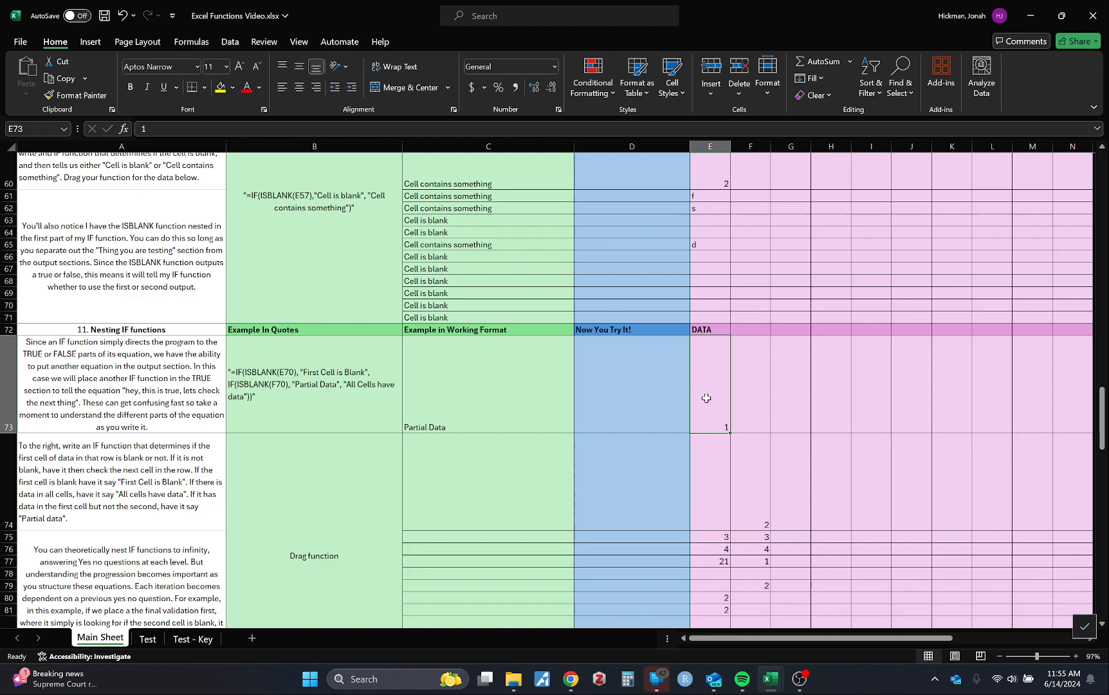
{"action": "key", "text": "Right"}
{"action": "key", "text": "Left"}
{"action": "key", "text": "Left"}
{"action": "key", "text": "Left"}
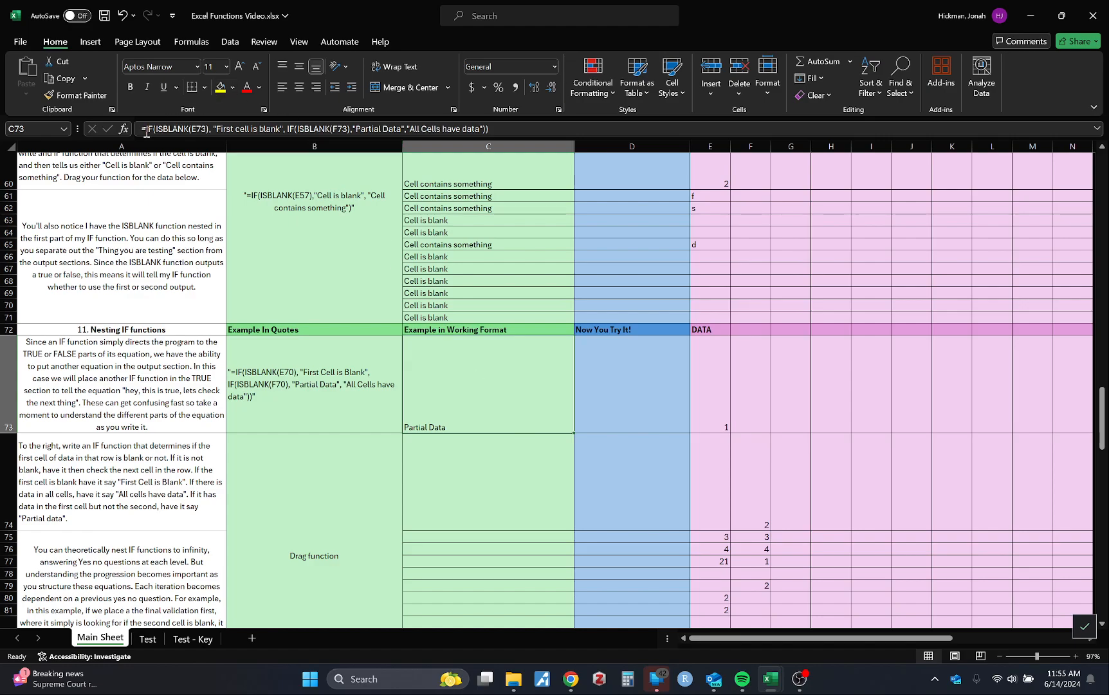
Examine the outer ISBLANK(E73) part of C73's formula, then compare the formula cell with F73
{"action": "left_click_drag", "start_coordinate": [145, 129], "coordinate": [285, 129]}
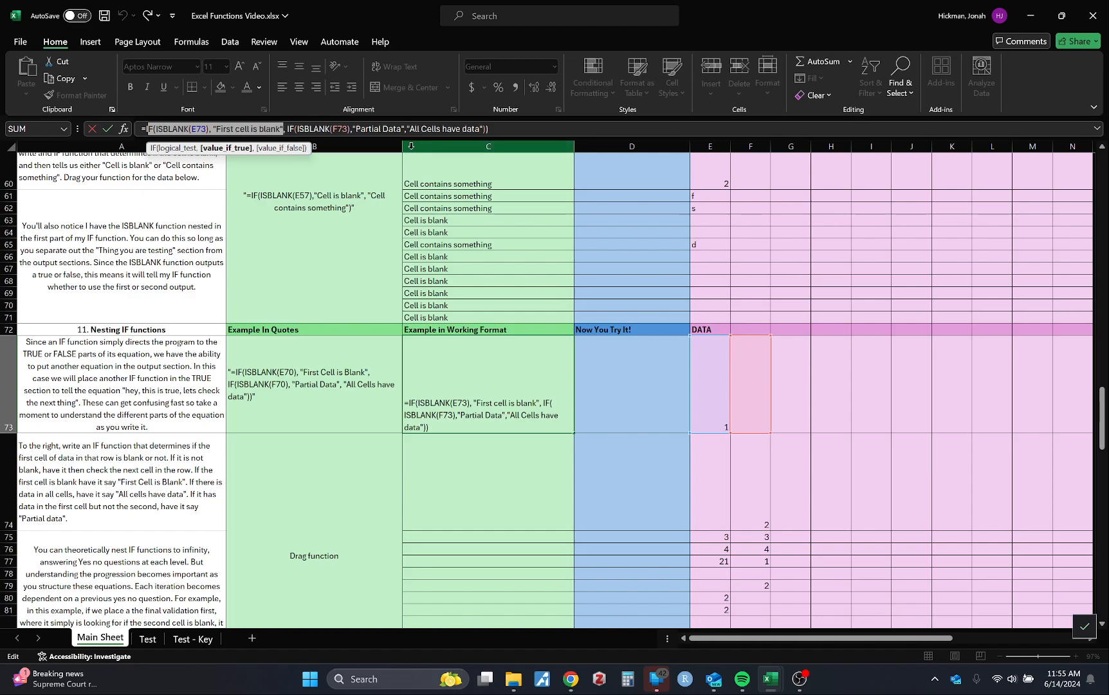
{"action": "left_click", "coordinate": [761, 404]}
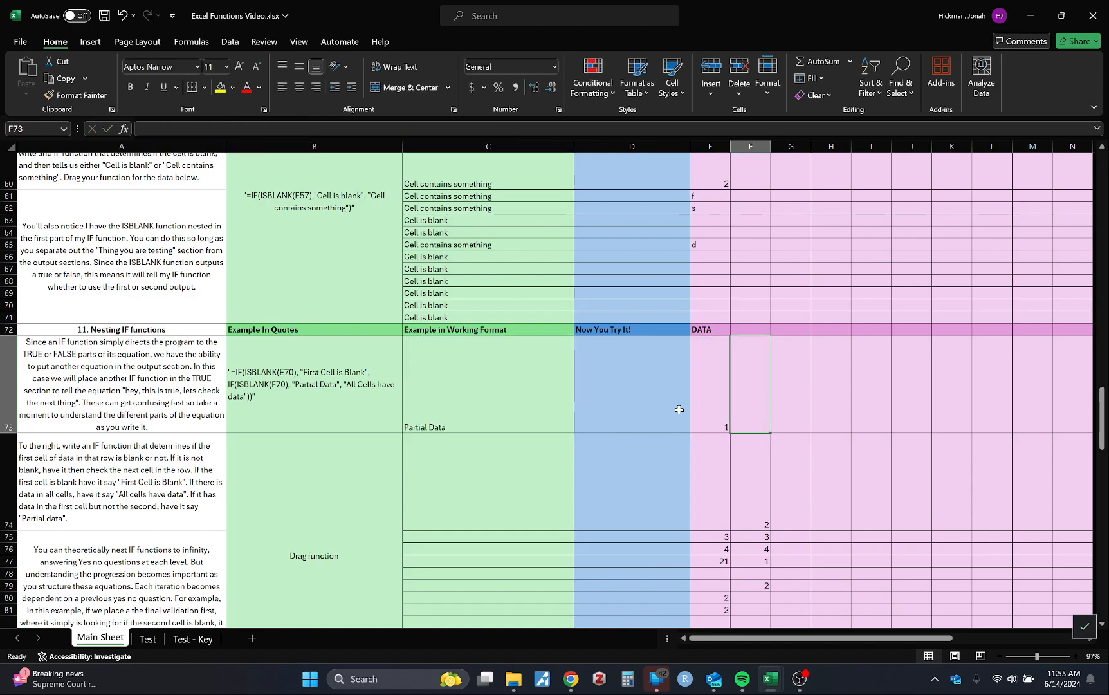
{"action": "left_click", "coordinate": [511, 412]}
{"action": "left_click", "coordinate": [760, 407]}
{"action": "left_click", "coordinate": [493, 412]}
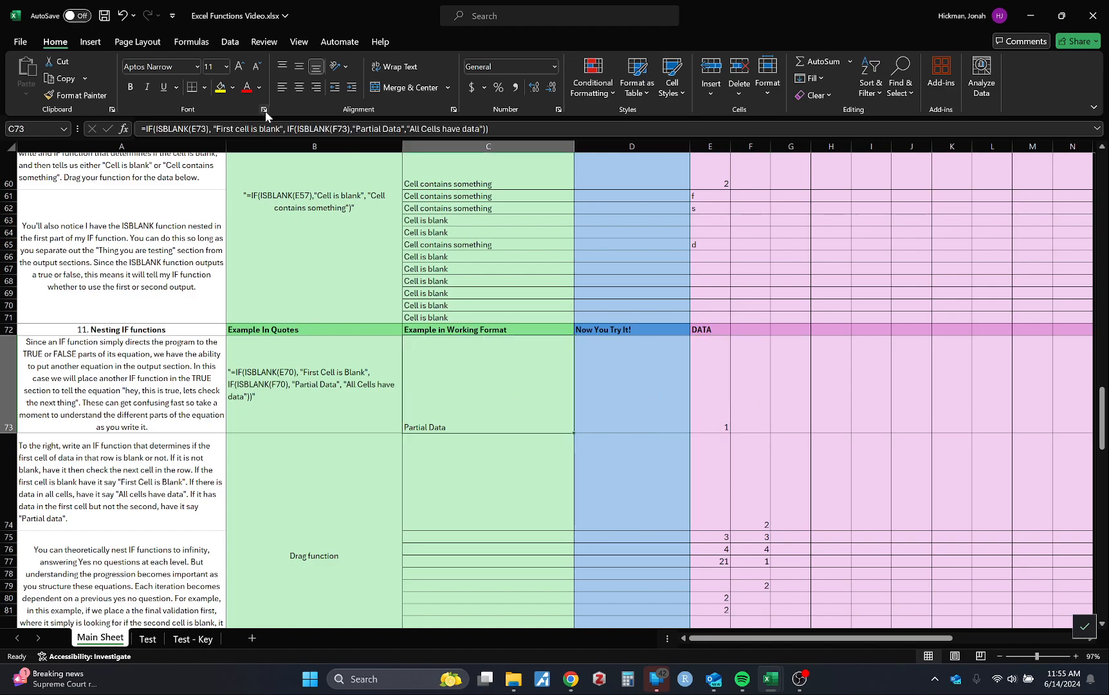
Examine the nested IF that tests F73 within C73's formula, leaving the formula without keeping any edit
{"action": "left_click_drag", "start_coordinate": [287, 128], "coordinate": [488, 131]}
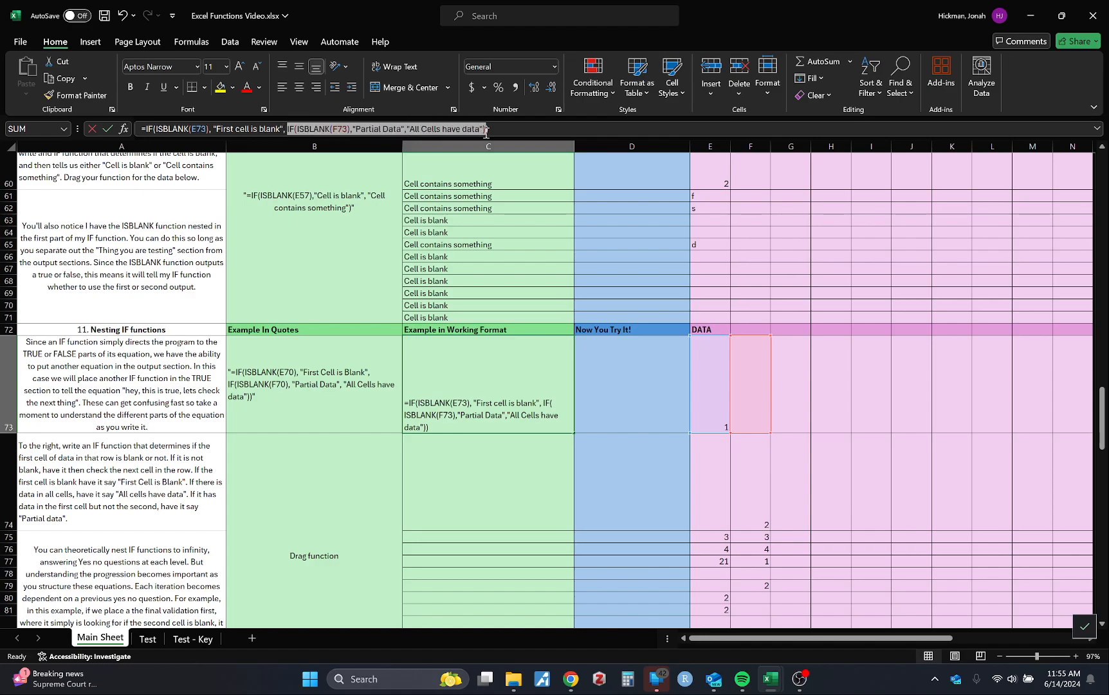
{"action": "left_click", "coordinate": [642, 439]}
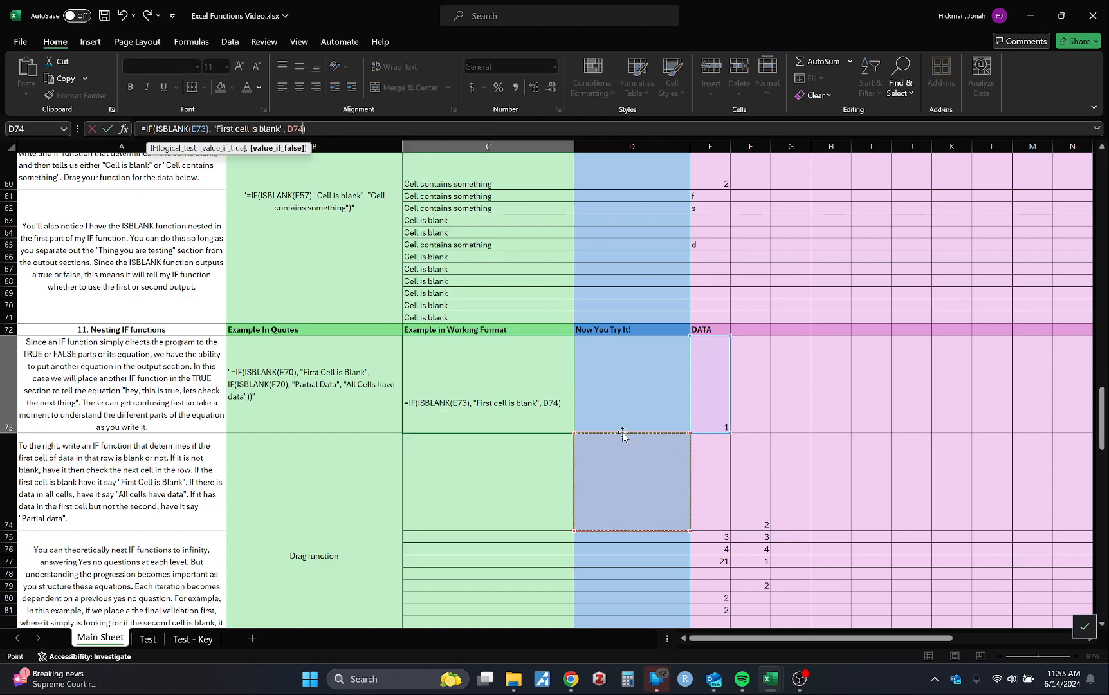
{"action": "key", "text": "Escape"}
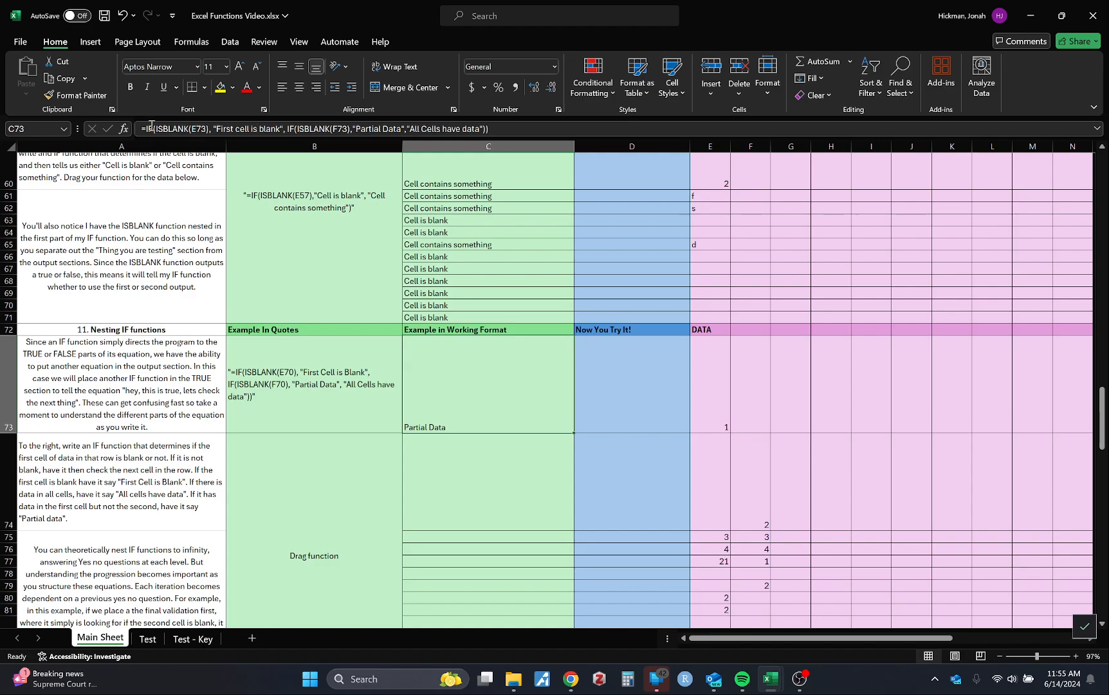
Trace C73's formula from the outer E73 test through the nested IF to its end
{"action": "left_click_drag", "start_coordinate": [147, 129], "coordinate": [286, 127]}
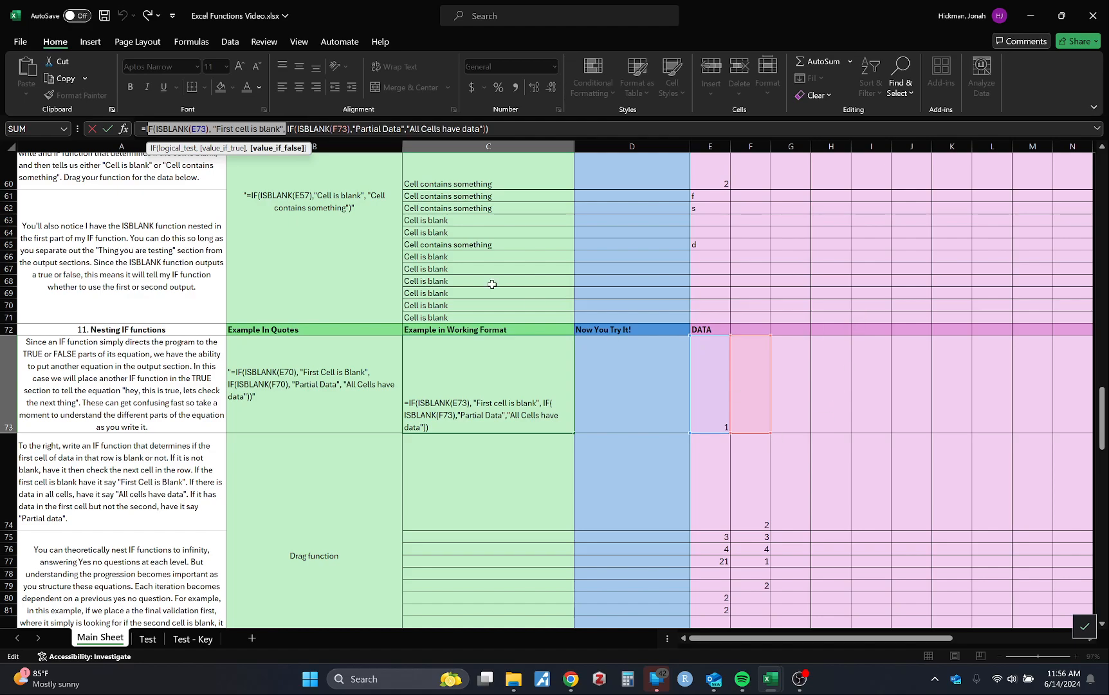
{"action": "left_click", "coordinate": [291, 129]}
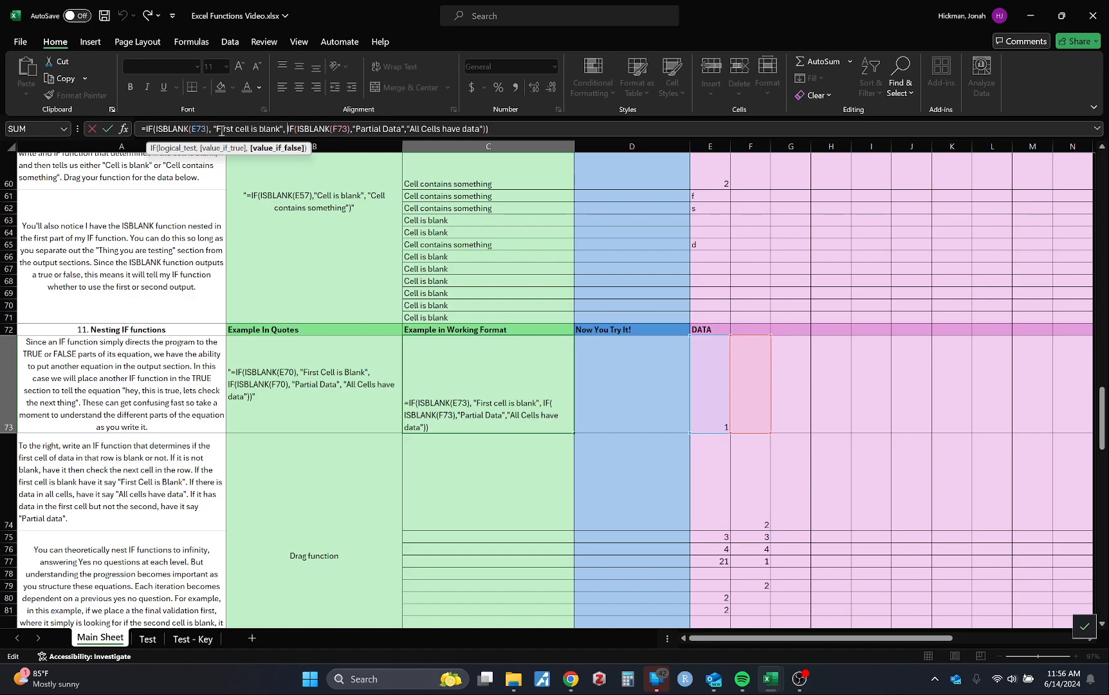
{"action": "left_click_drag", "start_coordinate": [157, 129], "coordinate": [565, 144]}
{"action": "left_click", "coordinate": [514, 131]}
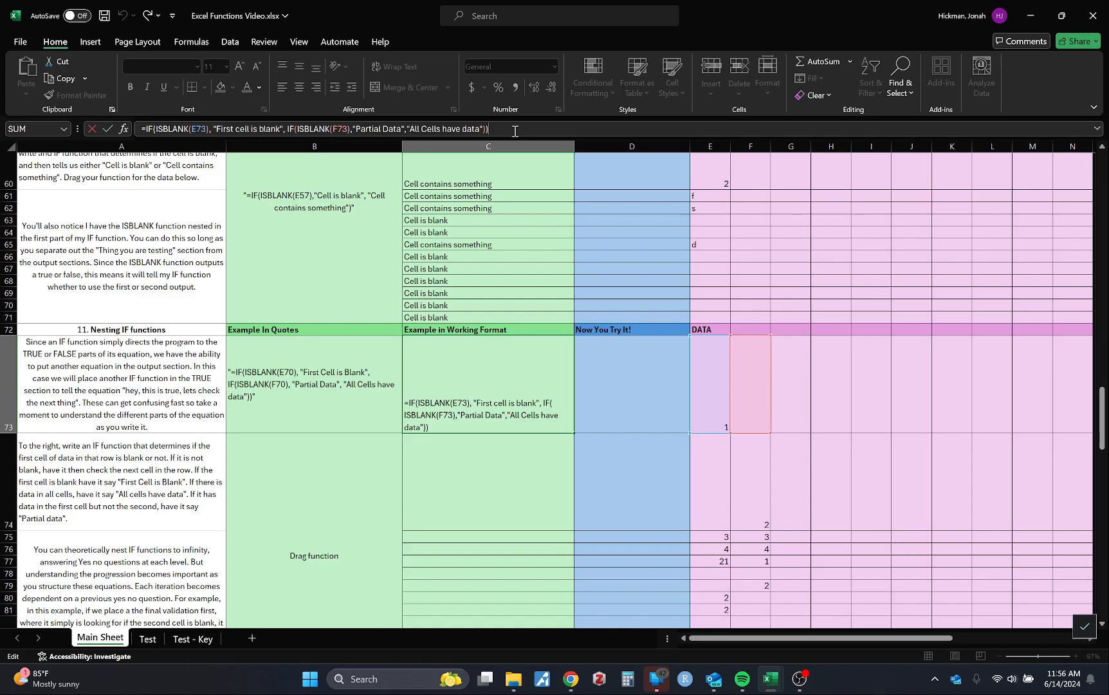
{"action": "left_click", "coordinate": [478, 480]}
Fill C73's nested IF formula down through C82
{"action": "scroll", "coordinate": [483, 491], "scroll_direction": "down", "scroll_amount": 5}
{"action": "left_click", "coordinate": [494, 234]}
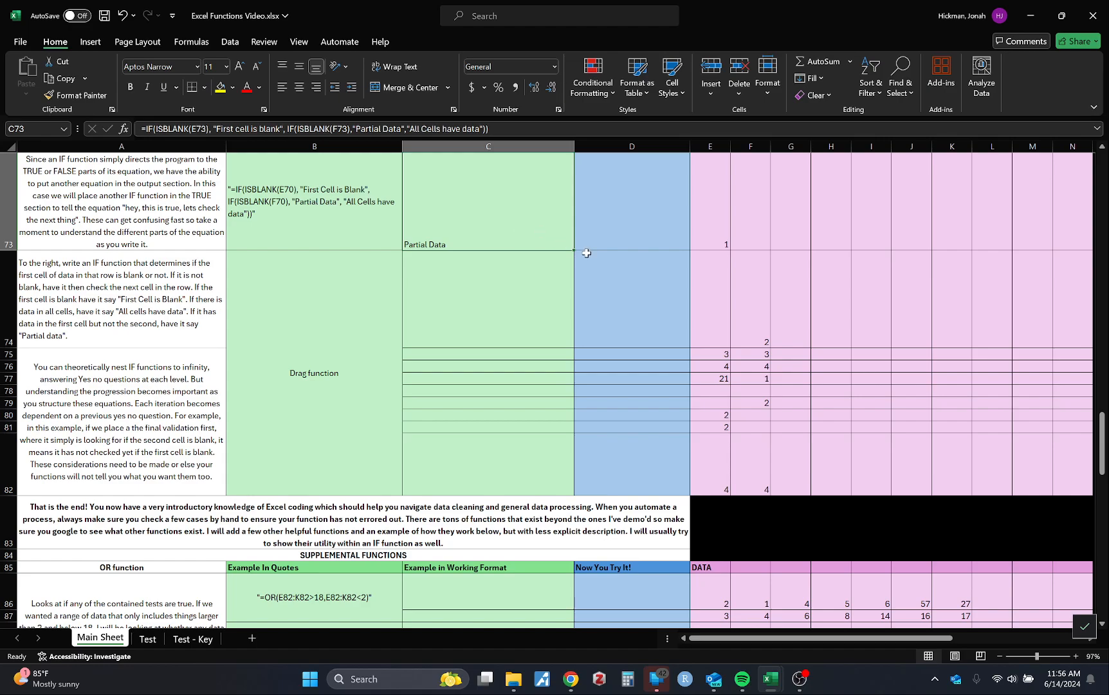
{"action": "left_click_drag", "start_coordinate": [574, 250], "coordinate": [565, 492]}
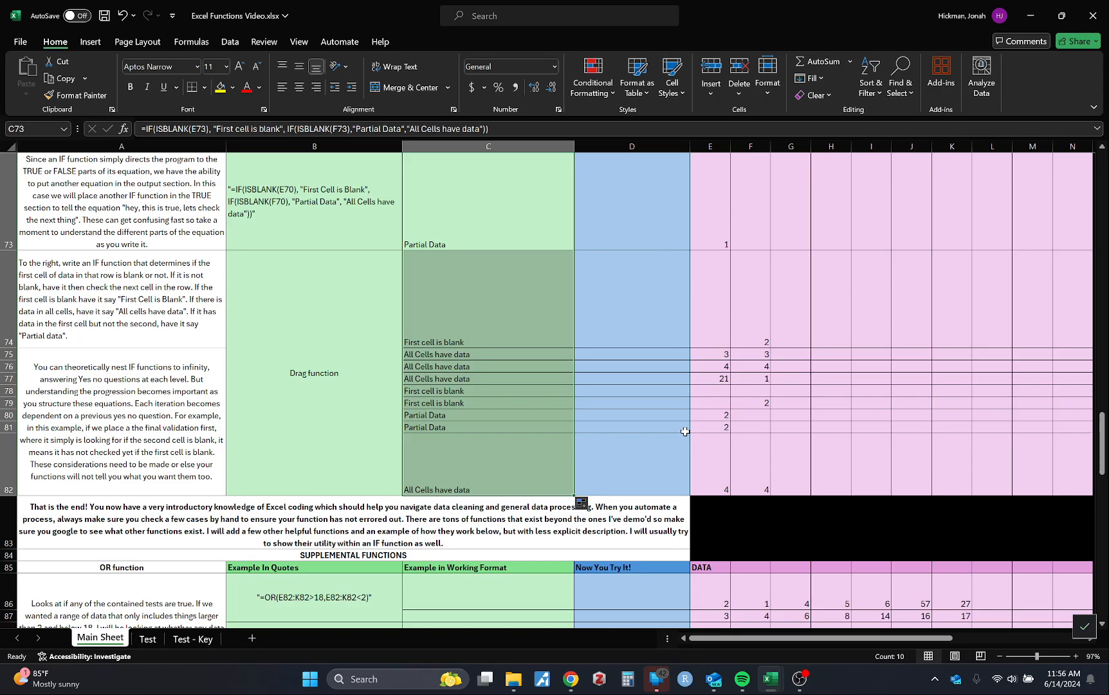
{"action": "left_click", "coordinate": [659, 436]}
Look over the filled section 11 and the supplemental functions and helpful tricks sections below it
{"action": "scroll", "coordinate": [657, 434], "scroll_direction": "down", "scroll_amount": 3}
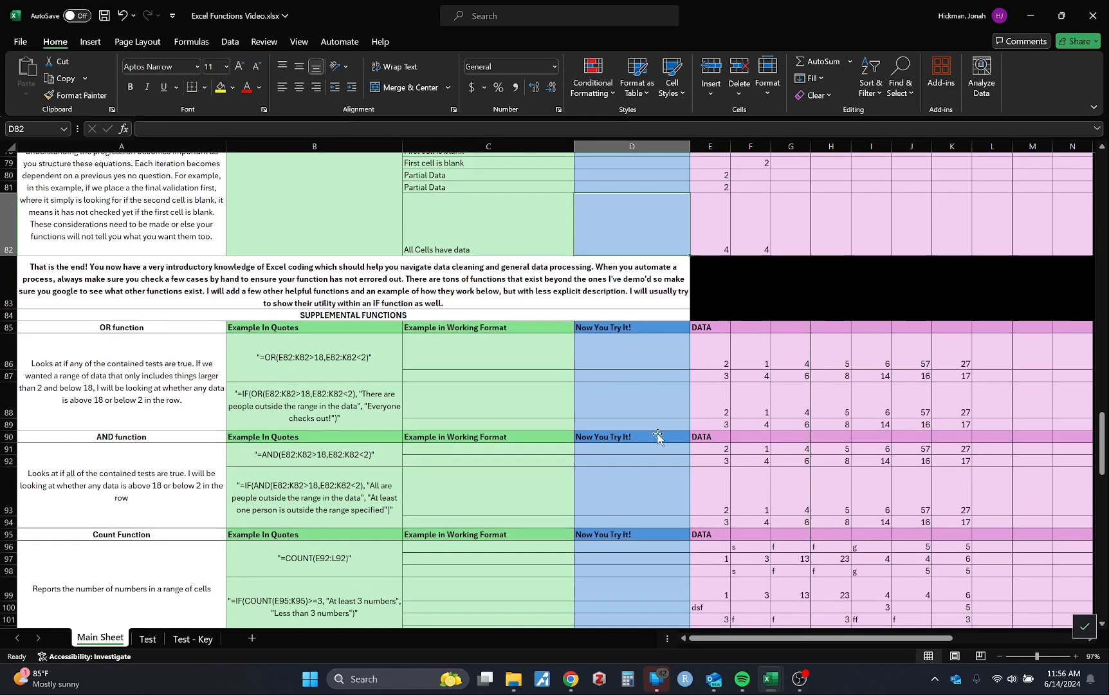
{"action": "scroll", "coordinate": [658, 433], "scroll_direction": "up", "scroll_amount": 3}
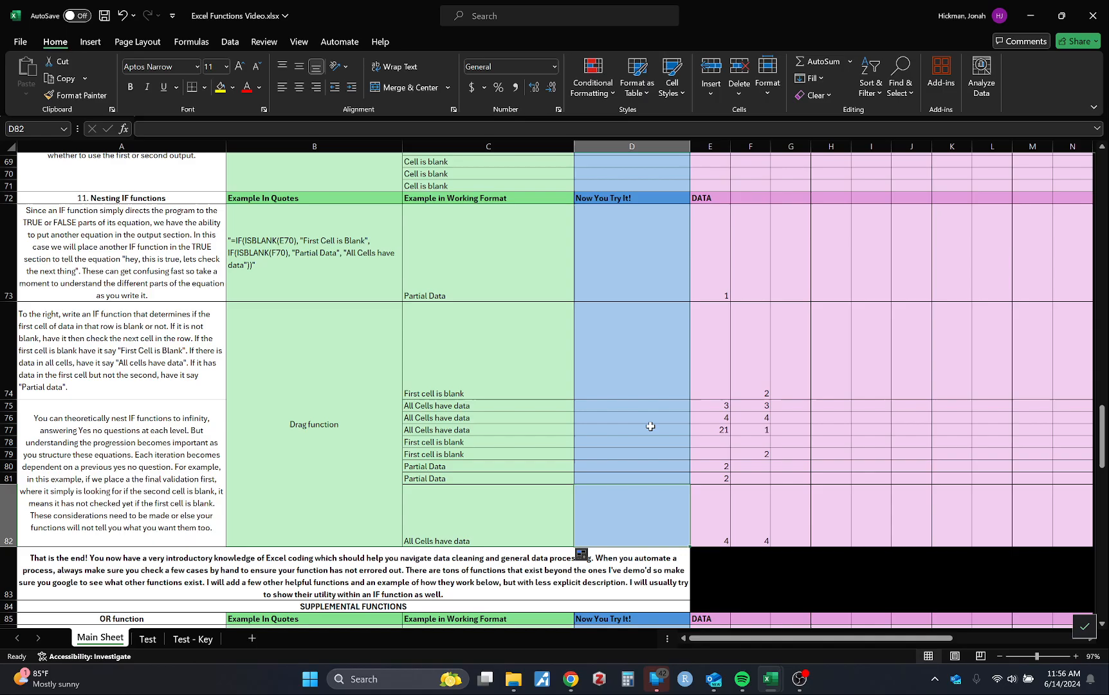
{"action": "scroll", "coordinate": [650, 427], "scroll_direction": "down", "scroll_amount": 3}
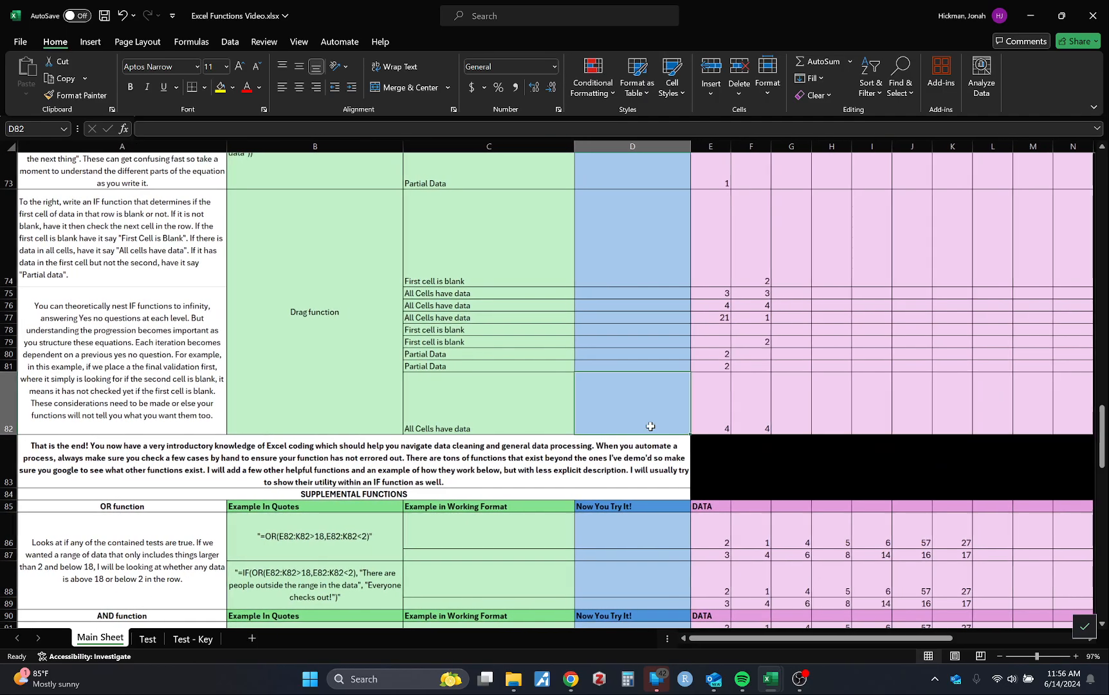
{"action": "scroll", "coordinate": [650, 427], "scroll_direction": "up", "scroll_amount": 3}
{"action": "scroll", "coordinate": [650, 427], "scroll_direction": "down", "scroll_amount": 1}
{"action": "scroll", "coordinate": [651, 427], "scroll_direction": "up", "scroll_amount": 1}
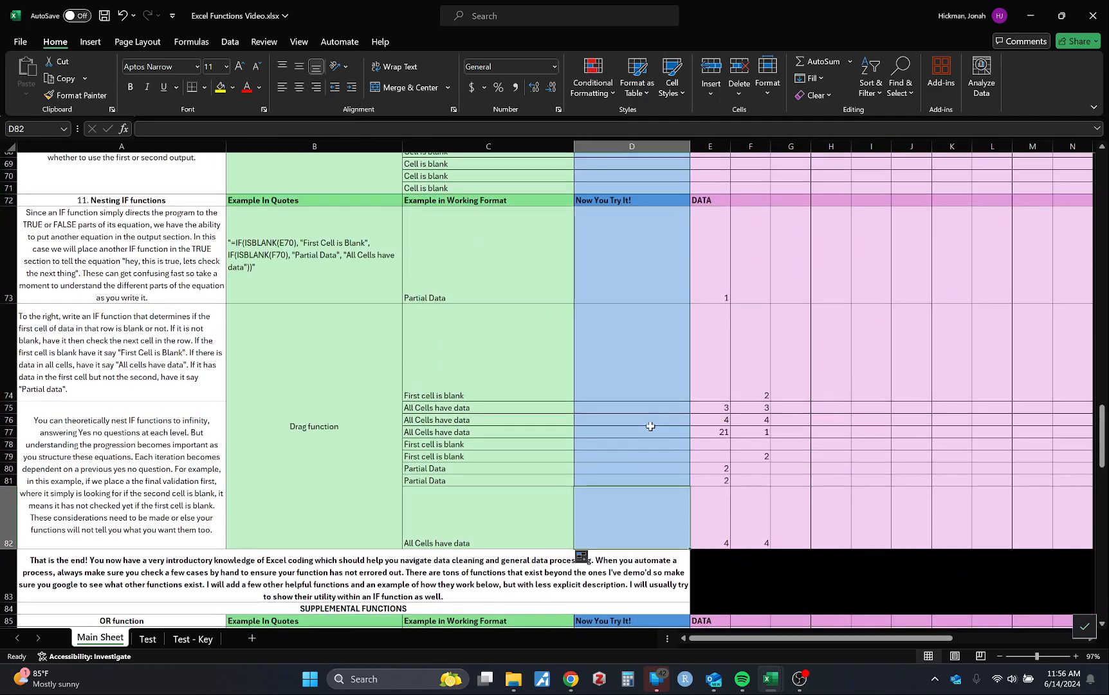
{"action": "scroll", "coordinate": [650, 426], "scroll_direction": "down", "scroll_amount": 12}
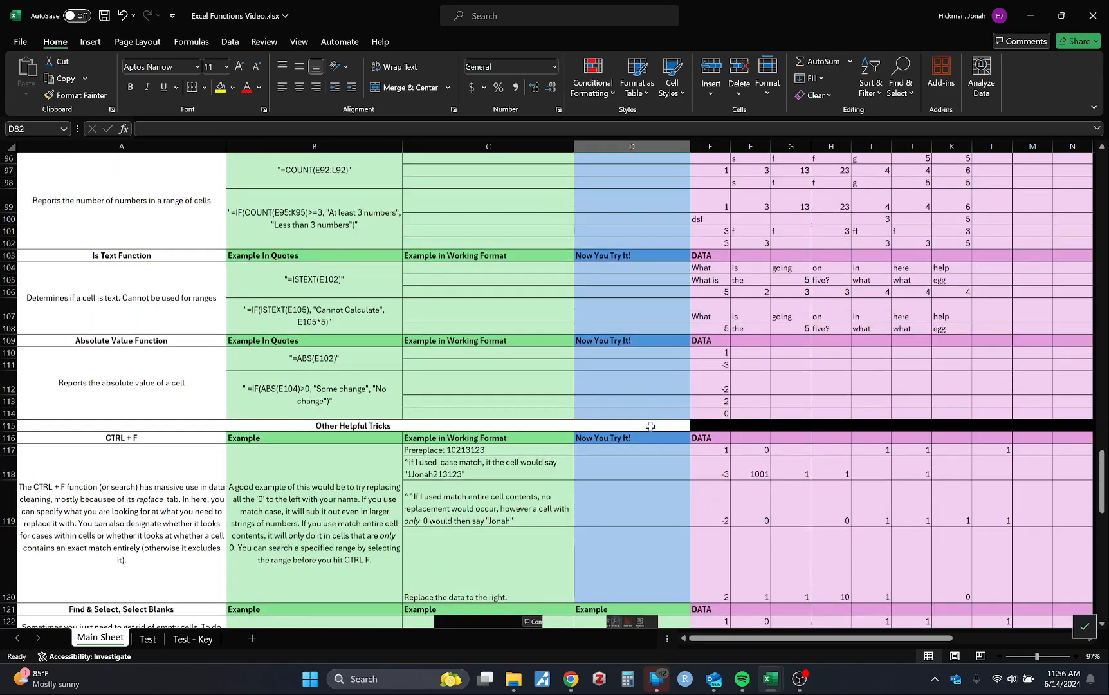
Look over the nested IF section and the Test sheet's goals and participant data, returning to the Main Sheet
{"action": "scroll", "coordinate": [650, 426], "scroll_direction": "up", "scroll_amount": 12}
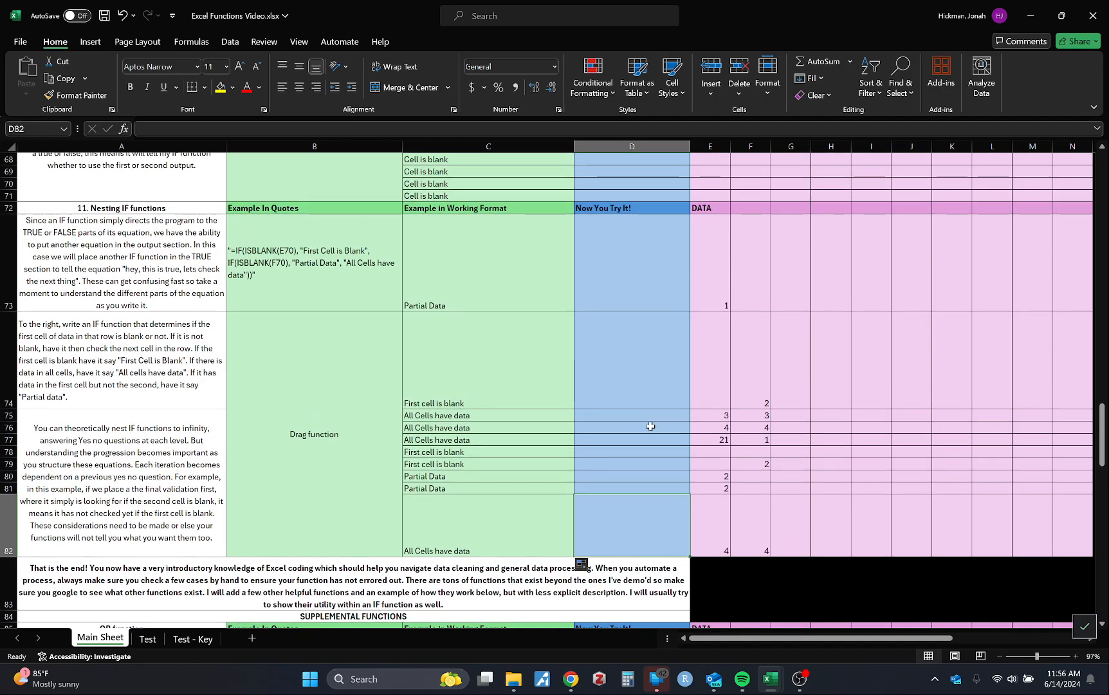
{"action": "scroll", "coordinate": [651, 426], "scroll_direction": "up", "scroll_amount": 2}
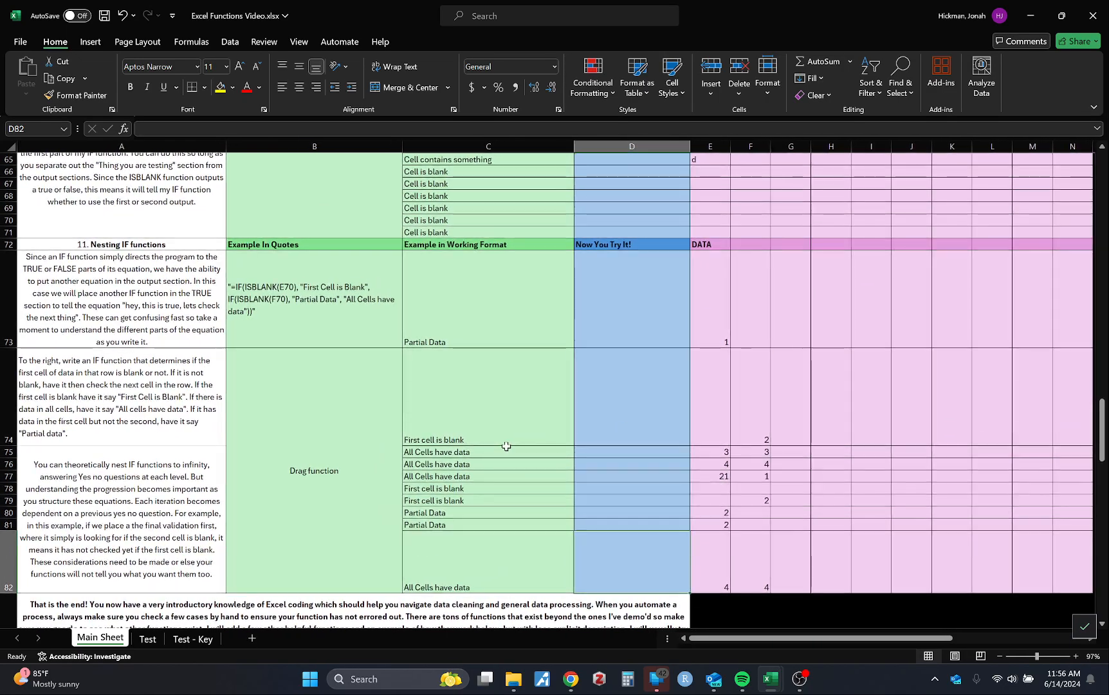
{"action": "left_click", "coordinate": [149, 640]}
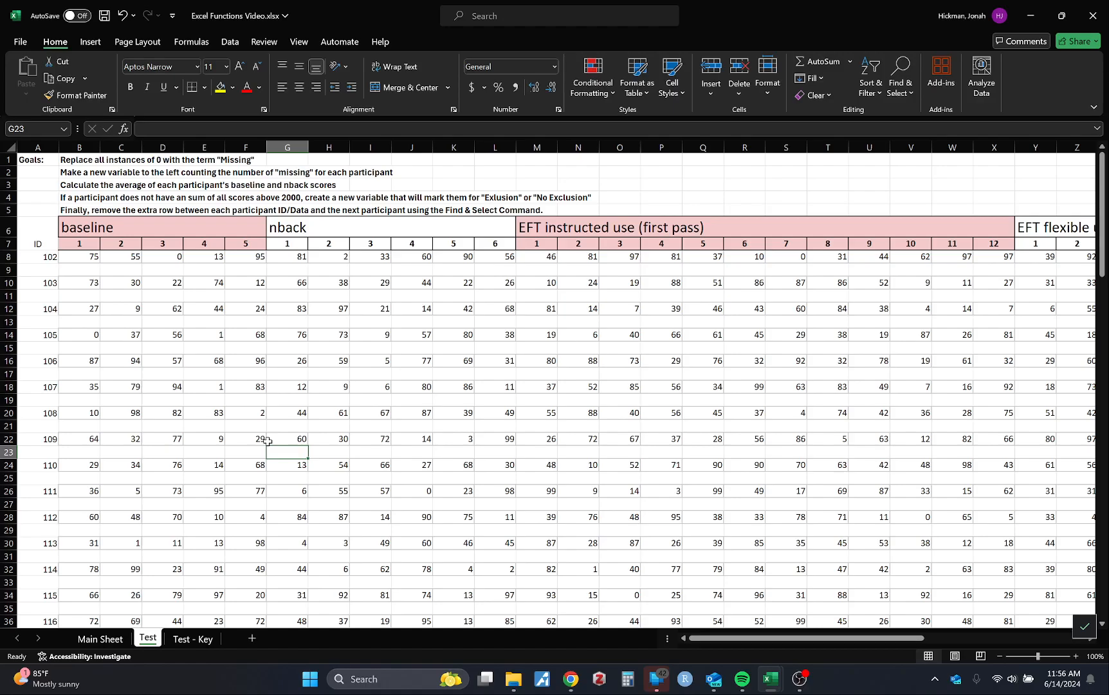
{"action": "left_click", "coordinate": [100, 639]}
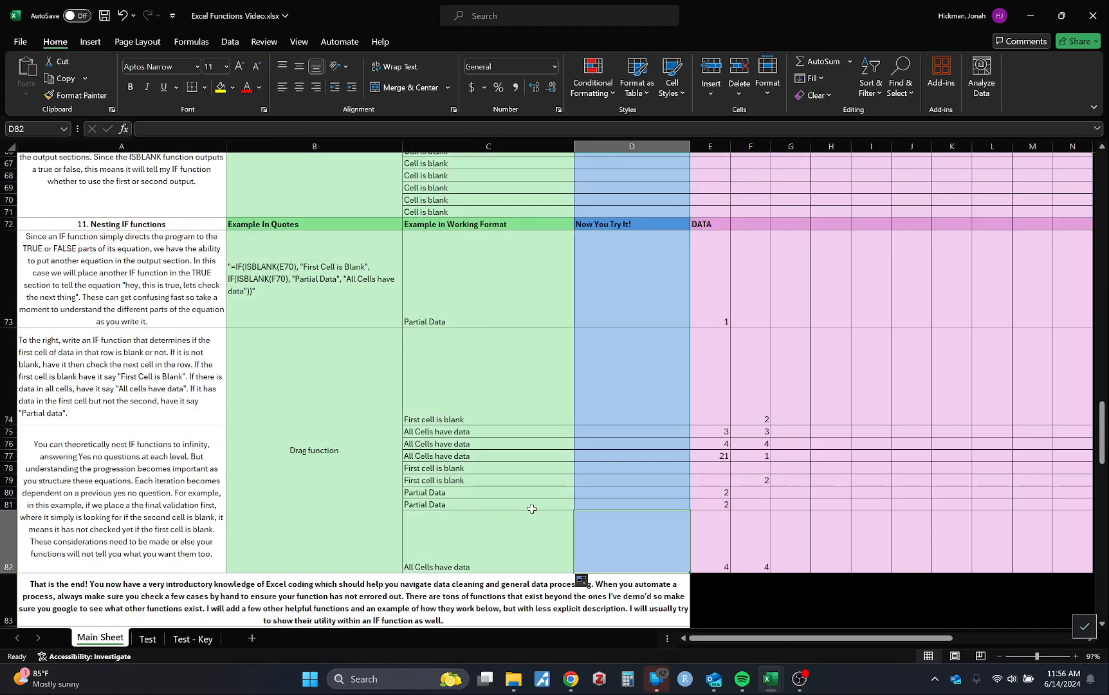
{"action": "scroll", "coordinate": [532, 508], "scroll_direction": "down", "scroll_amount": 3}
{"action": "scroll", "coordinate": [532, 508], "scroll_direction": "up", "scroll_amount": 2}
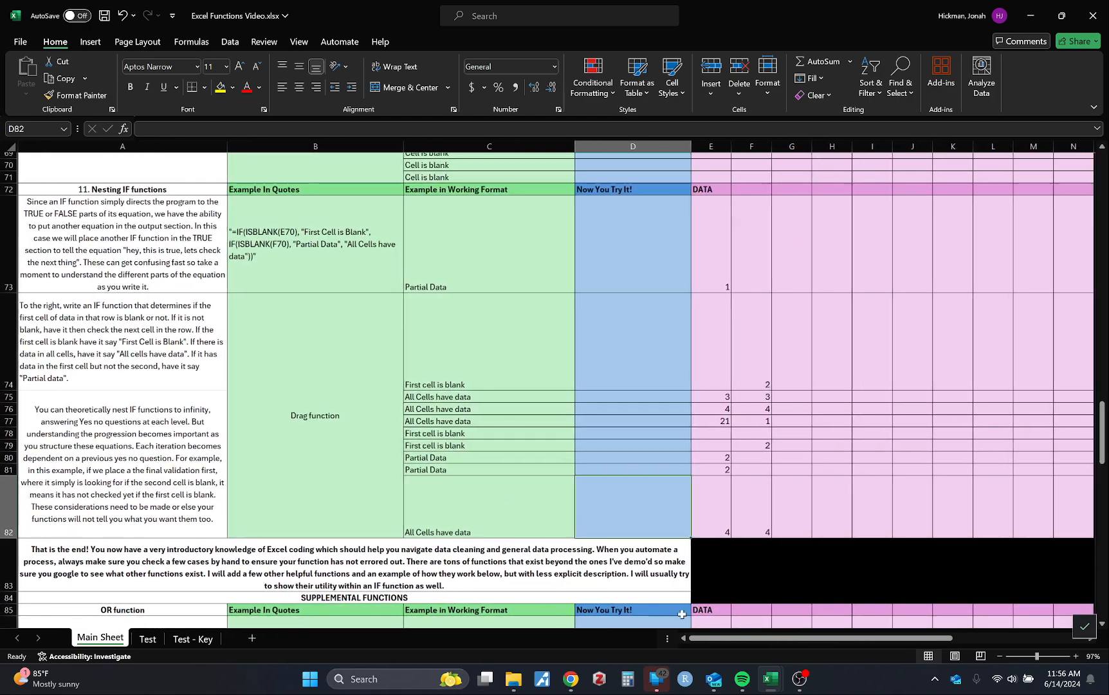
{"action": "left_click", "coordinate": [799, 679]}
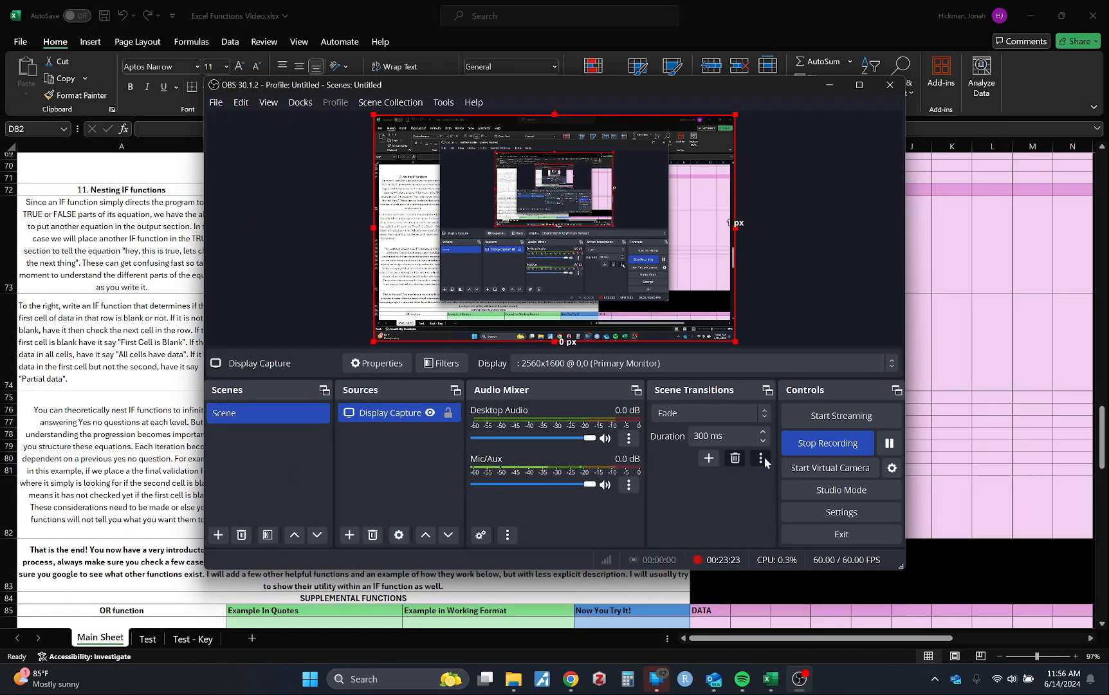